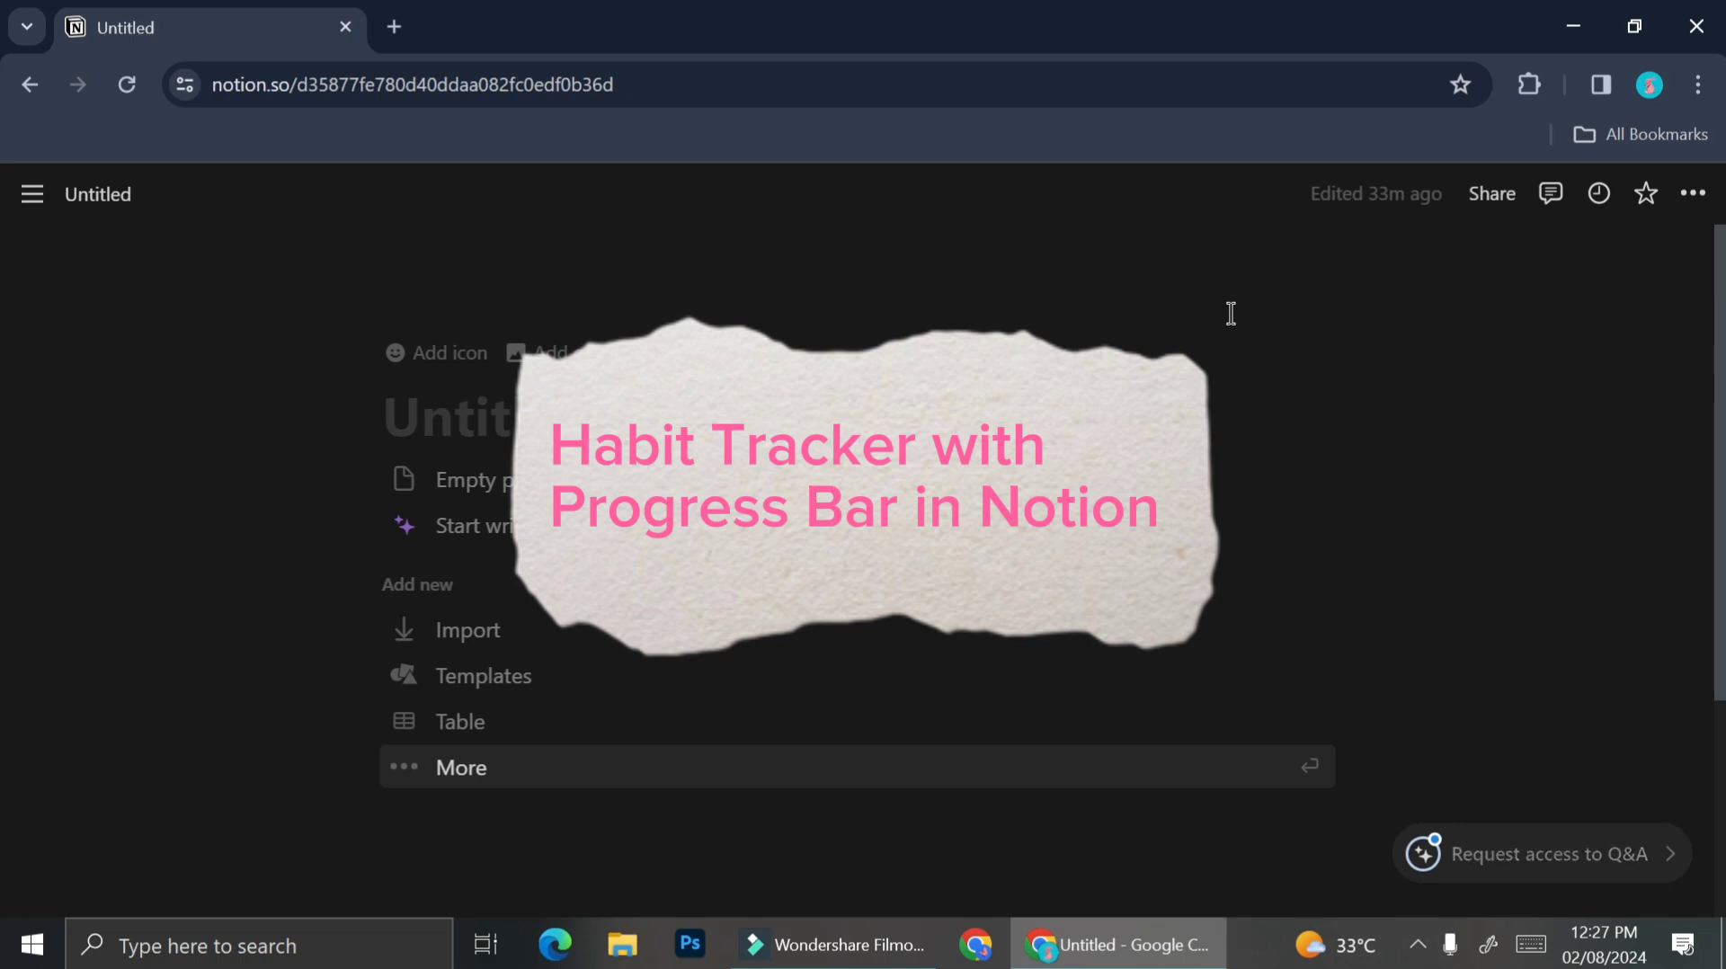
Set the page to full width and switch its font style to Mono.
left_click(1693, 194)
left_click(1657, 426)
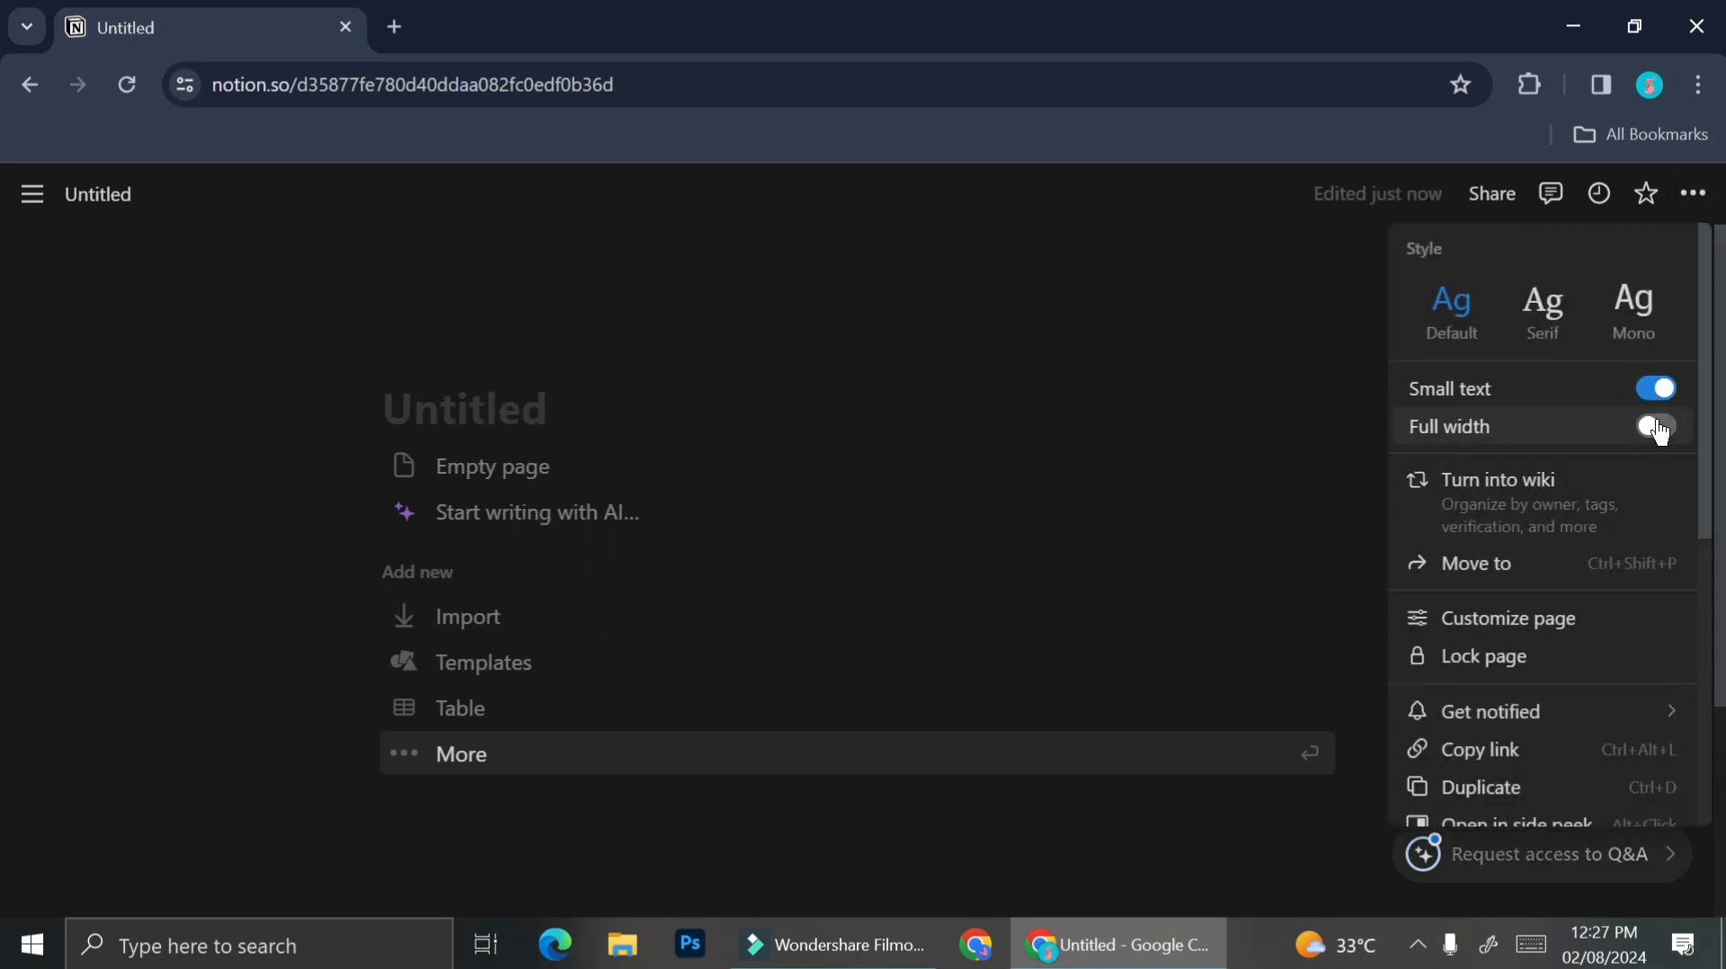
left_click(1543, 305)
left_click(1634, 305)
left_click(1038, 403)
Add a page cover using the pink Central Cinema photo from Unsplash and reposition it so the CINEMA sign shows.
left_click(281, 357)
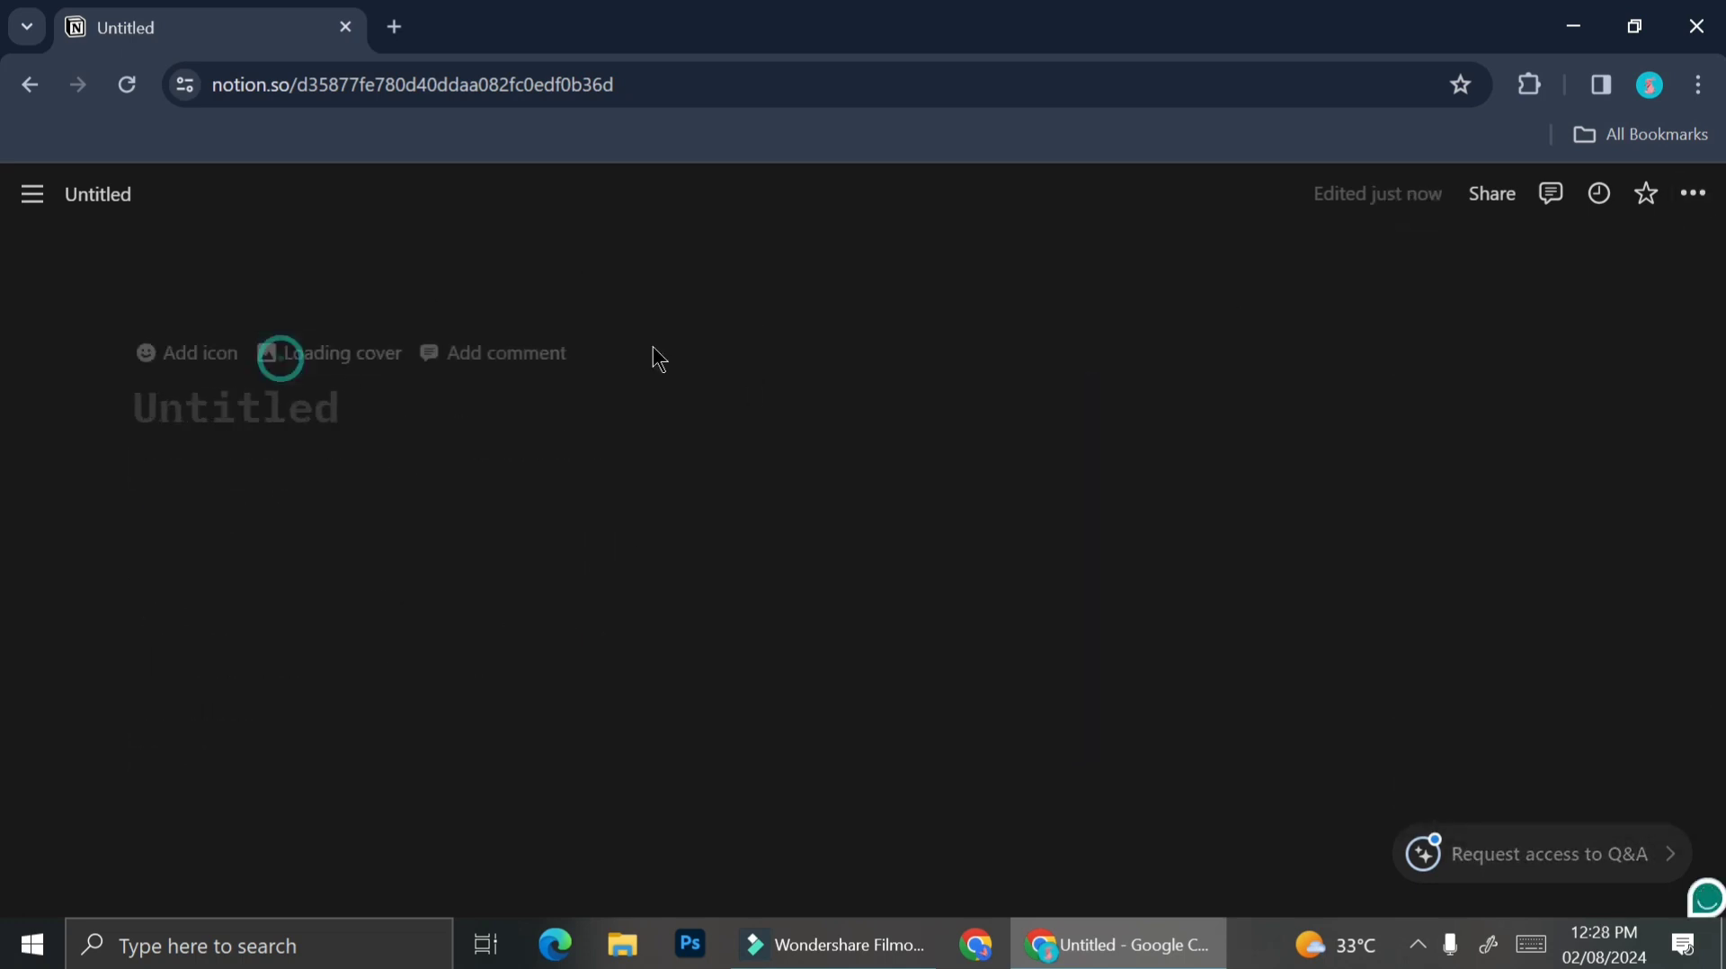
left_click(1416, 270)
left_click(1273, 293)
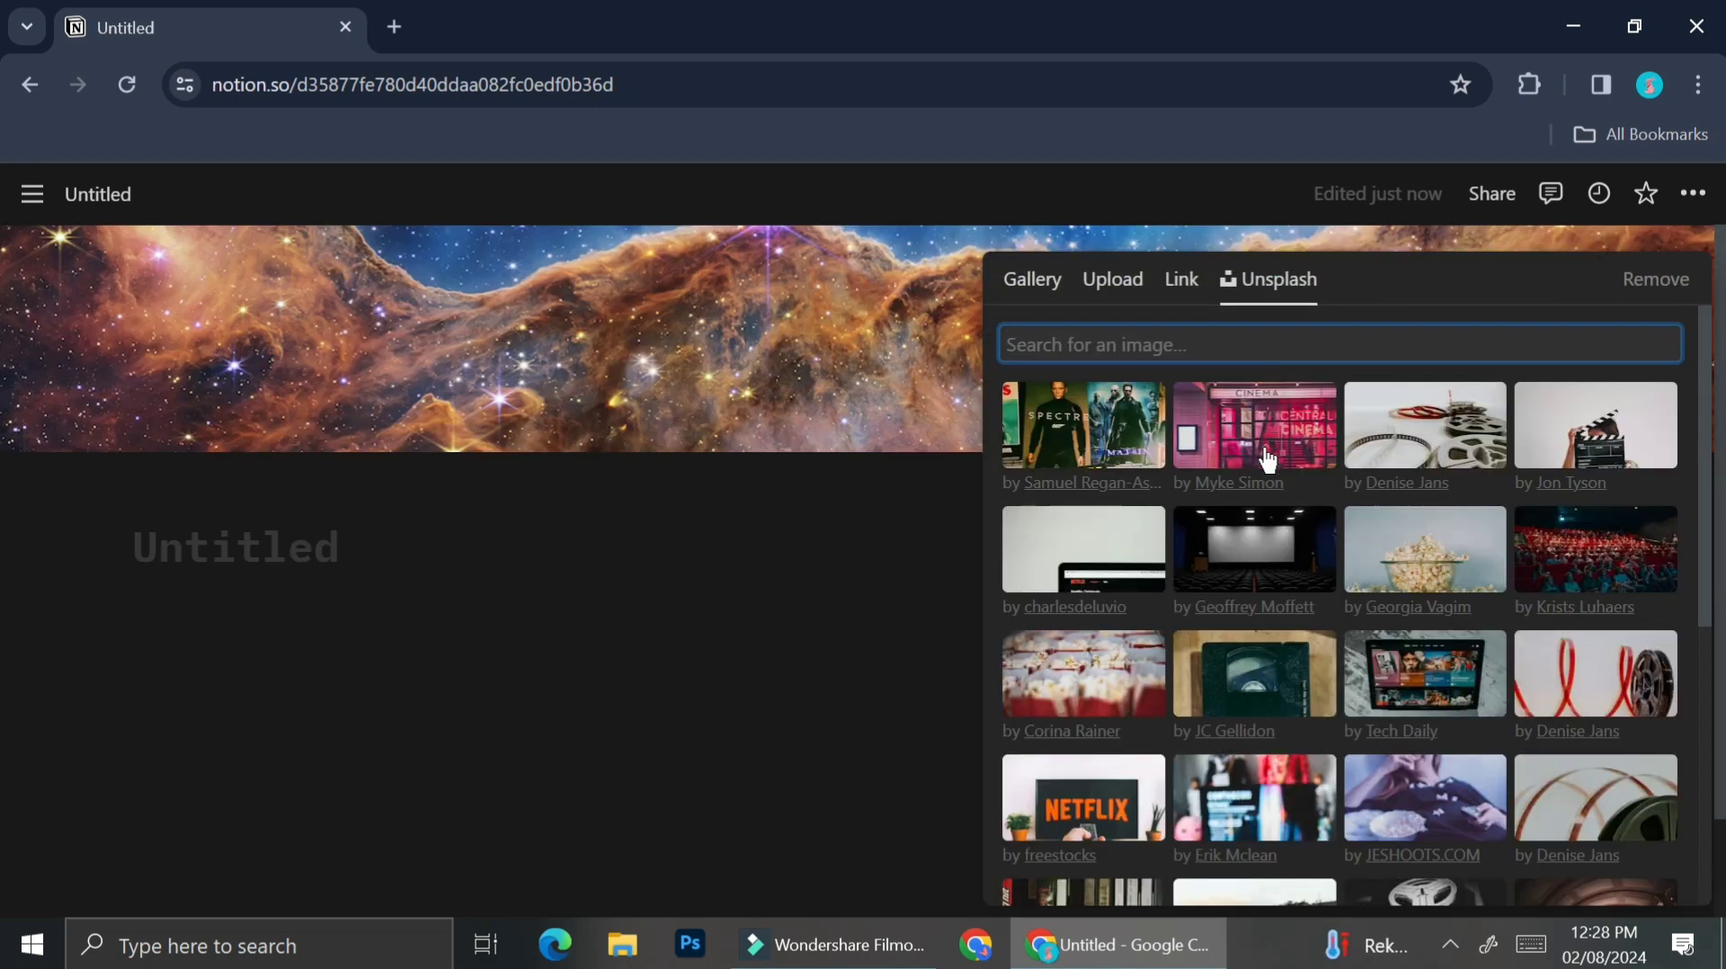
left_click(1264, 454)
left_click(1526, 261)
left_click_drag(1196, 333, 1196, 368)
left_click(1450, 261)
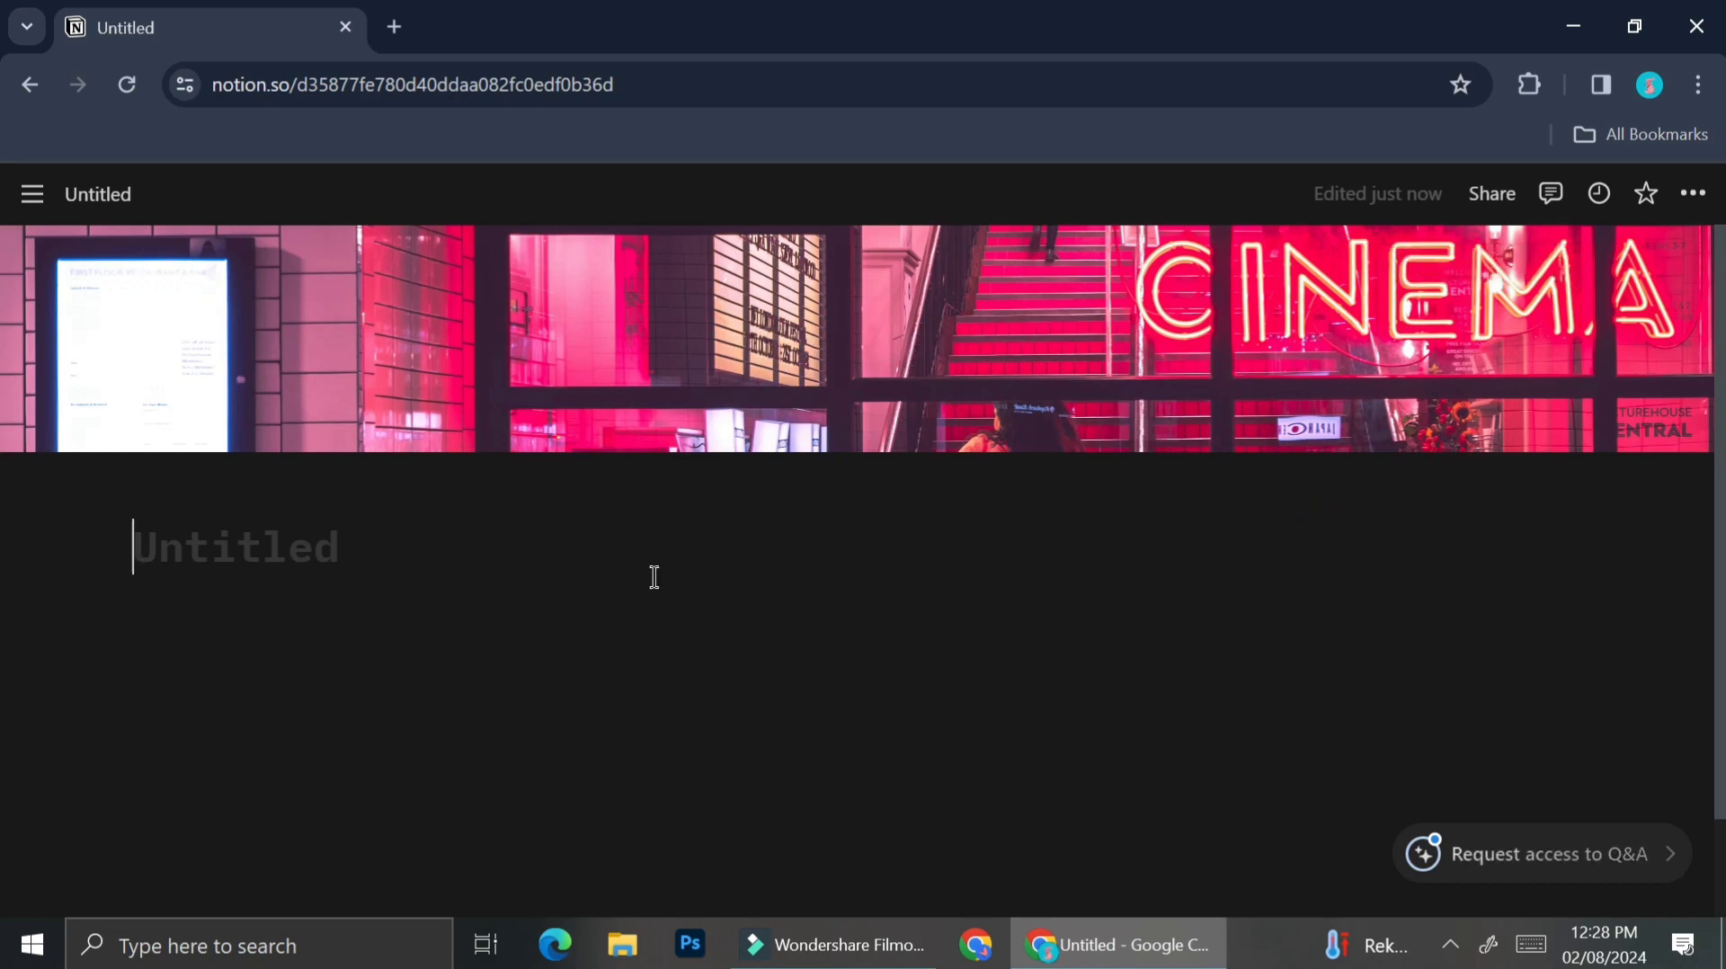
Title the page "Habit Tracker" and give it the sparkles emoji as its icon.
type("Habit Tracker")
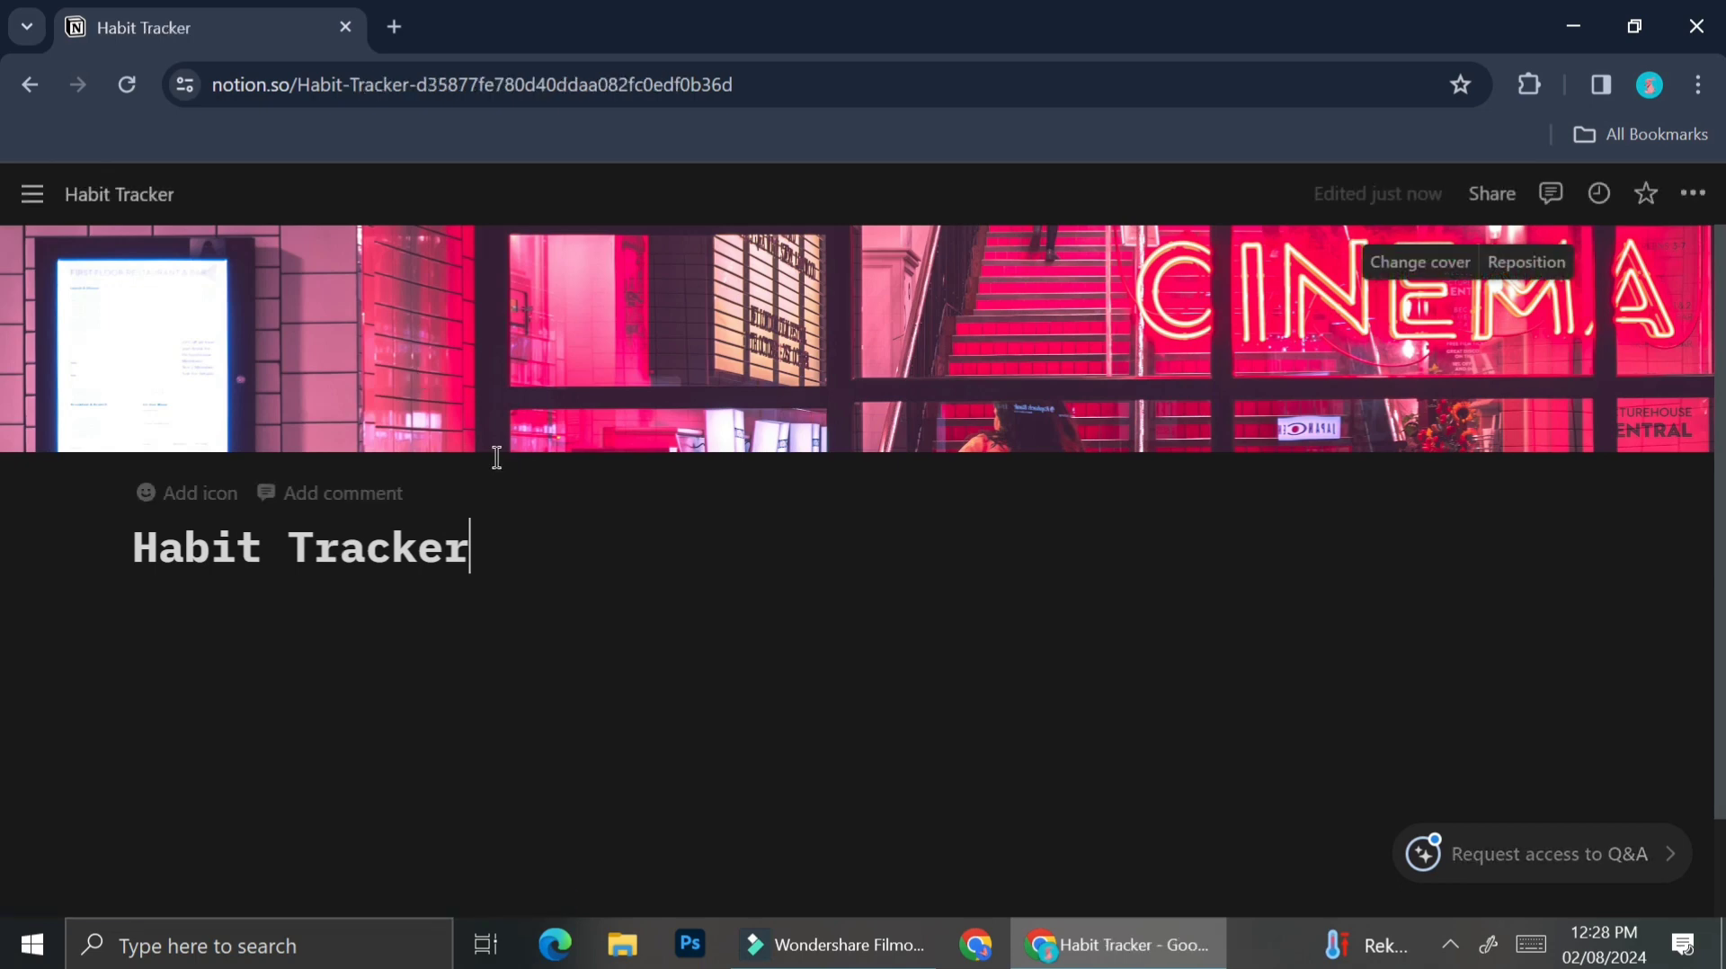
left_click(230, 492)
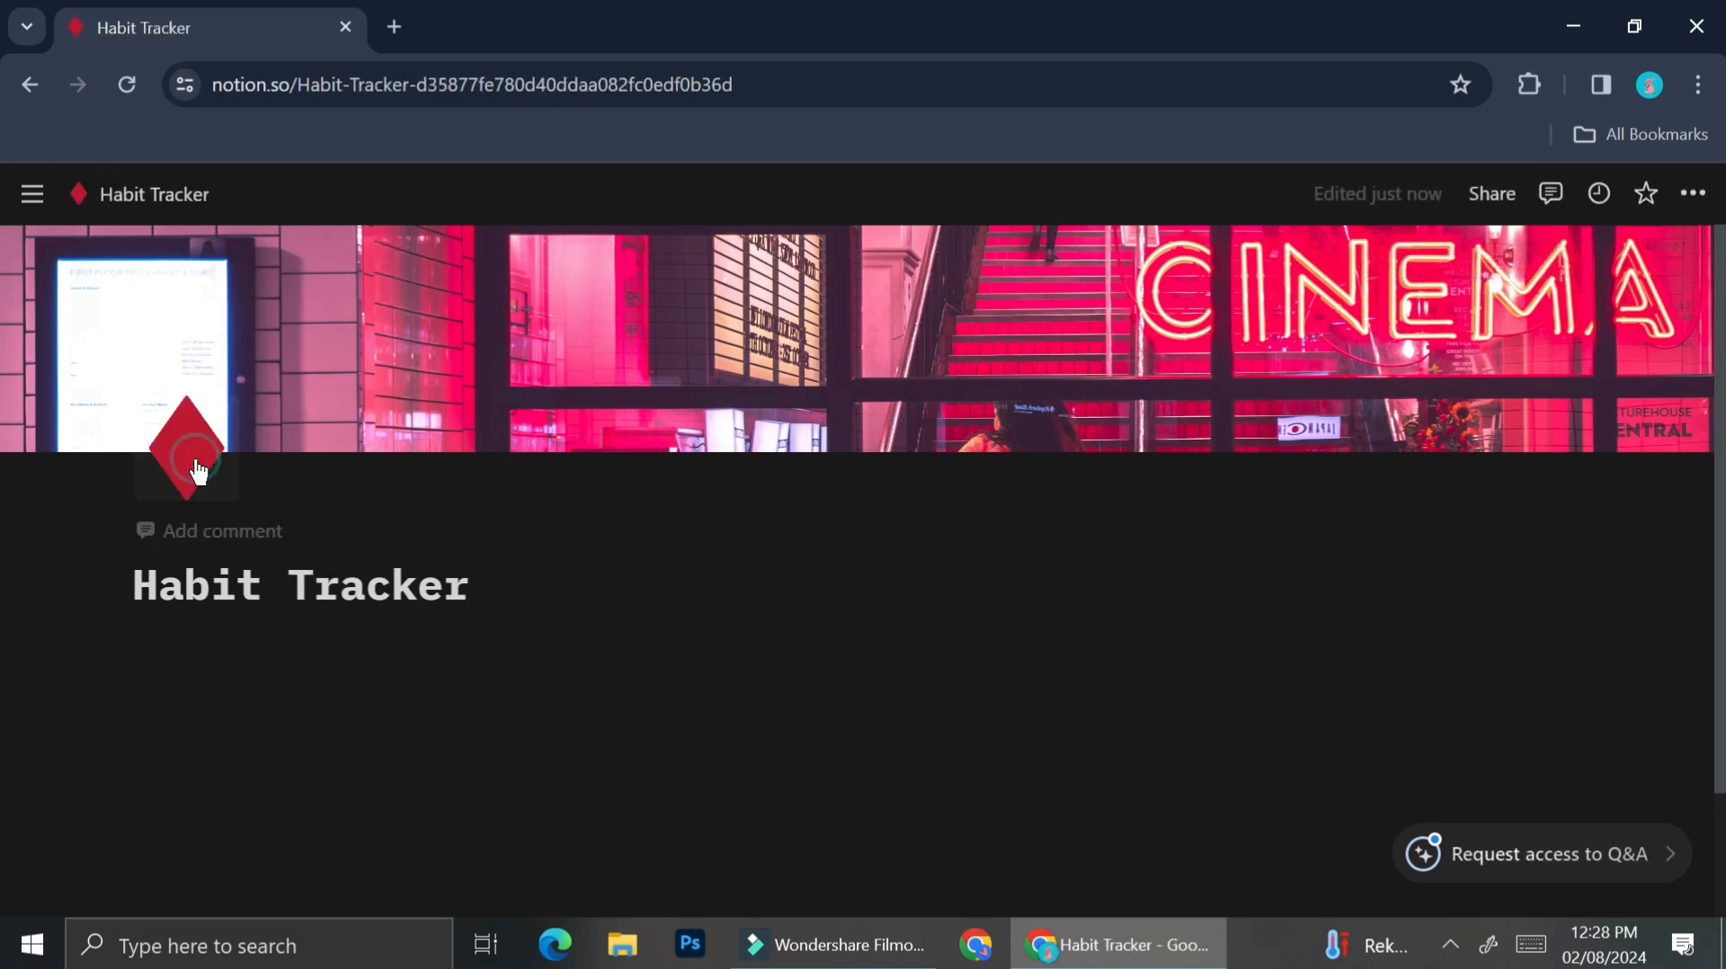
left_click(197, 467)
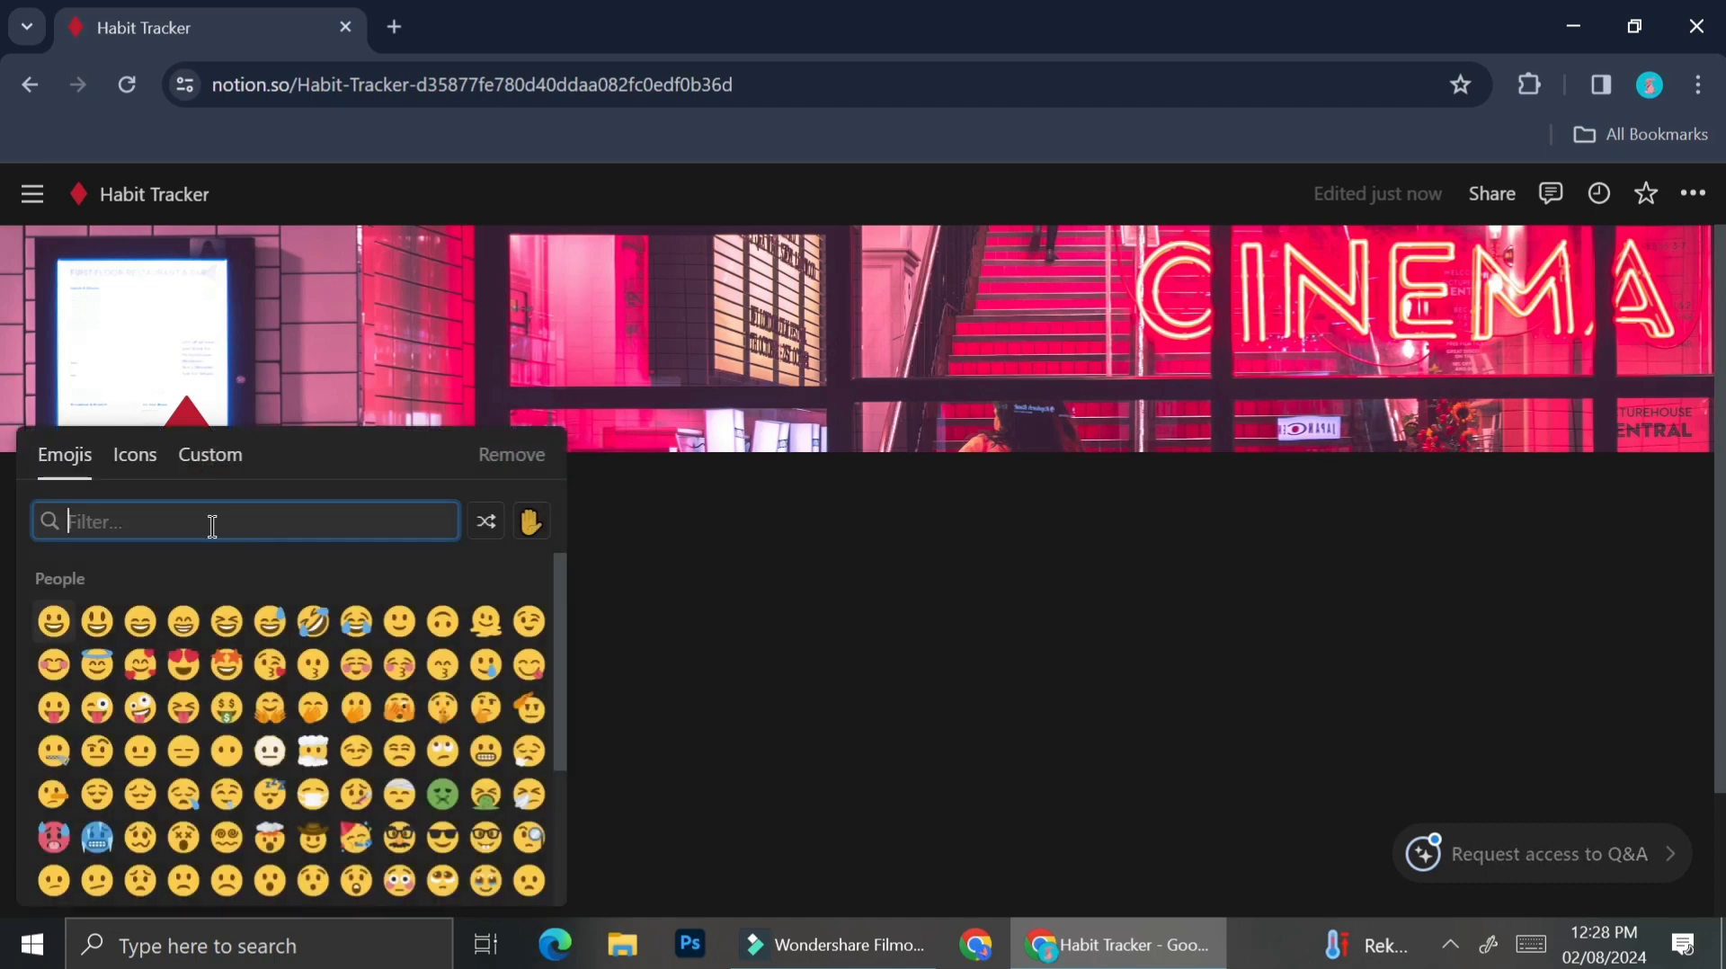
type("spar")
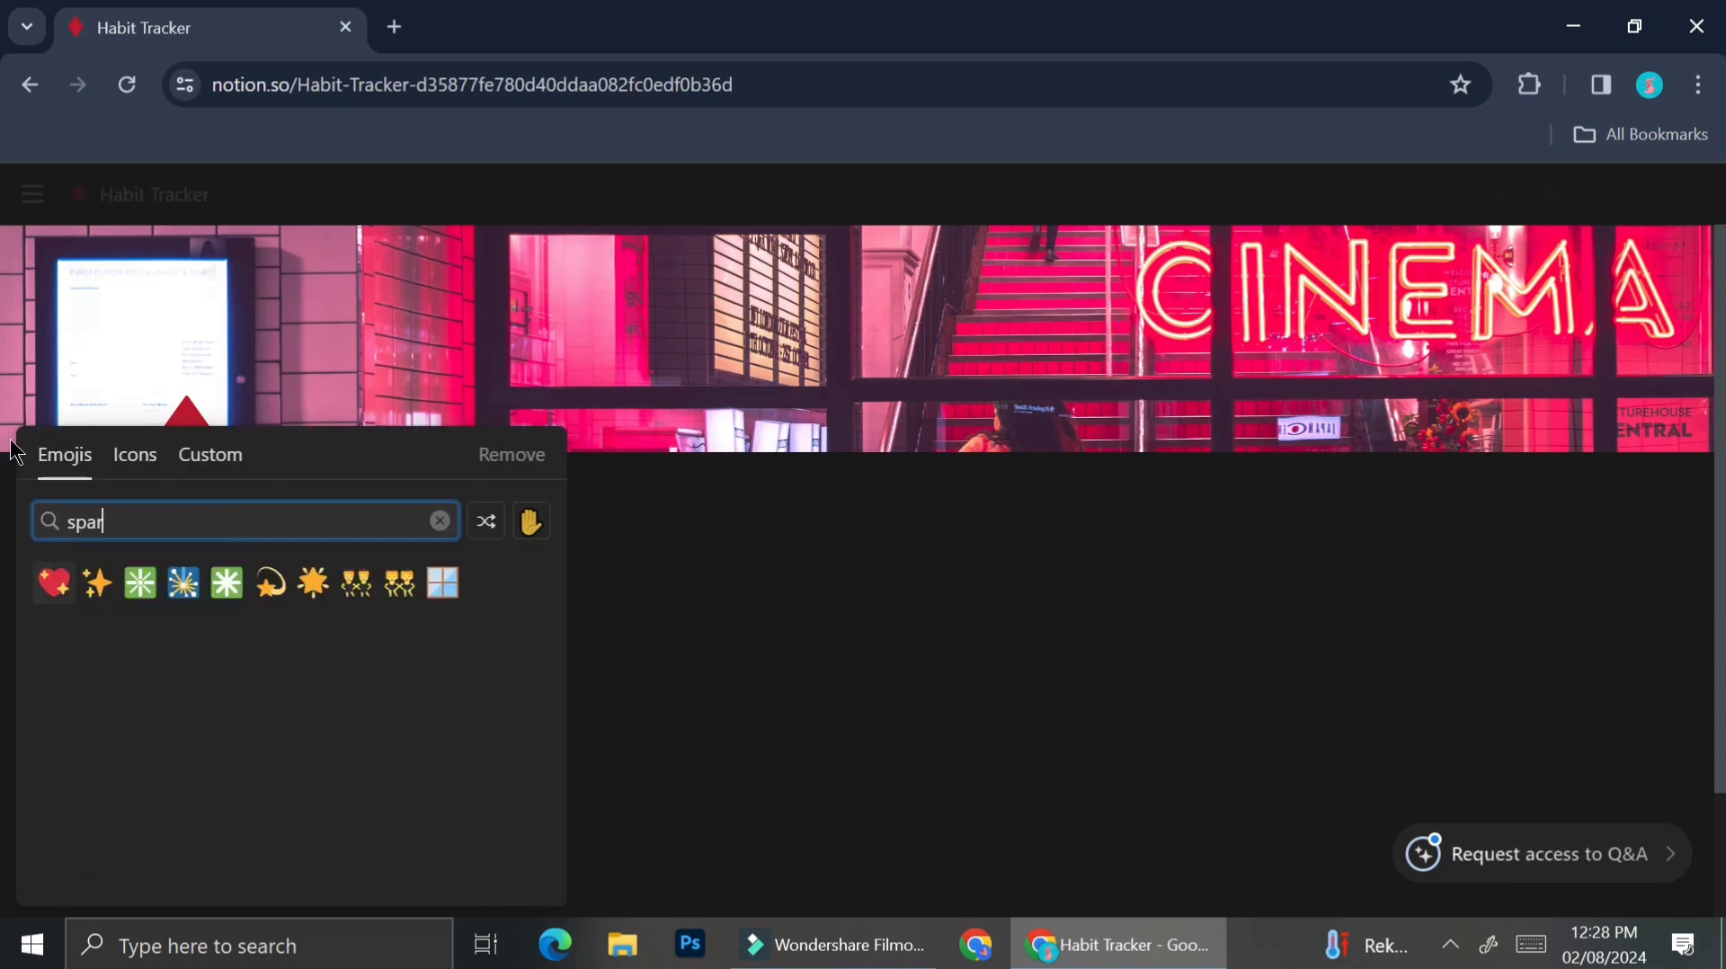
left_click(96, 583)
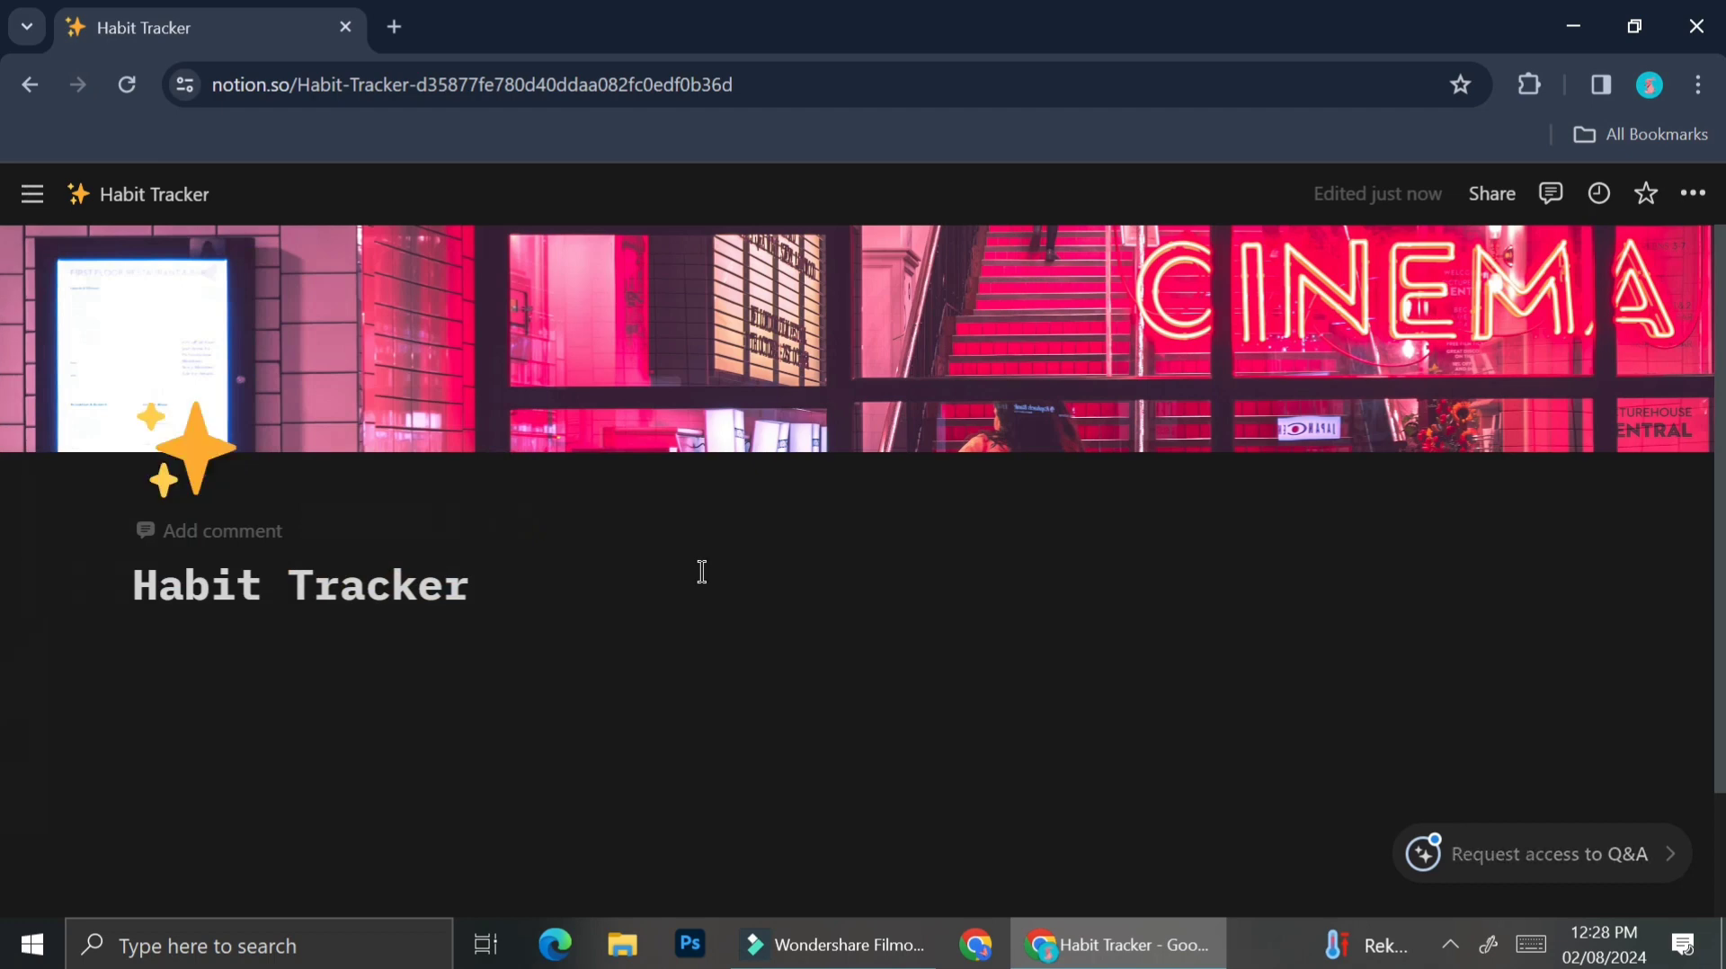
Insert a table view below the page title and create a new database as its data source.
scroll(363, 501, "down", 1)
left_click(363, 560)
type("/tabl")
left_click(281, 745)
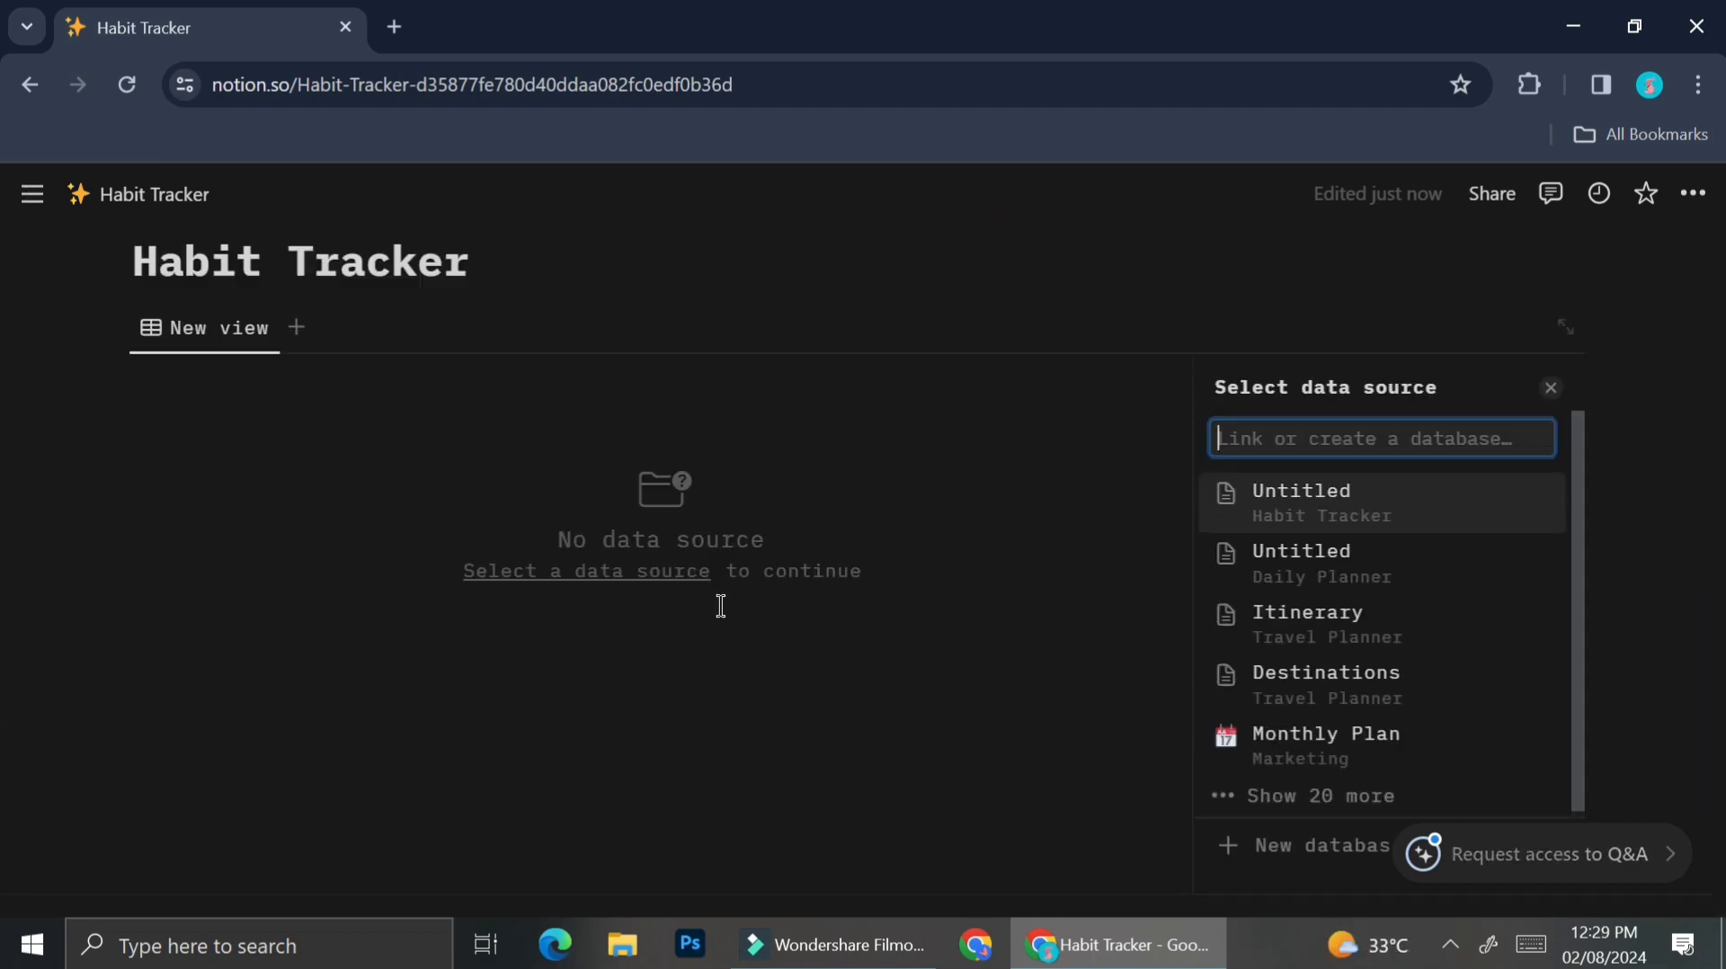
left_click(1314, 847)
Title the new database "Daily Habit" and hide the database title.
left_click(276, 390)
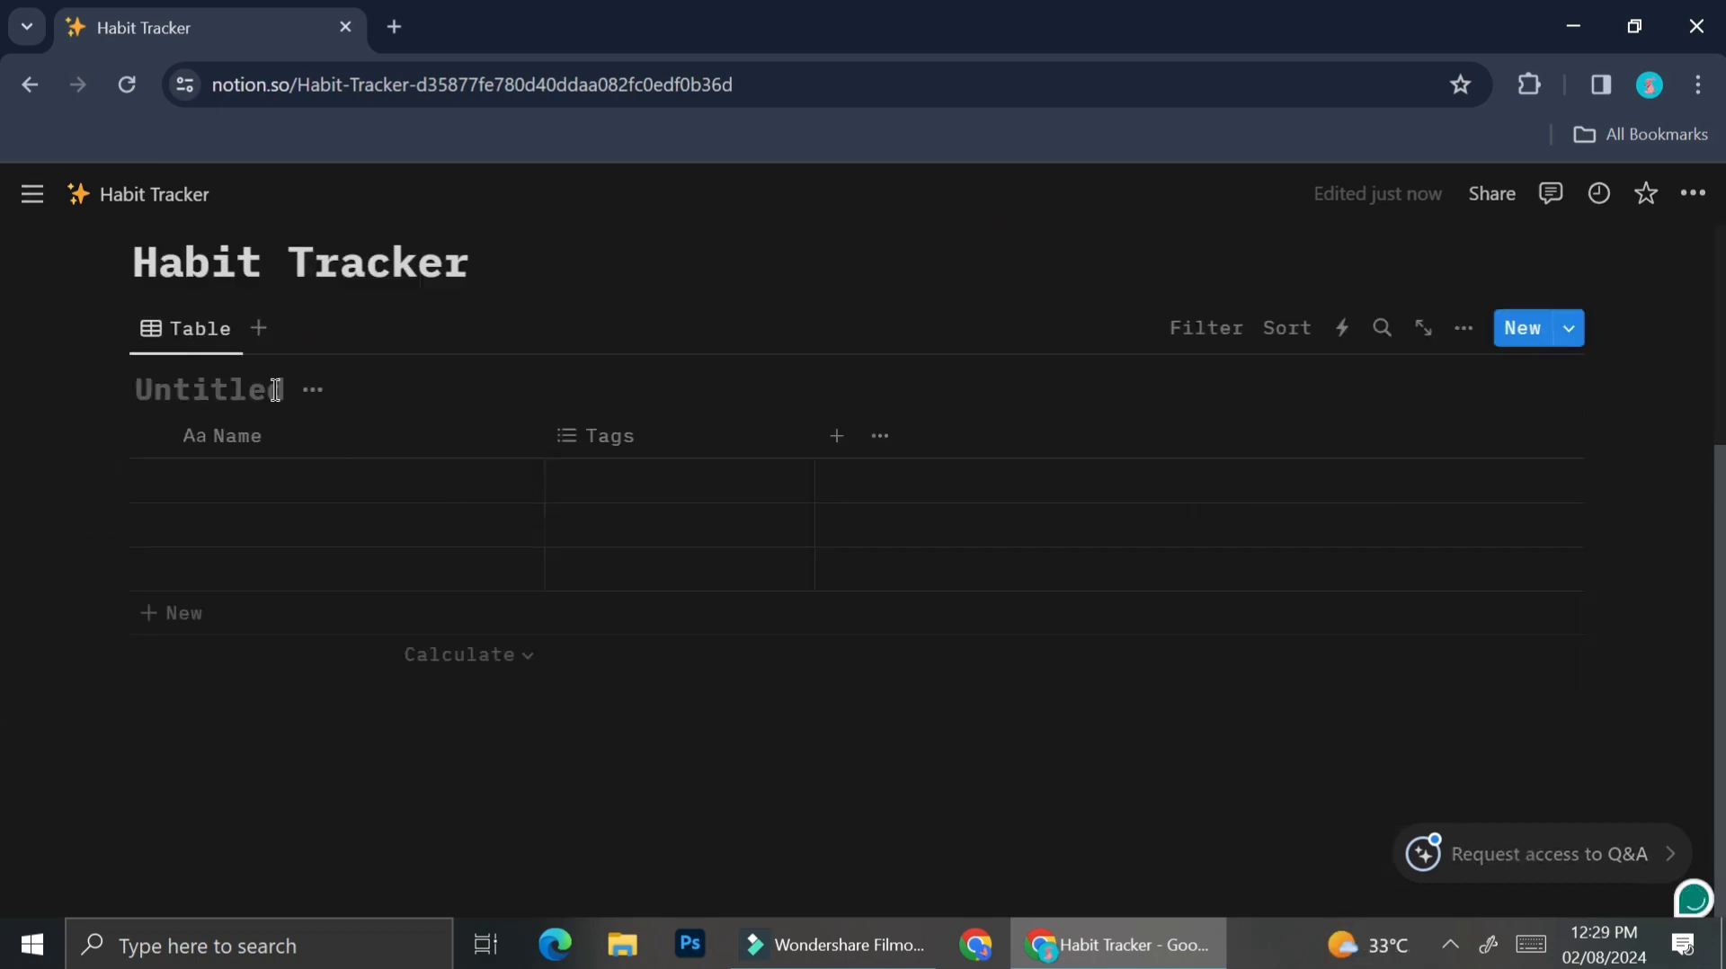
type("Daily Habit")
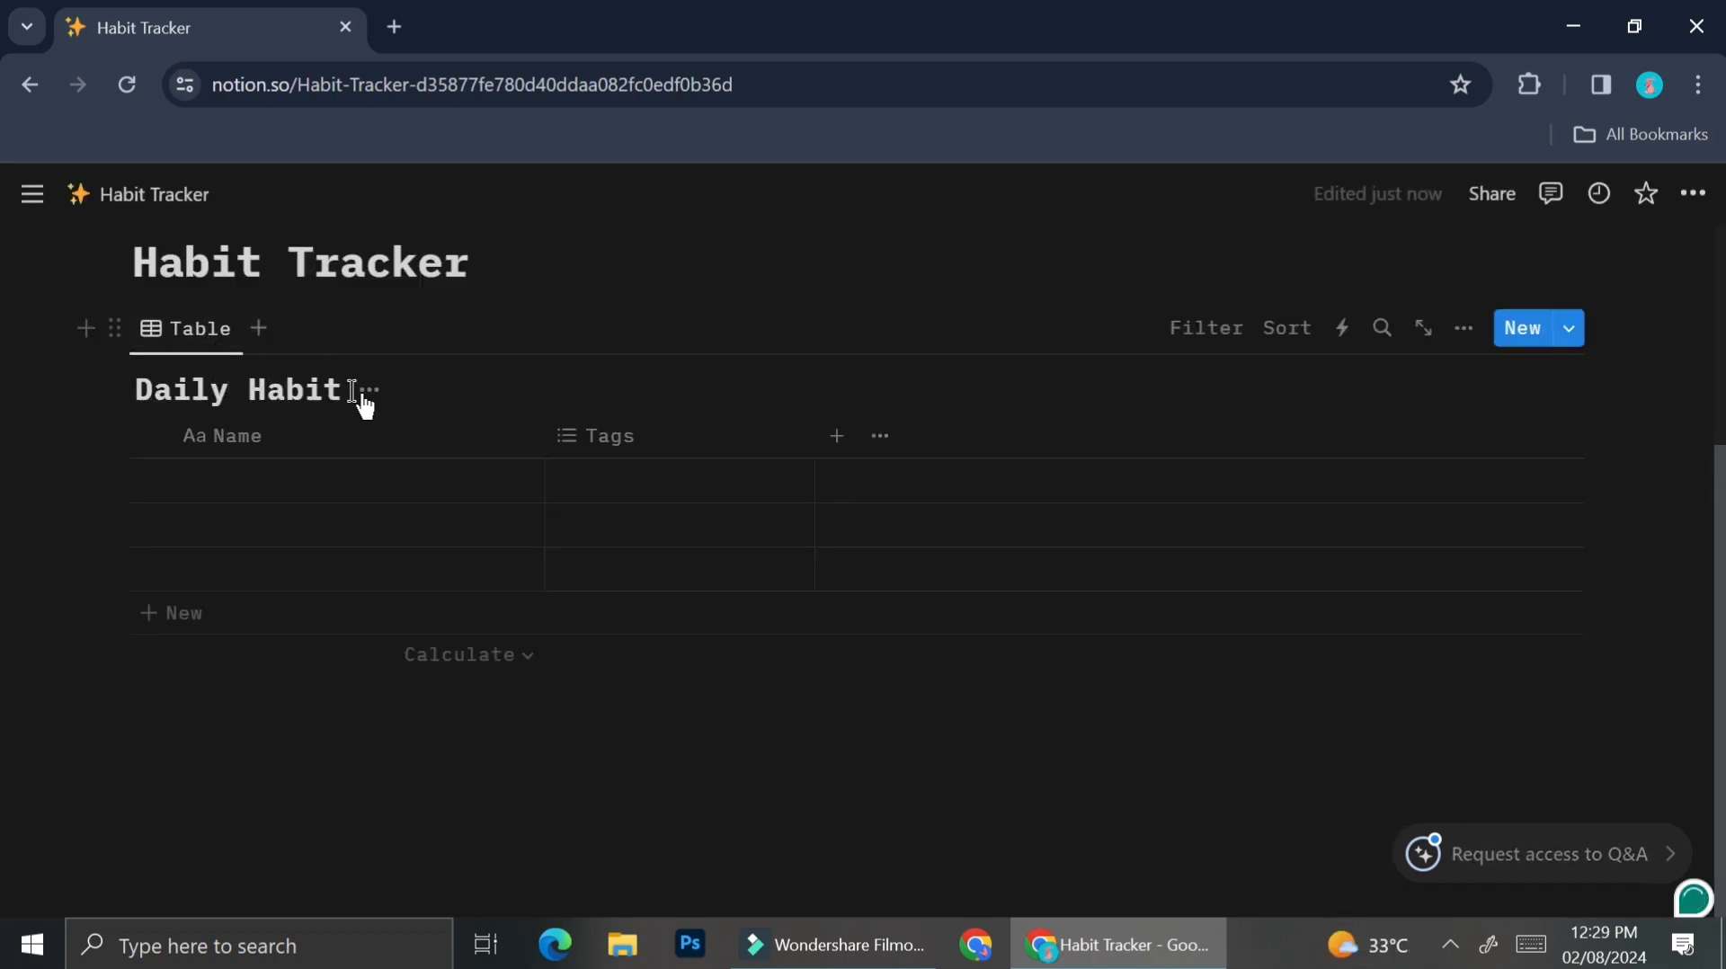
left_click(364, 396)
left_click(359, 512)
Rename the table view to "Daily Habit".
left_click(212, 394)
left_click(300, 425)
type("Daily Habit")
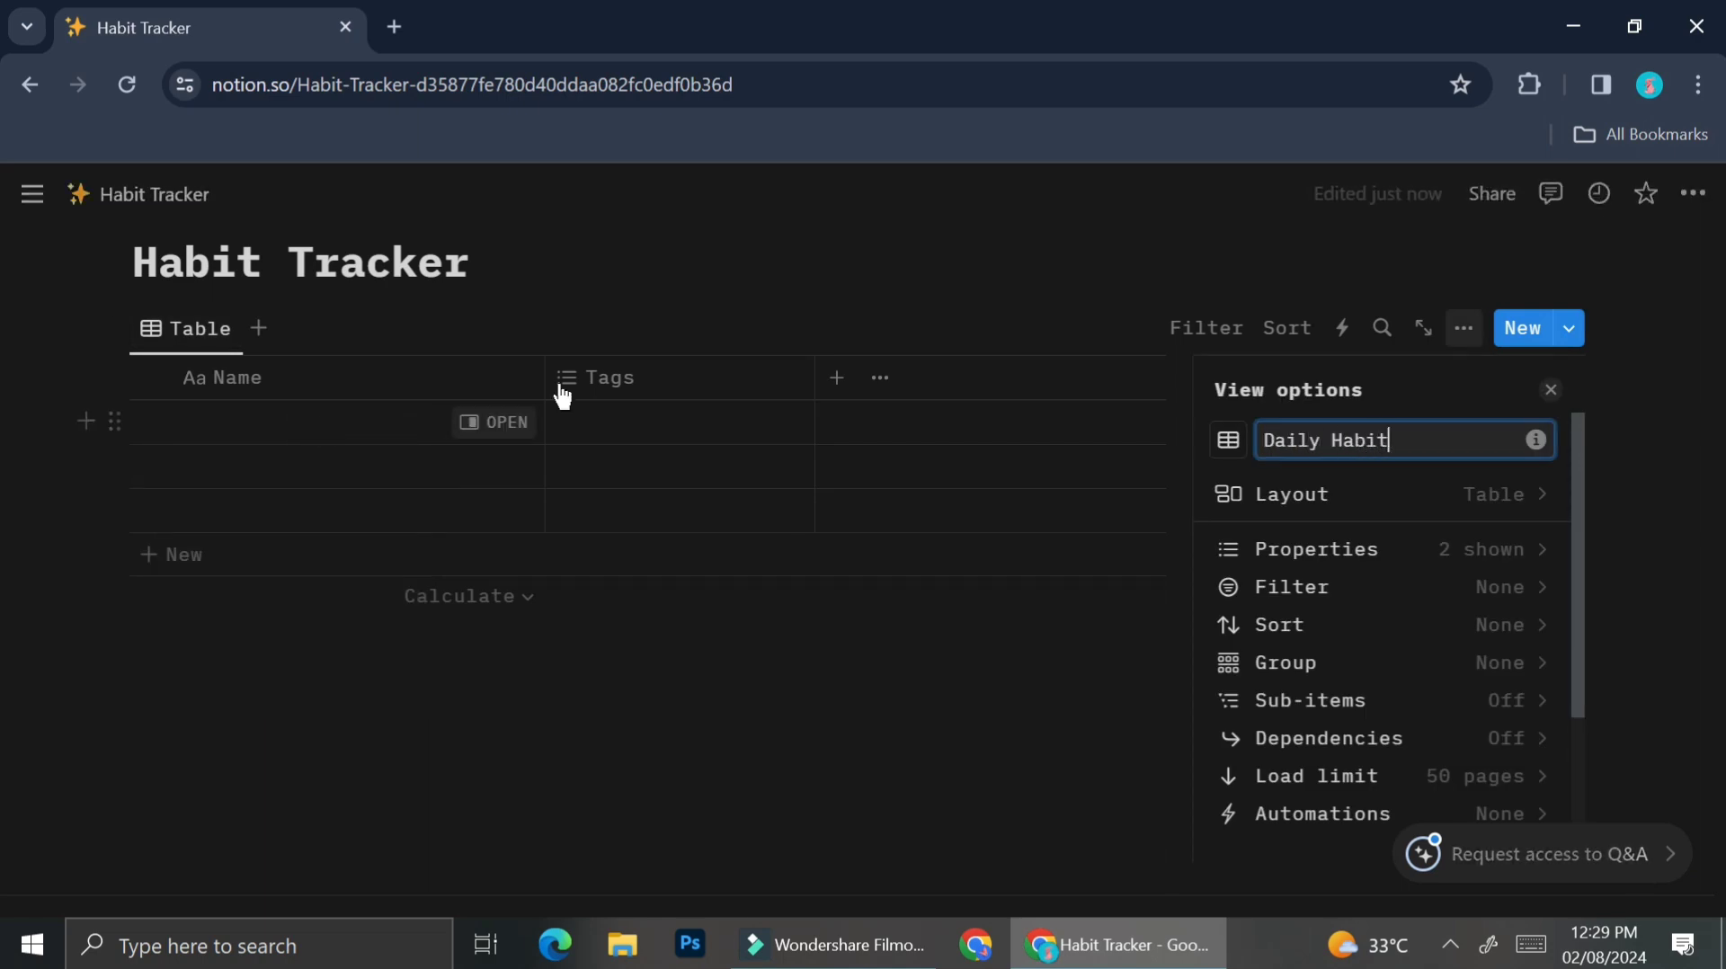
left_click(612, 621)
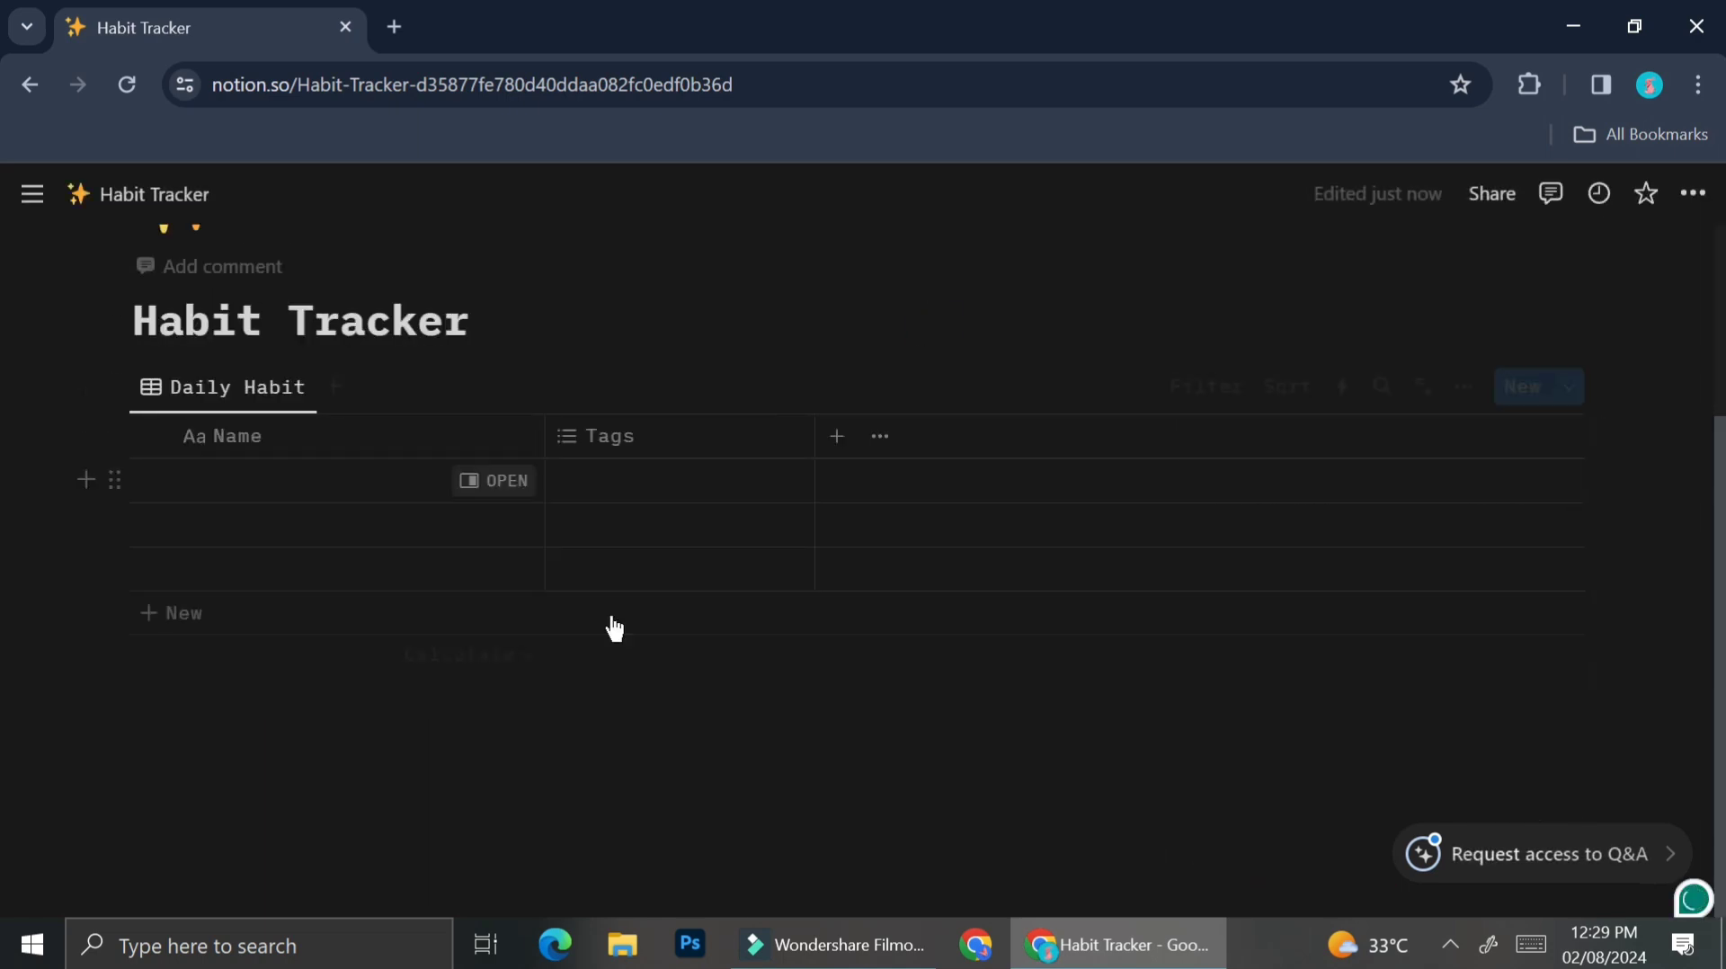
left_click(377, 437)
left_click(615, 414)
left_click(378, 436)
left_click(278, 539)
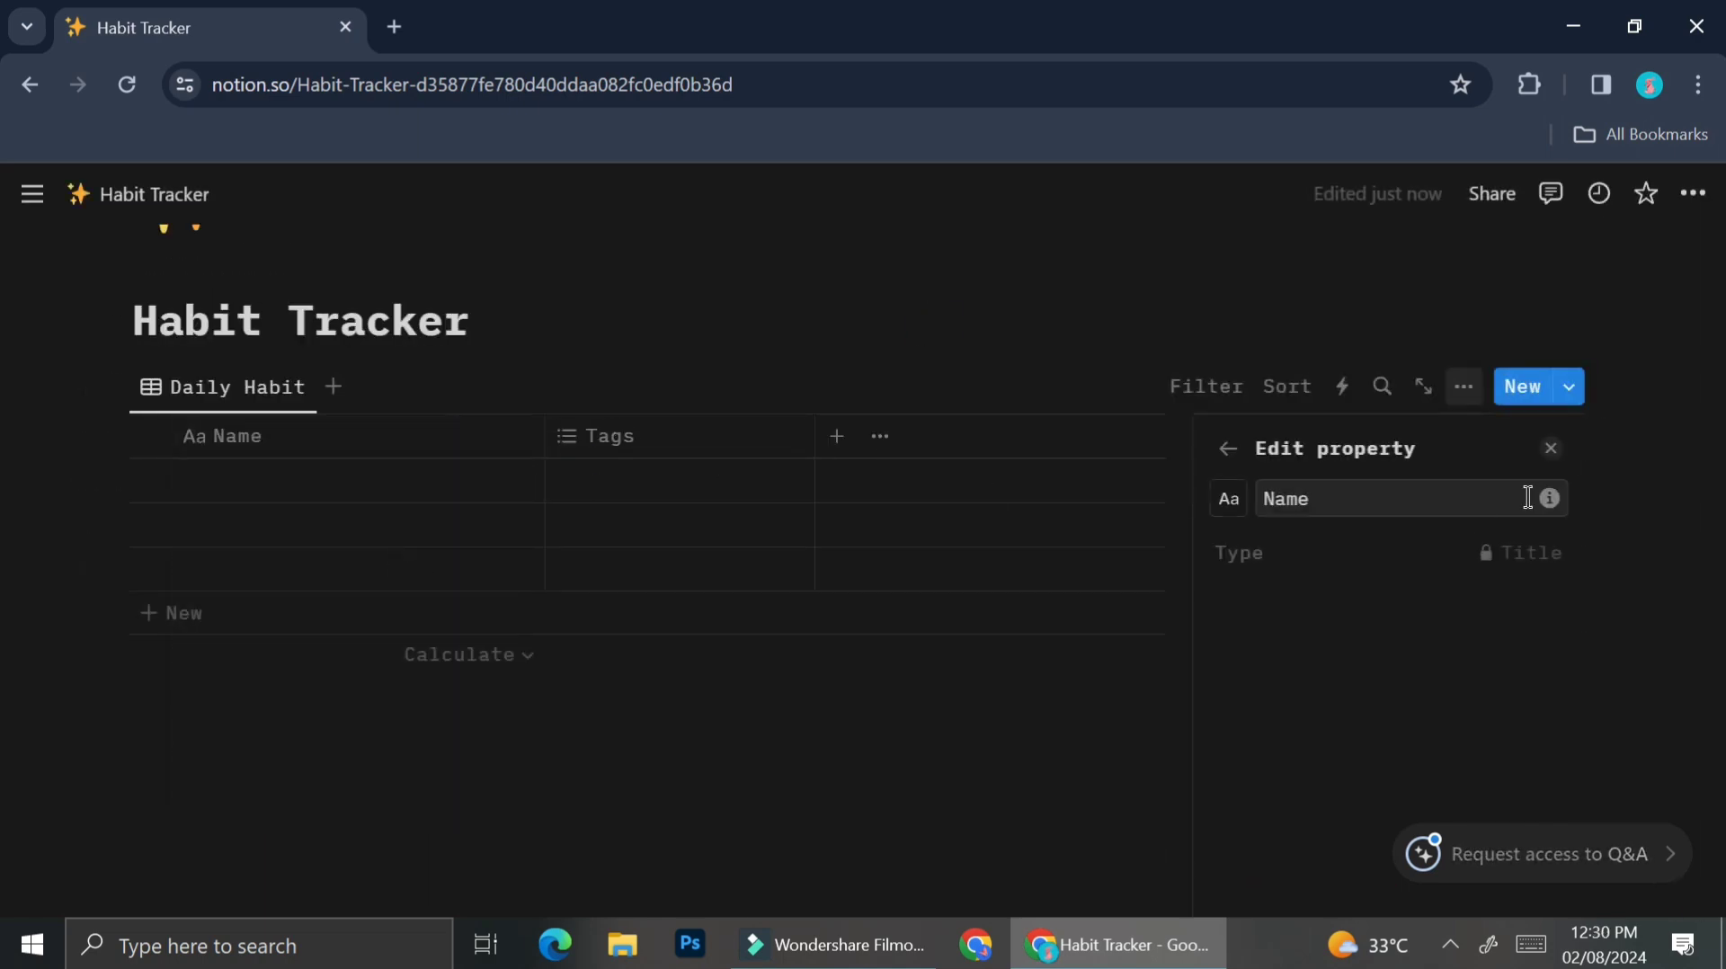
left_click(1551, 447)
Delete the Tags property from the Daily Habit table and add a Date property.
left_click(598, 436)
left_click(659, 821)
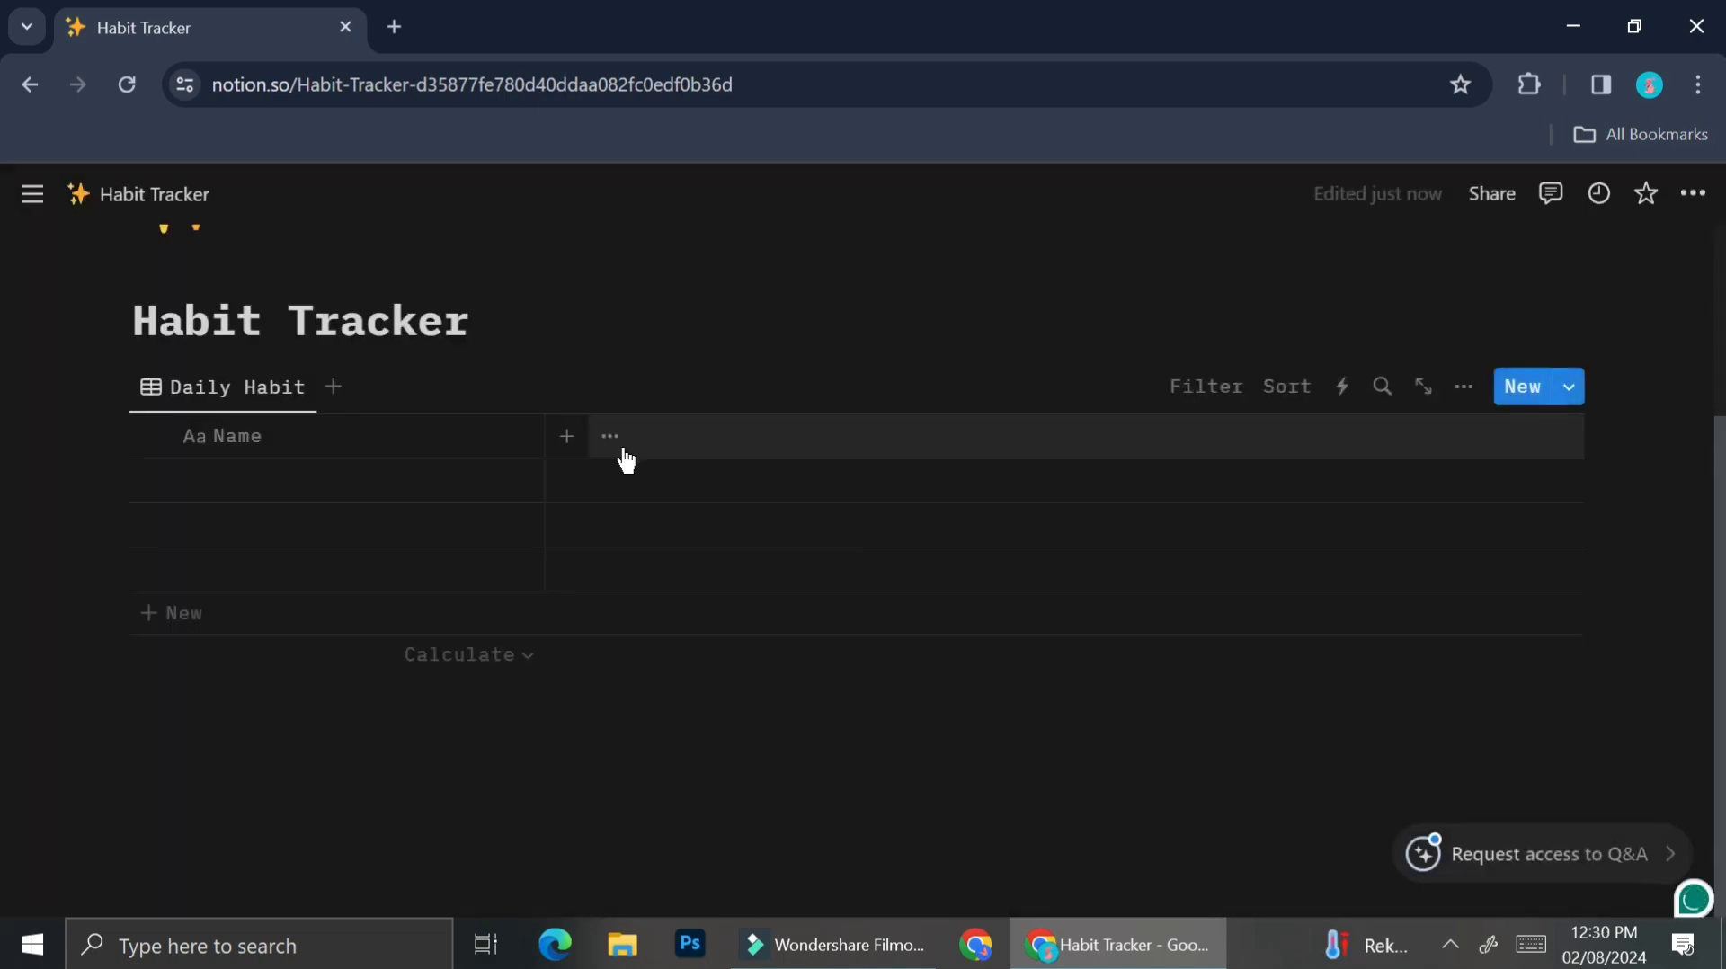
left_click(612, 439)
type("dat")
left_click(1348, 670)
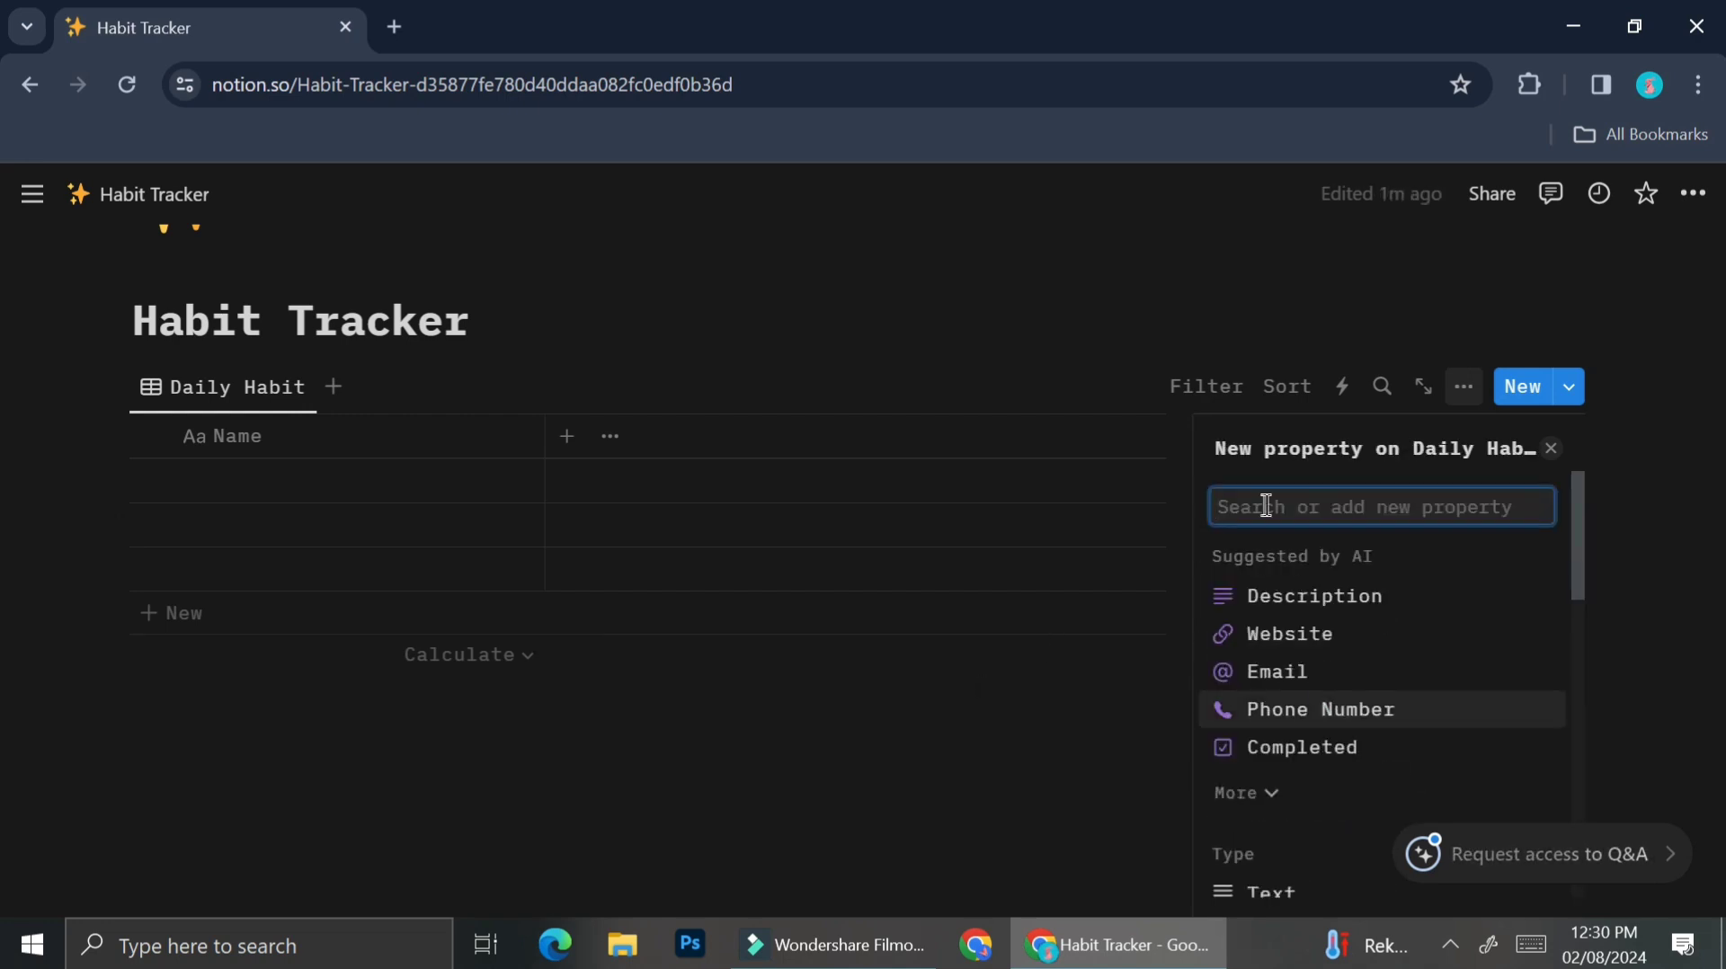
type("dat")
left_click(1272, 597)
Add a Checkbox property after the Date column.
left_click(863, 441)
left_click(844, 439)
left_click(1266, 601)
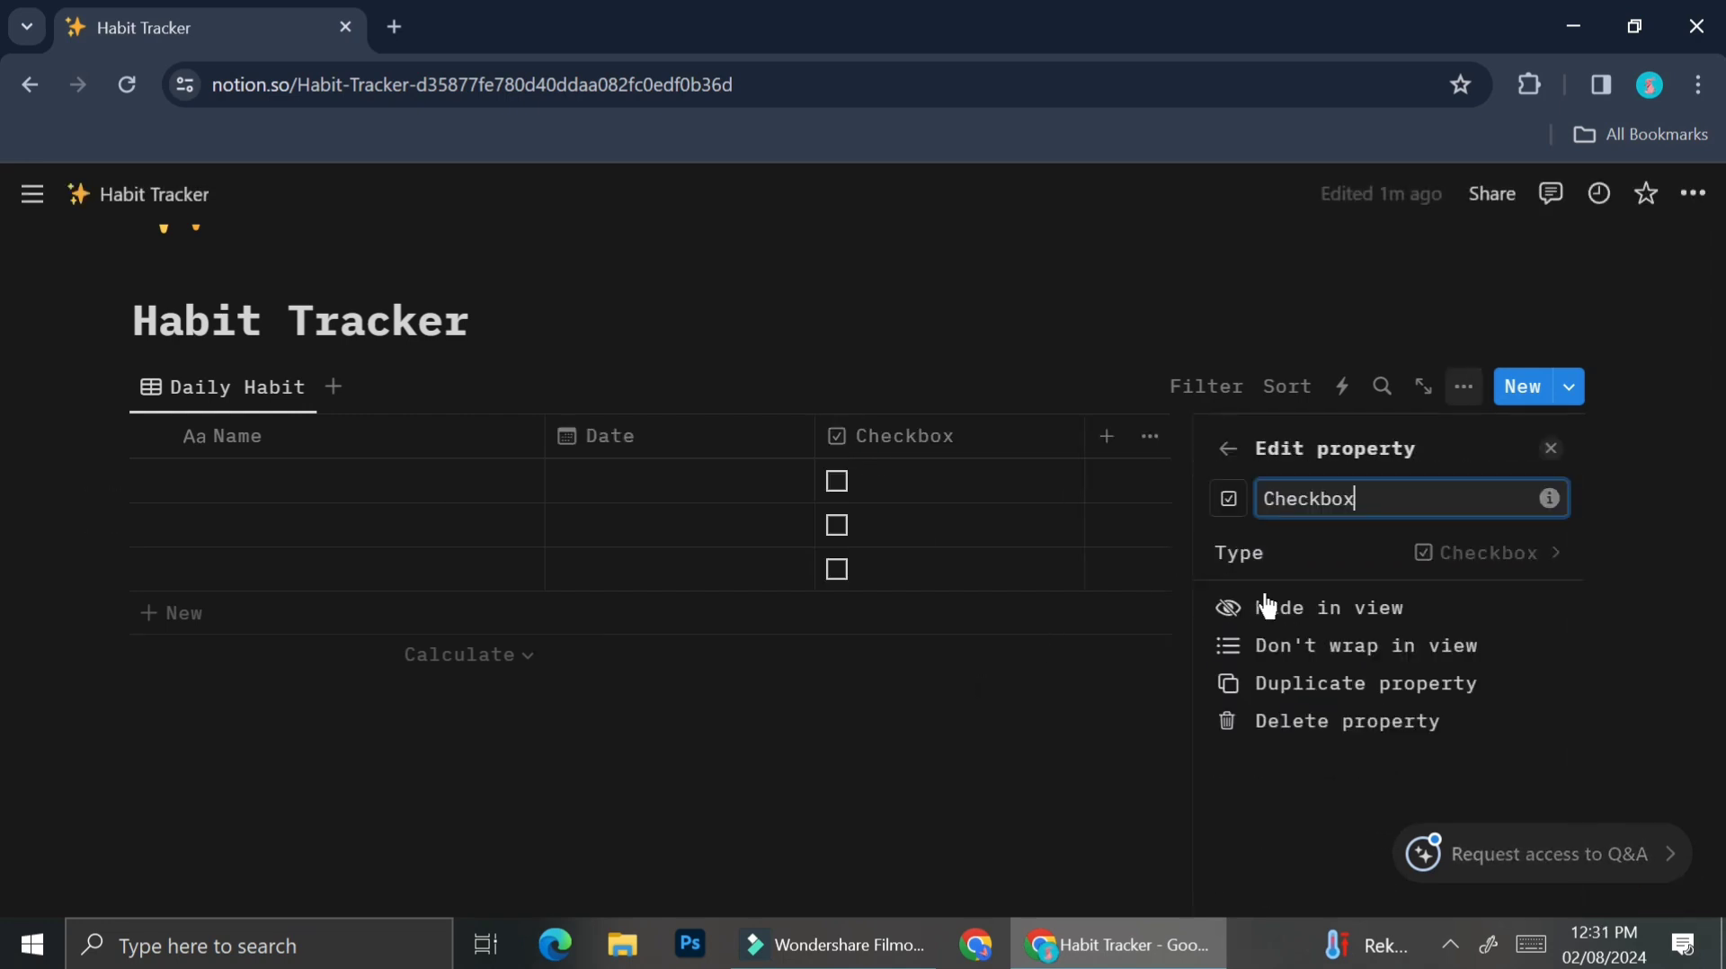
left_click(1172, 501)
Change the Checkbox property's icon to an open book and narrow its column to the icon's width.
left_click(887, 436)
left_click(855, 474)
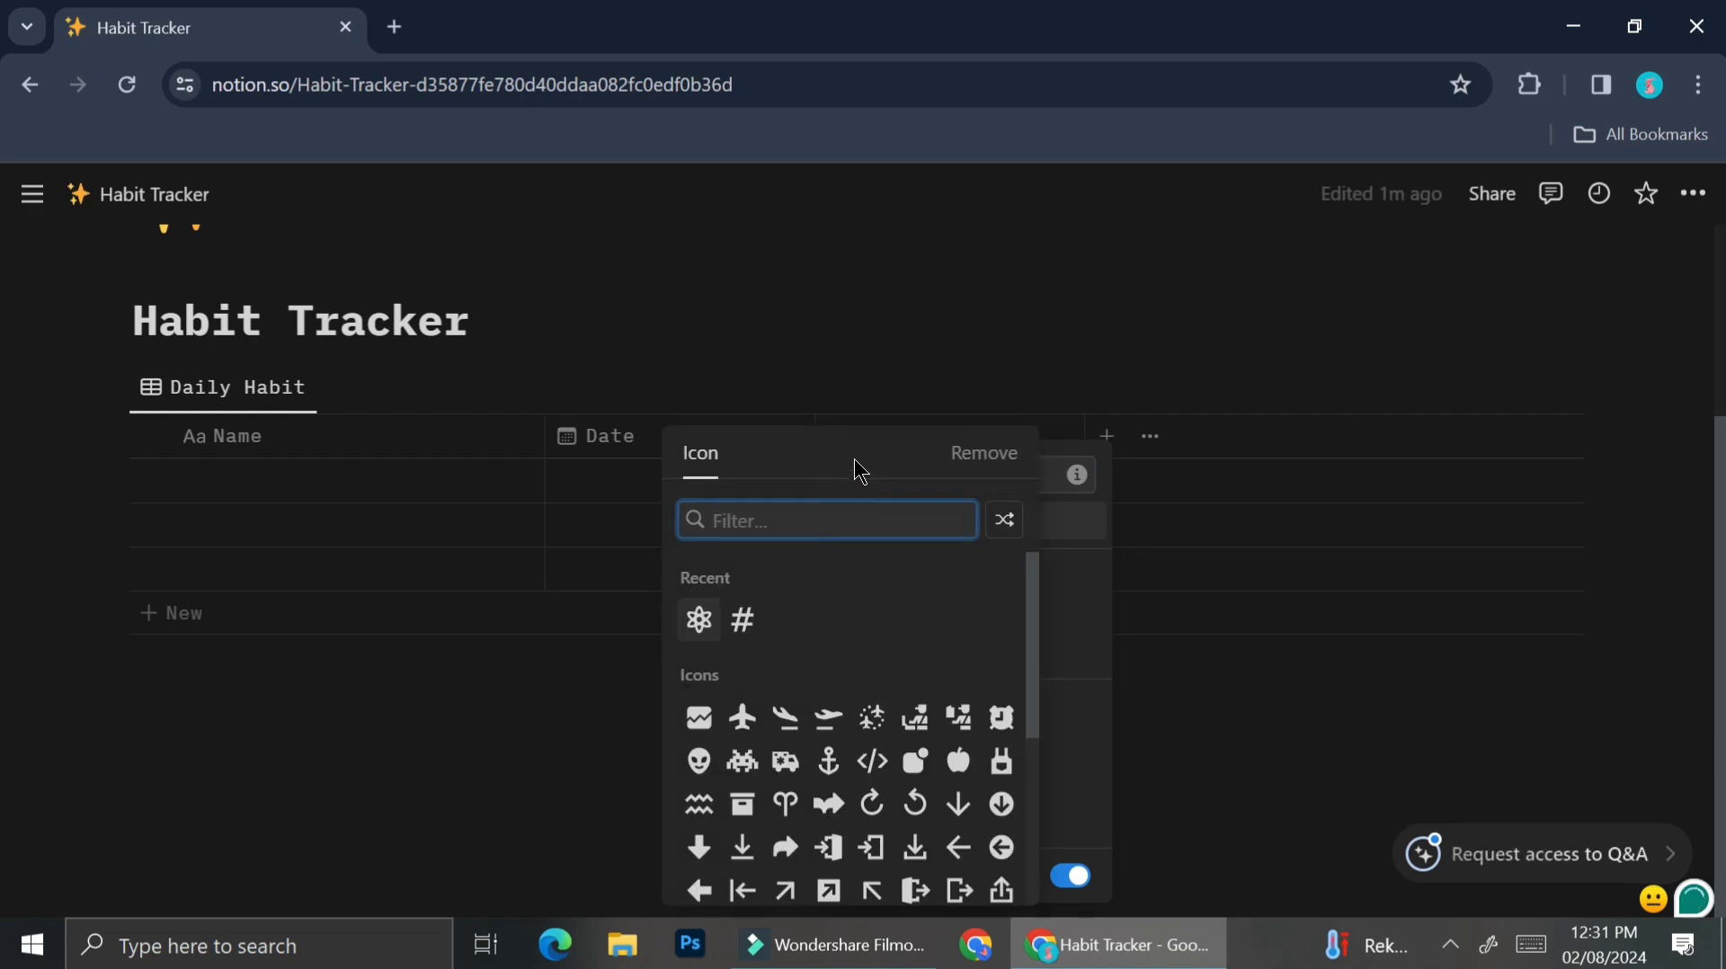
type("boo")
left_click(742, 581)
left_click(1135, 486)
left_click_drag(1085, 438, 871, 440)
Add a second Checkbox property and give it the apple icon.
left_click(896, 439)
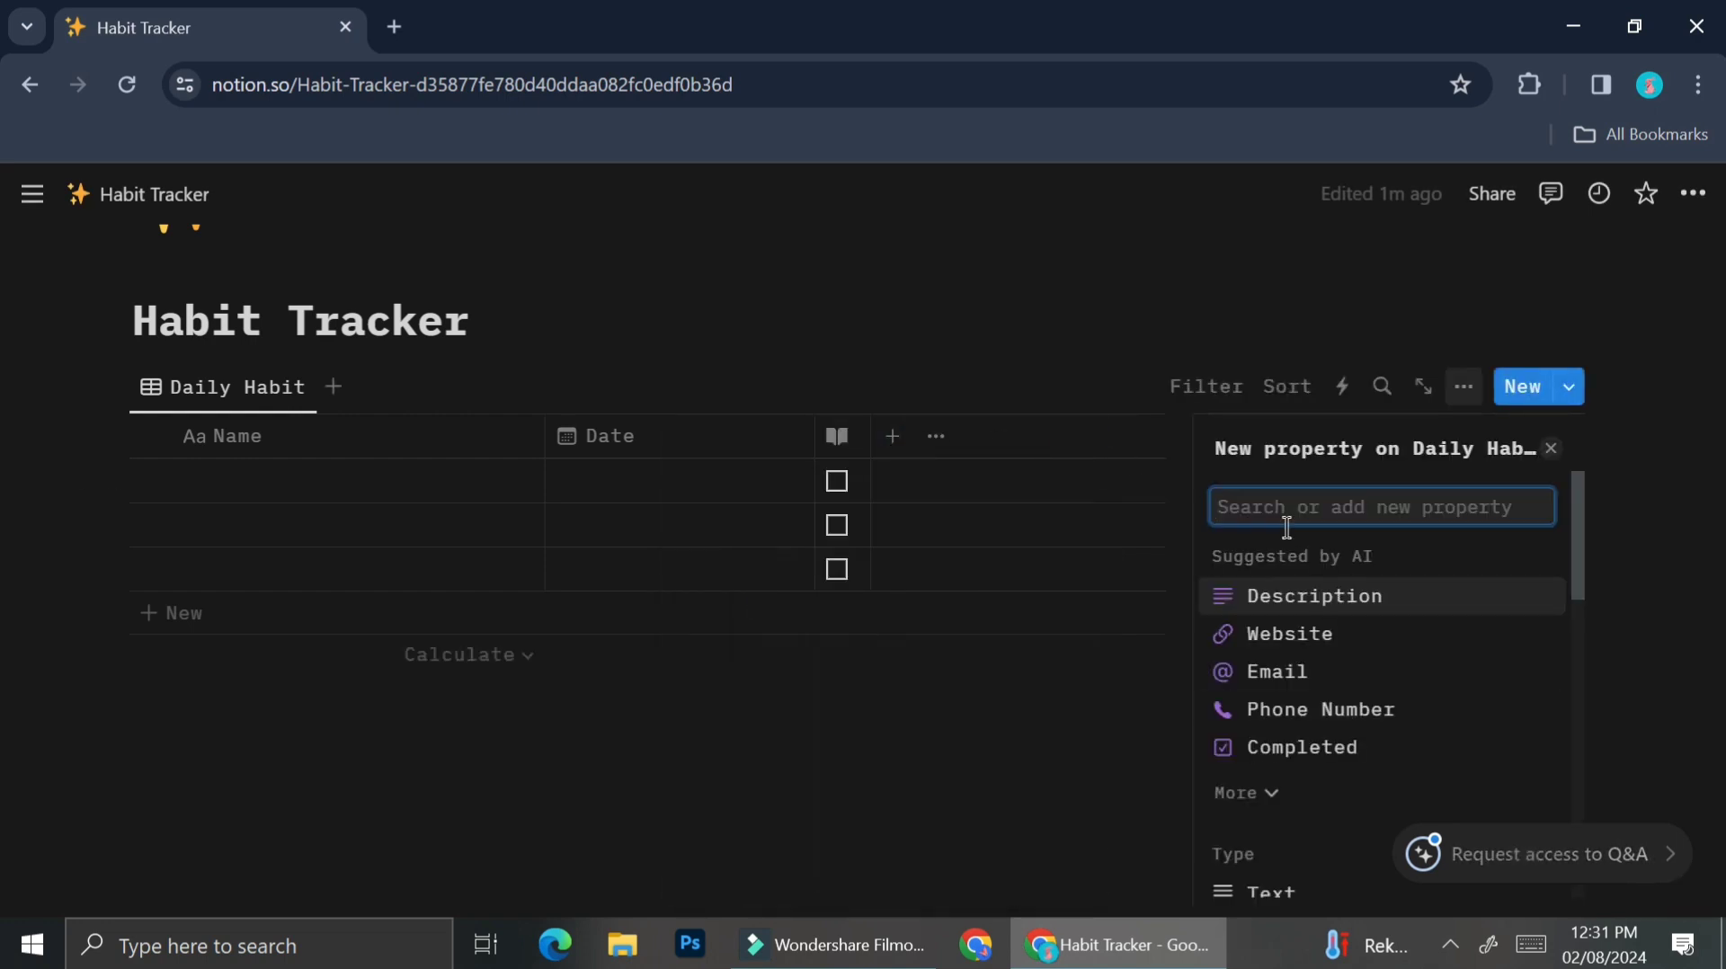
left_click(1264, 595)
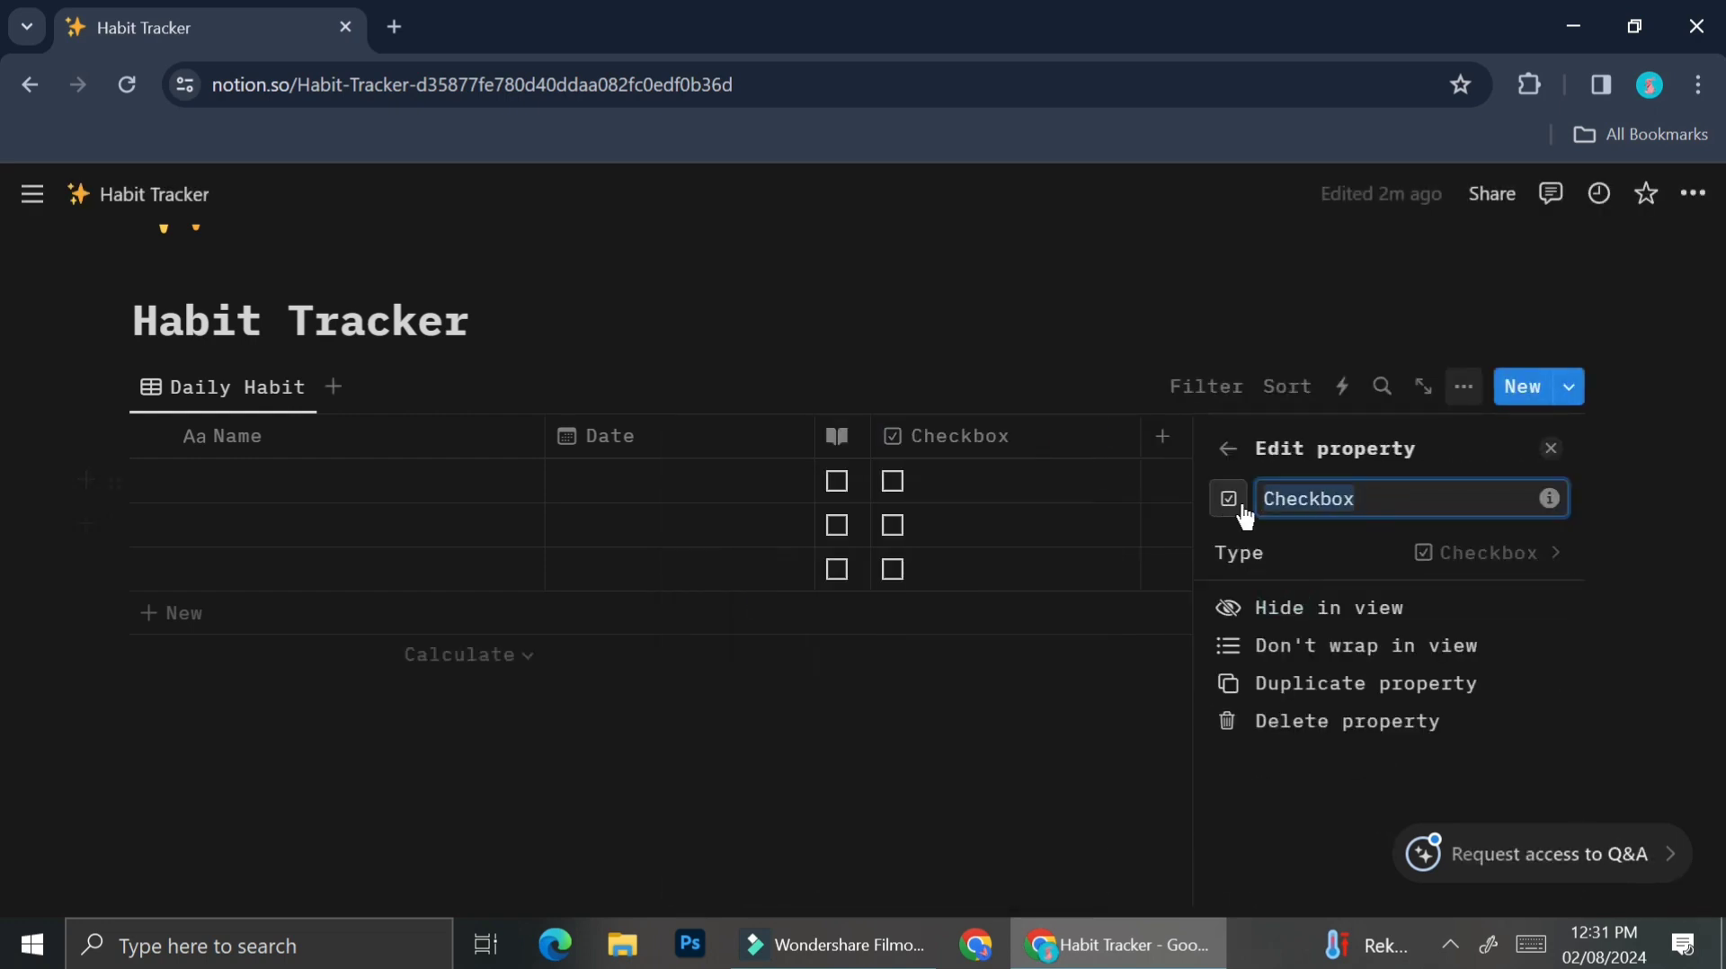
left_click(1230, 500)
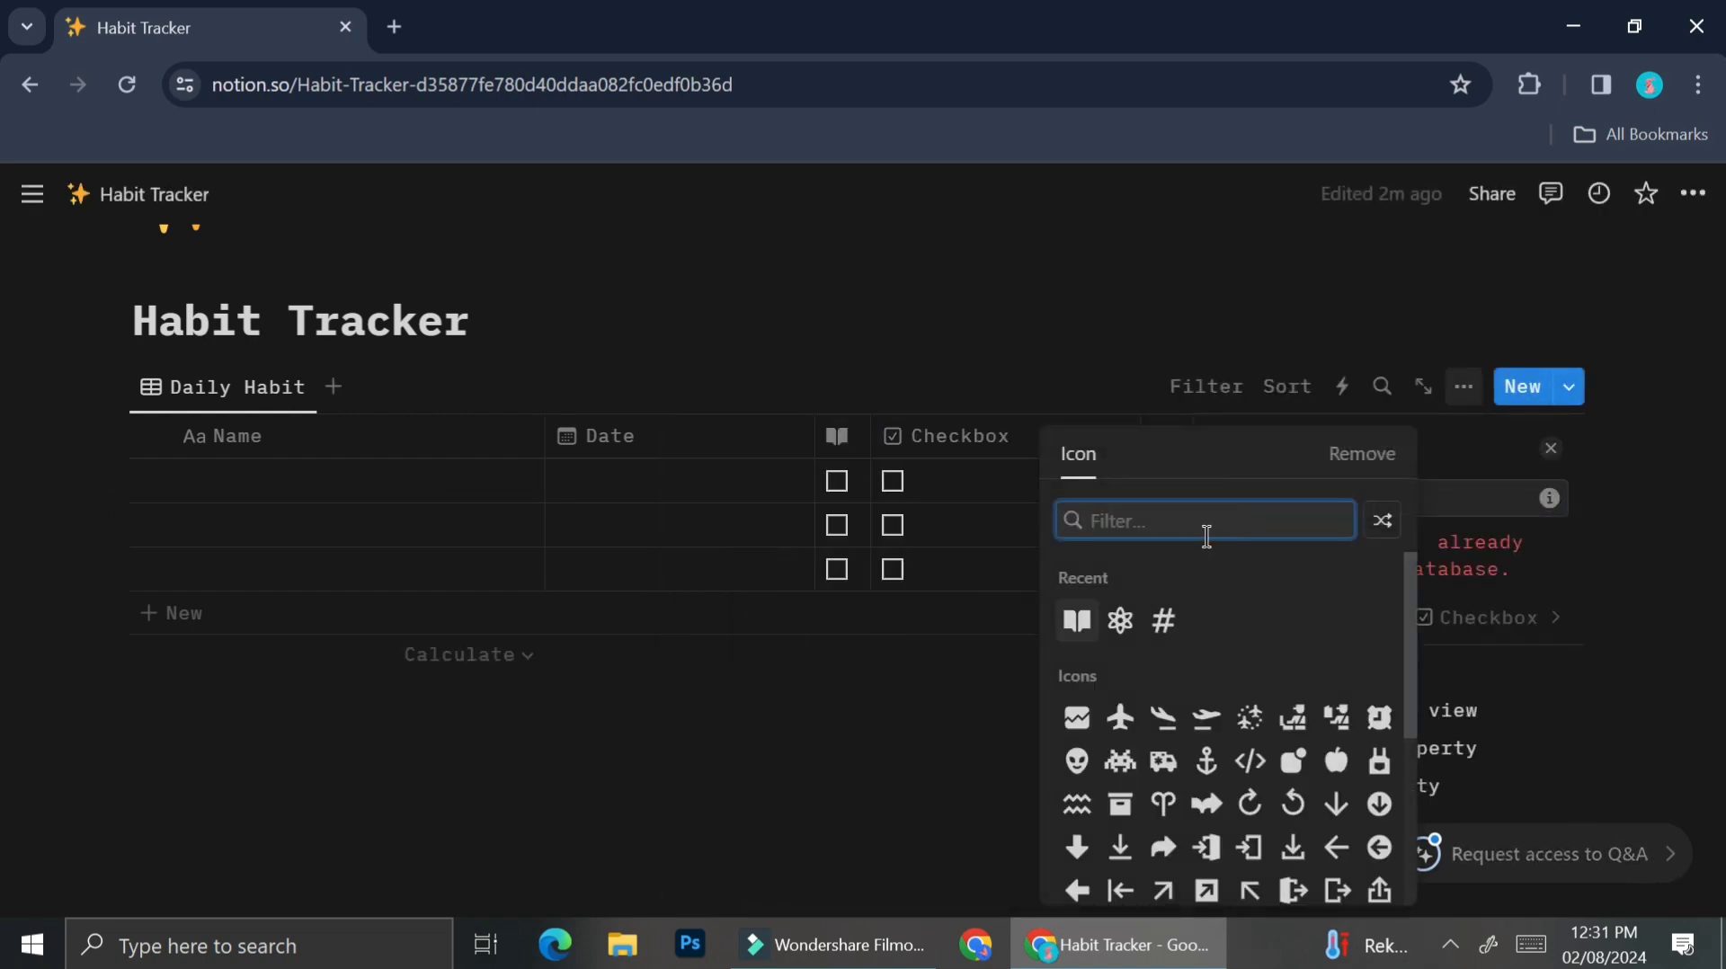
left_click(1333, 759)
Widen the book-icon checkbox column and rename it "Learn French".
left_click_drag(870, 441, 932, 441)
left_click(897, 441)
type("Learn")
key("Return")
Rename the apple-icon checkbox property to "Meditate" and resize the columns to fit their names.
left_click(1037, 444)
type("Meditate")
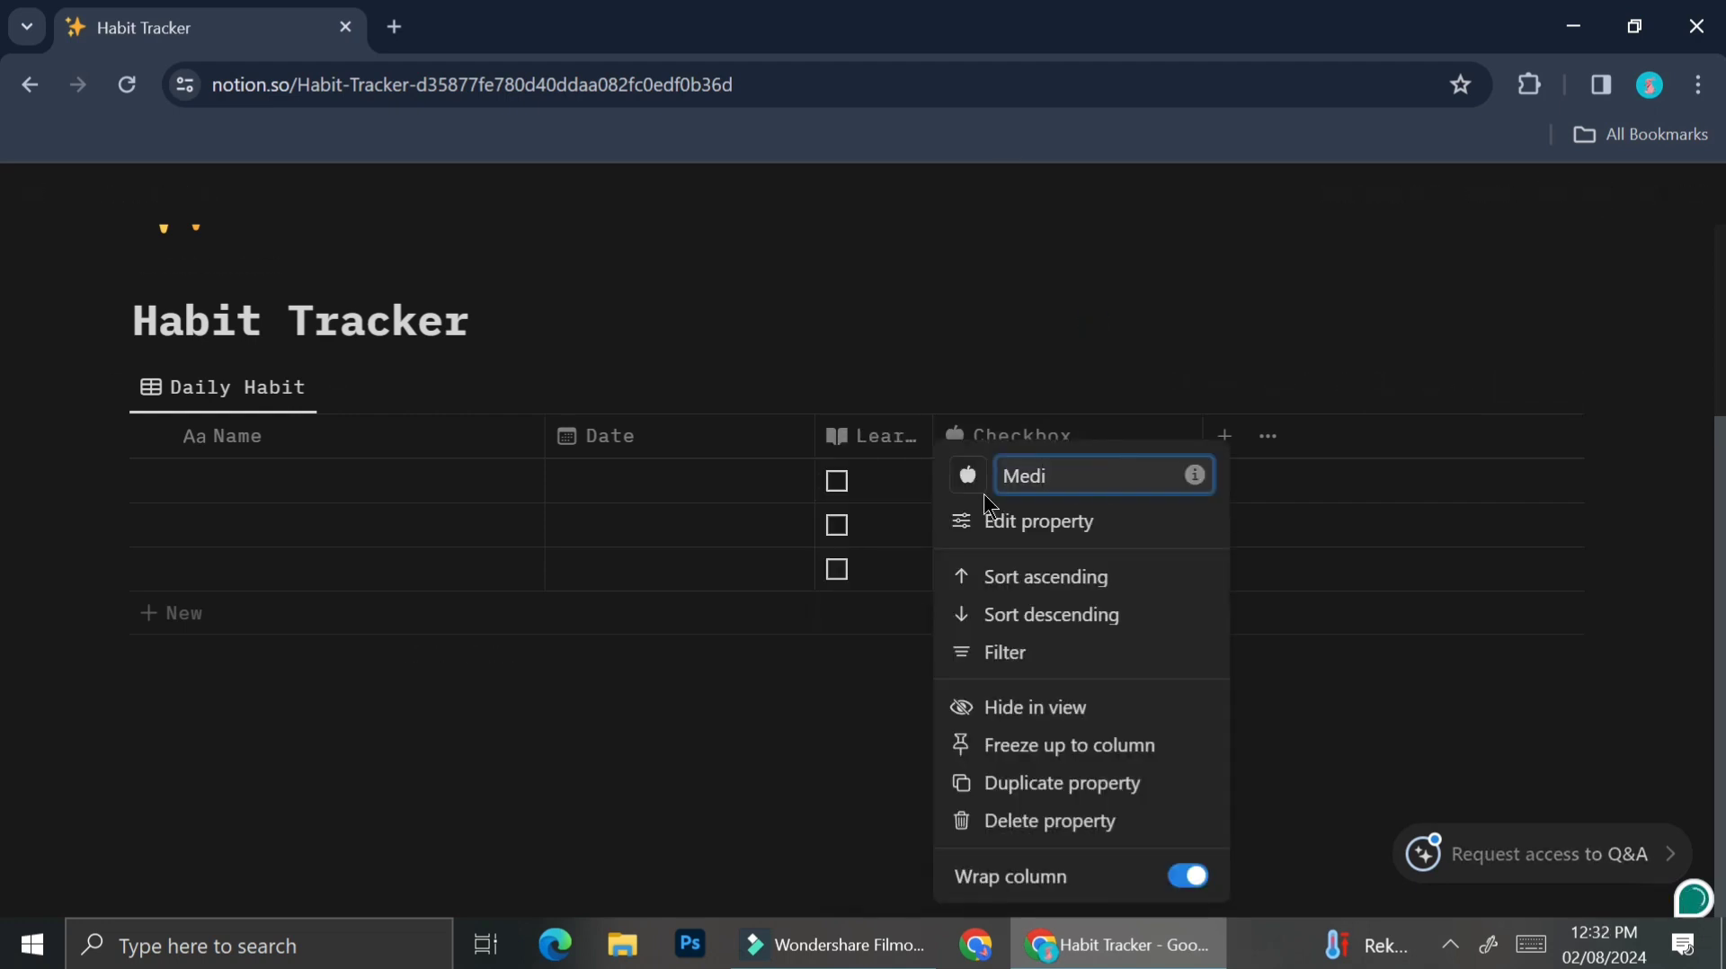
key("Return")
left_click_drag(815, 438, 889, 439)
Duplicate the Meditate property and name the copy "Gym".
left_click(1181, 439)
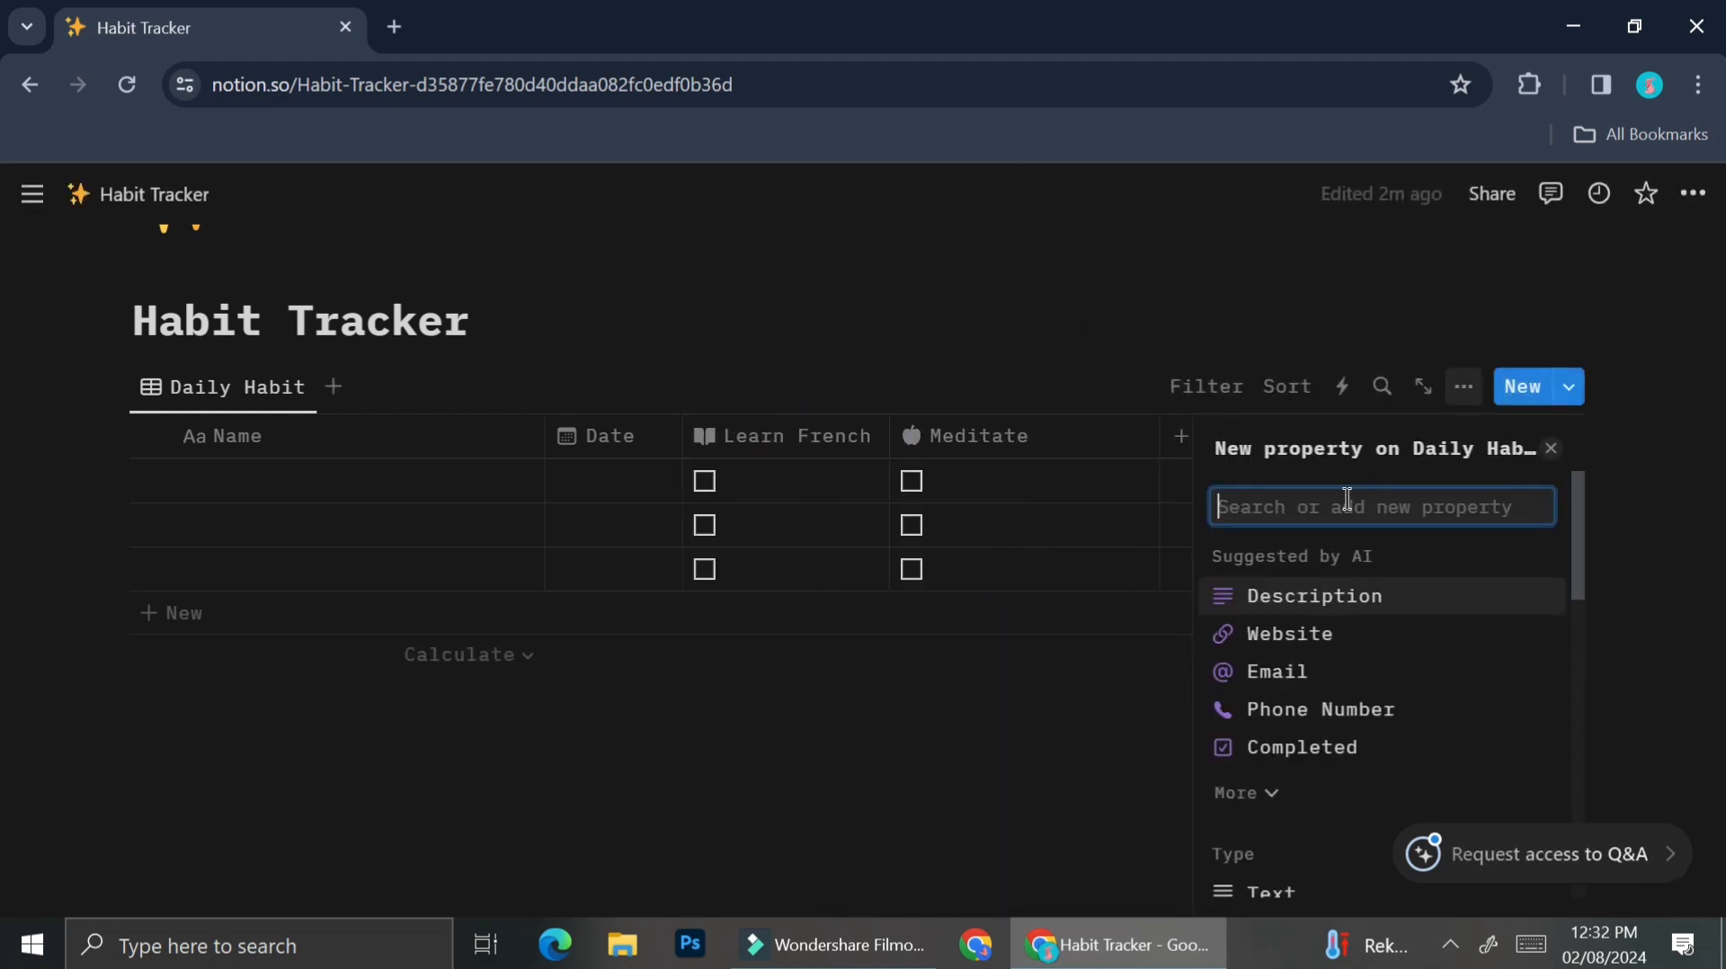
left_click(1551, 448)
left_click(979, 436)
left_click(1020, 783)
type("Gym")
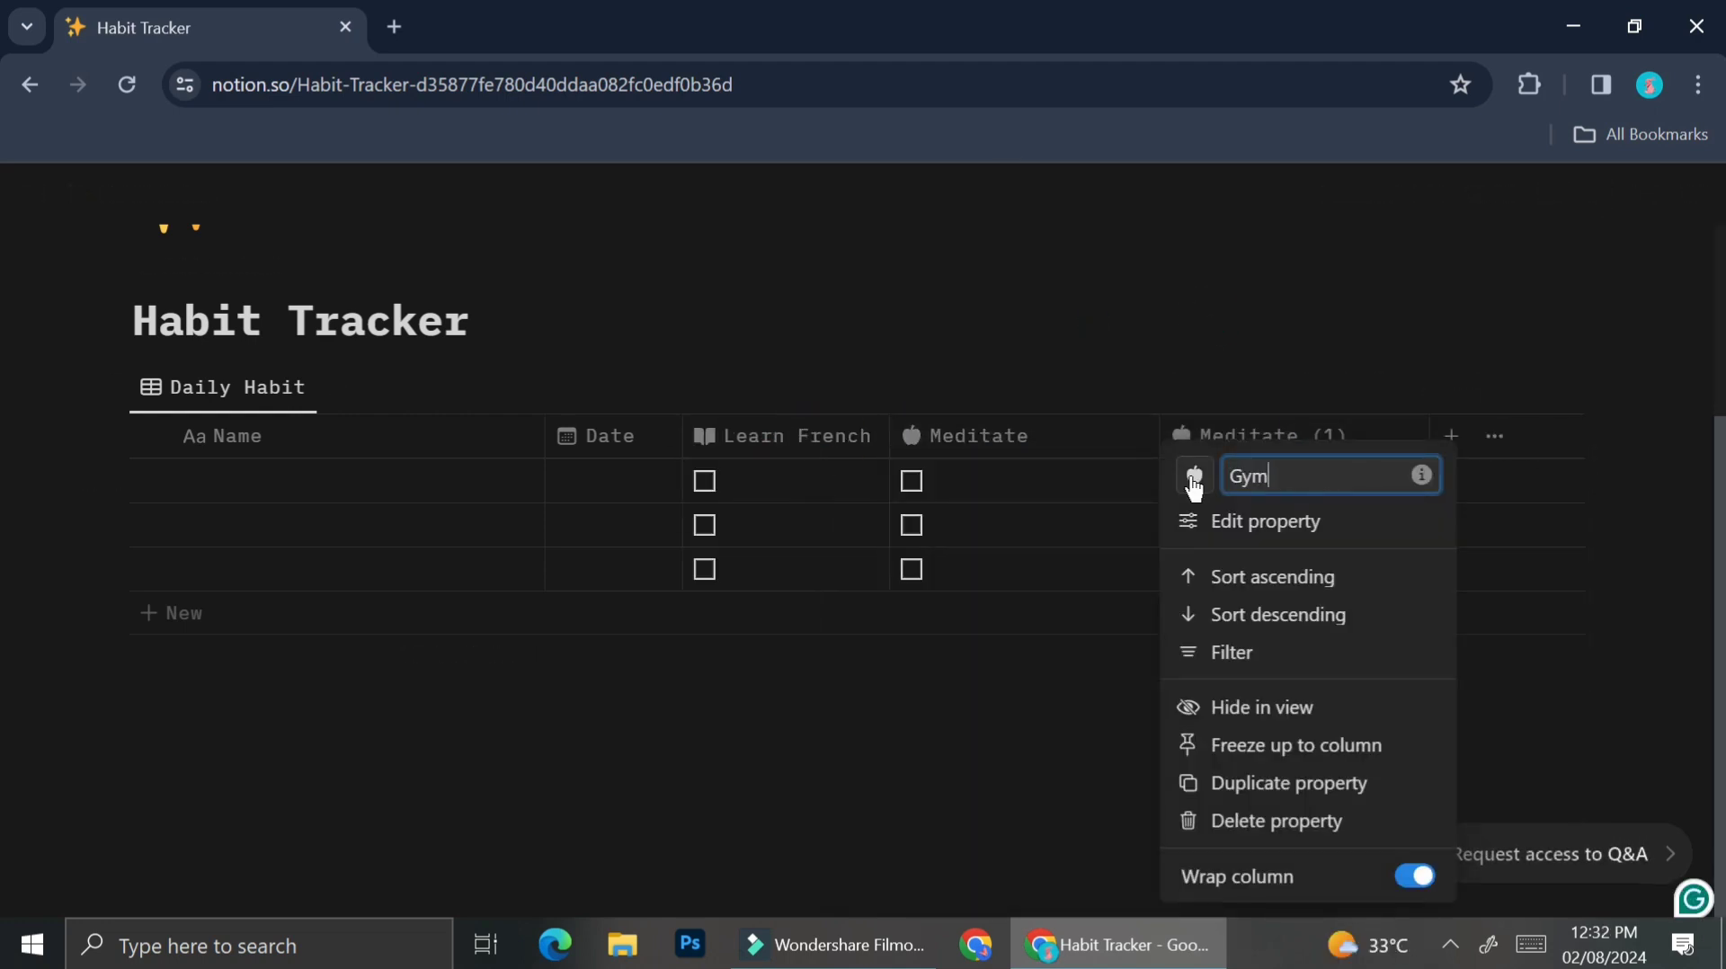
Change the Gym property's icon to a dumbbell.
left_click(1194, 477)
type("dumbell")
key("Return")
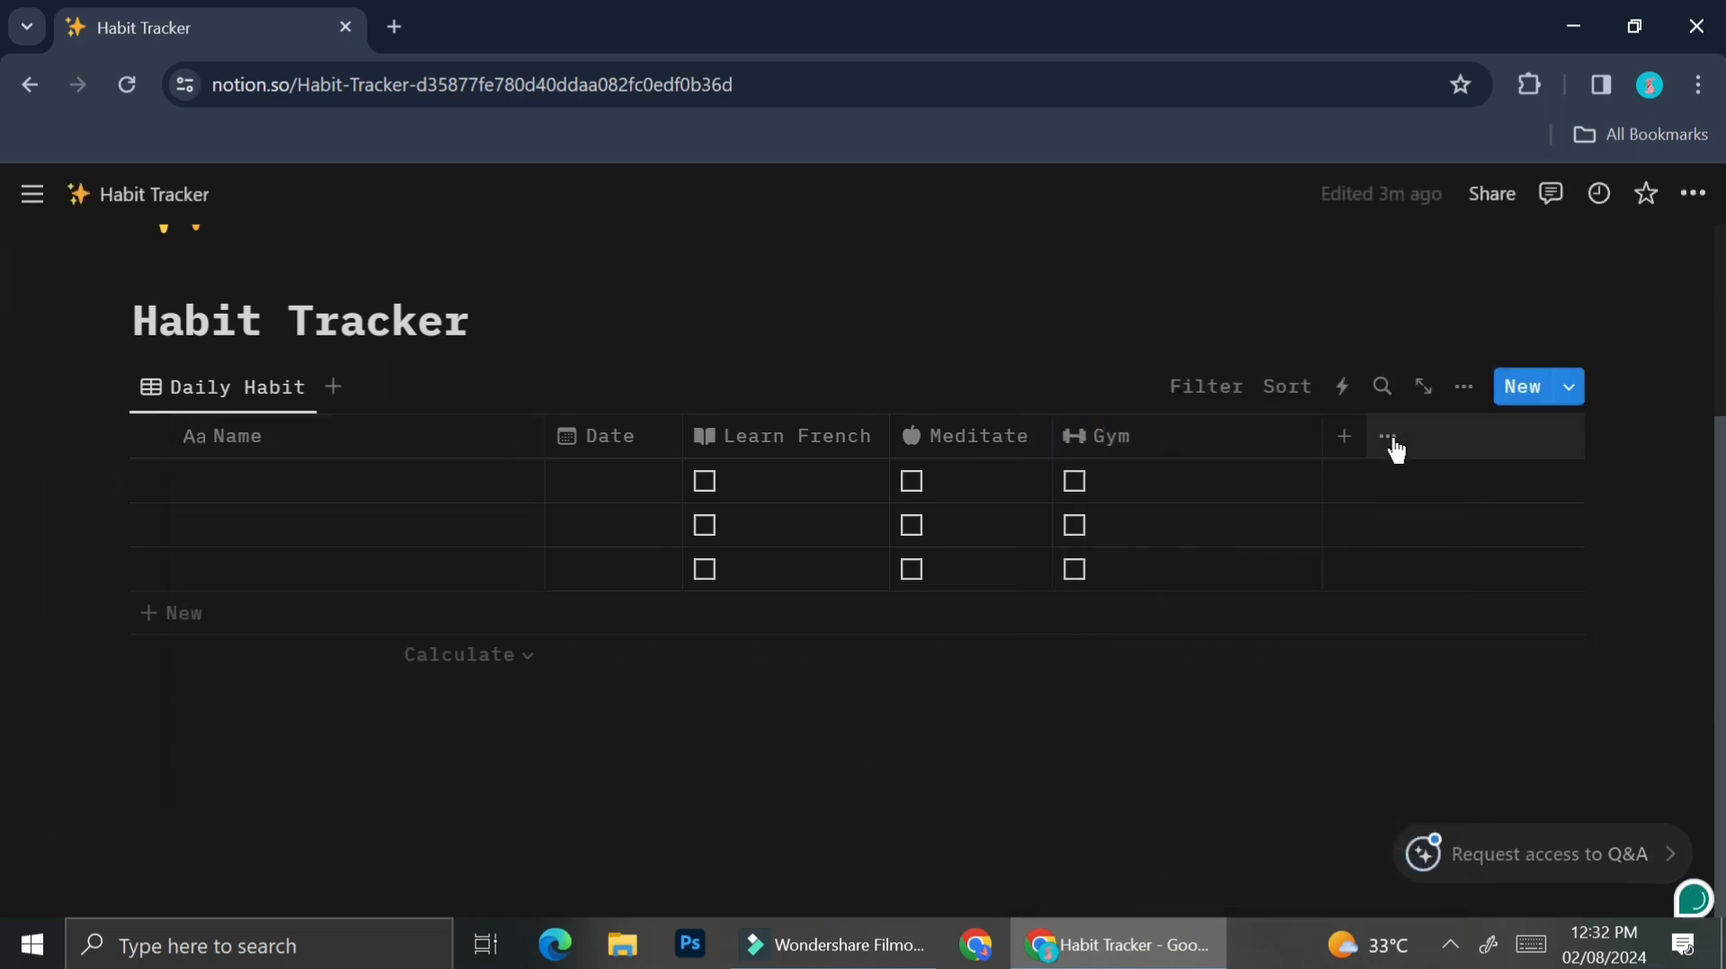
left_click(1464, 387)
left_click(1276, 552)
left_click(1228, 448)
left_click(1277, 588)
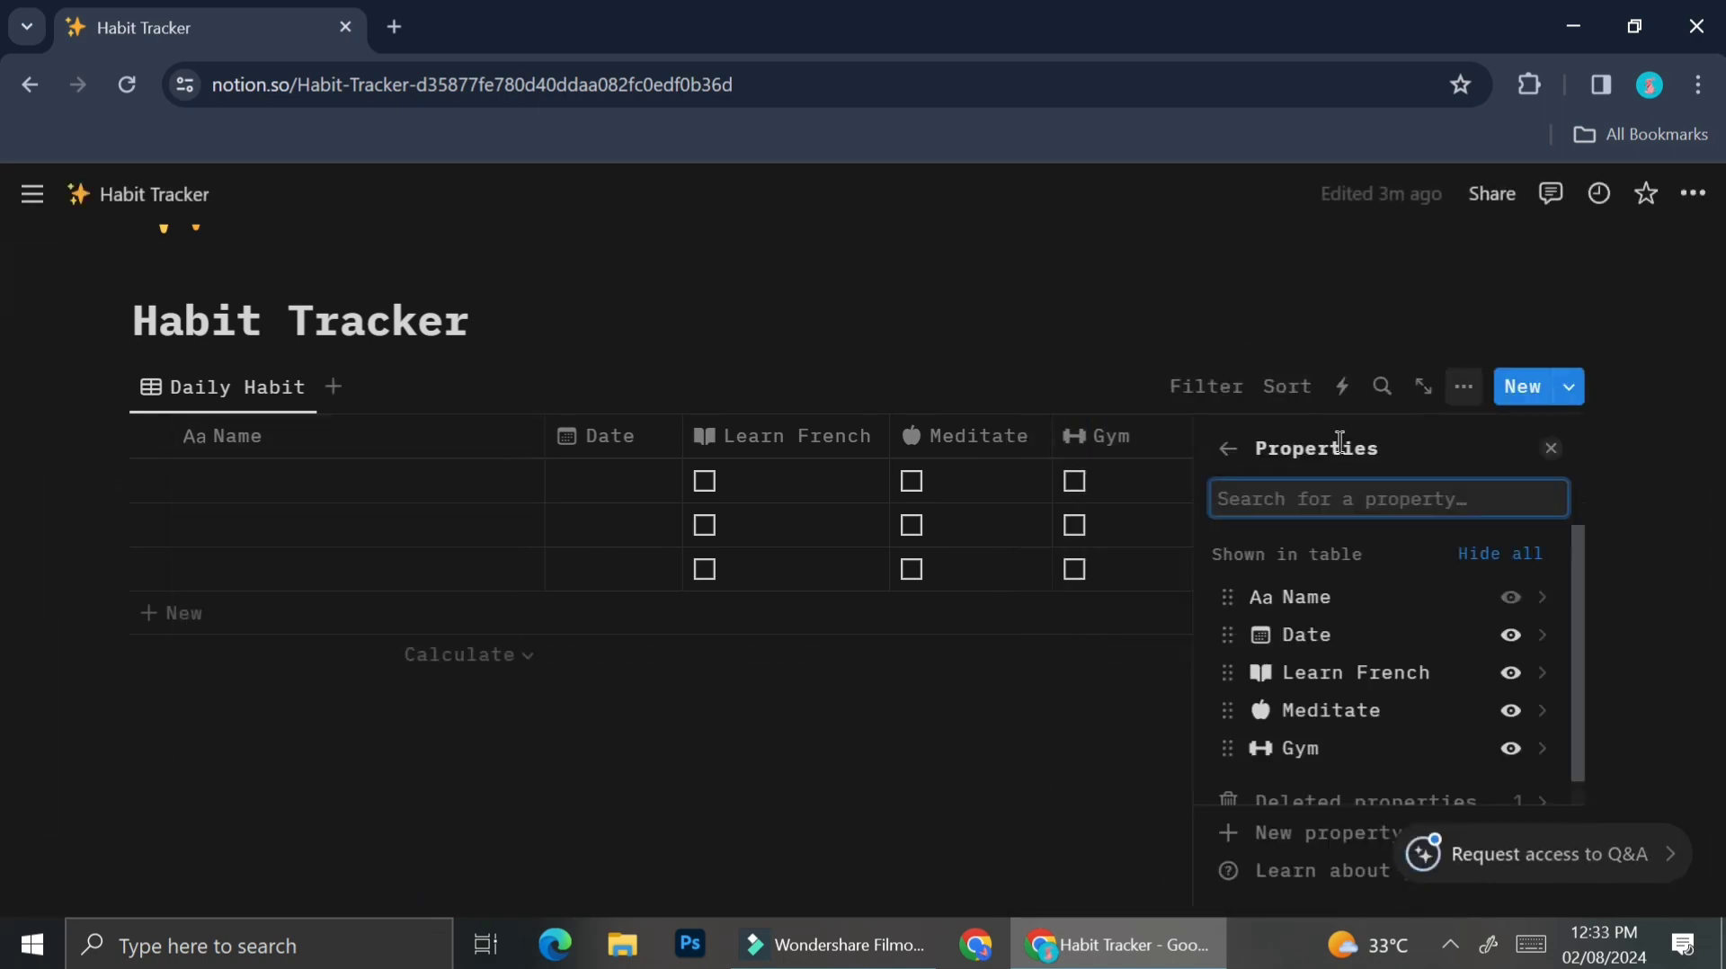
left_click(1063, 739)
Add a Formula property after the Gym column.
left_click(1334, 436)
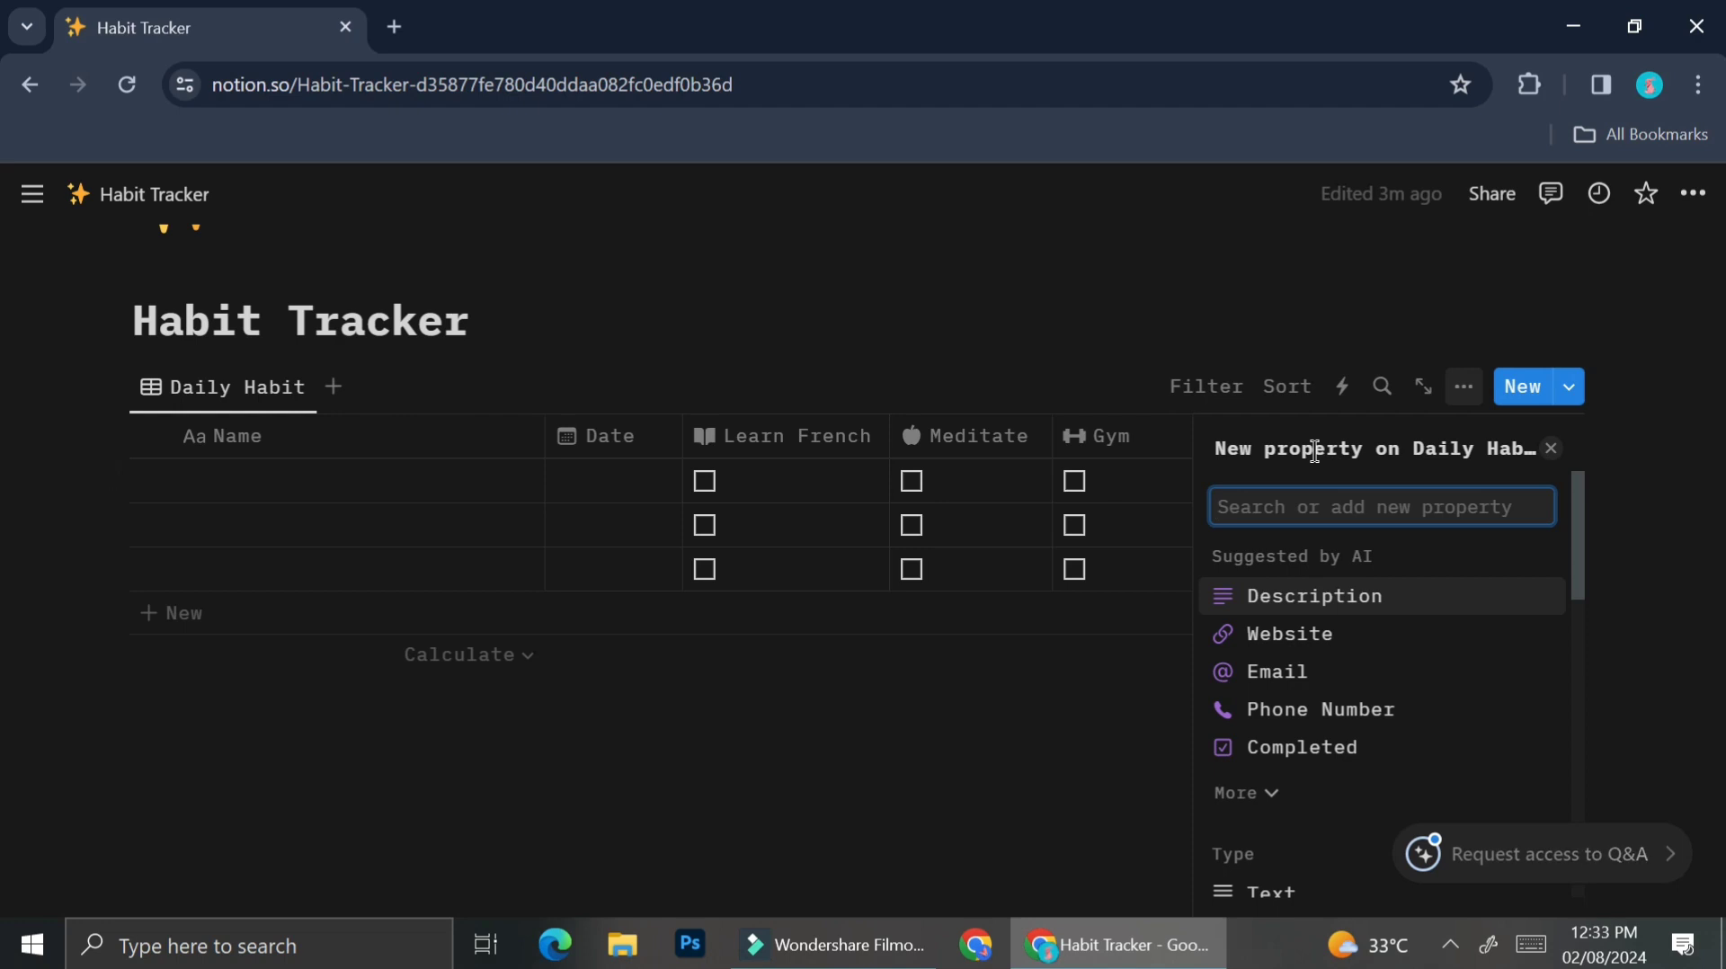
type("for")
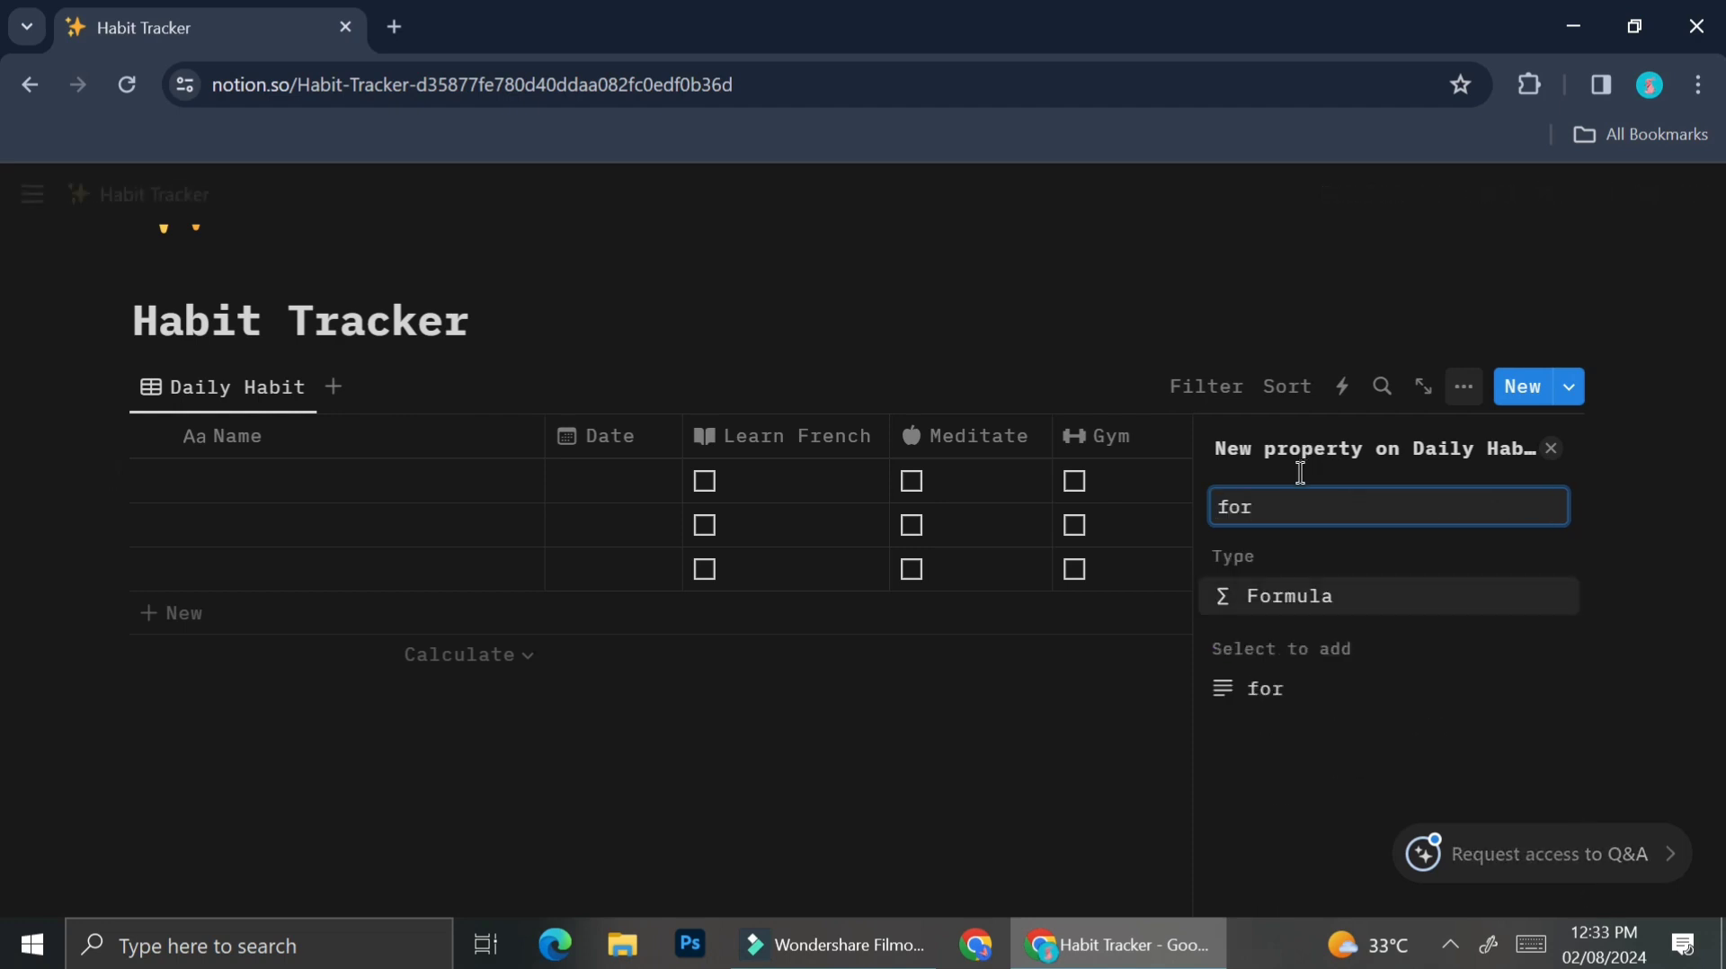
left_click(1318, 606)
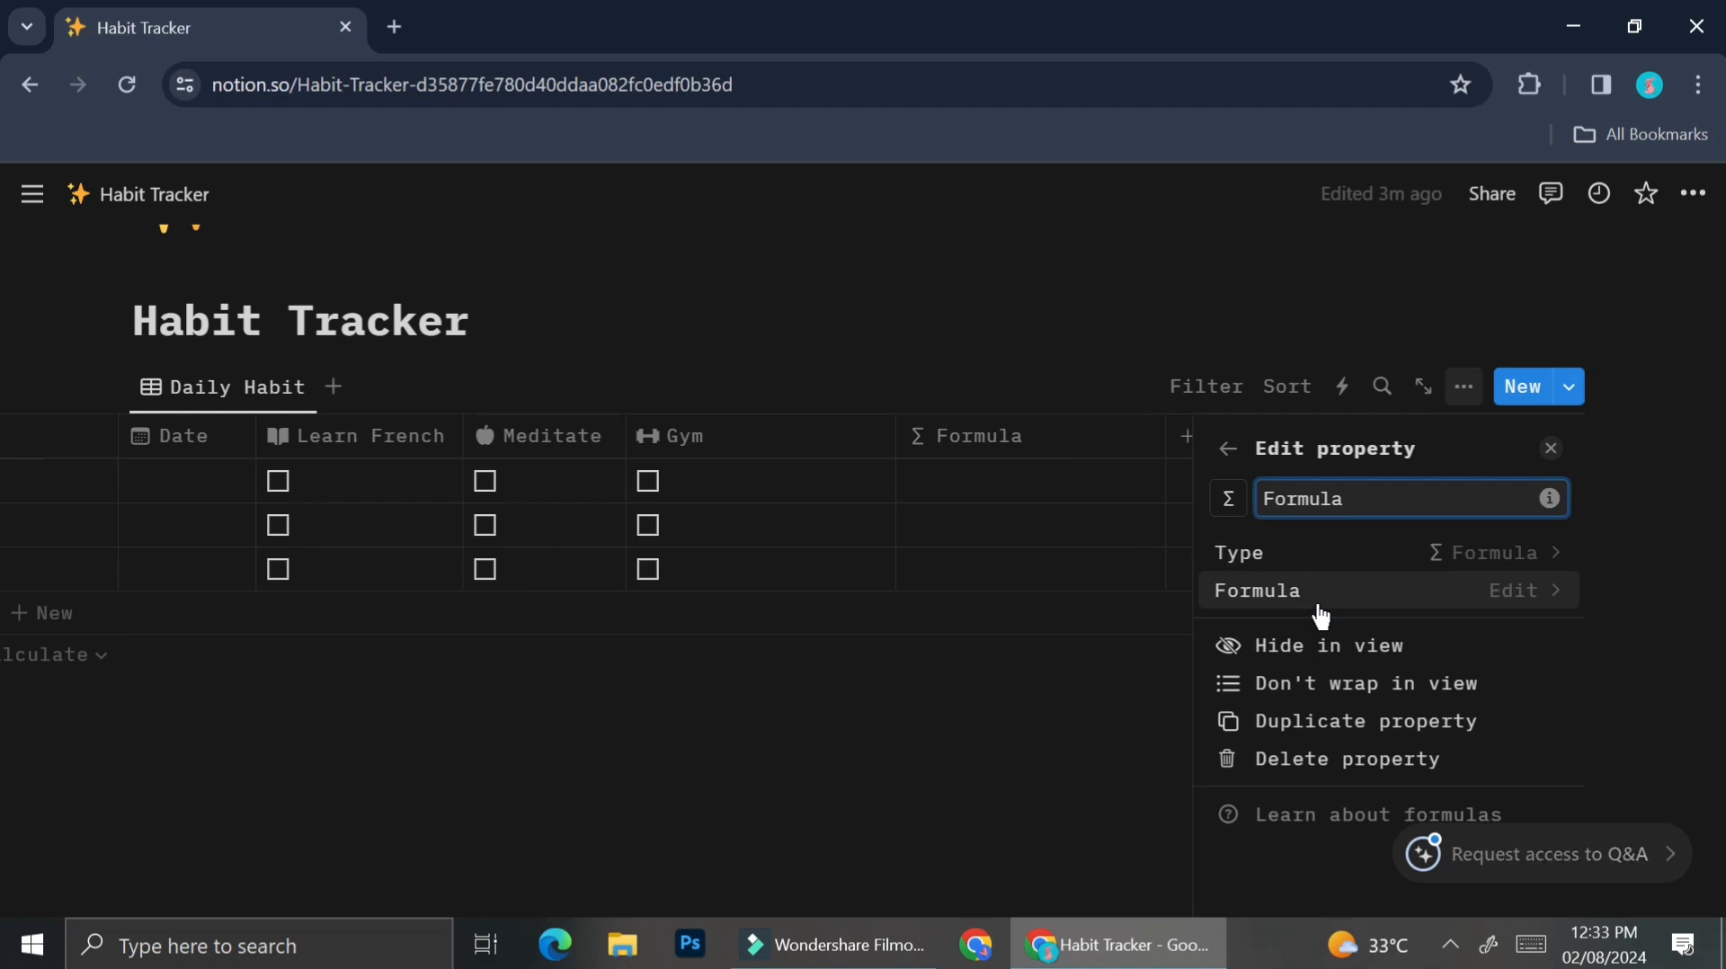
Start the Formula property's expression with toNumber(Learn French)+toNumber(Meditate).
left_click(1352, 591)
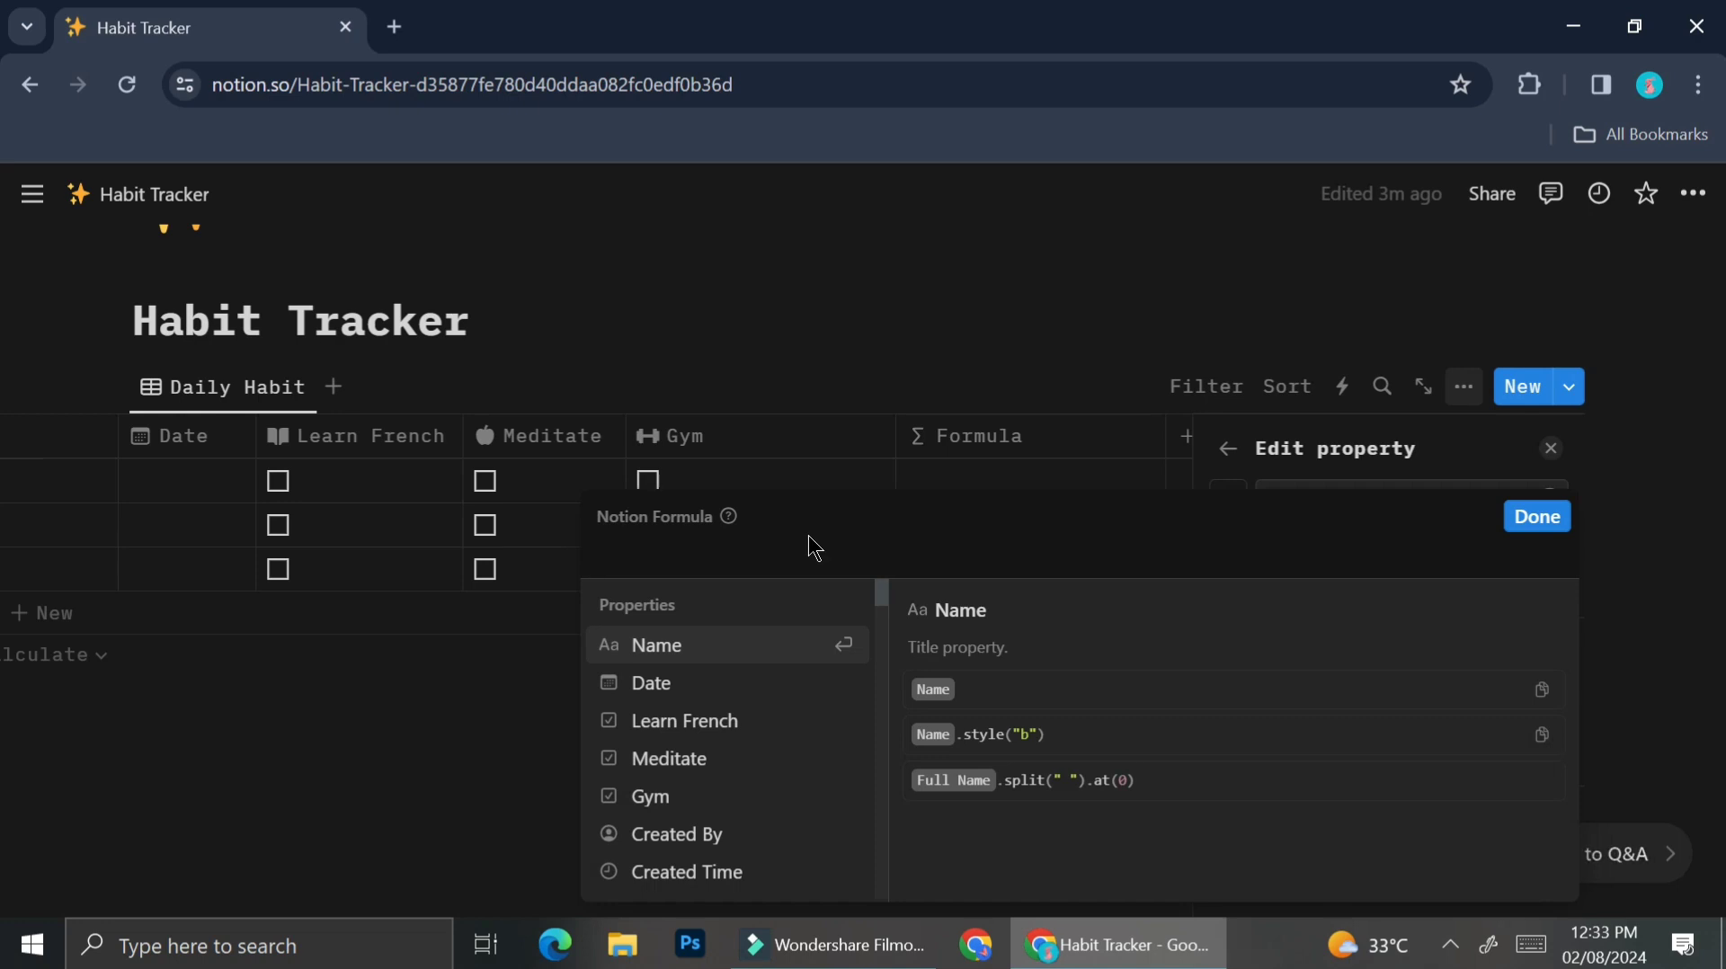
type("ton")
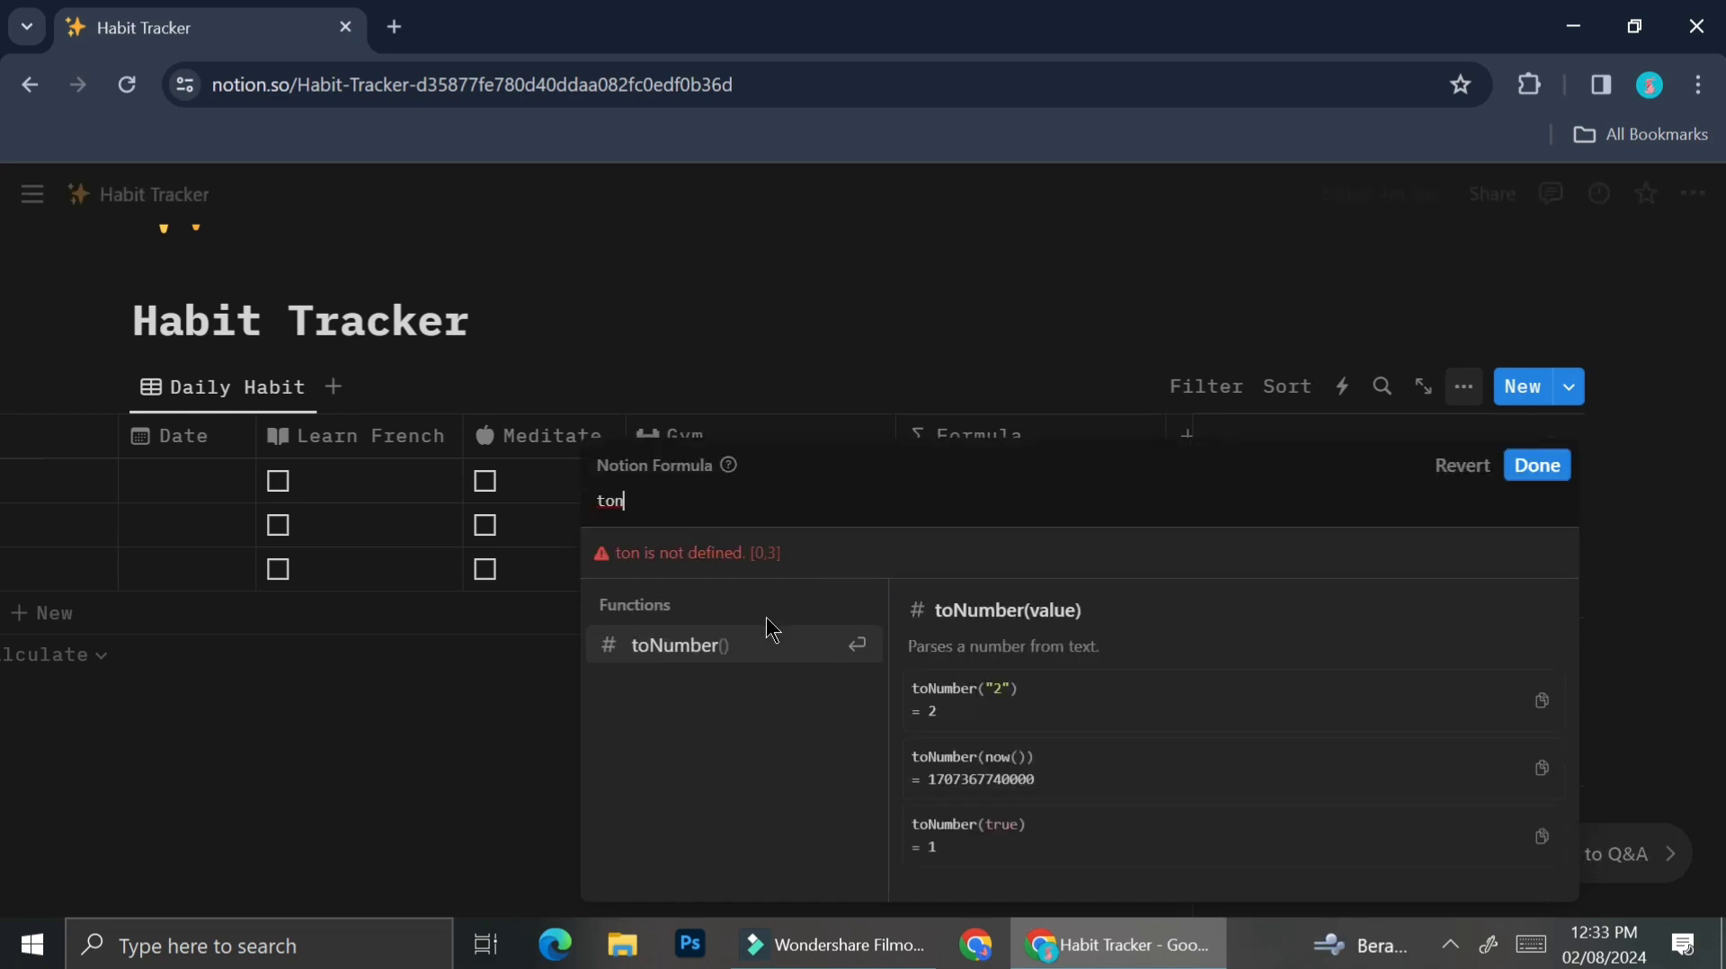
left_click(755, 645)
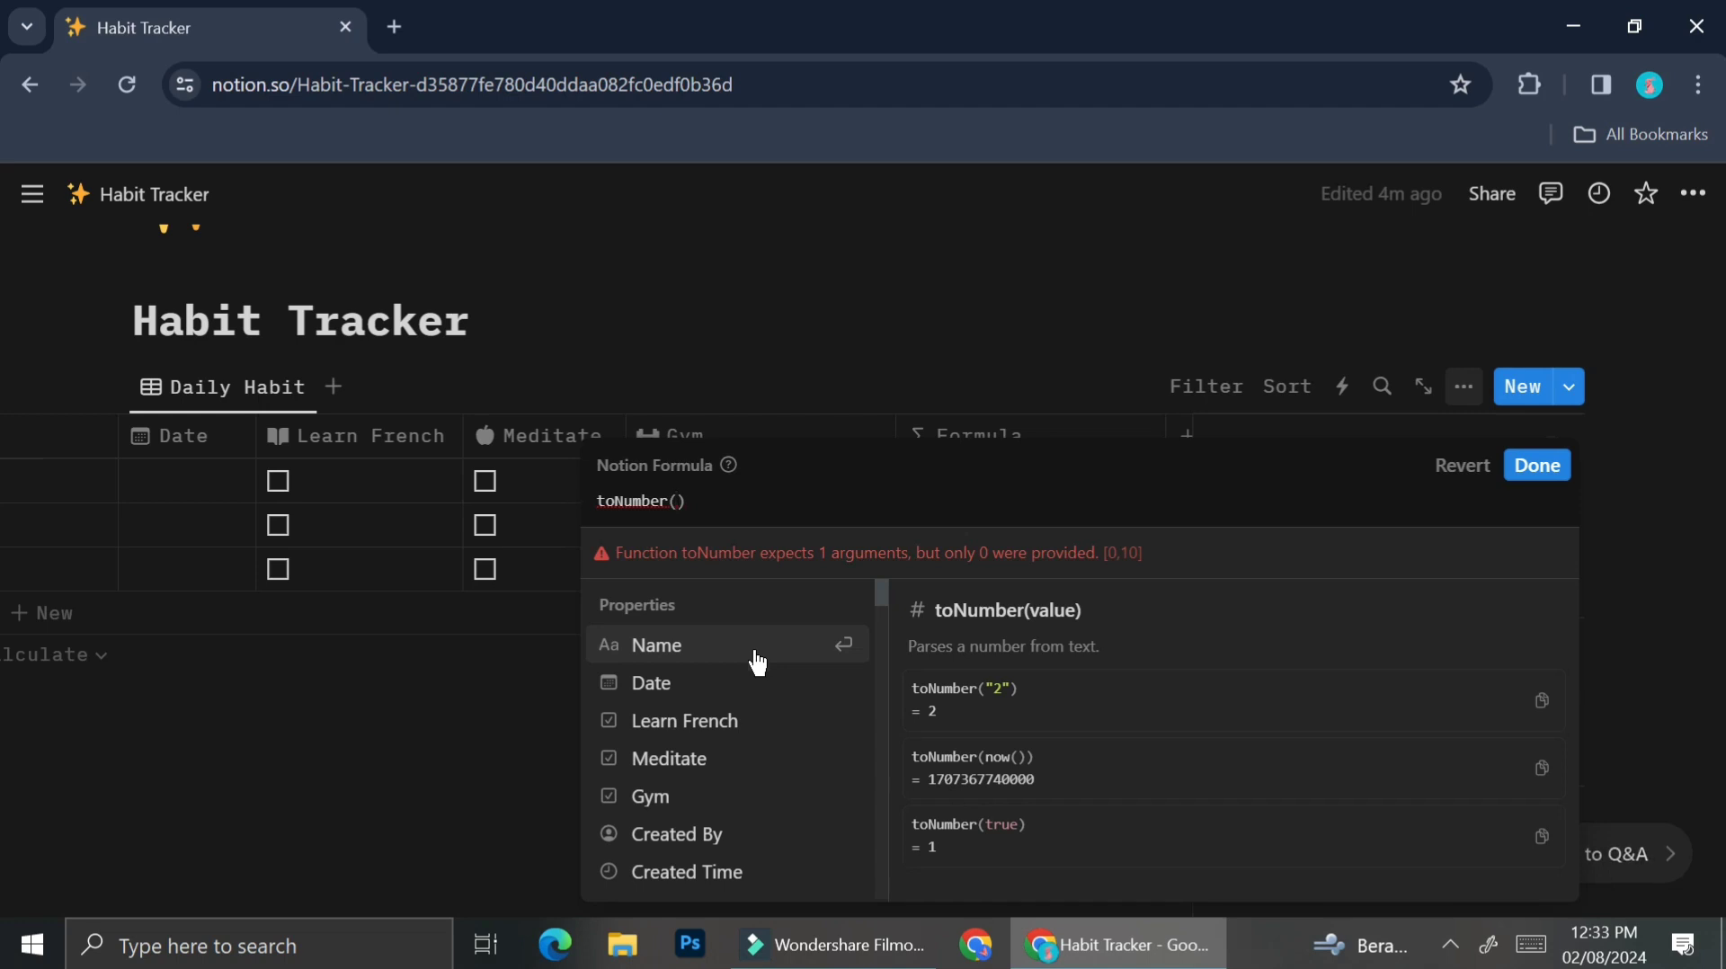
left_click(728, 720)
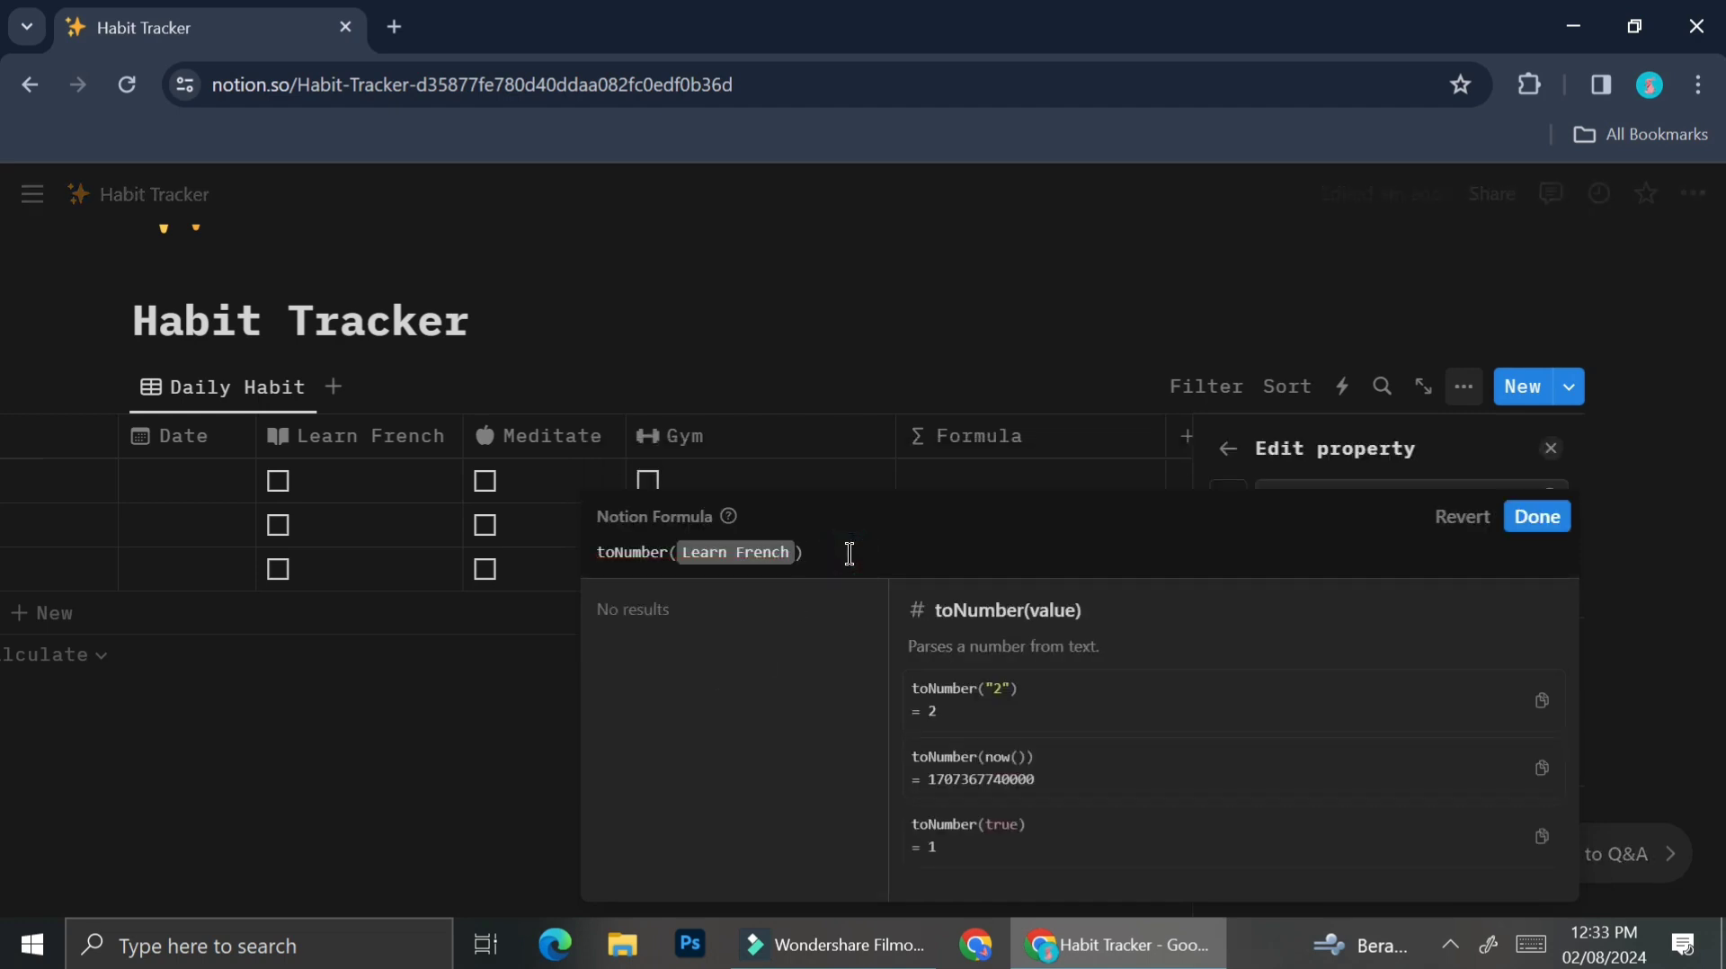
type("+")
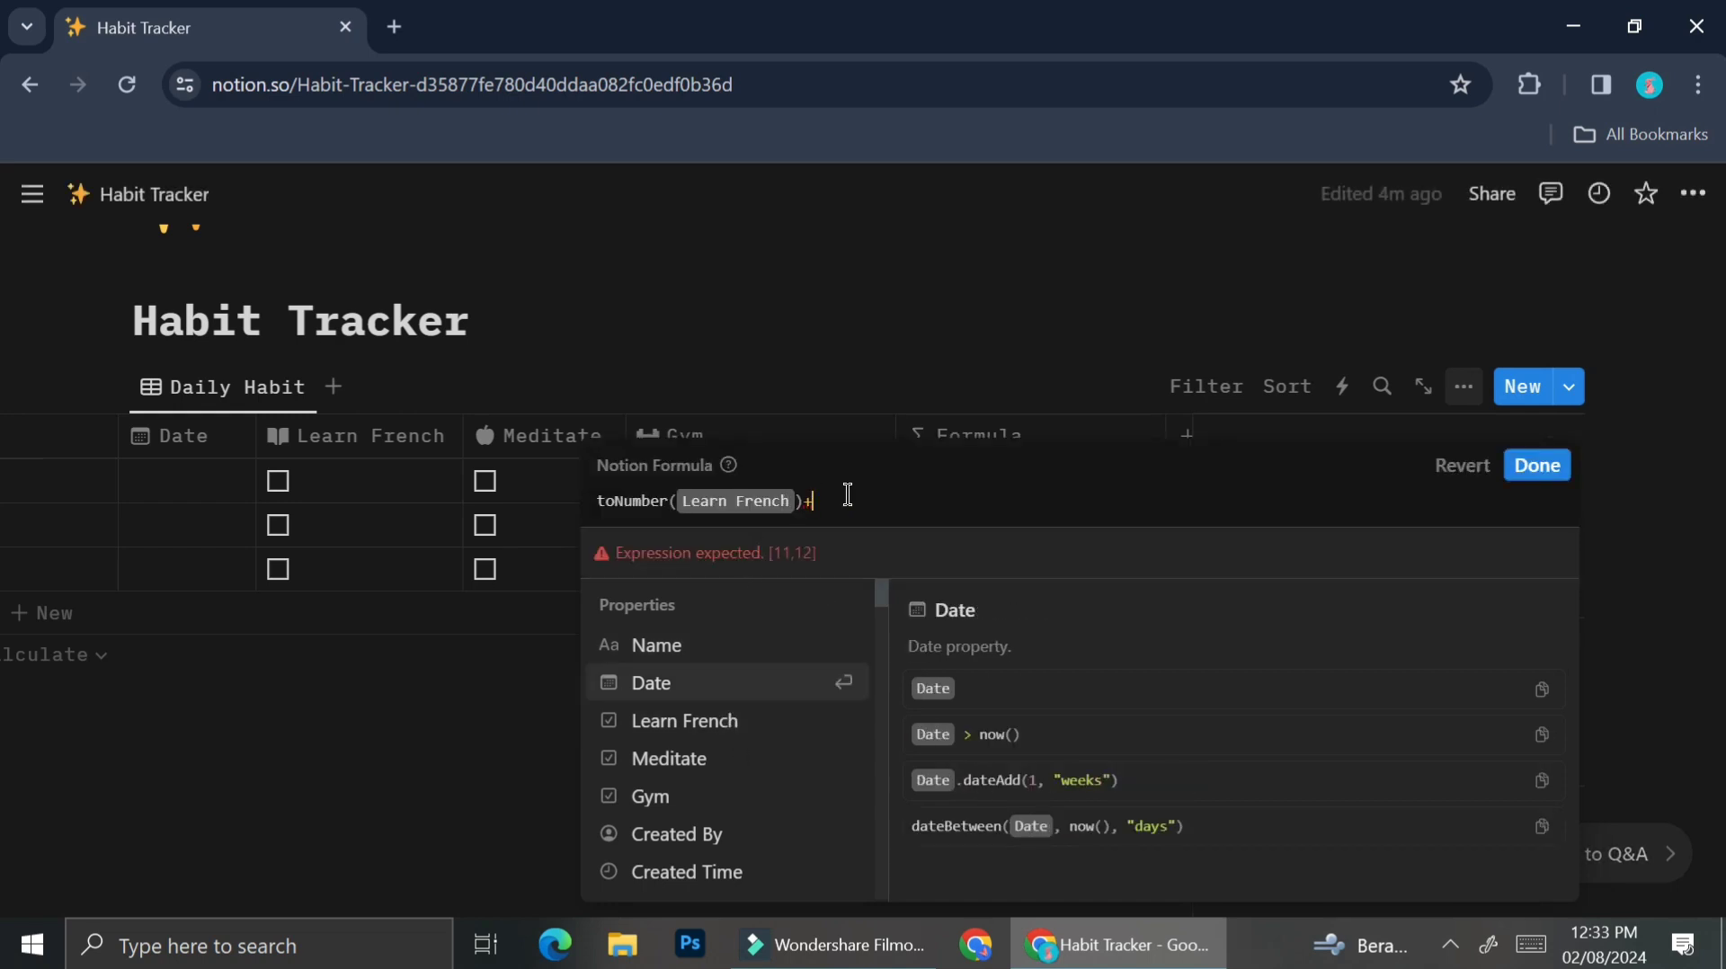
type("to")
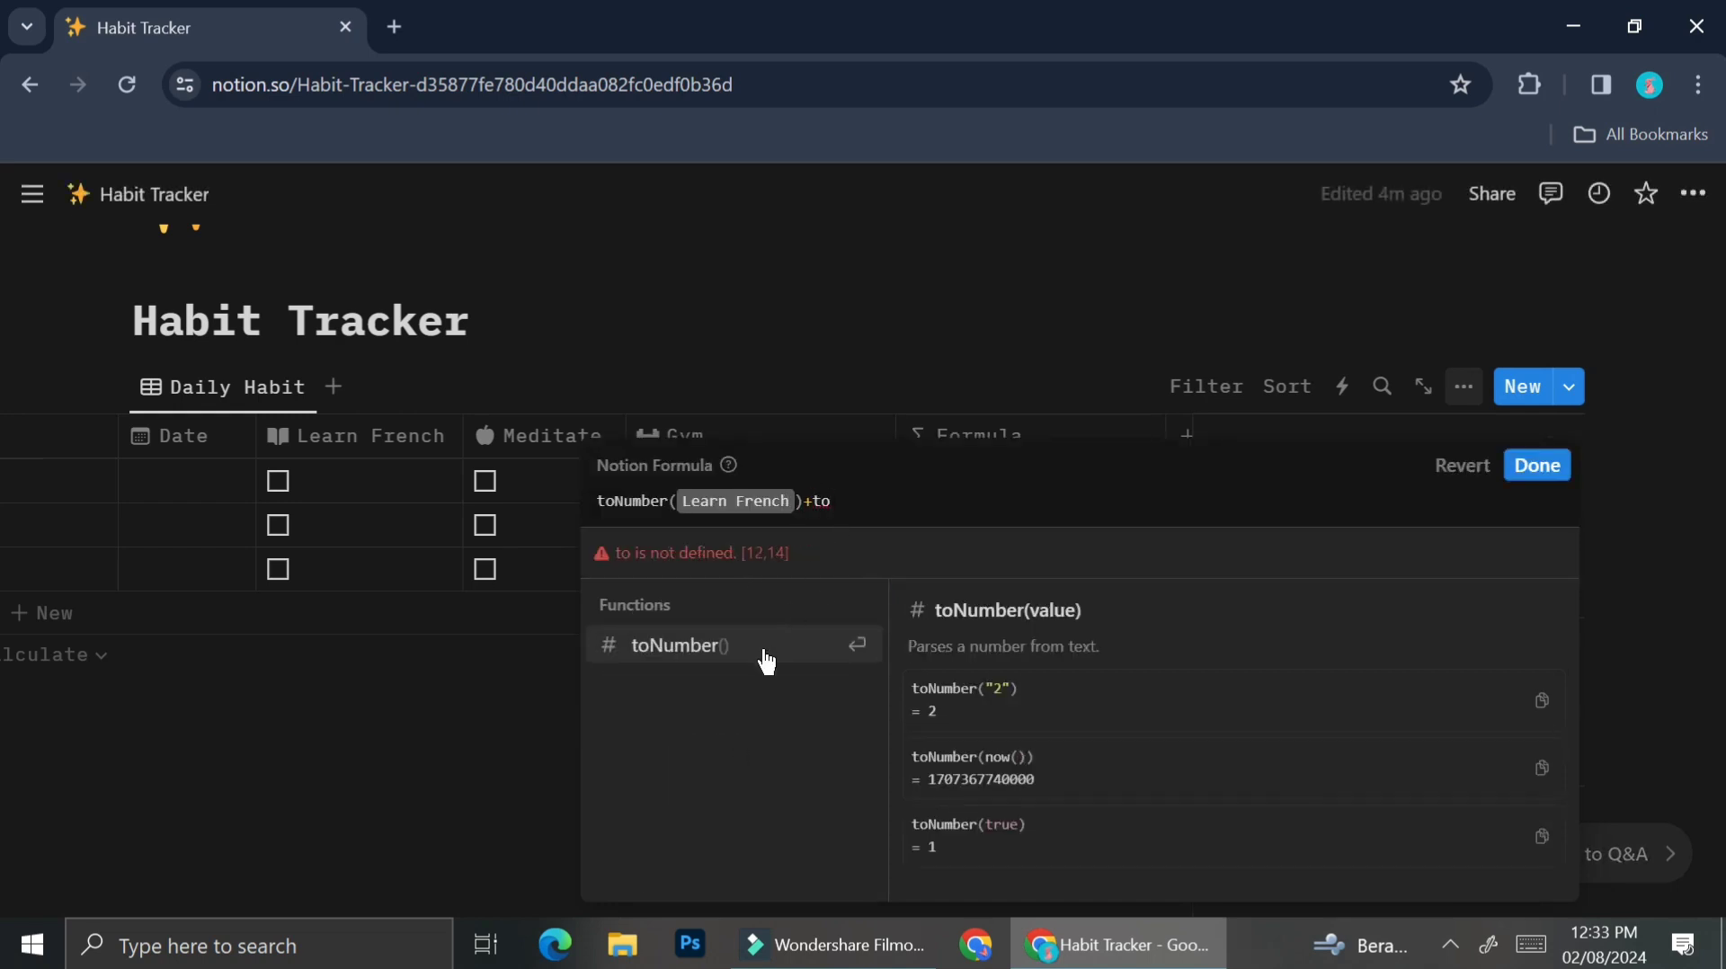
left_click(763, 649)
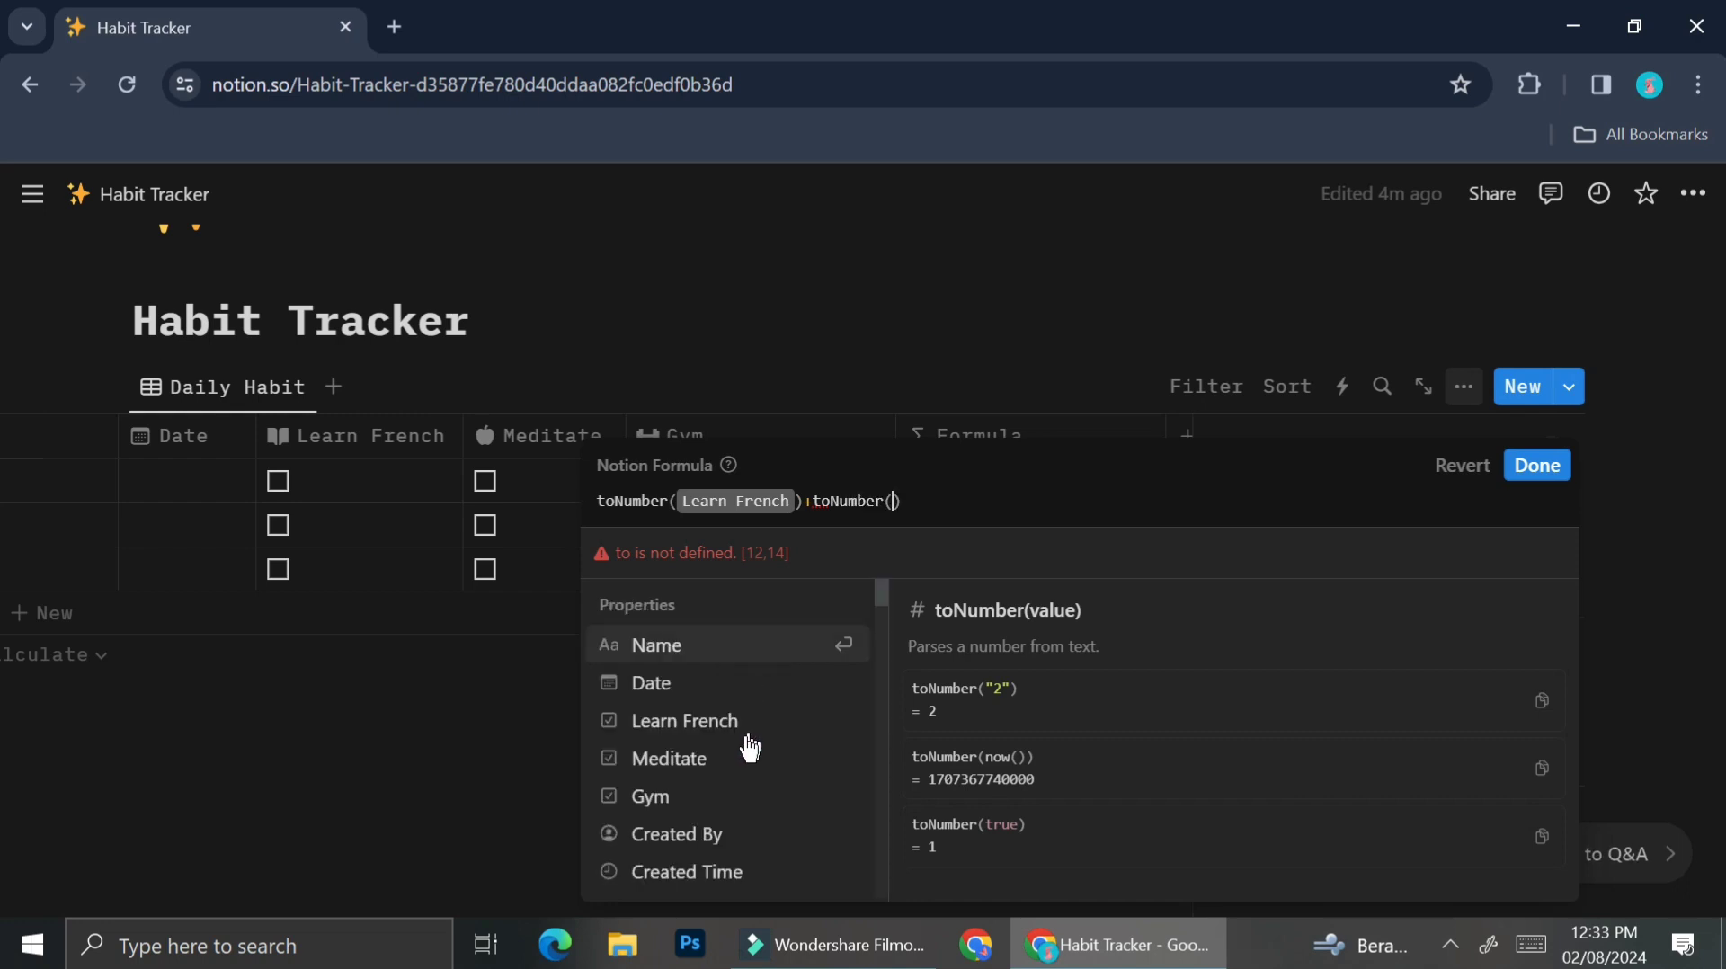
left_click(686, 763)
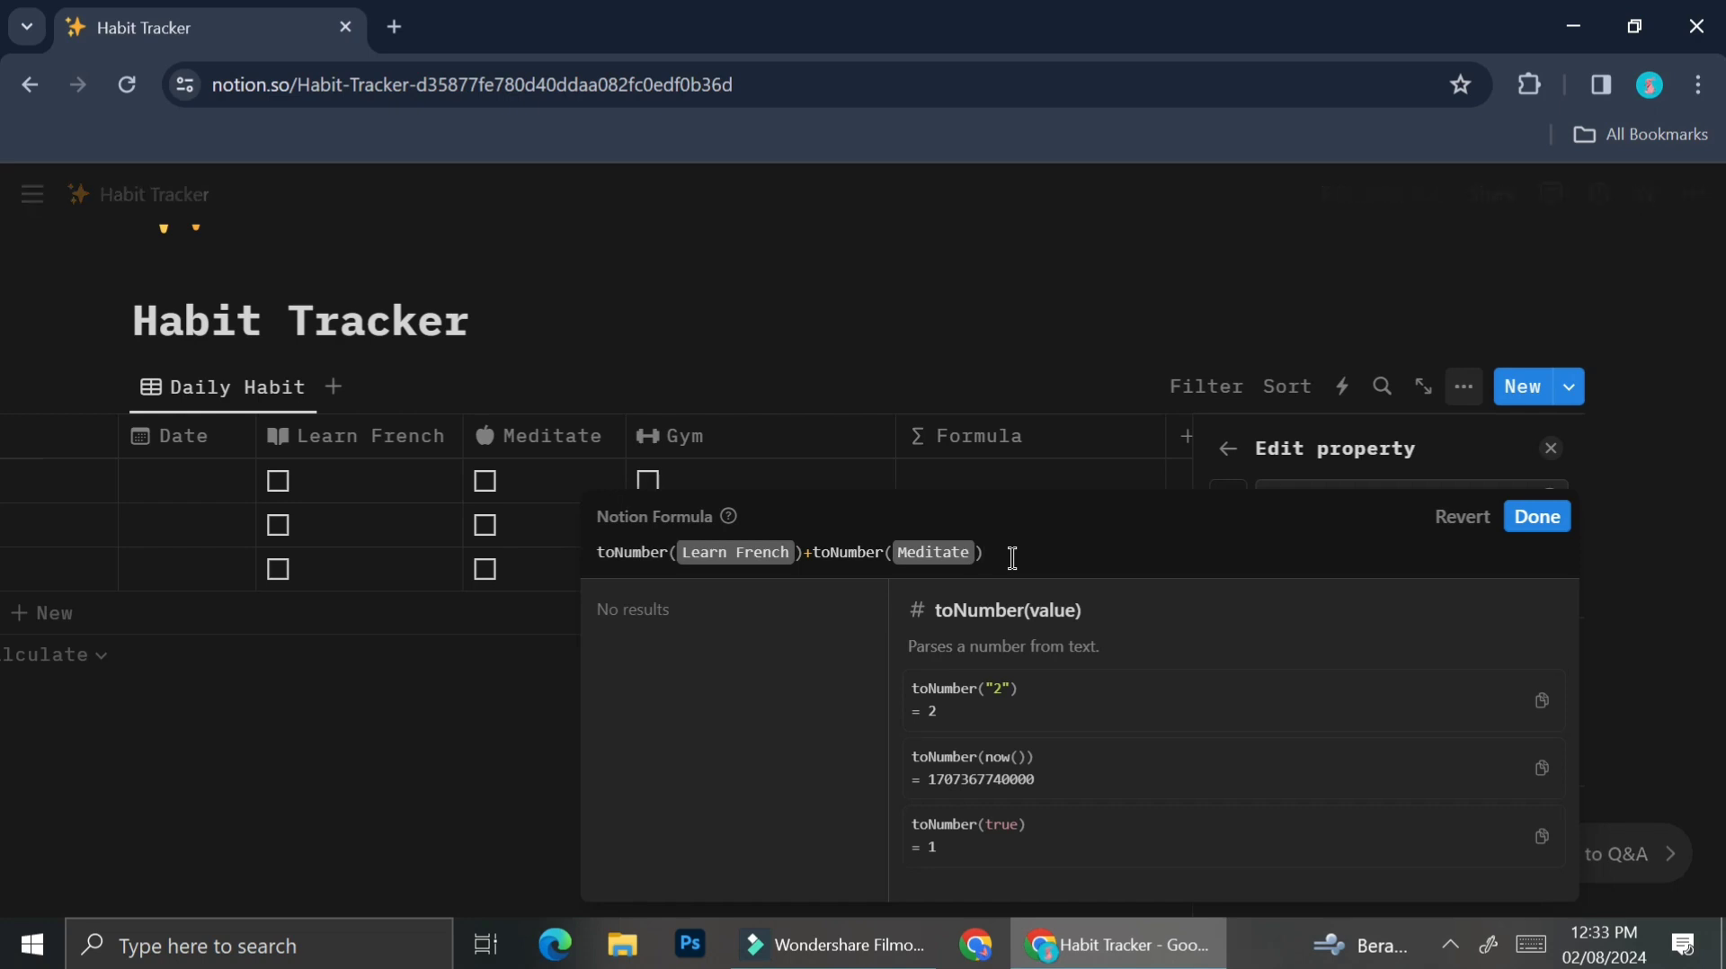
Append +toNumber(Gym) to the habit sum and apply the formula.
type("+to")
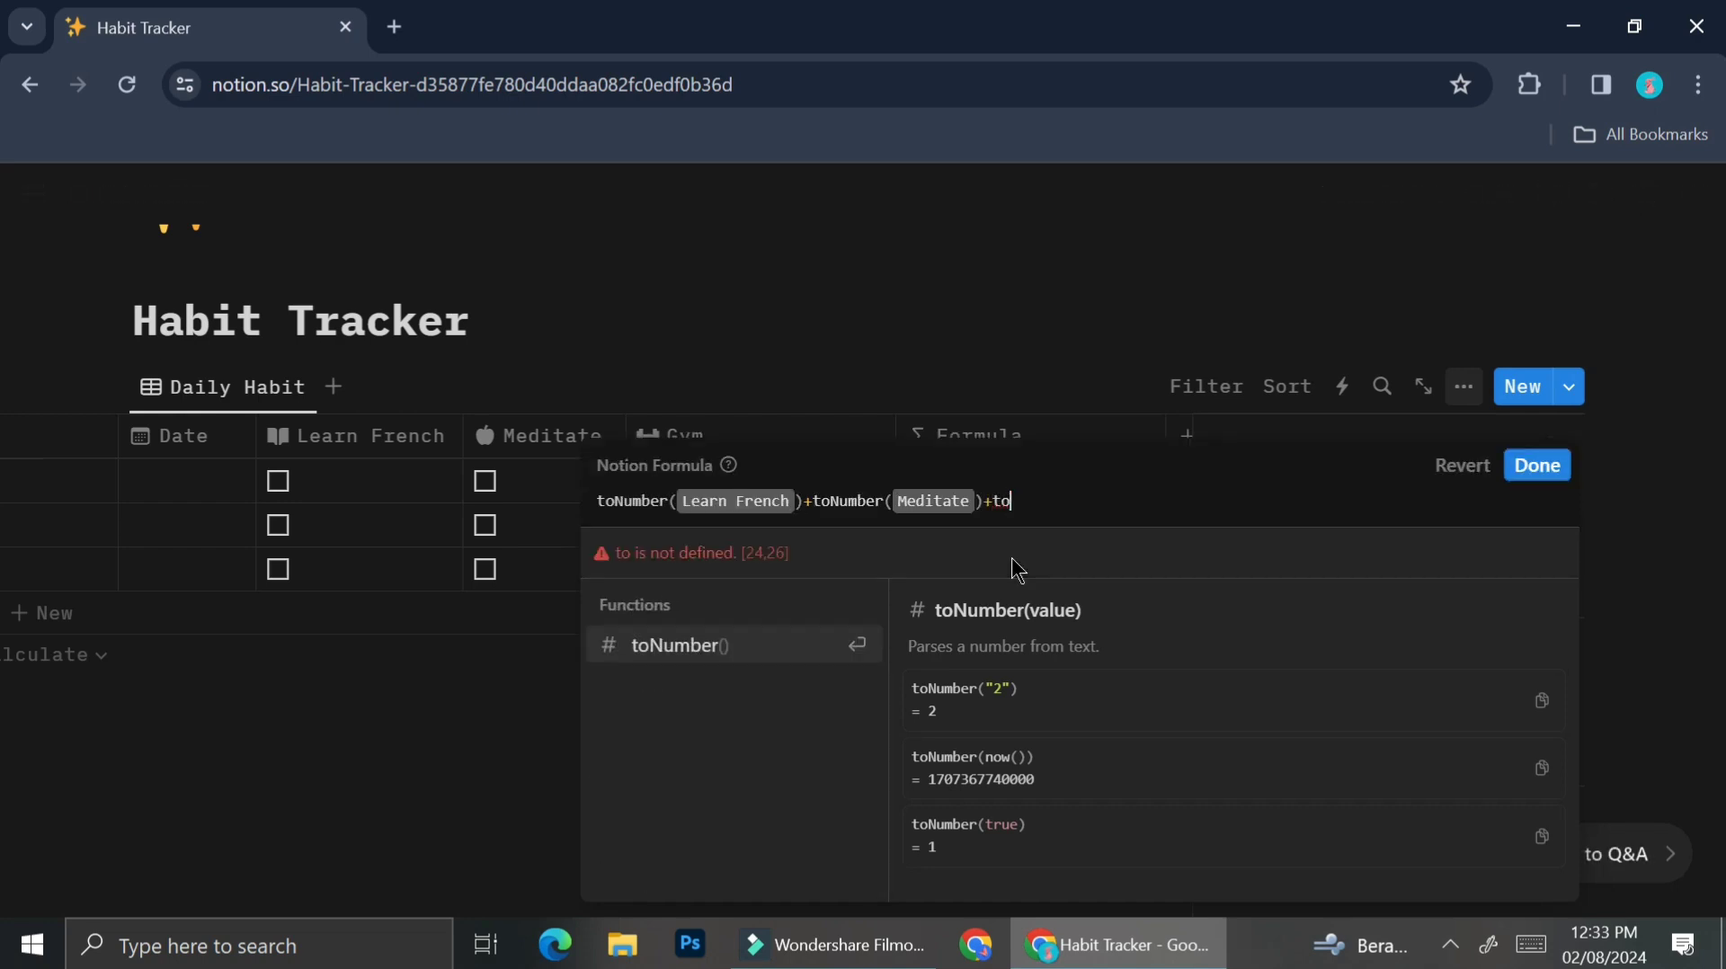
left_click(806, 660)
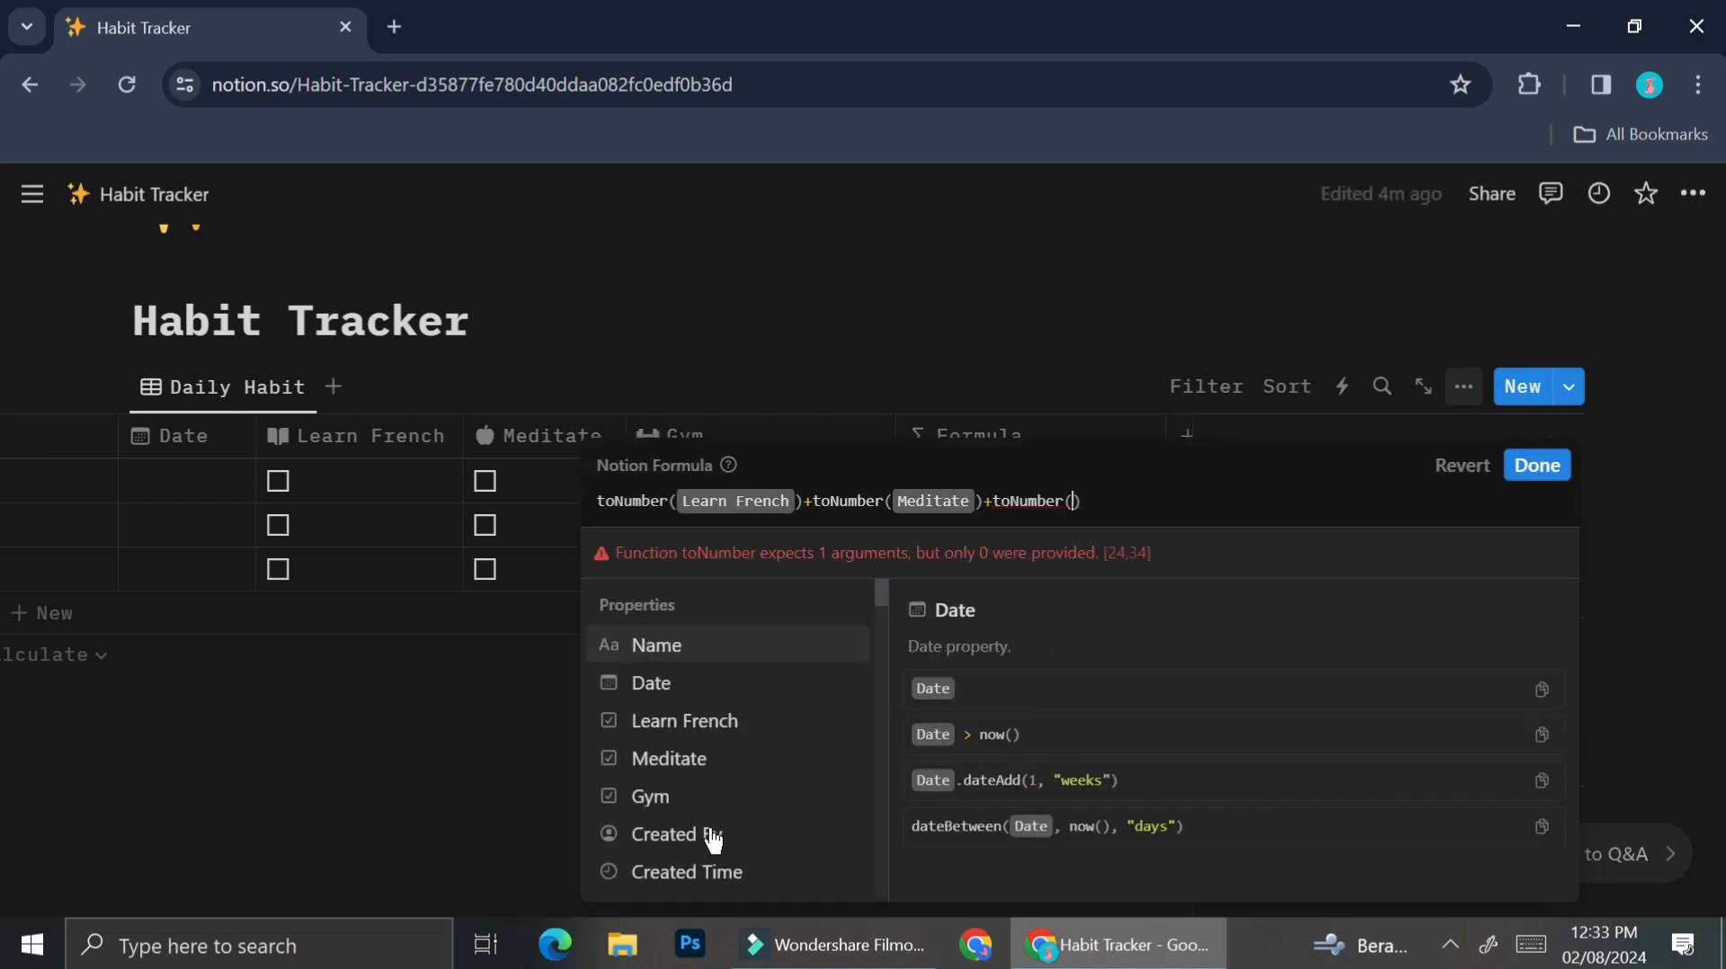
left_click(666, 779)
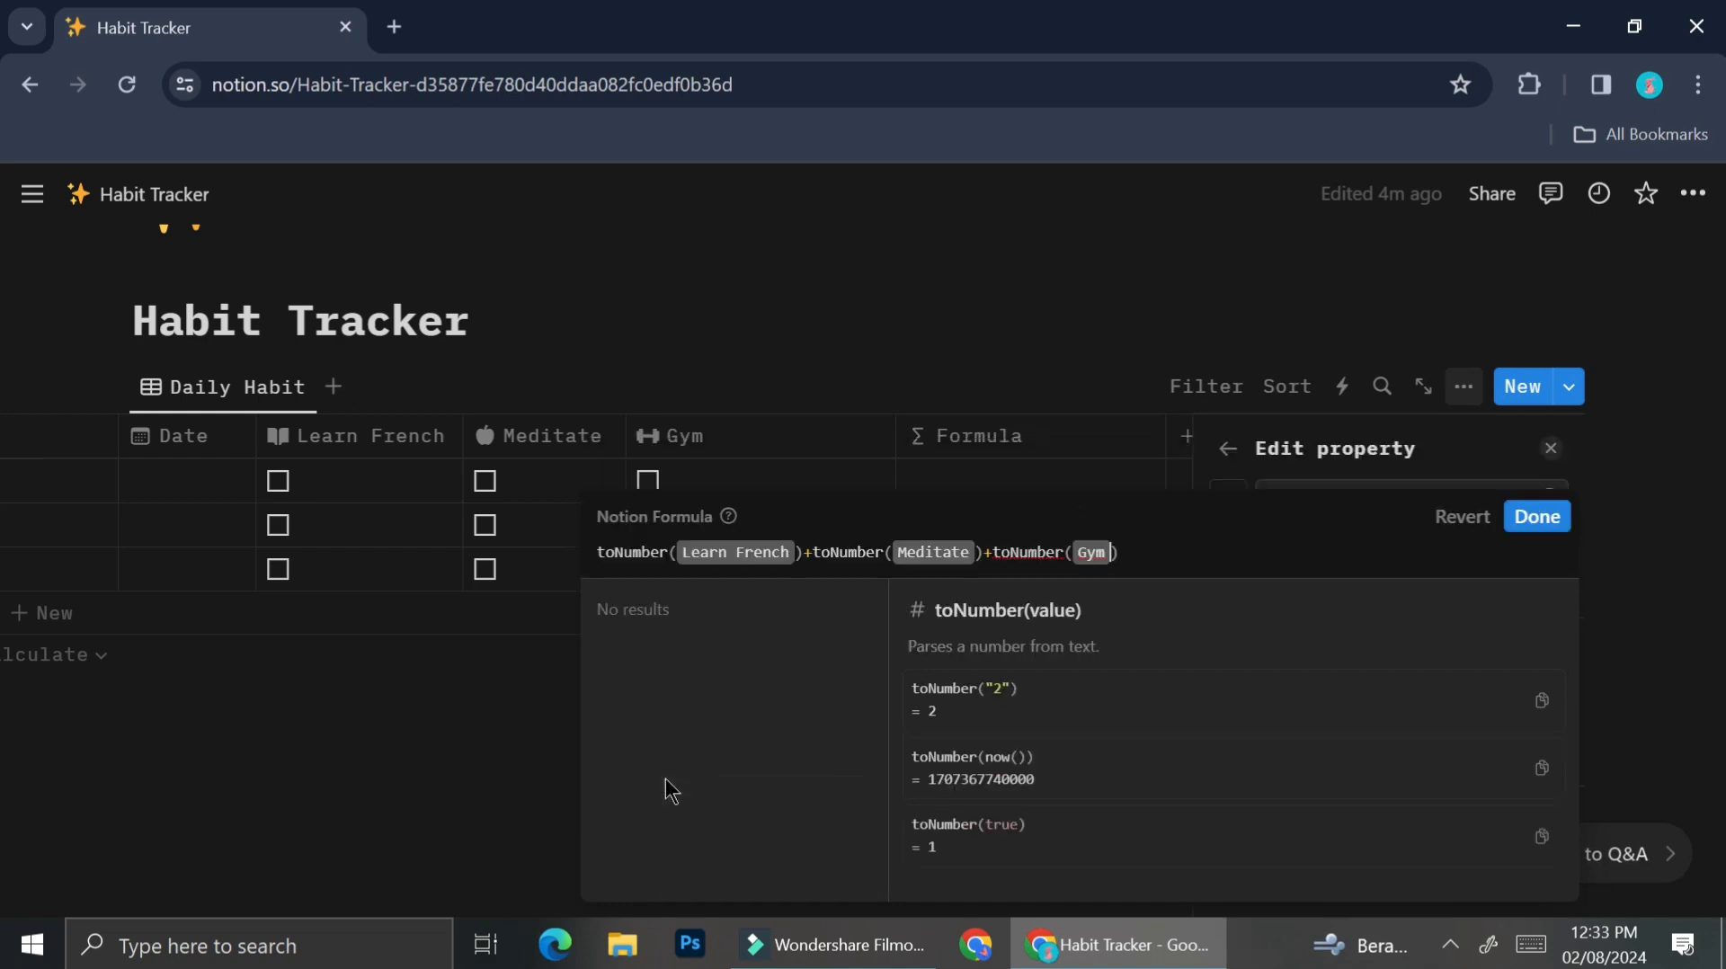
left_click(1564, 525)
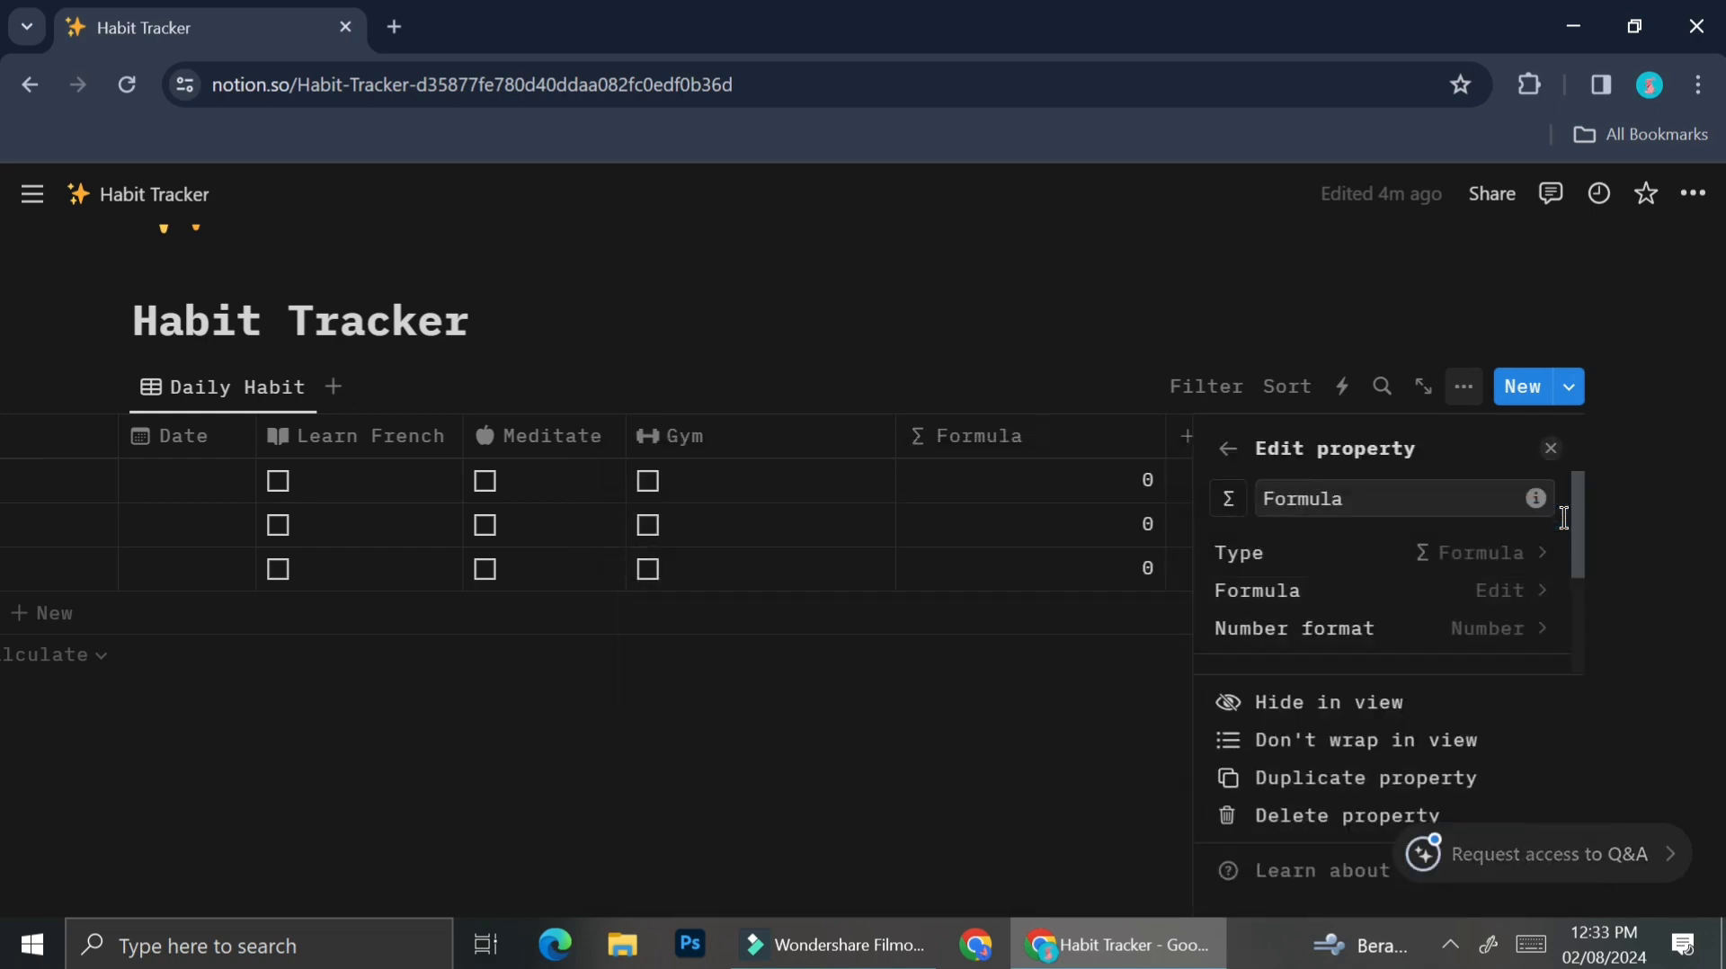
Show the Formula property's value as a bar and set the bar's color to Pink.
left_click(1522, 628)
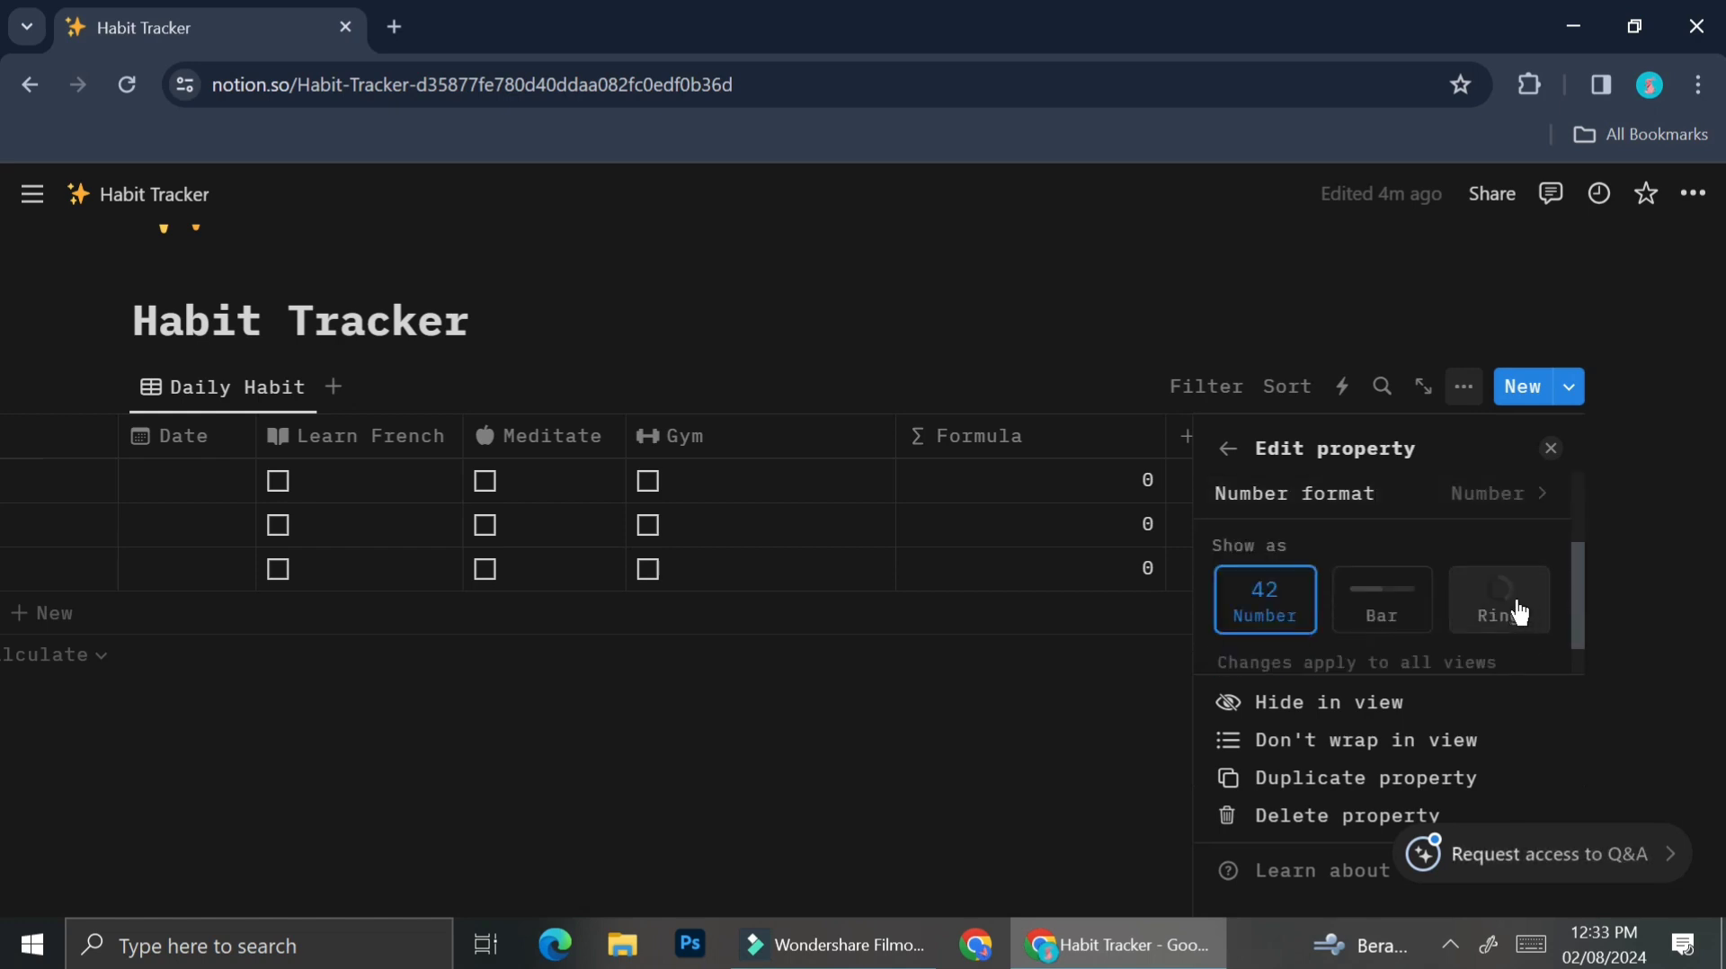
left_click(1414, 602)
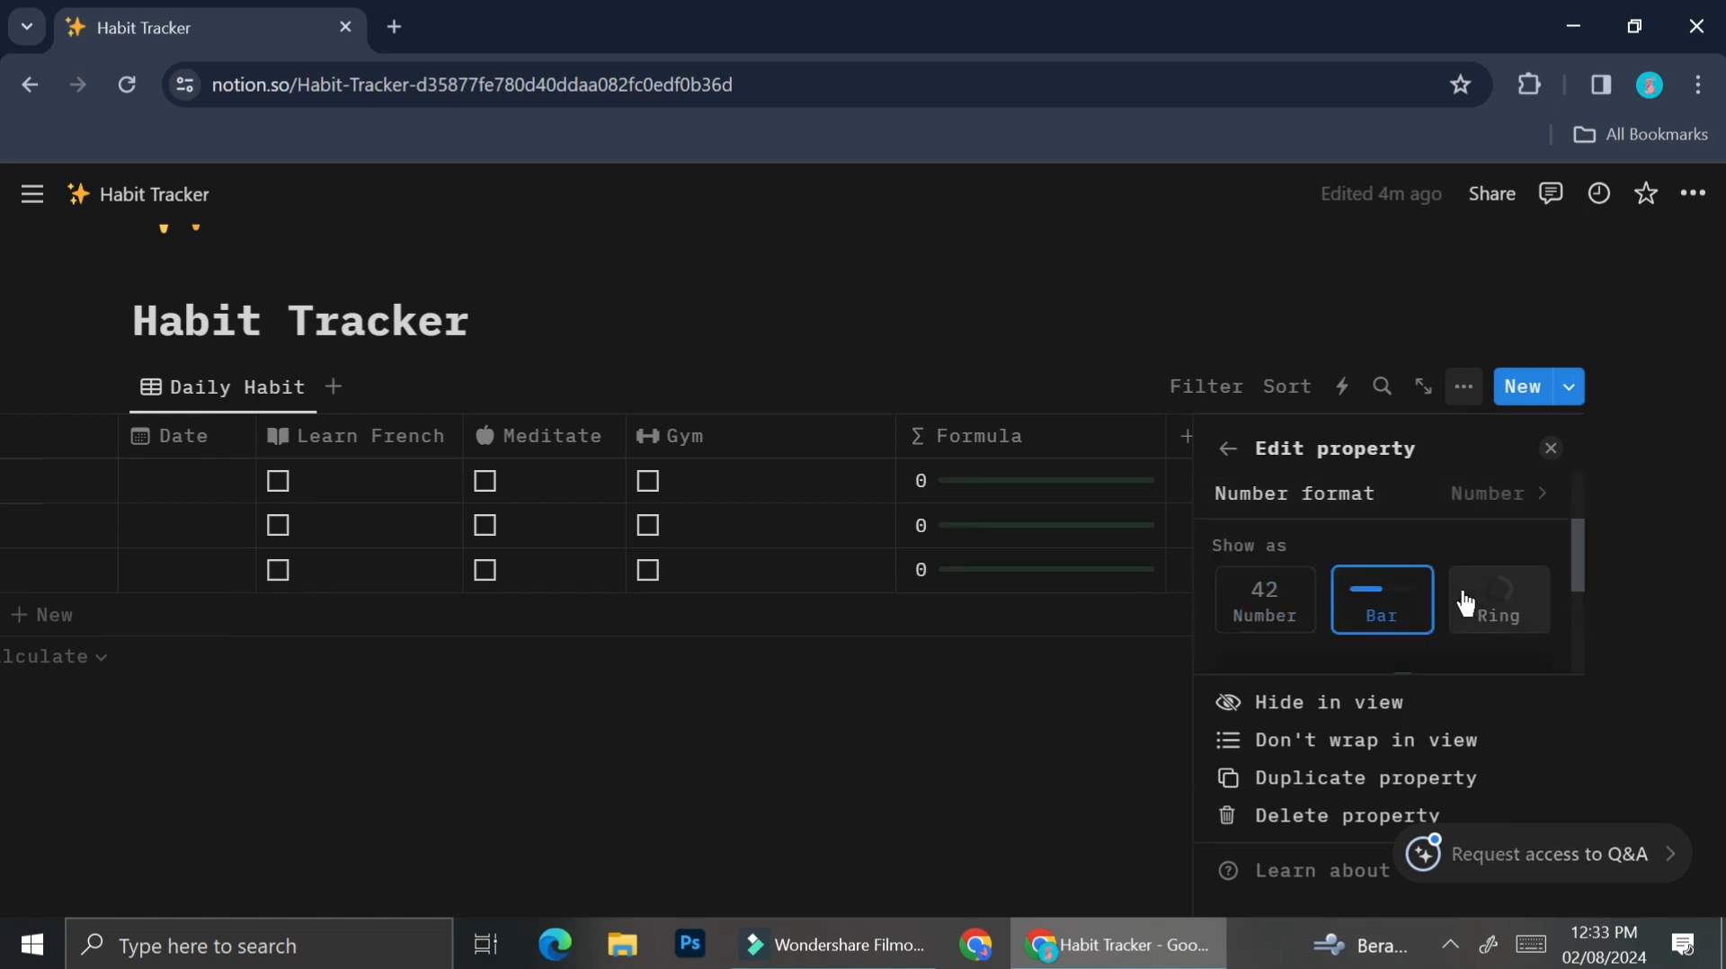
scroll(1475, 597, "down", 2)
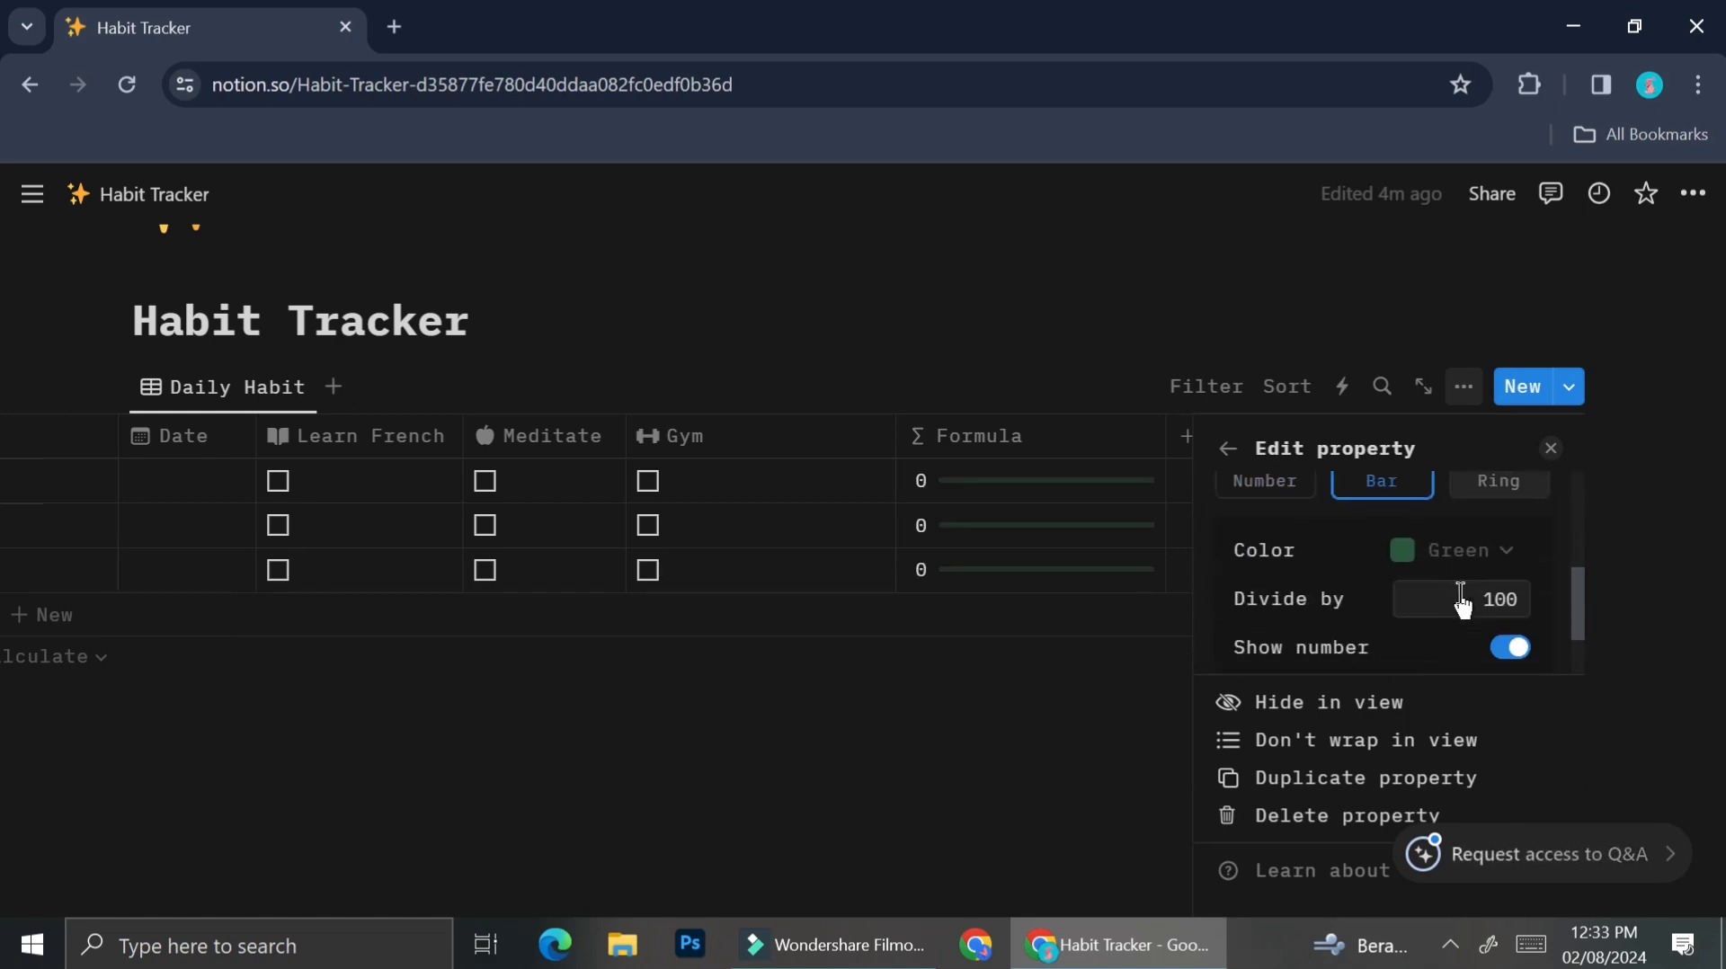
left_click(1511, 564)
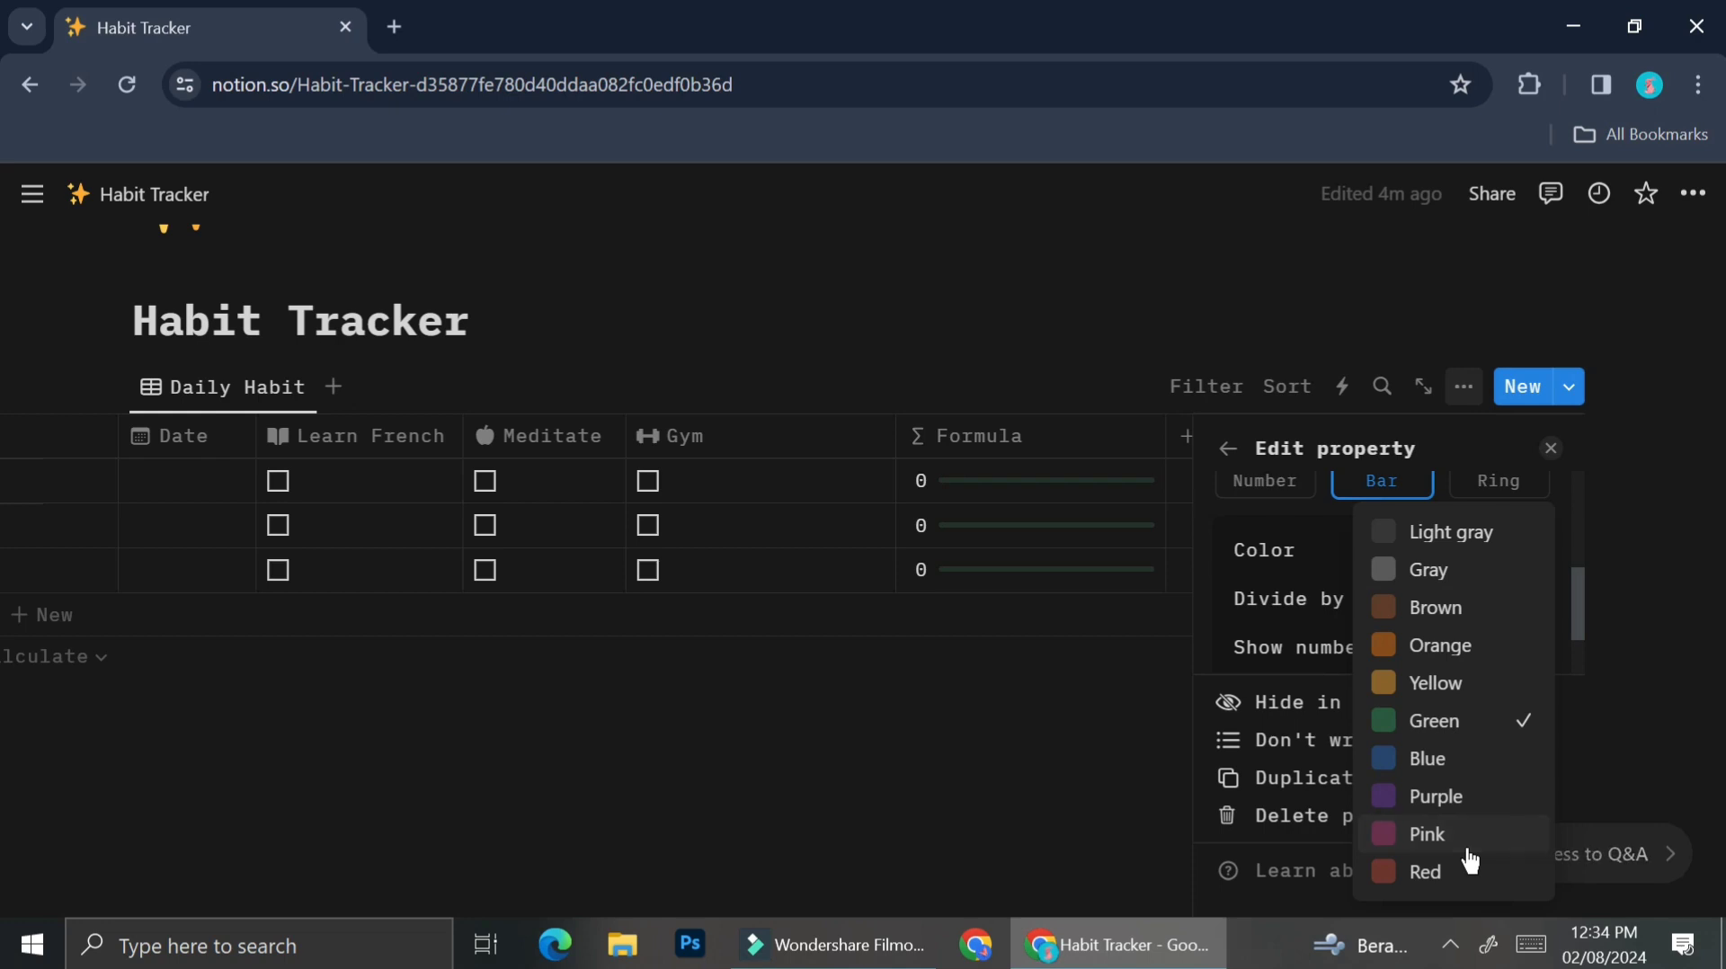
left_click(1428, 835)
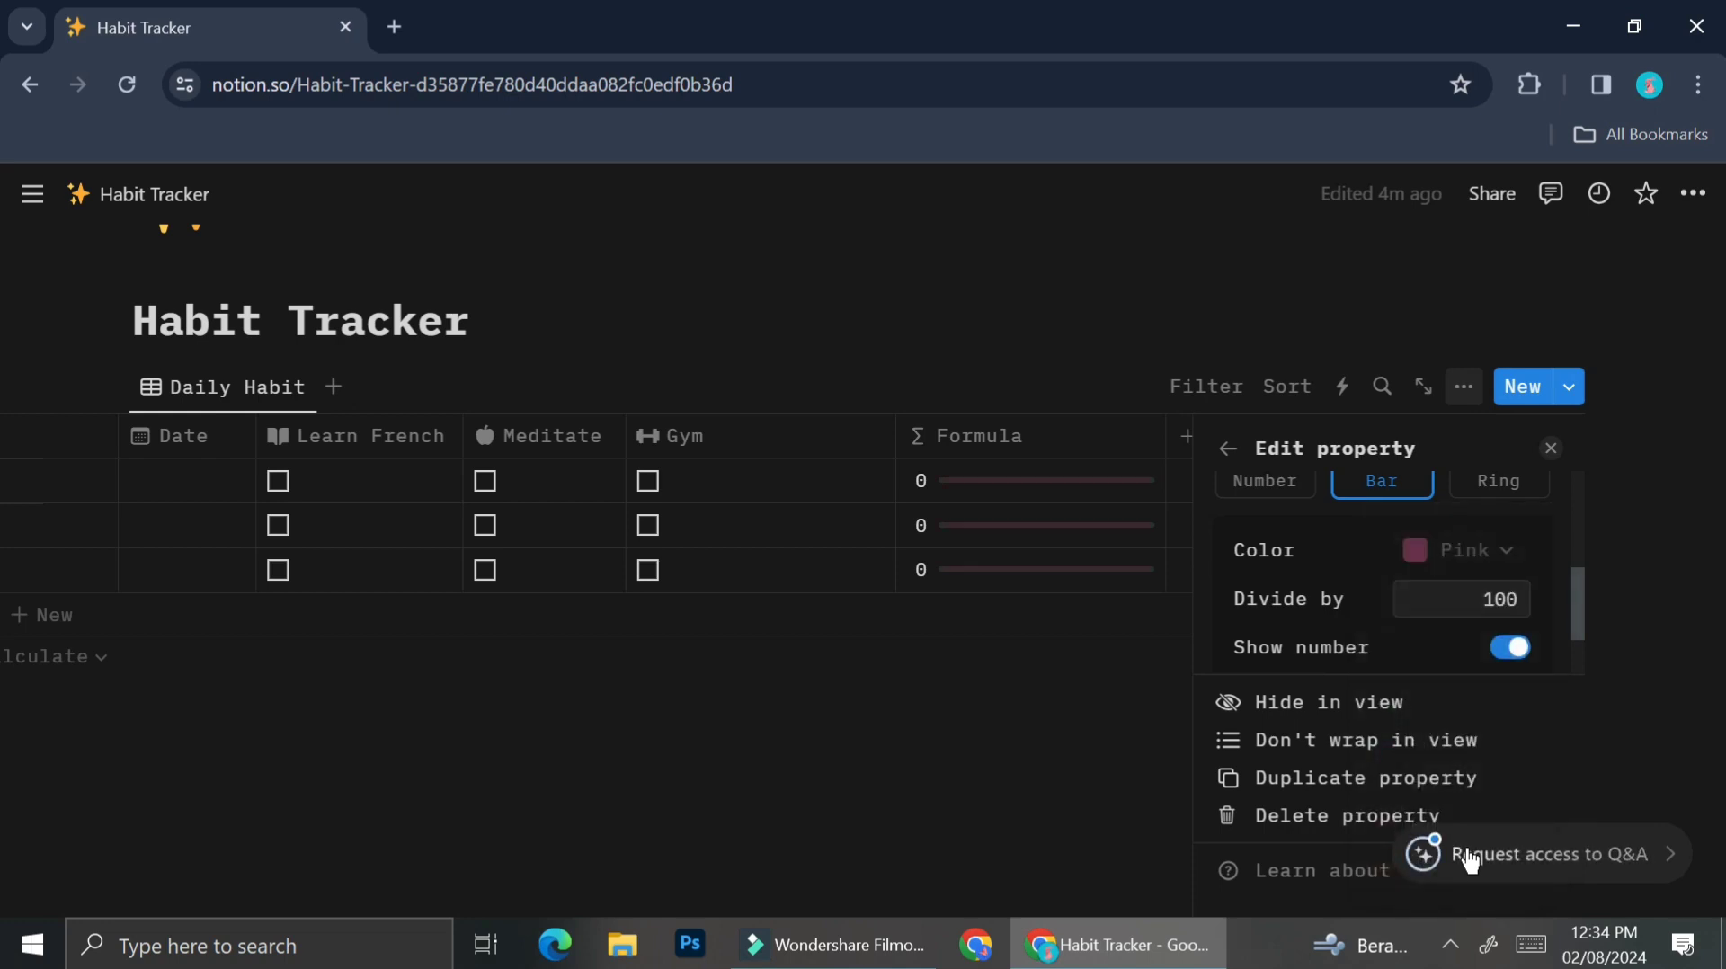
Set the progress bar to divide by 3 and hide its number.
left_click(1507, 595)
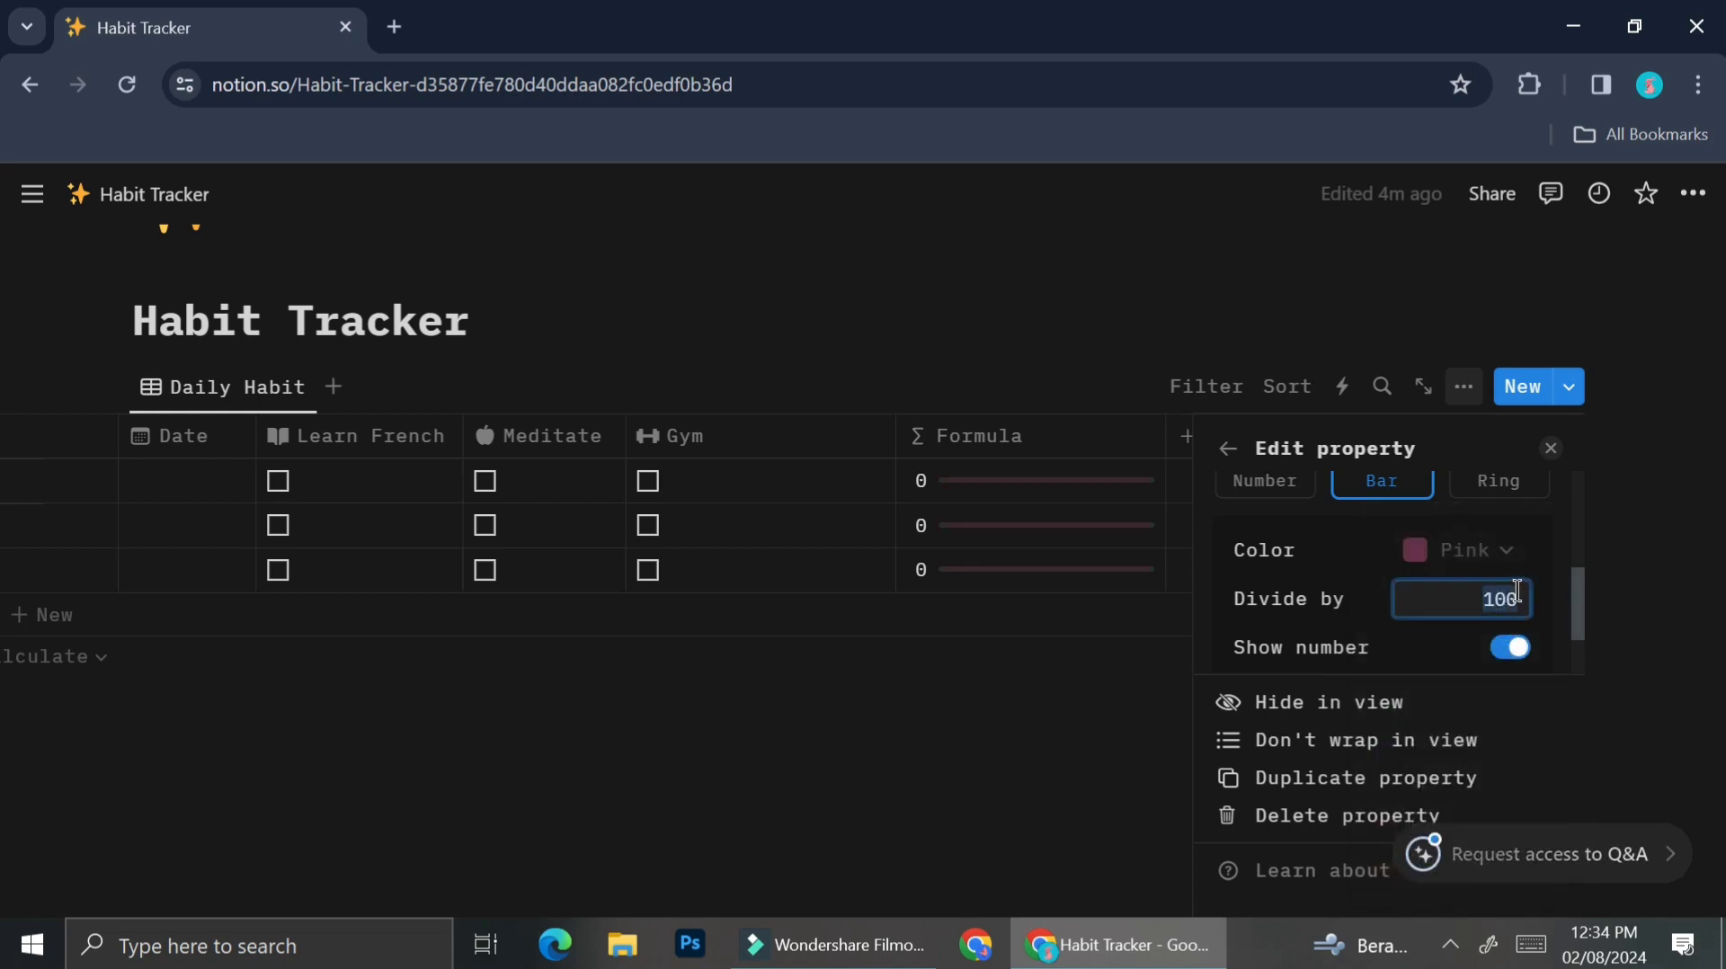
type("3")
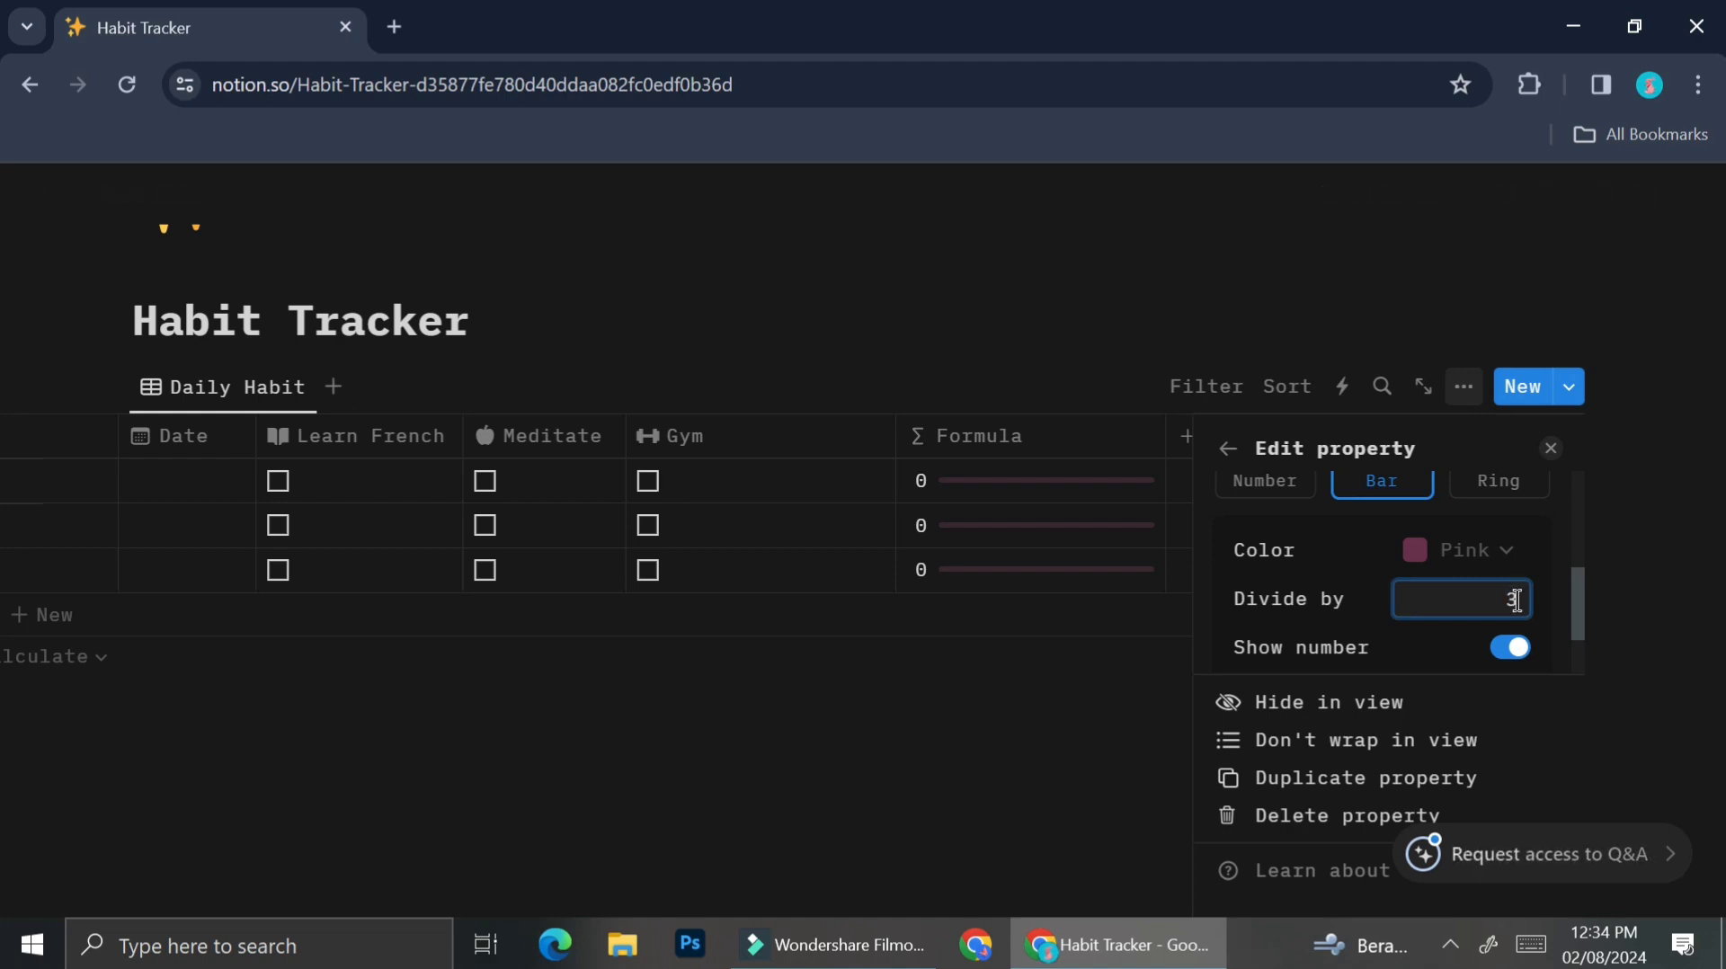
left_click(1514, 652)
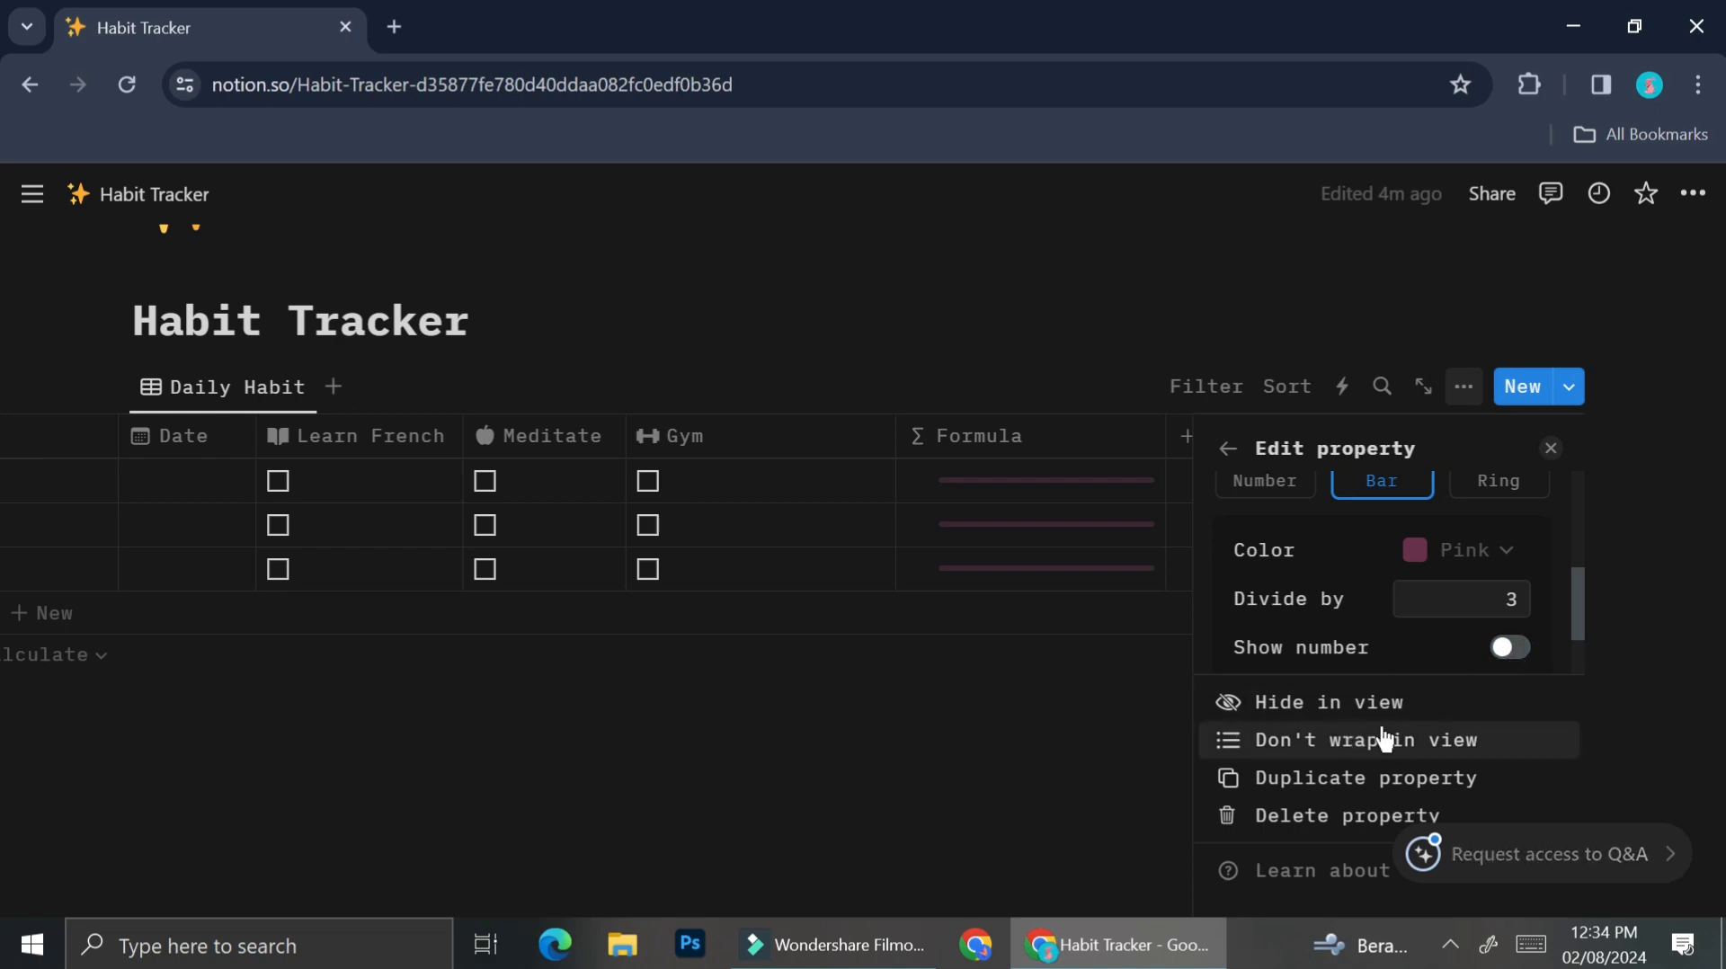
left_click(1119, 732)
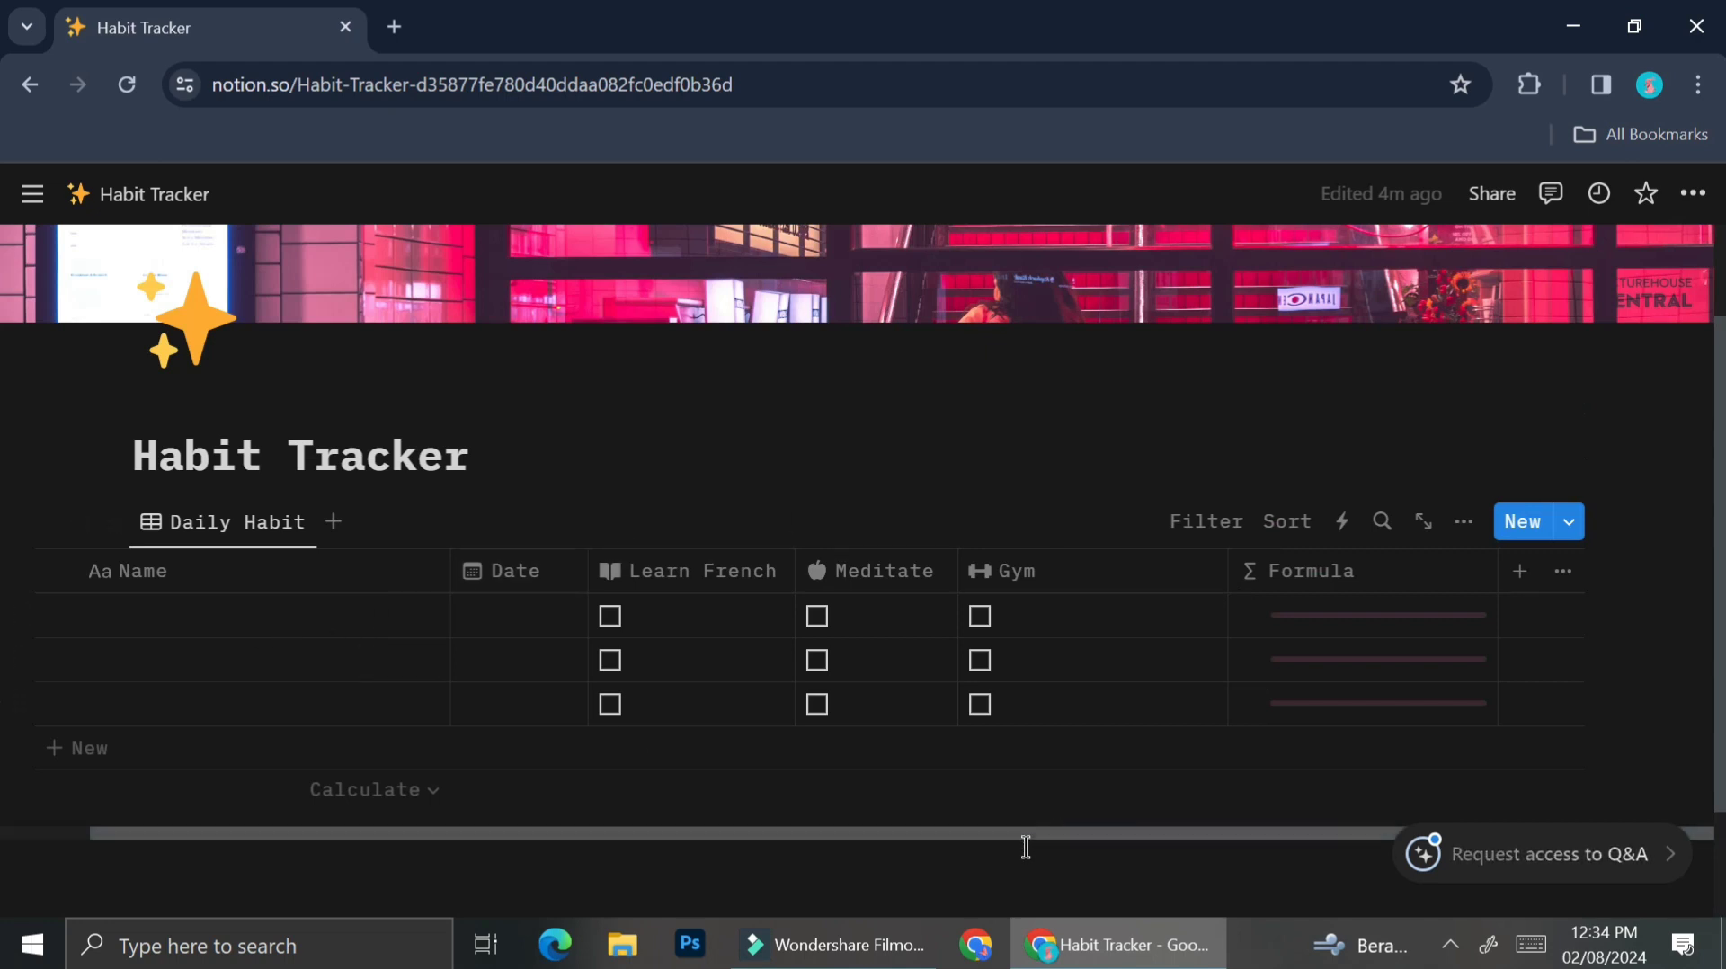
Set the Date property's format to Day/Month/Year and enter 05/02/2024 in the first row.
left_click(648, 615)
mouse_move(763, 500)
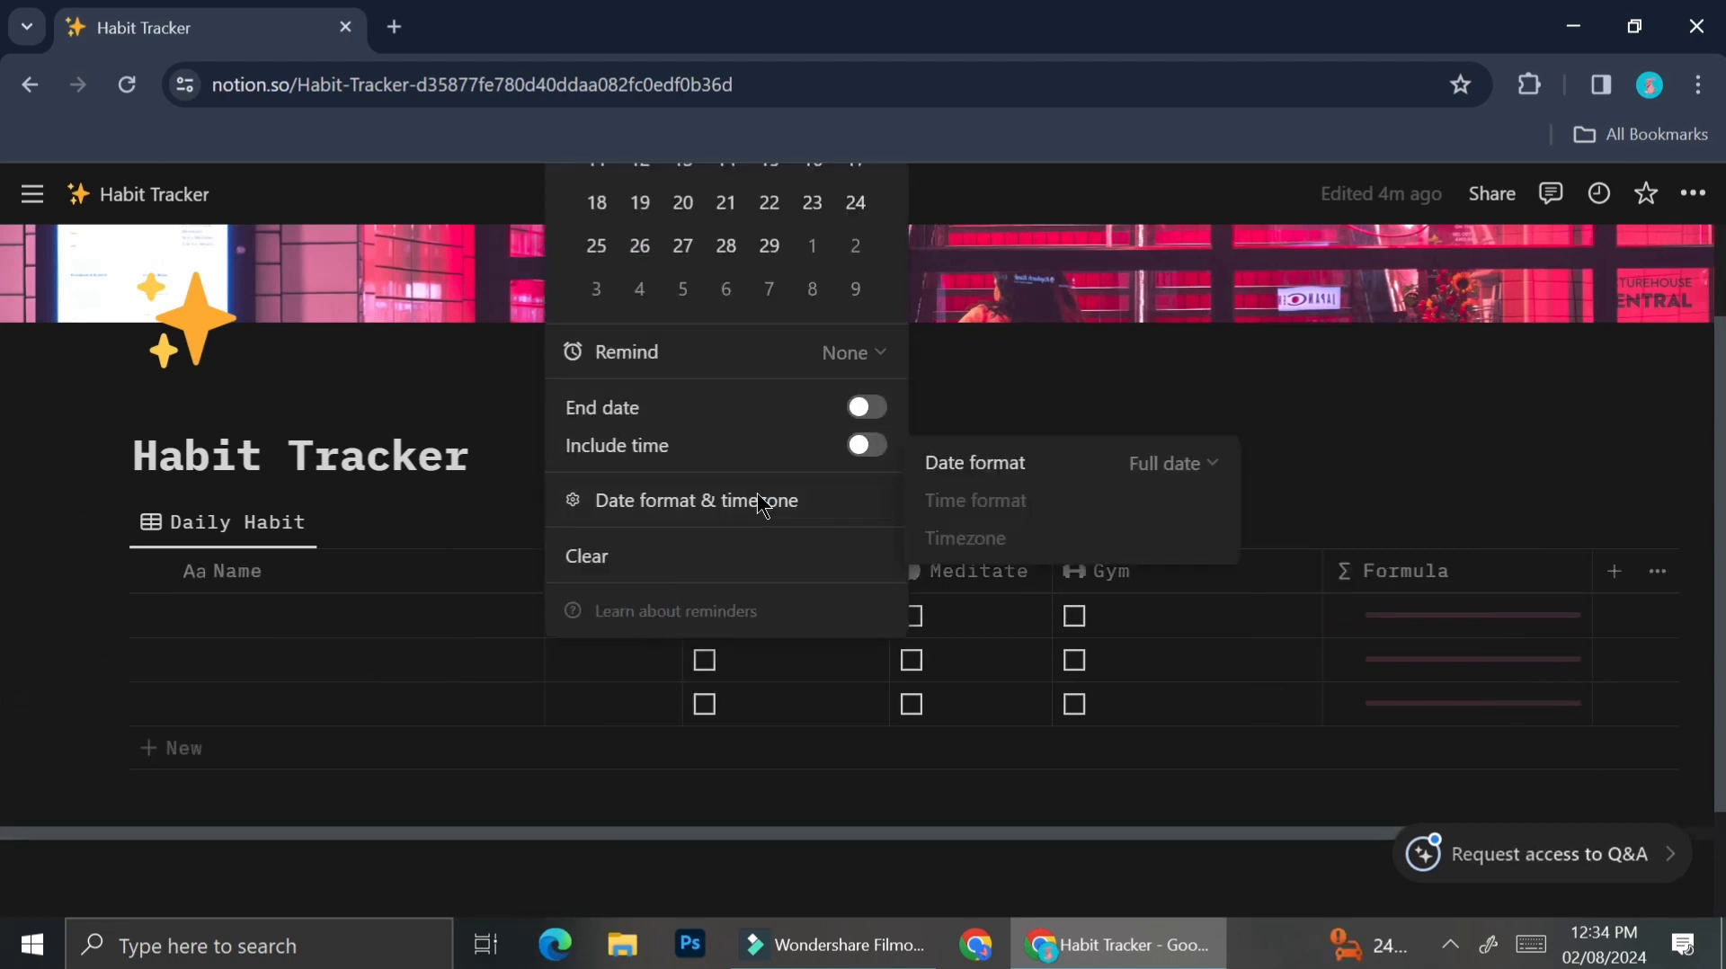
left_click(1200, 463)
left_click(1034, 585)
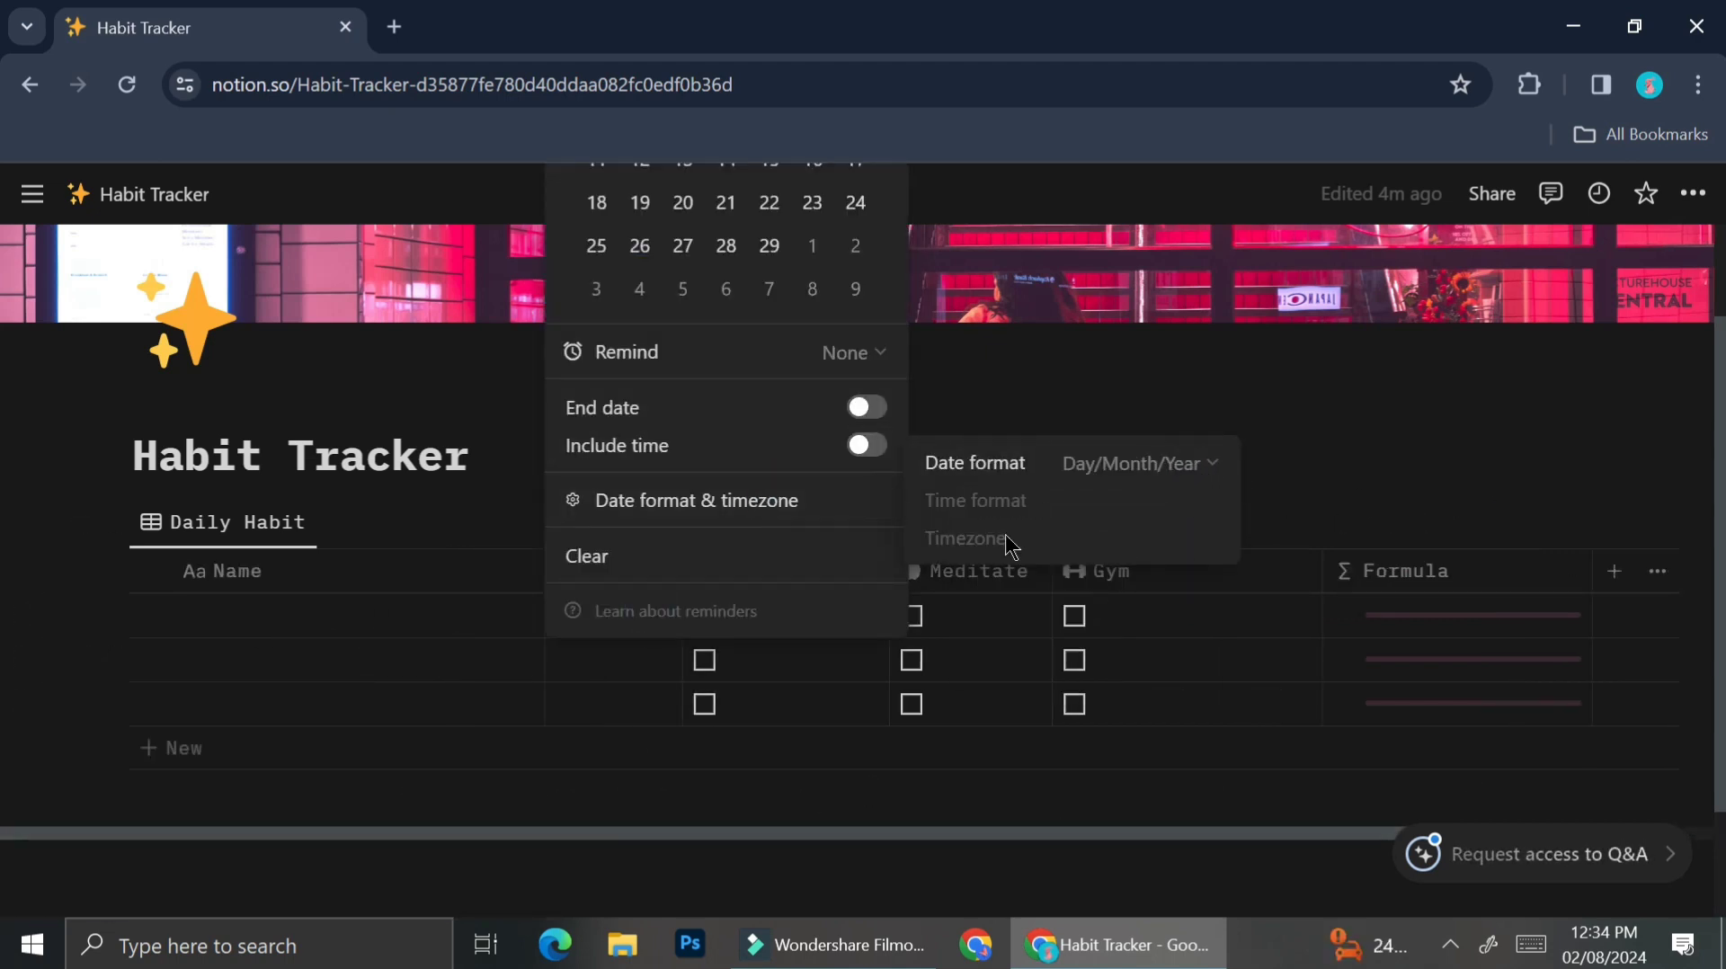
left_click(638, 381)
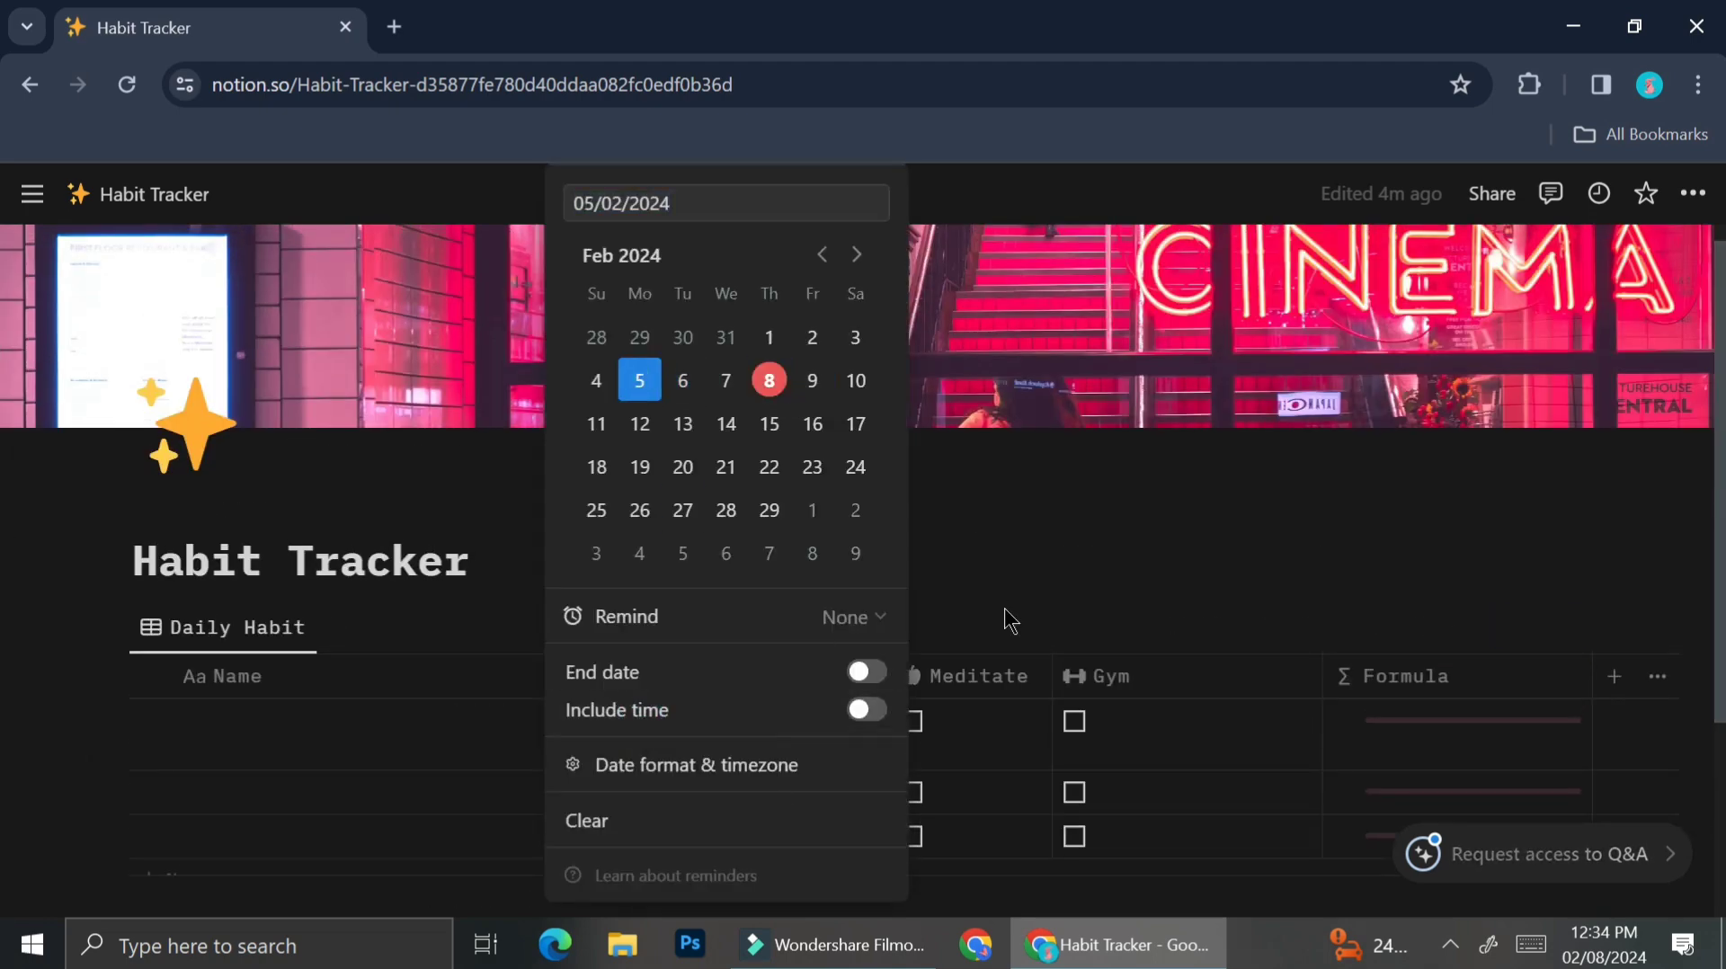
left_click(1002, 620)
Add a second Formula property at the end of the Daily Habit table.
left_click(1615, 676)
type("fo")
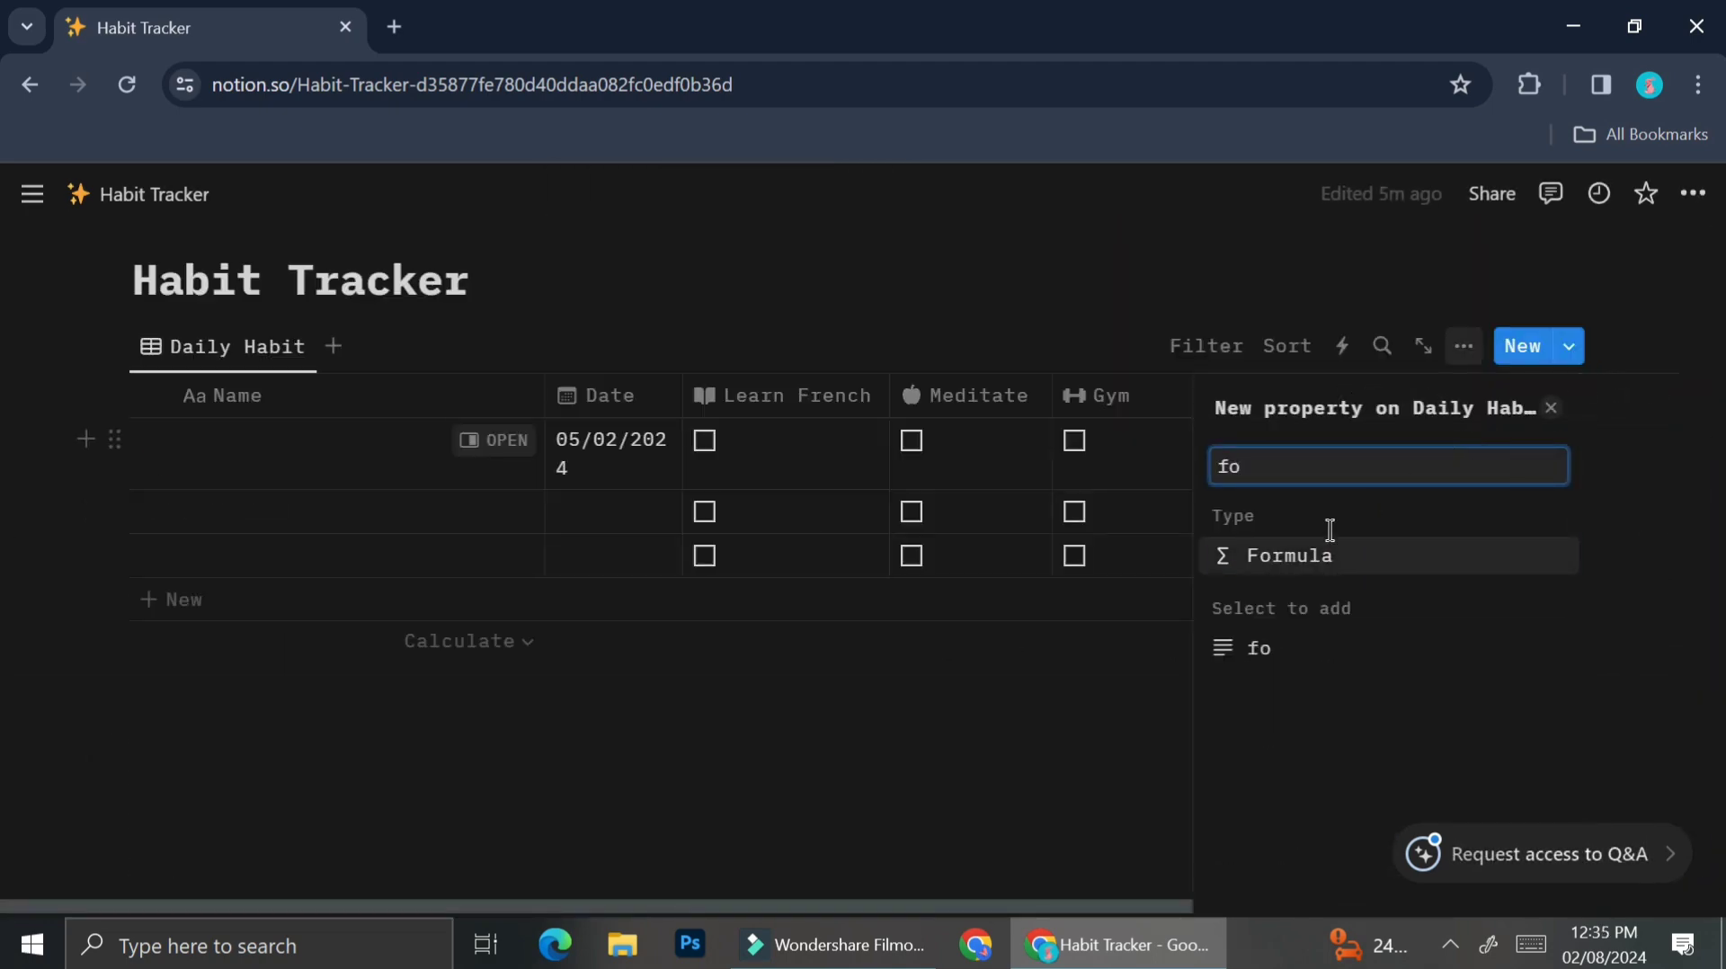
left_click(1317, 554)
Define the second formula property as formatDate(now(), "ddd"), adapting the built-in formatDate example.
left_click(1368, 550)
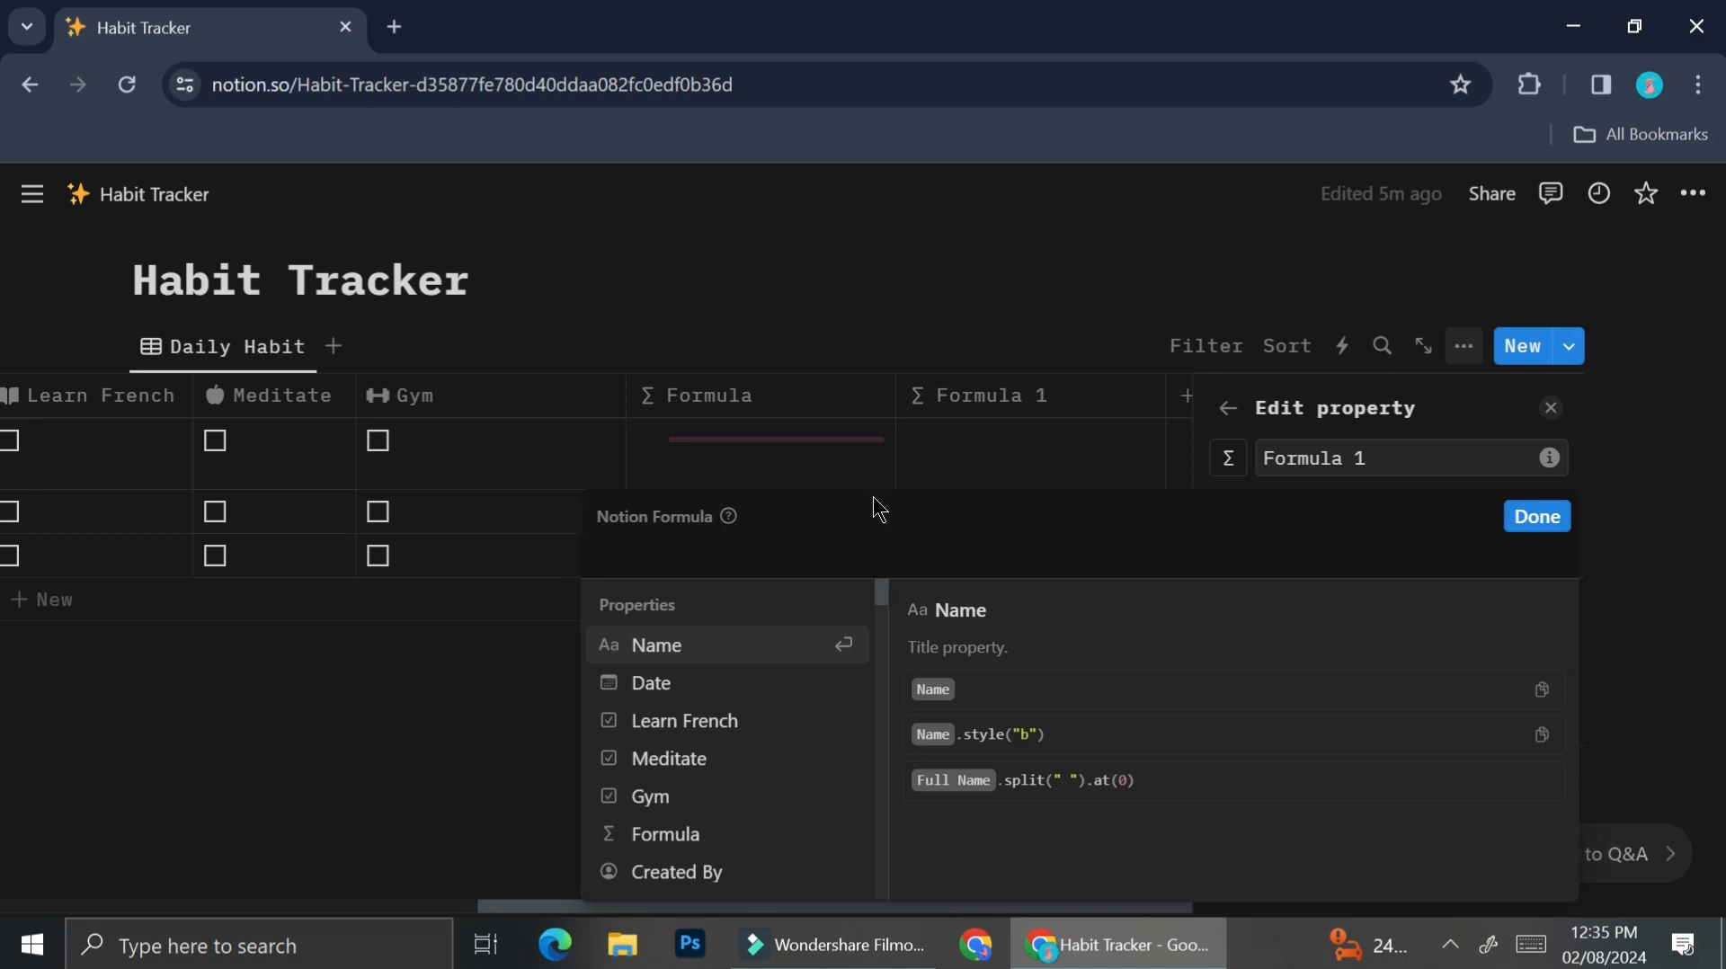
type("date")
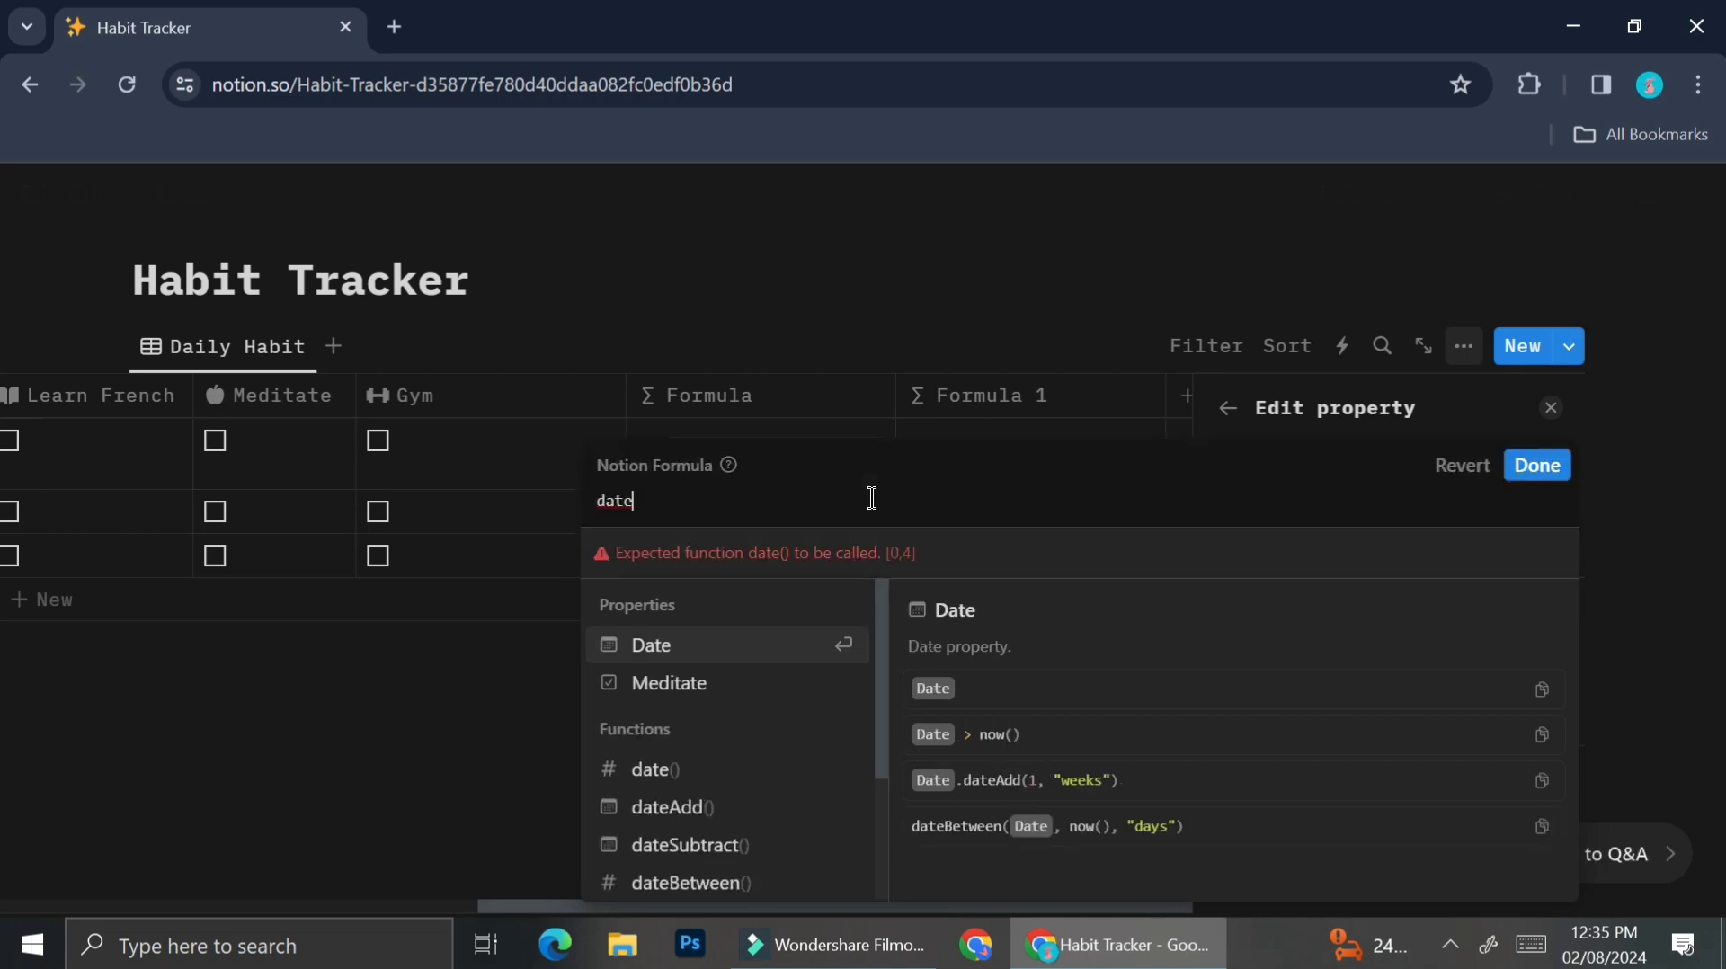
scroll(732, 725, "down", 2)
left_click(732, 855)
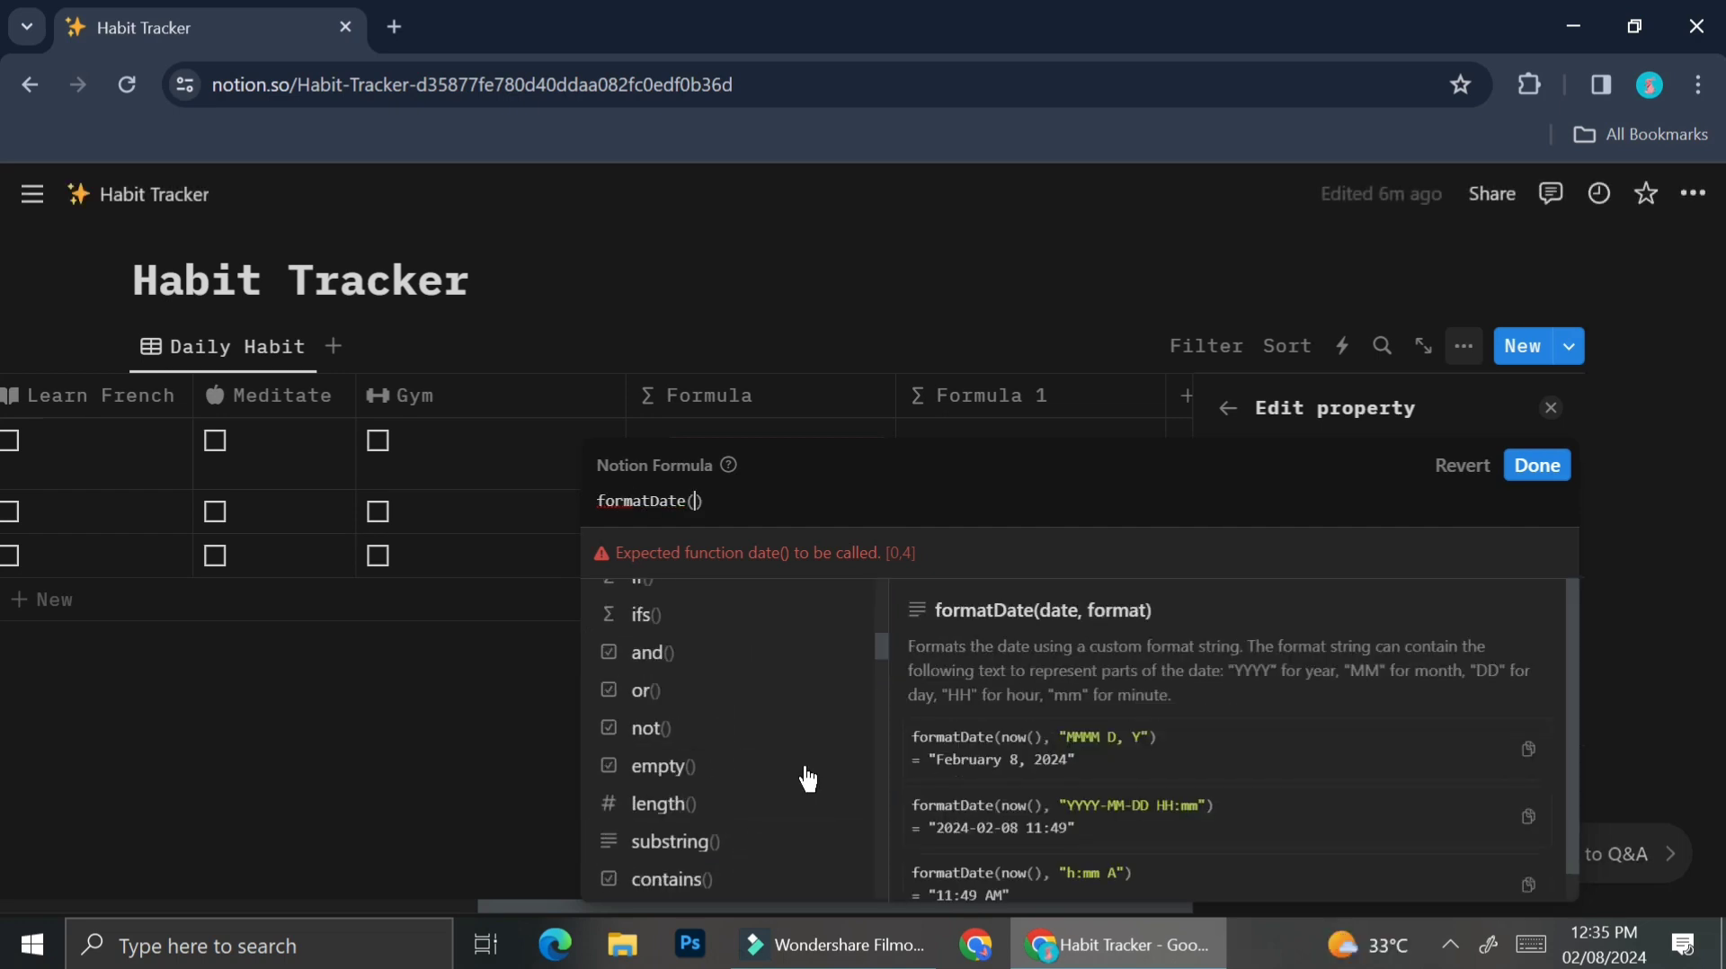
type("ddd")
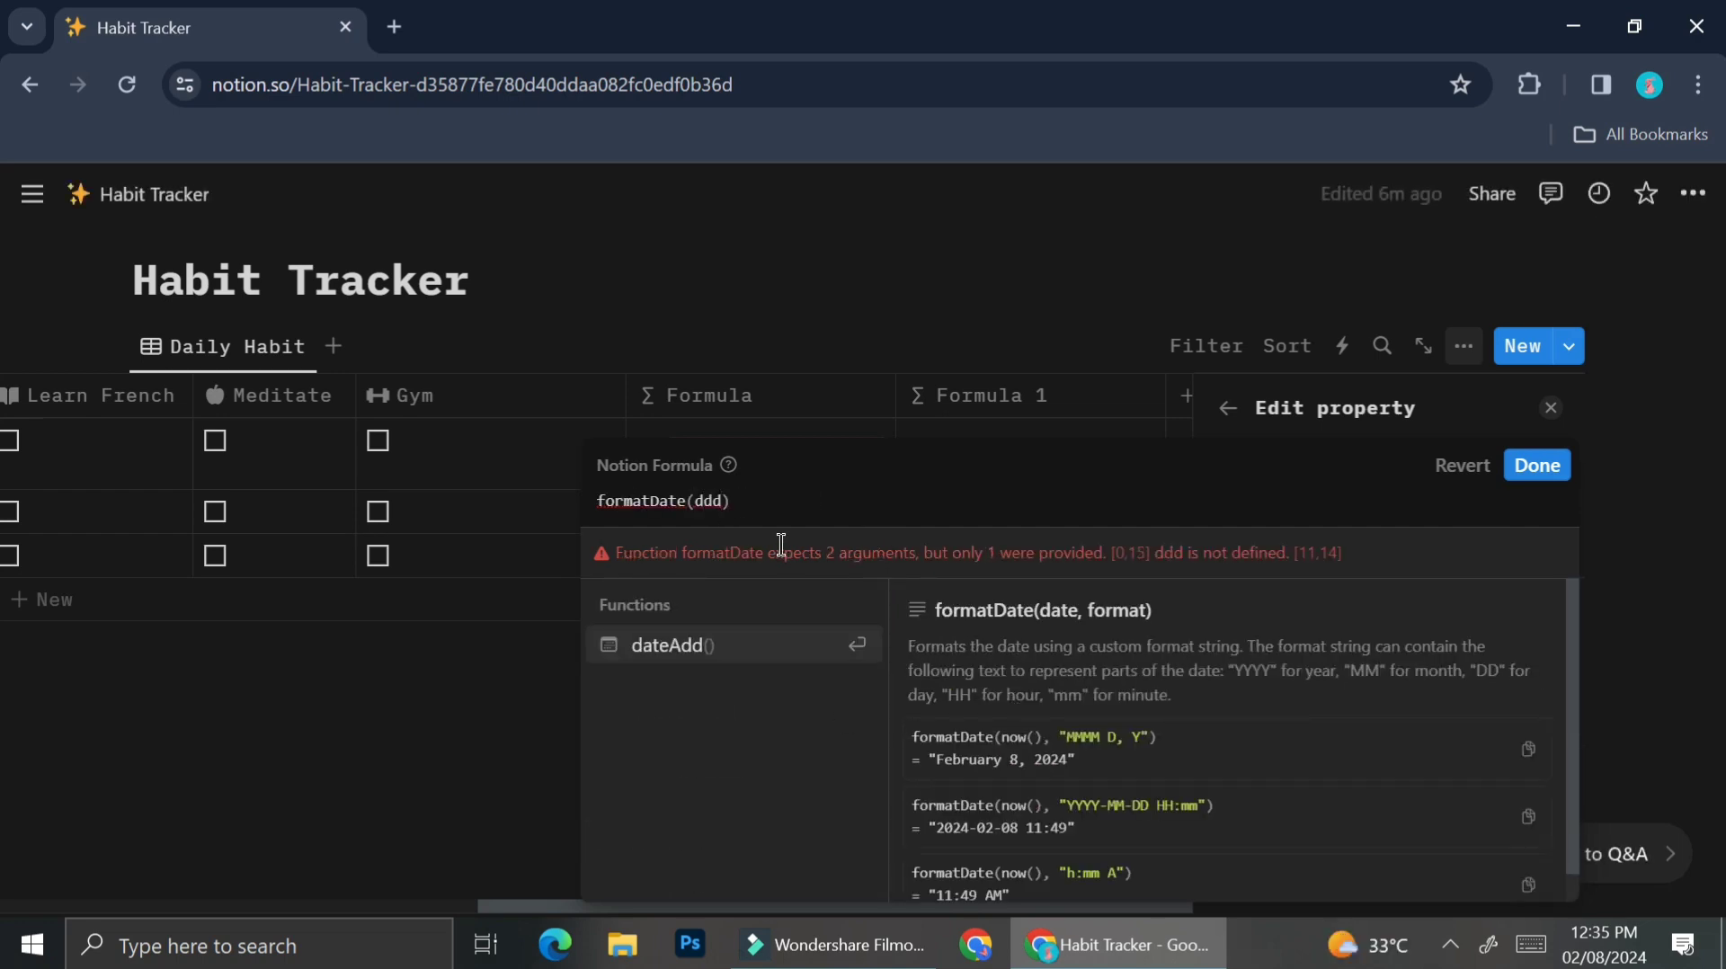
scroll(1212, 775, "down", 1)
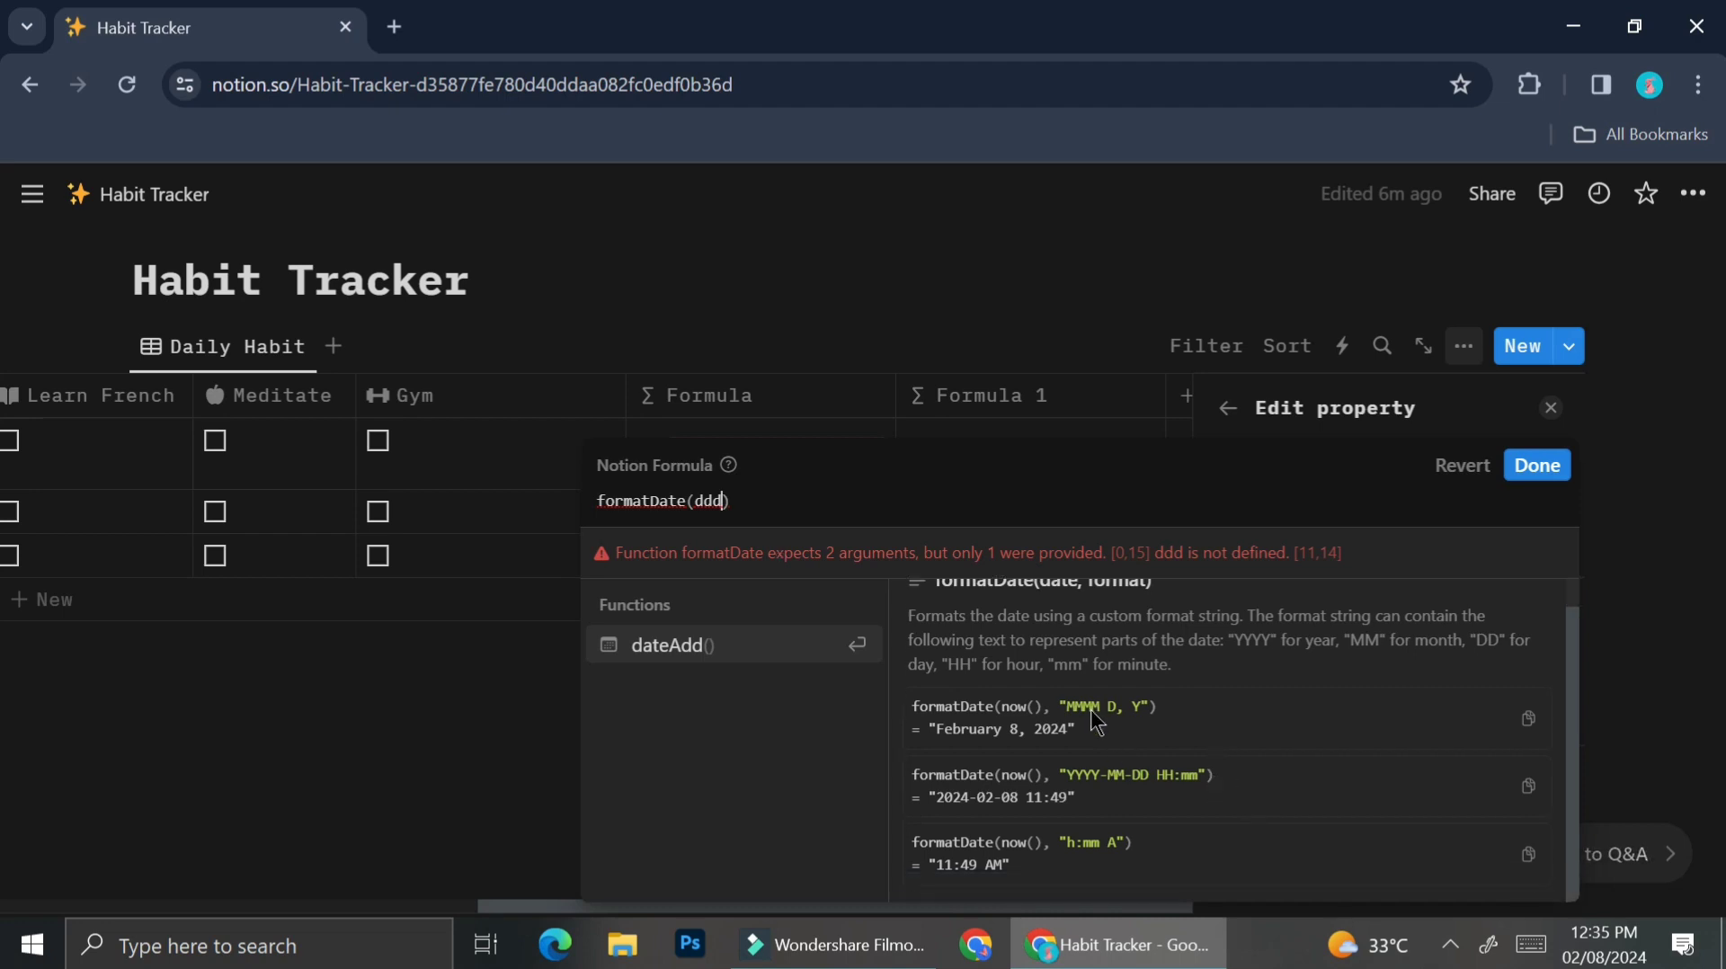
left_click(1528, 719)
triple_click(783, 496)
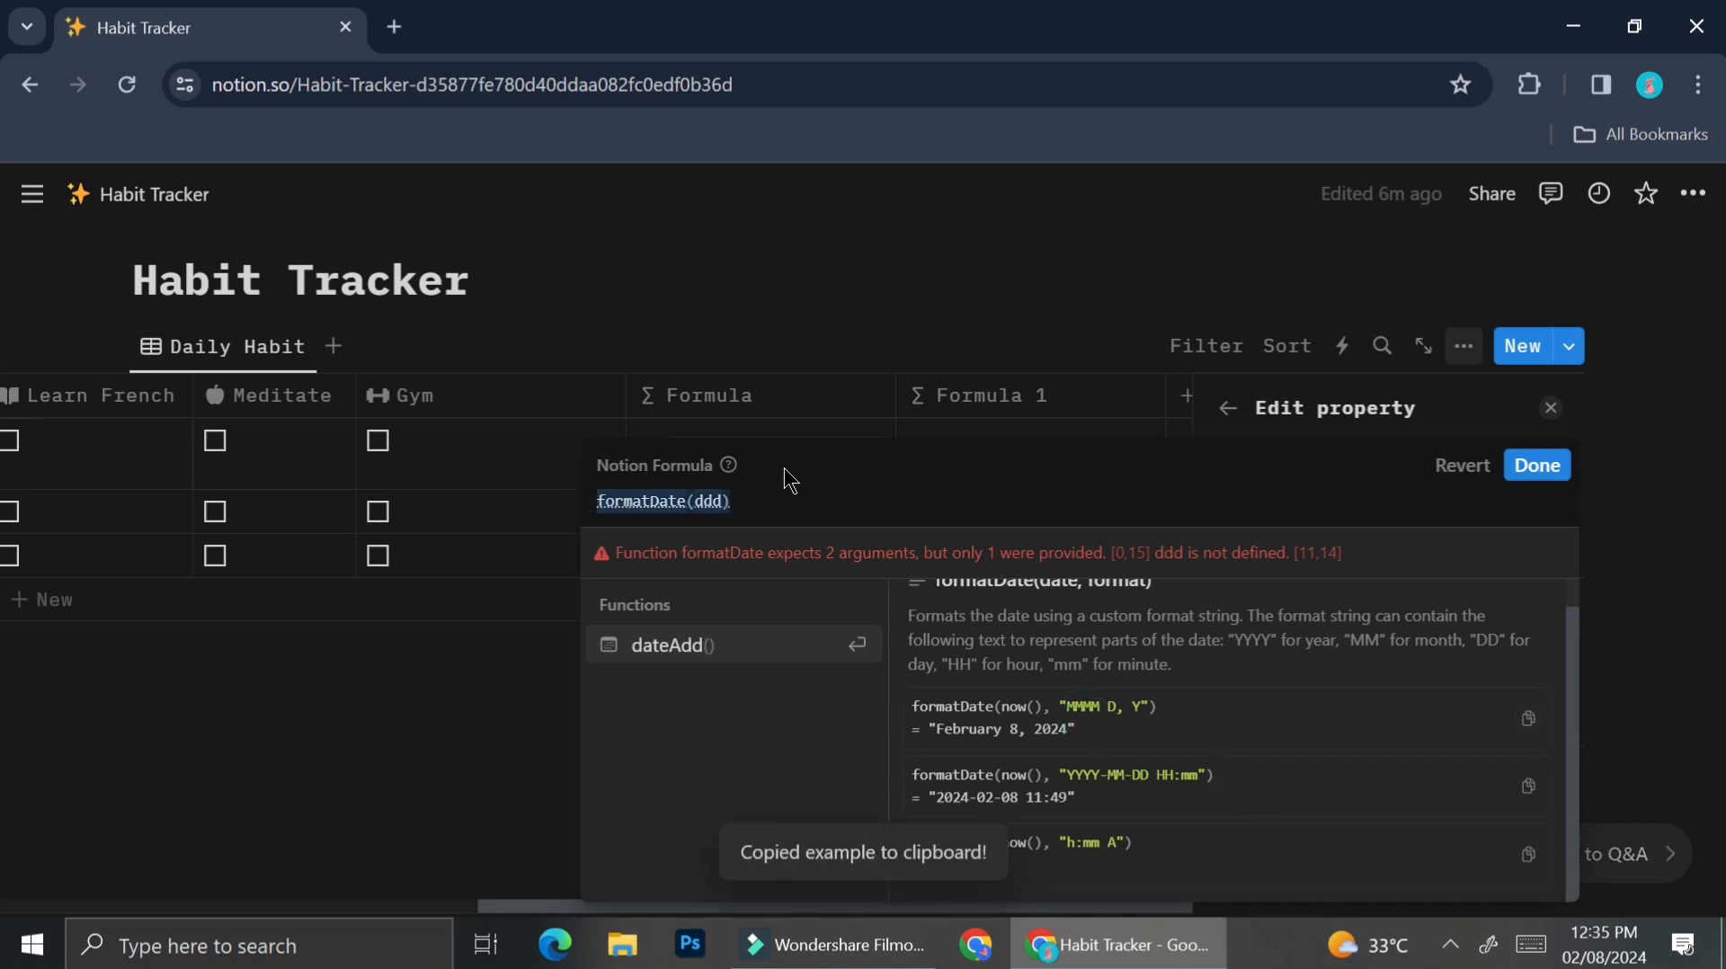
key("ctrl+v")
left_click(845, 550)
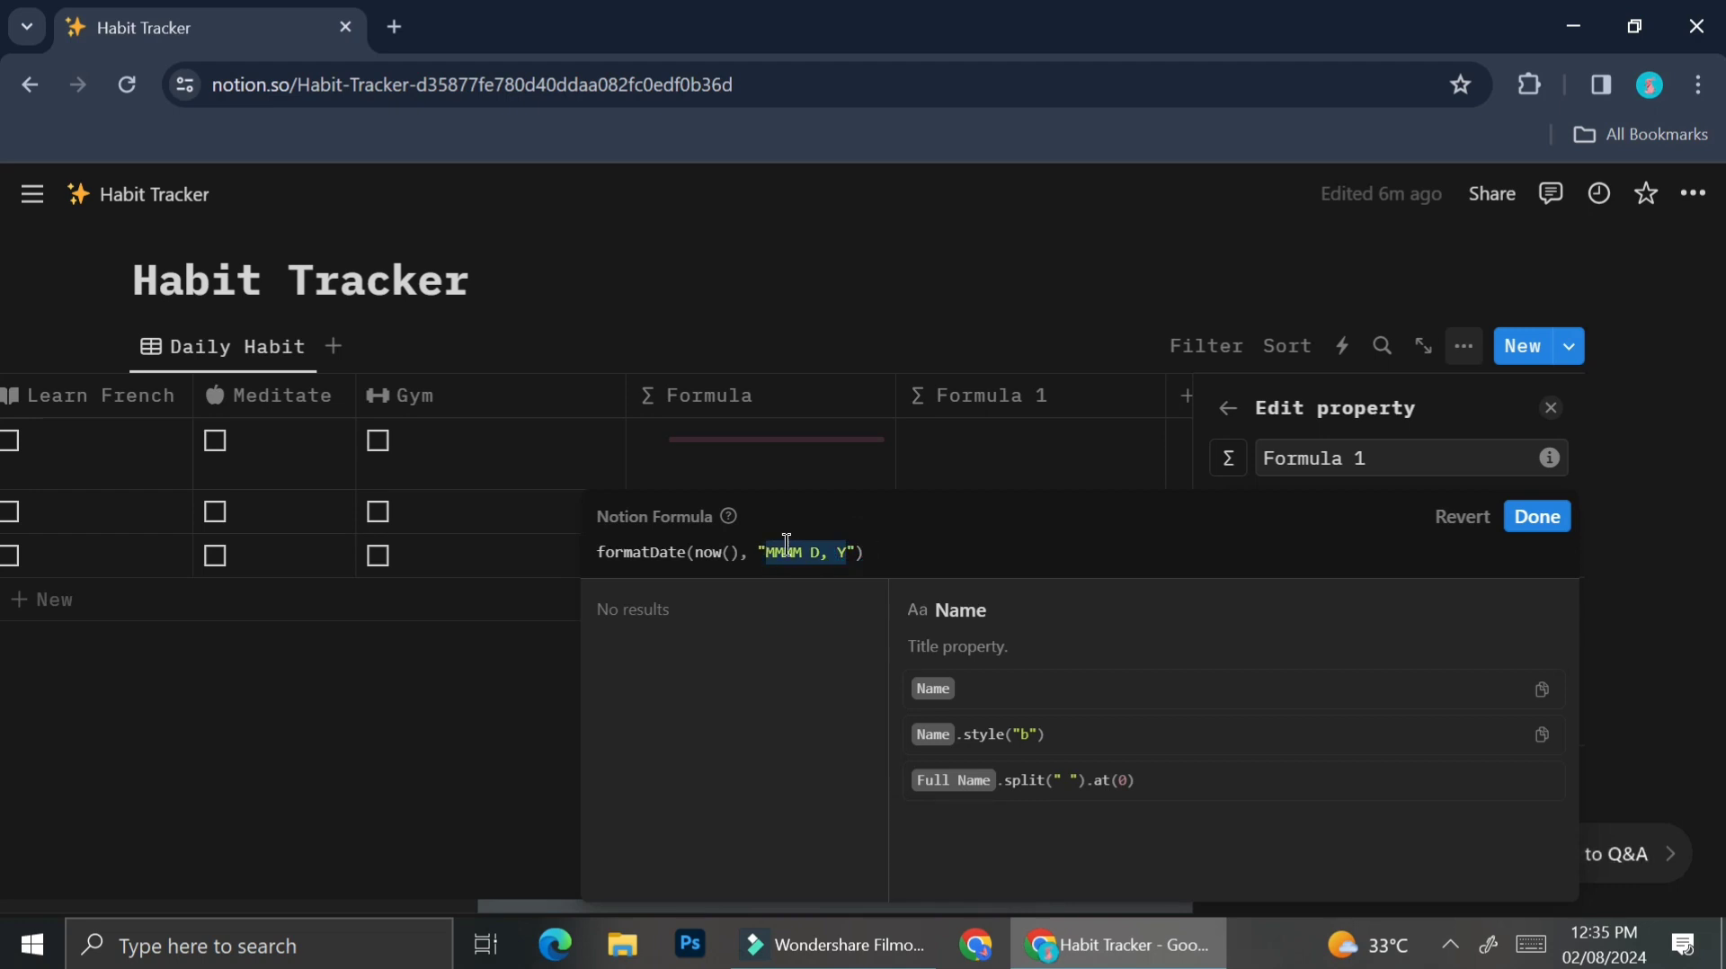
type("ddd")
left_click(1536, 516)
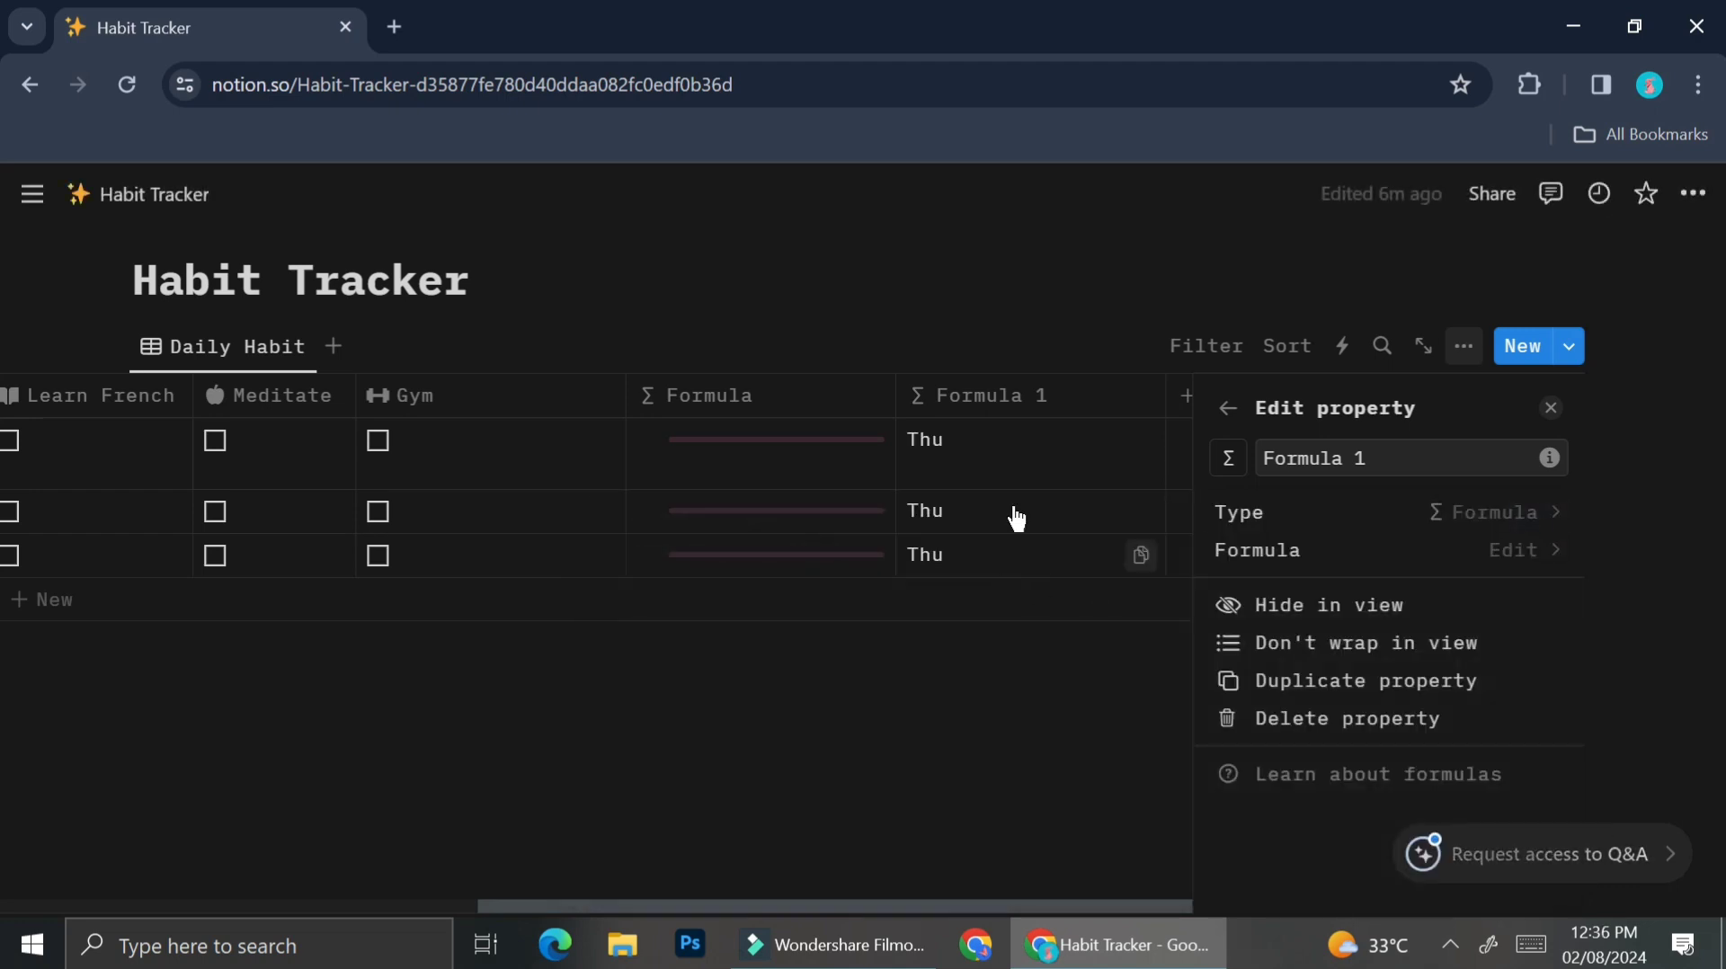
Change the first row's date to 08/02/2024.
left_click(981, 745)
left_click(240, 447)
left_click(408, 383)
Rename the second formula property to "Day".
left_click(1329, 397)
left_click(1329, 398)
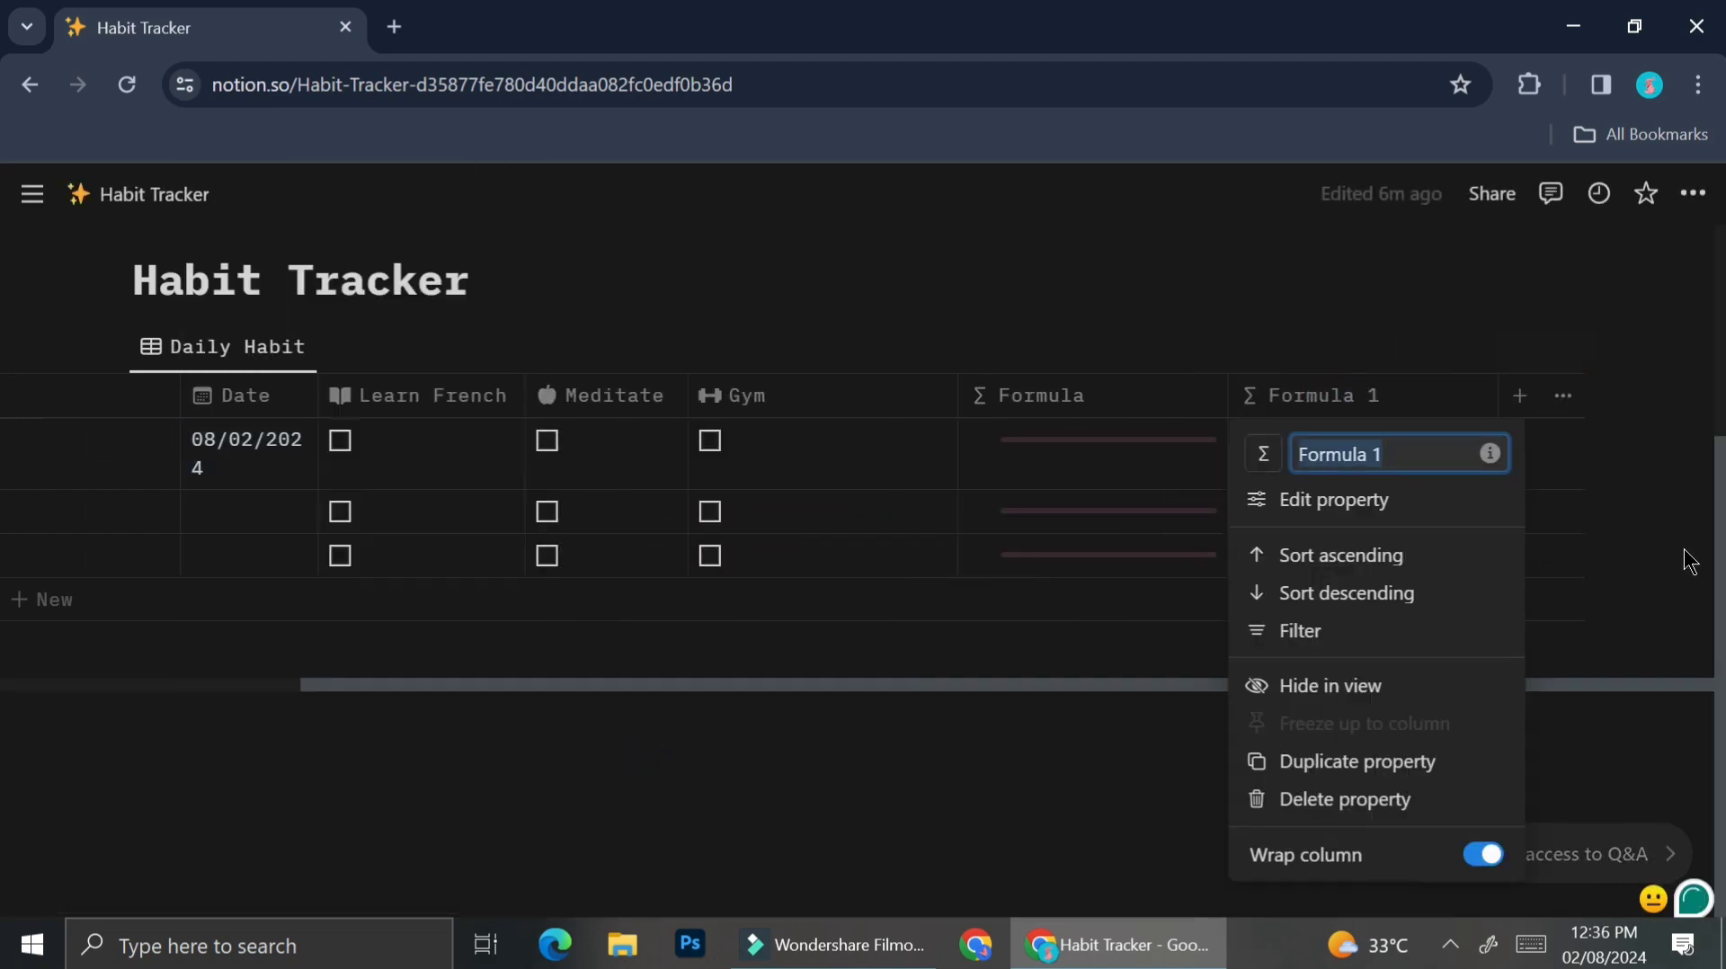
type("Day")
Give the Day property a flower icon and move its column directly after Date.
left_click(1263, 454)
scroll(1340, 647, "down", 5)
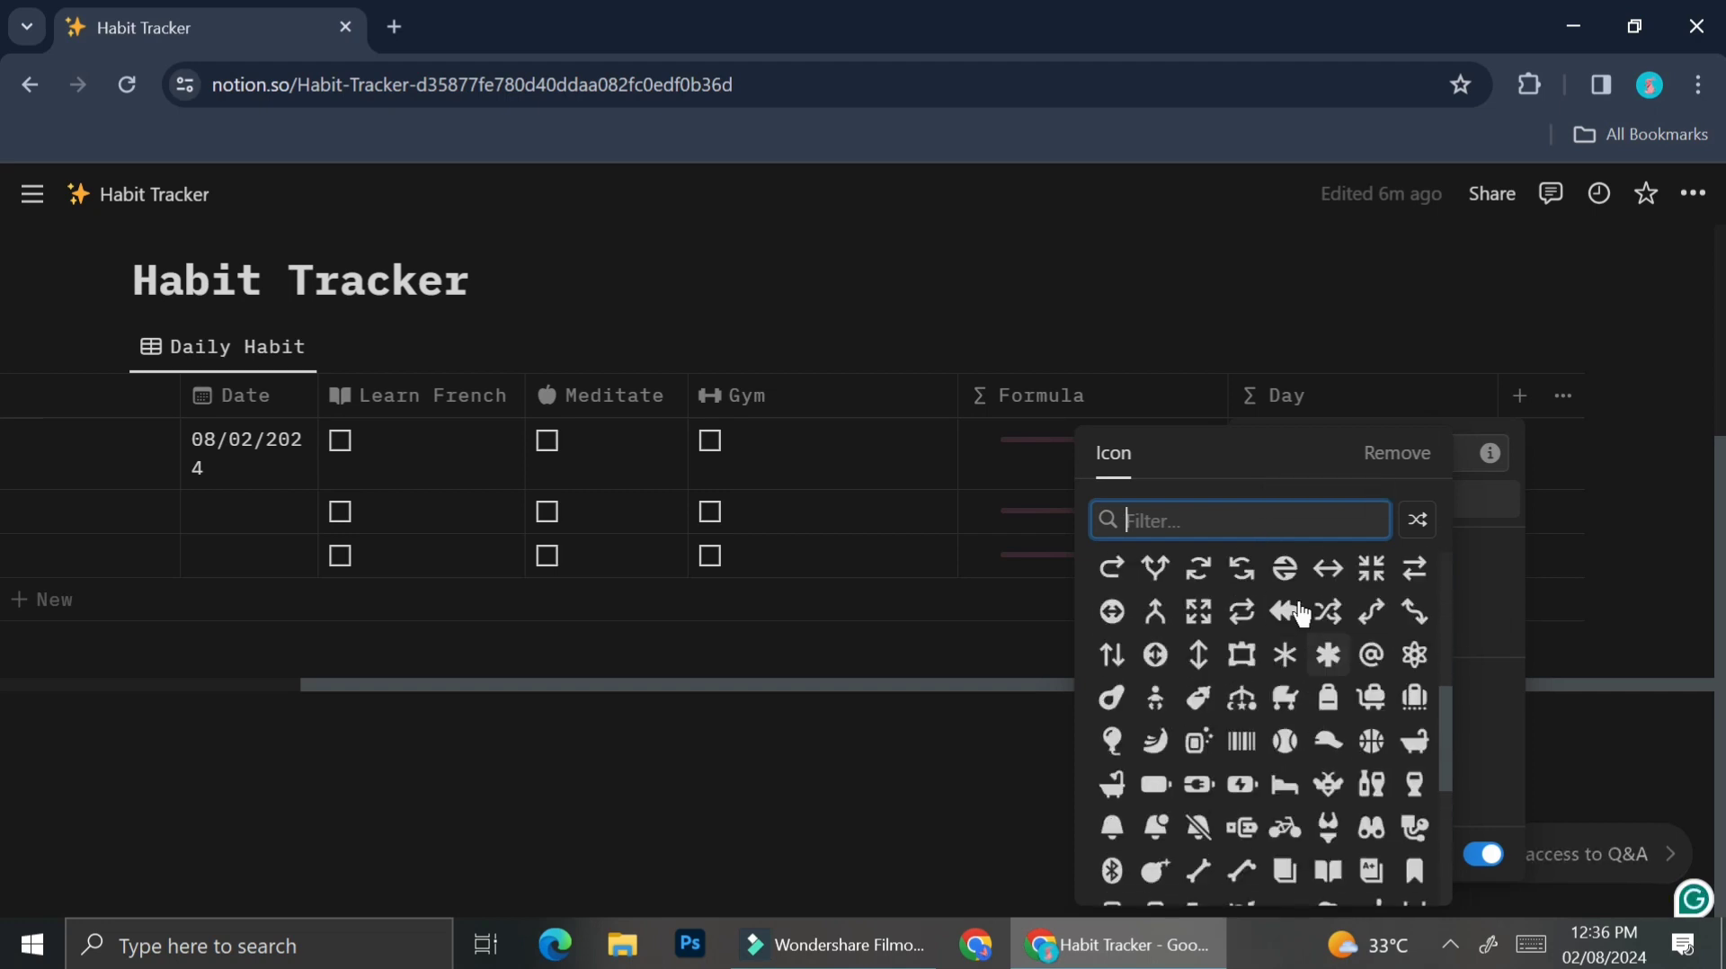
type("fl")
left_click(1415, 580)
left_click(1367, 386)
left_click_drag(1280, 396, 352, 415)
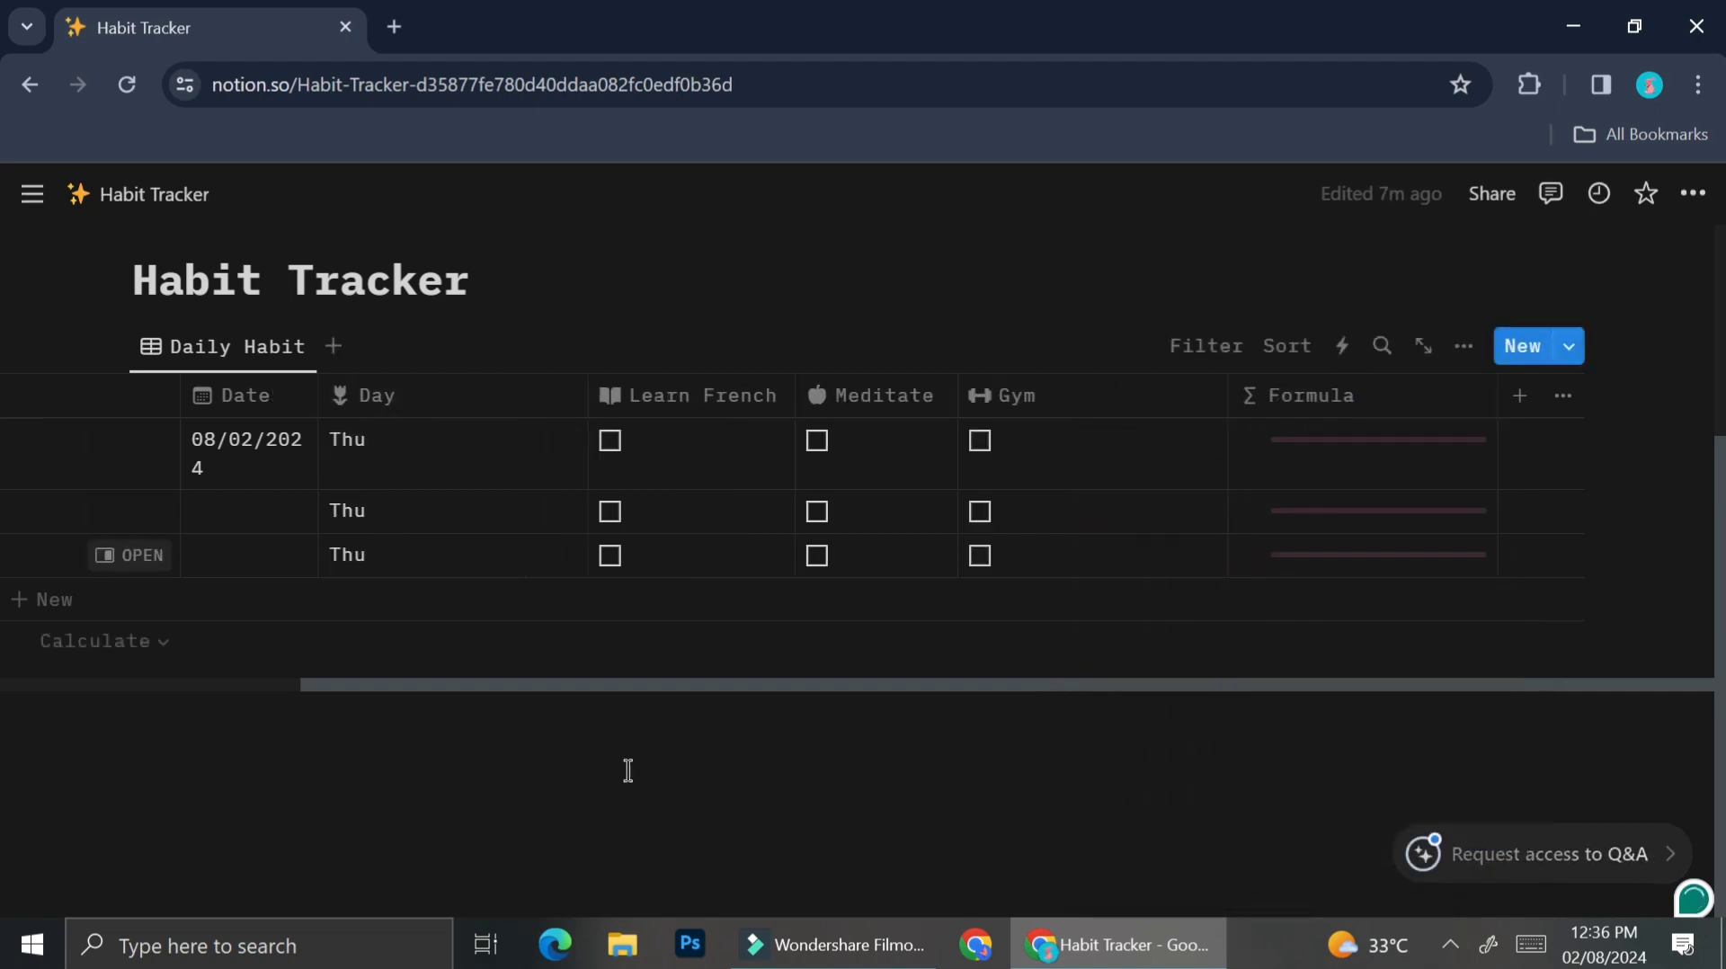
Name the first row "Day 1" and delete the two empty rows below it.
scroll(628, 771, "left", 5)
left_click(342, 466)
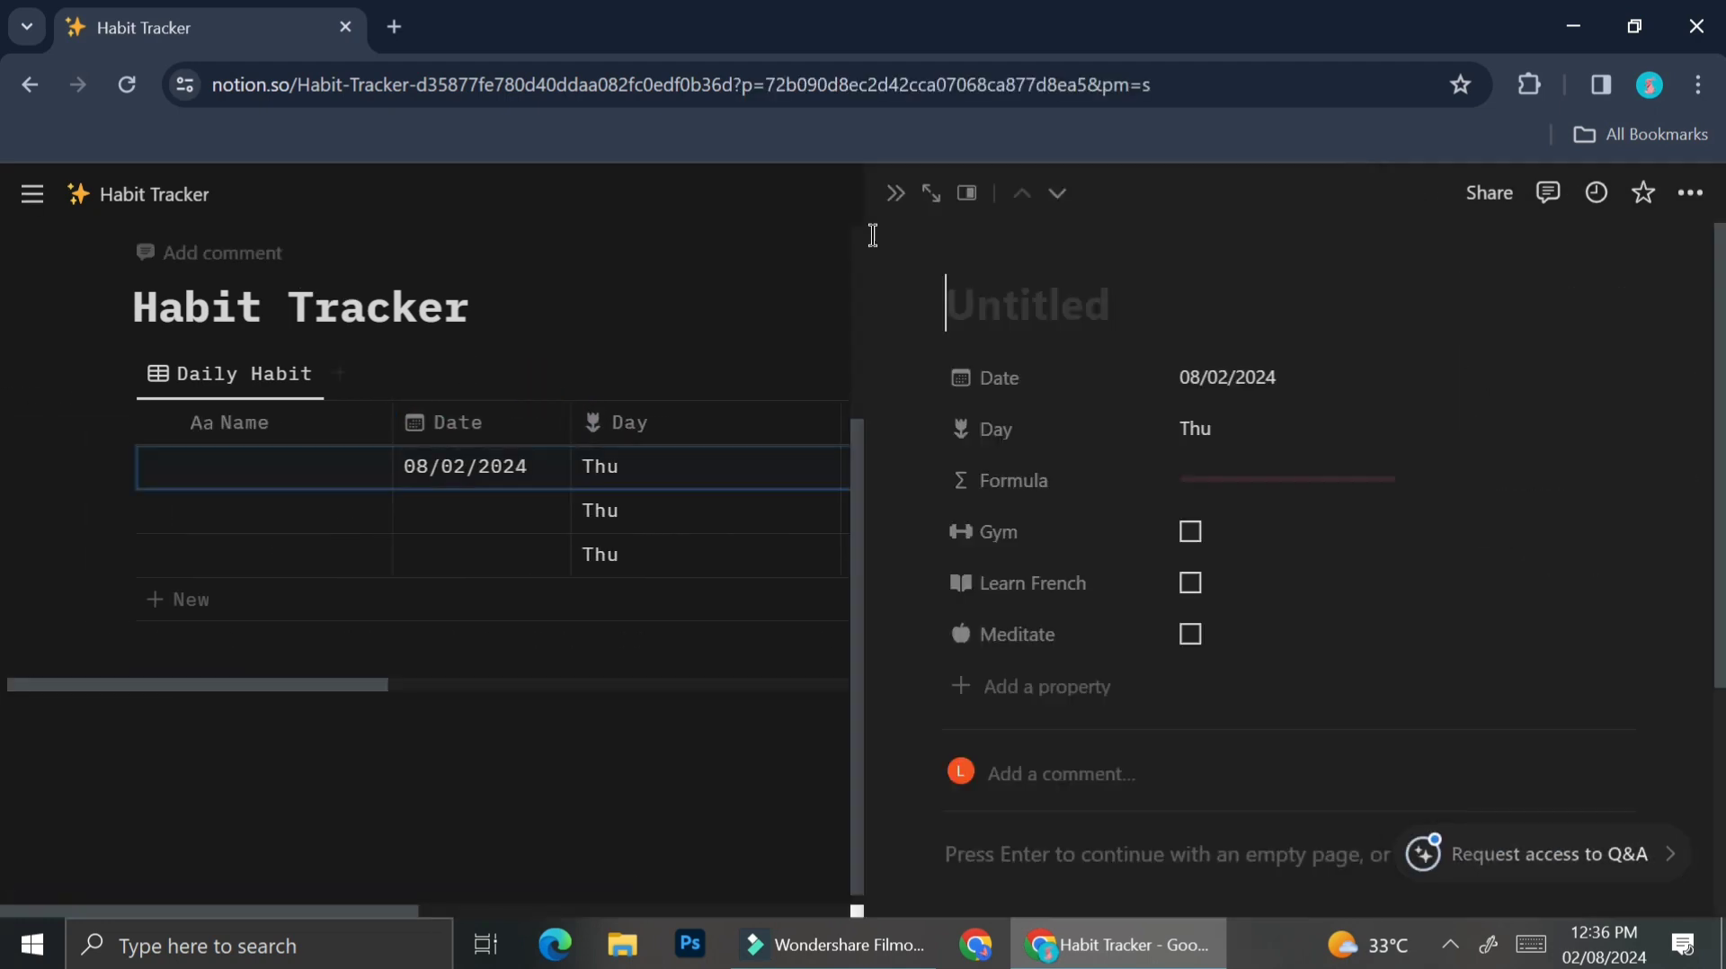
left_click(897, 193)
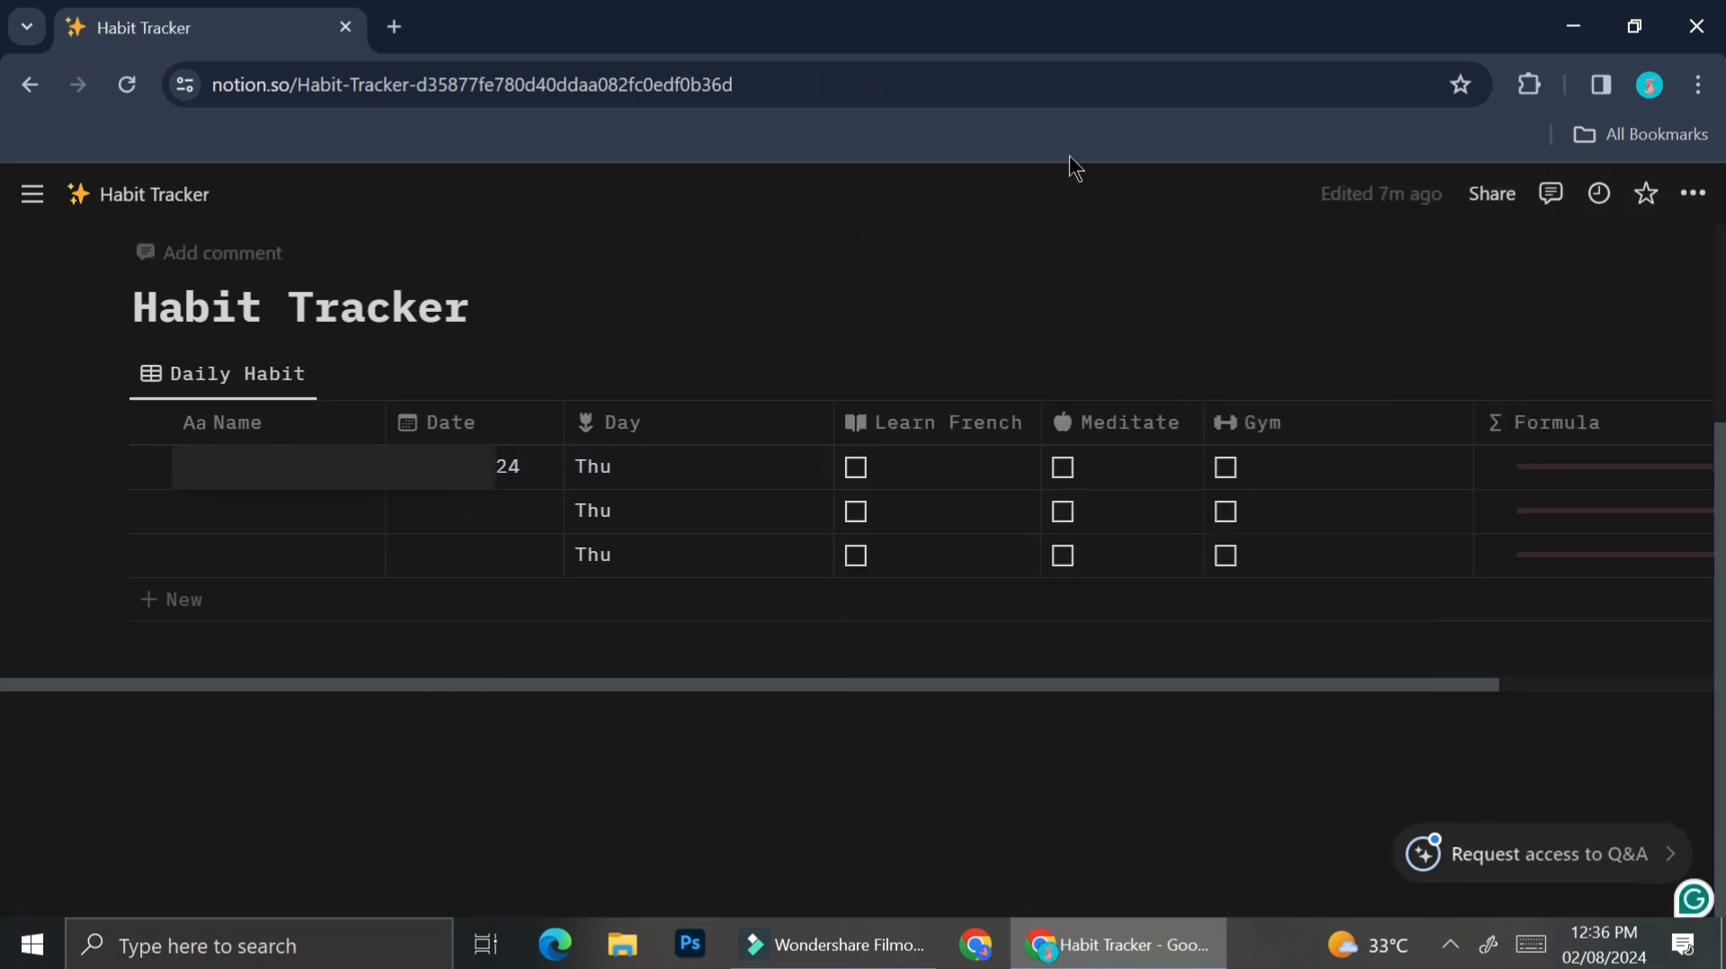
type("Day 1")
key("Return")
left_click_drag(41, 520, 1596, 570)
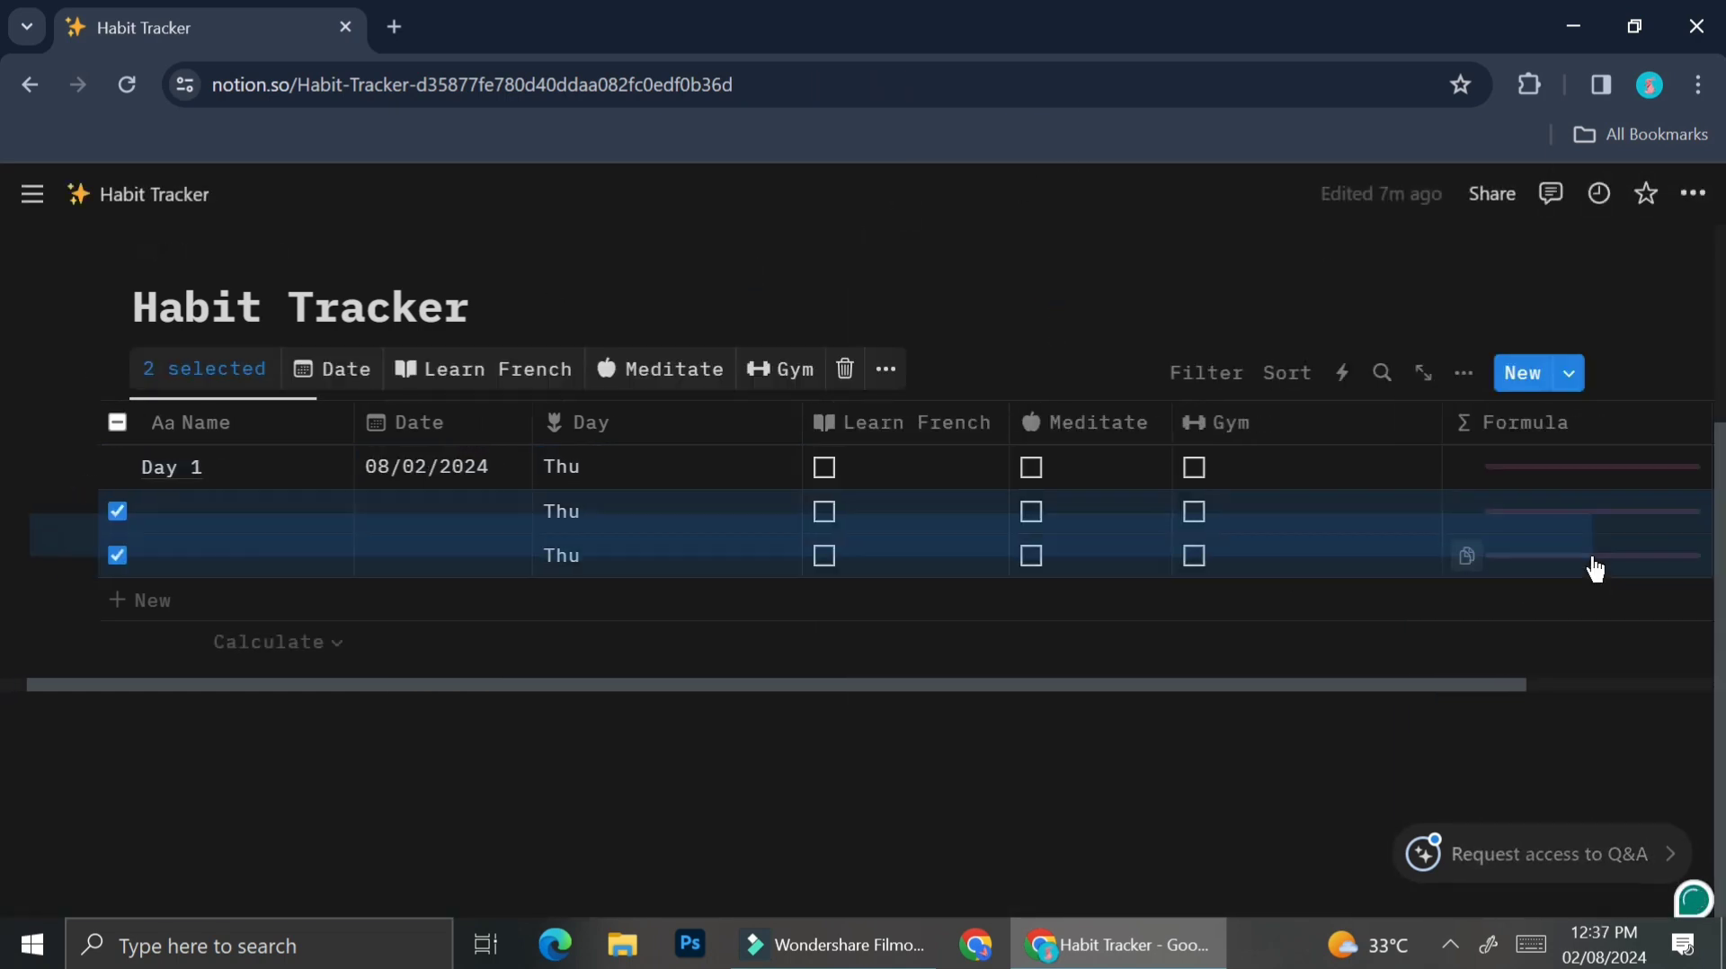
left_click(845, 368)
Insert a toggle list directly below the Habit Tracker page title and name it "Daily Habit".
left_click(489, 537)
key("Return")
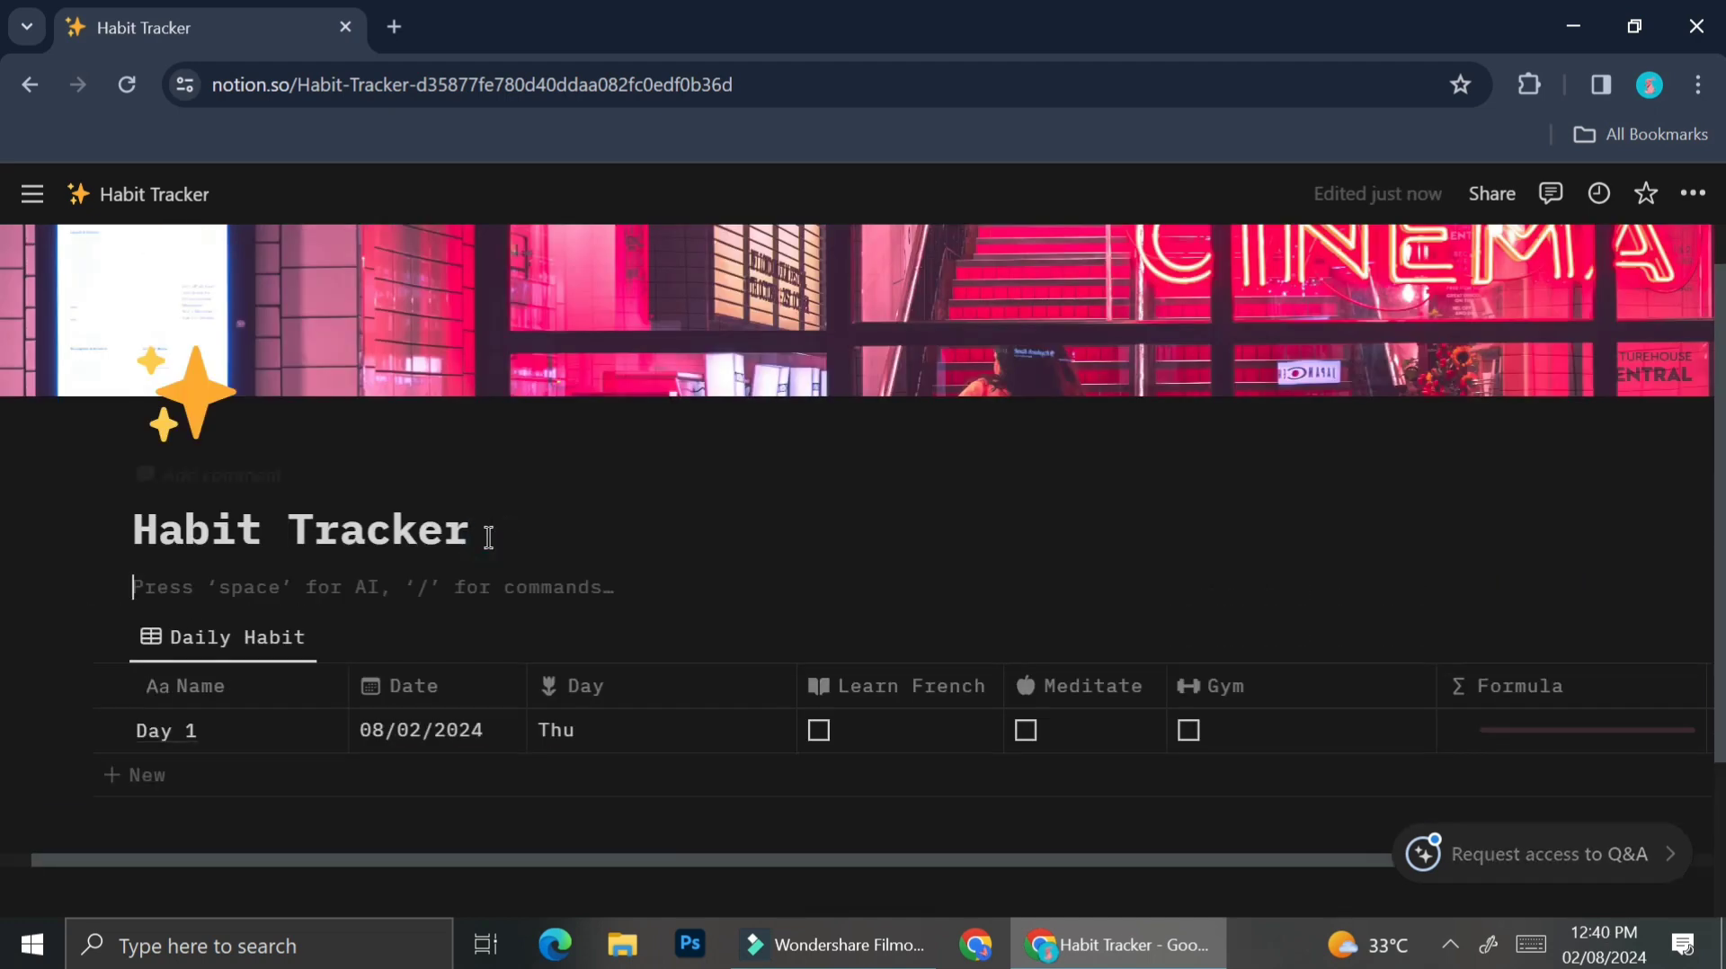
type("/togg")
key("Return")
type("Daily Habit")
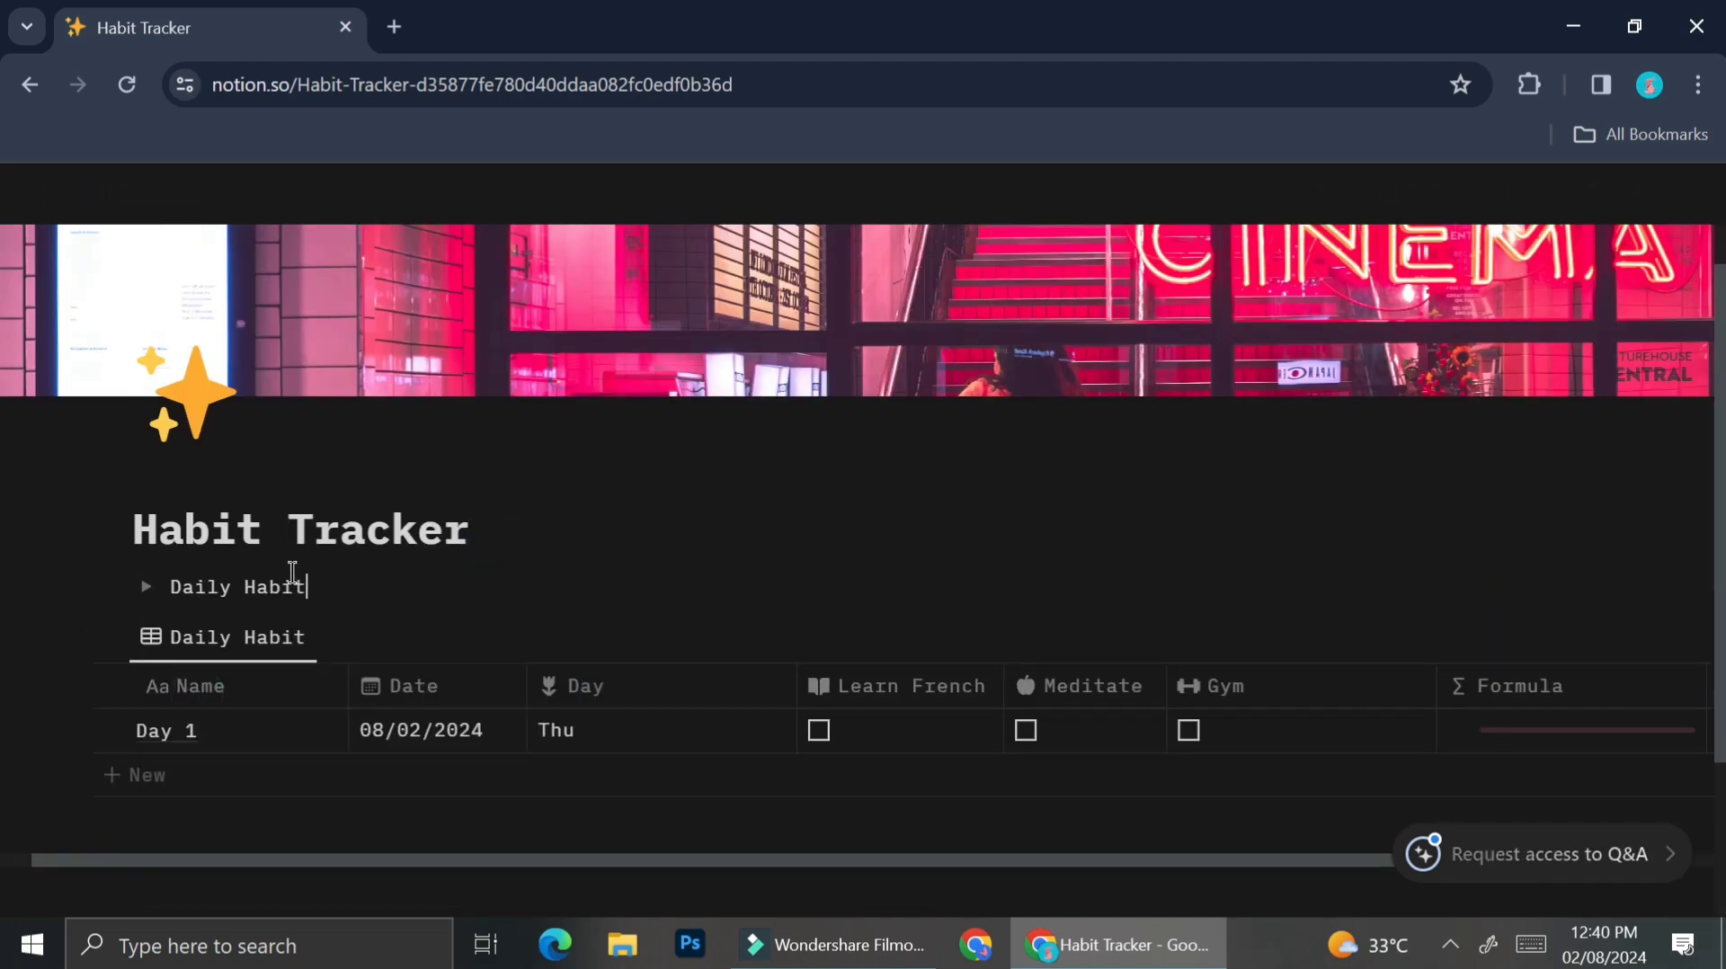
Rename the Daily Habit table's view to "Daily".
left_click(278, 629)
left_click(304, 395)
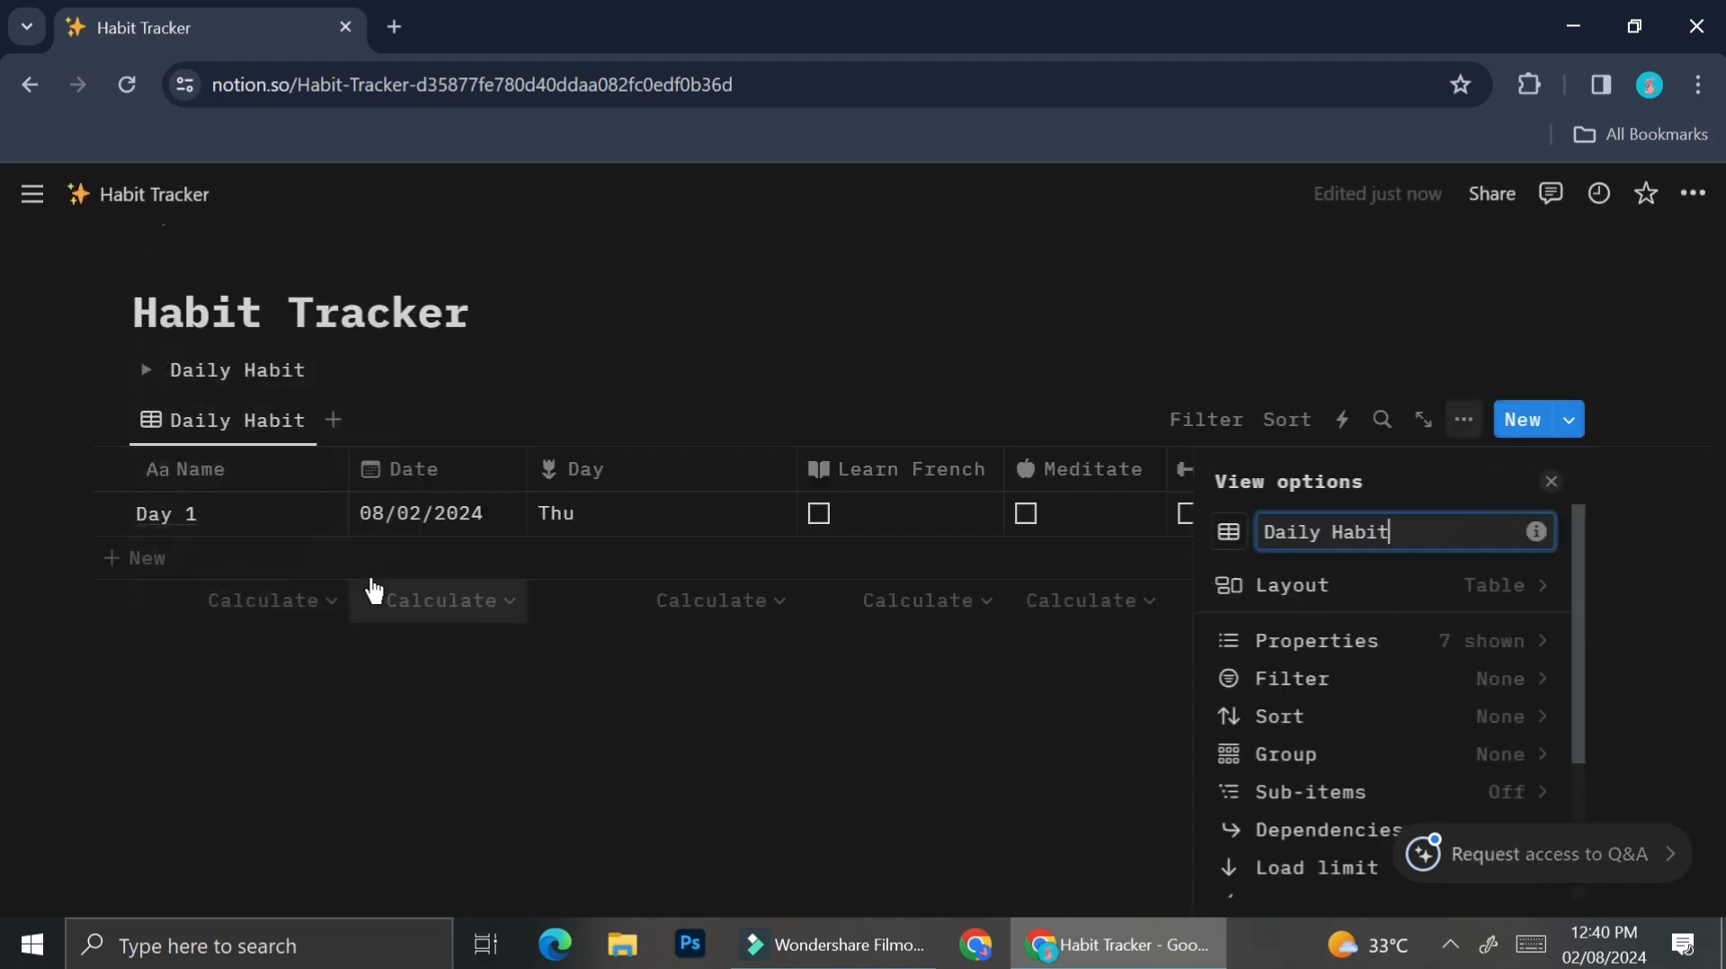
key("BackSpace")
key("BackSpace")
key("BackSpace")
key("BackSpace")
key("BackSpace")
key("BackSpace")
left_click(1184, 360)
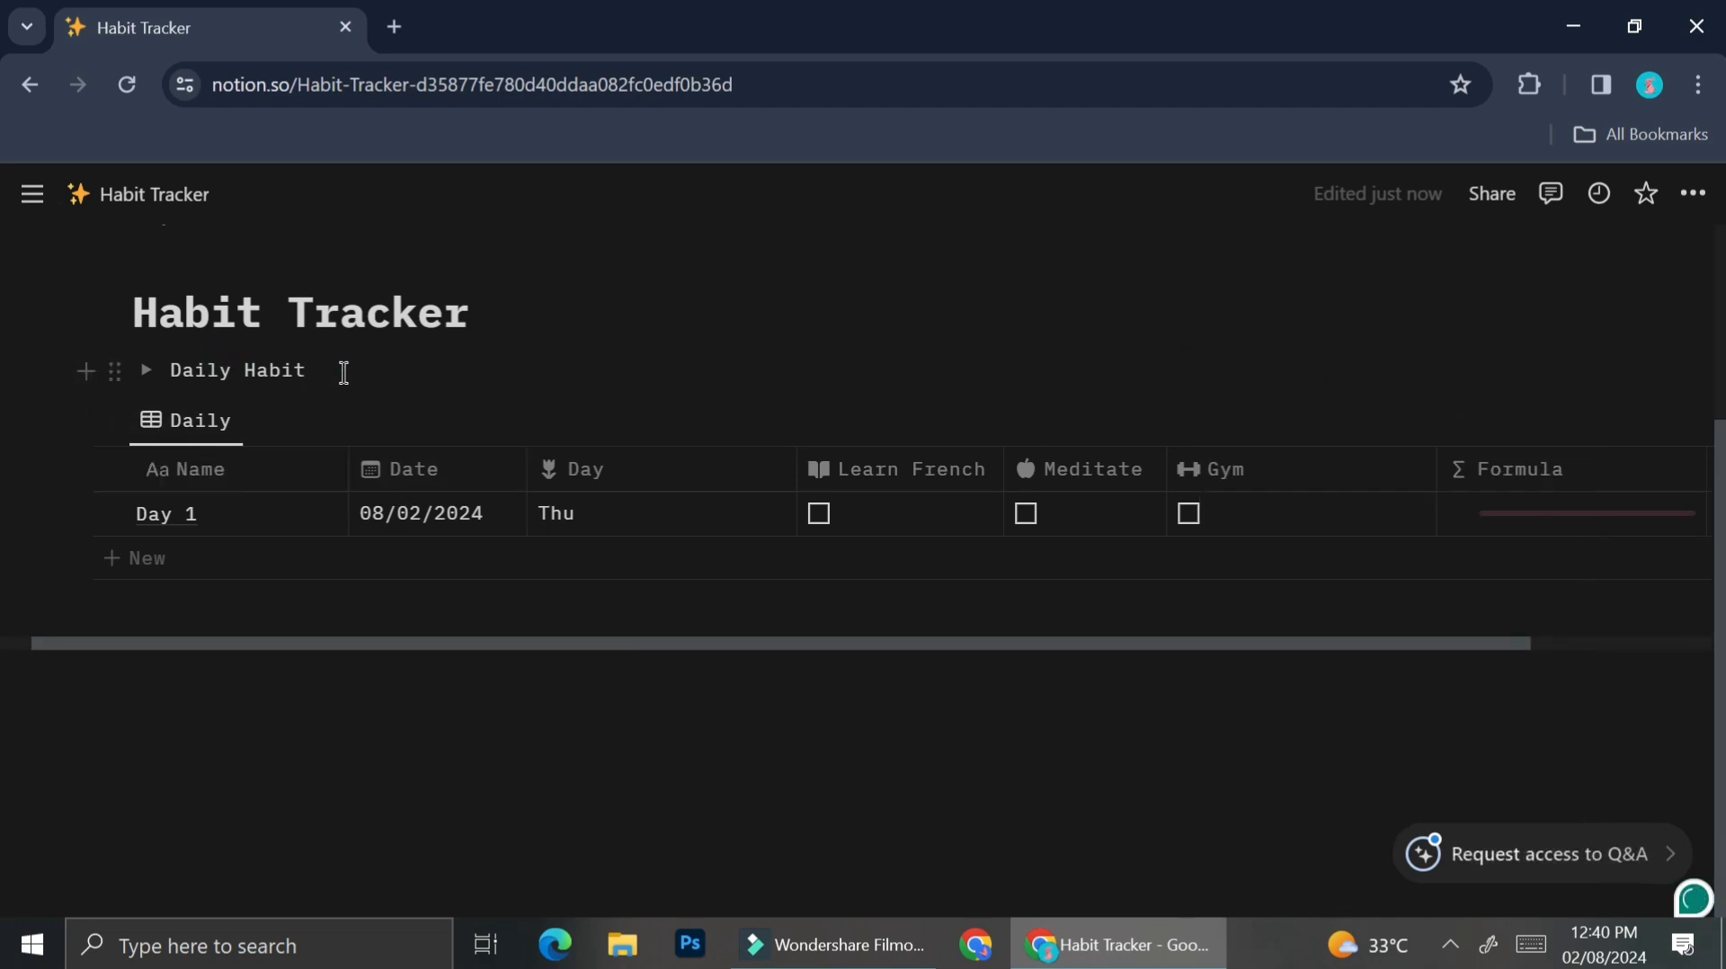
Color the Daily Habit toggle pink, then move the Daily table inside it and expand the toggle.
left_click_drag(343, 374, 163, 385)
left_click(273, 381)
left_click(115, 371)
mouse_move(246, 663)
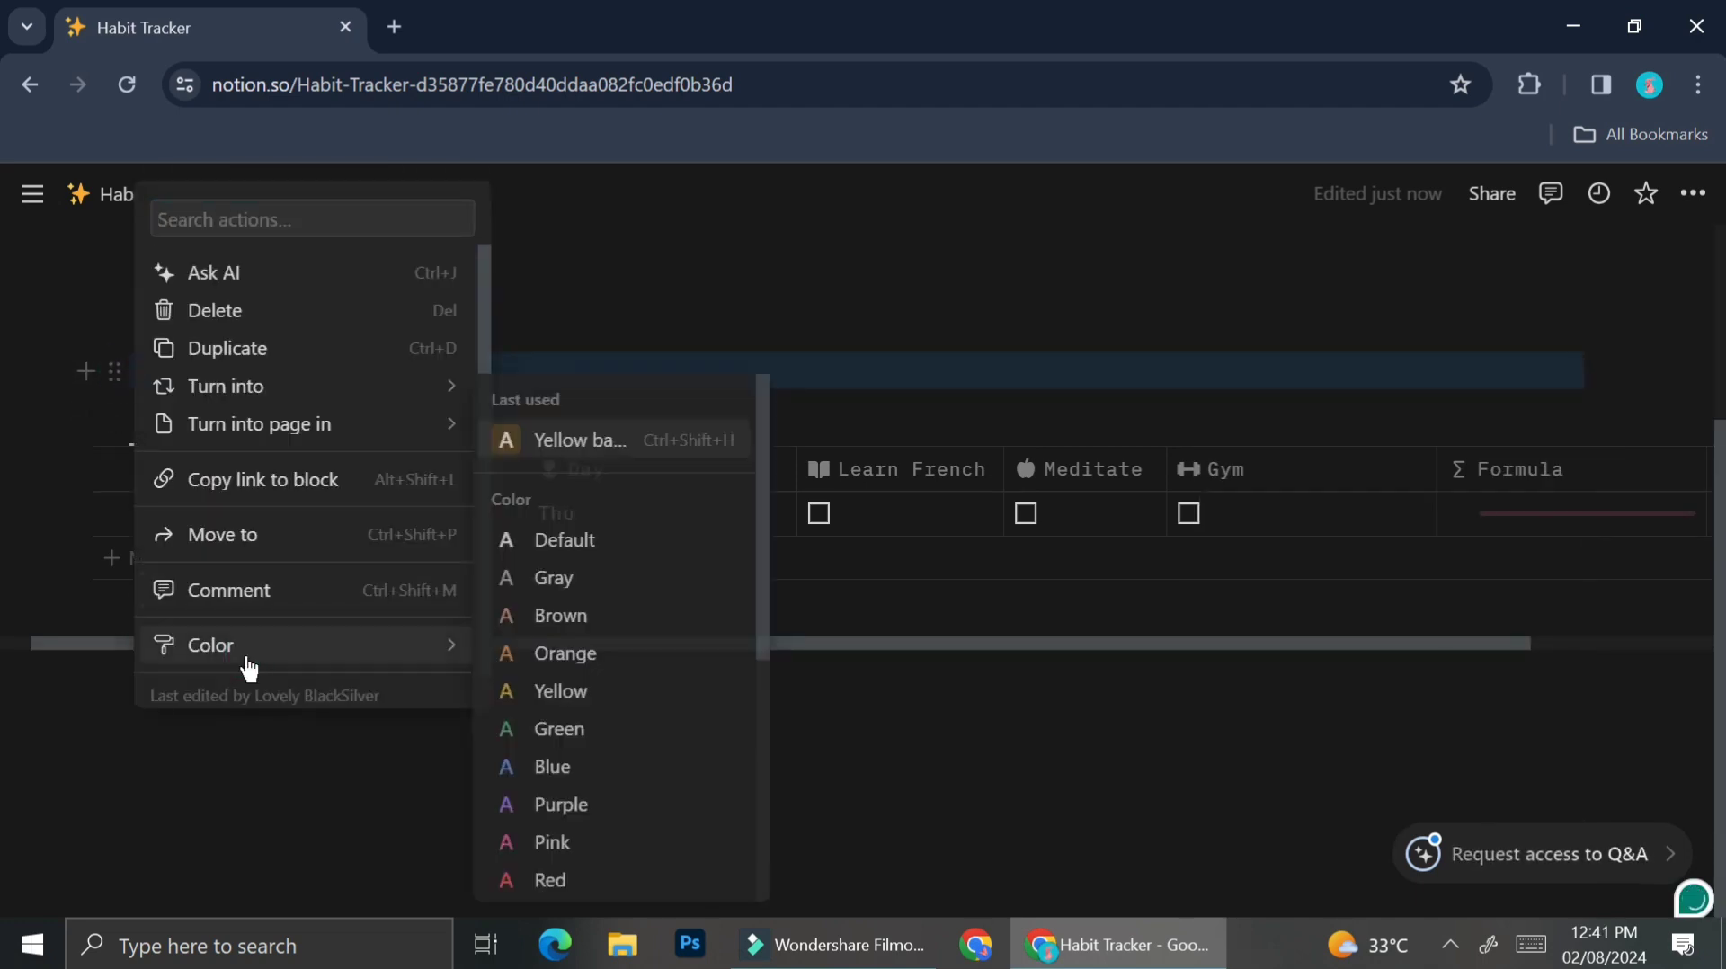
left_click(566, 846)
left_click_drag(114, 420, 184, 369)
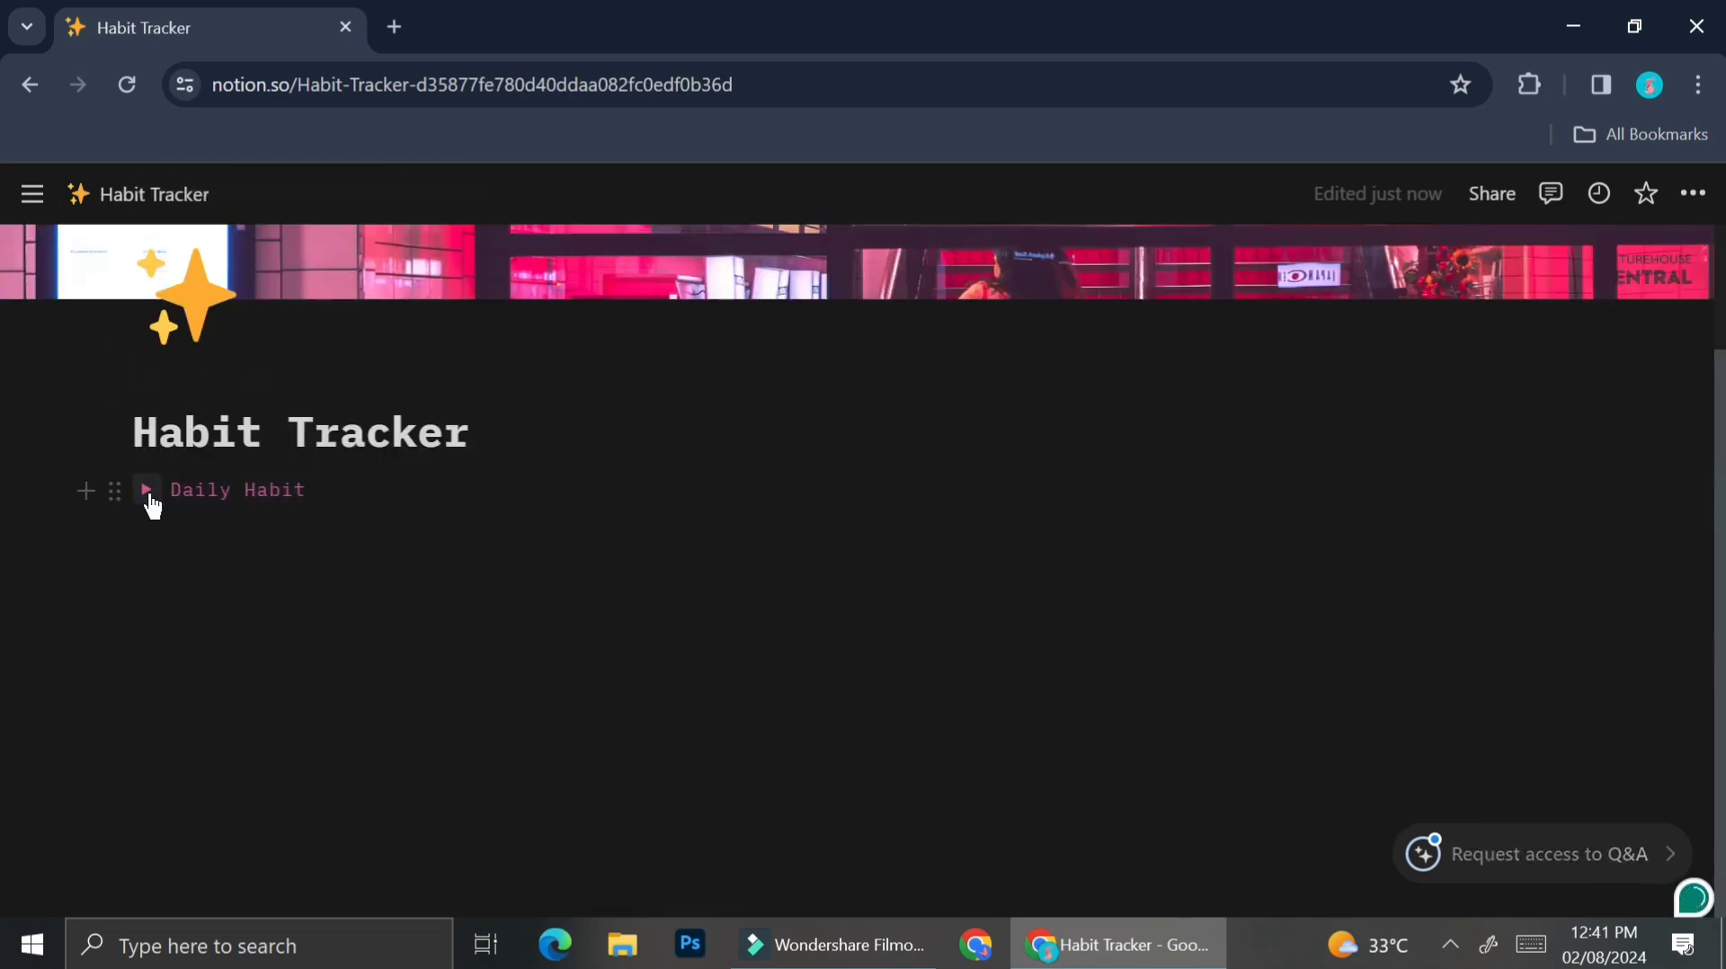
left_click(147, 492)
Add another toggle list below the Daily Habit toggle.
left_click(311, 736)
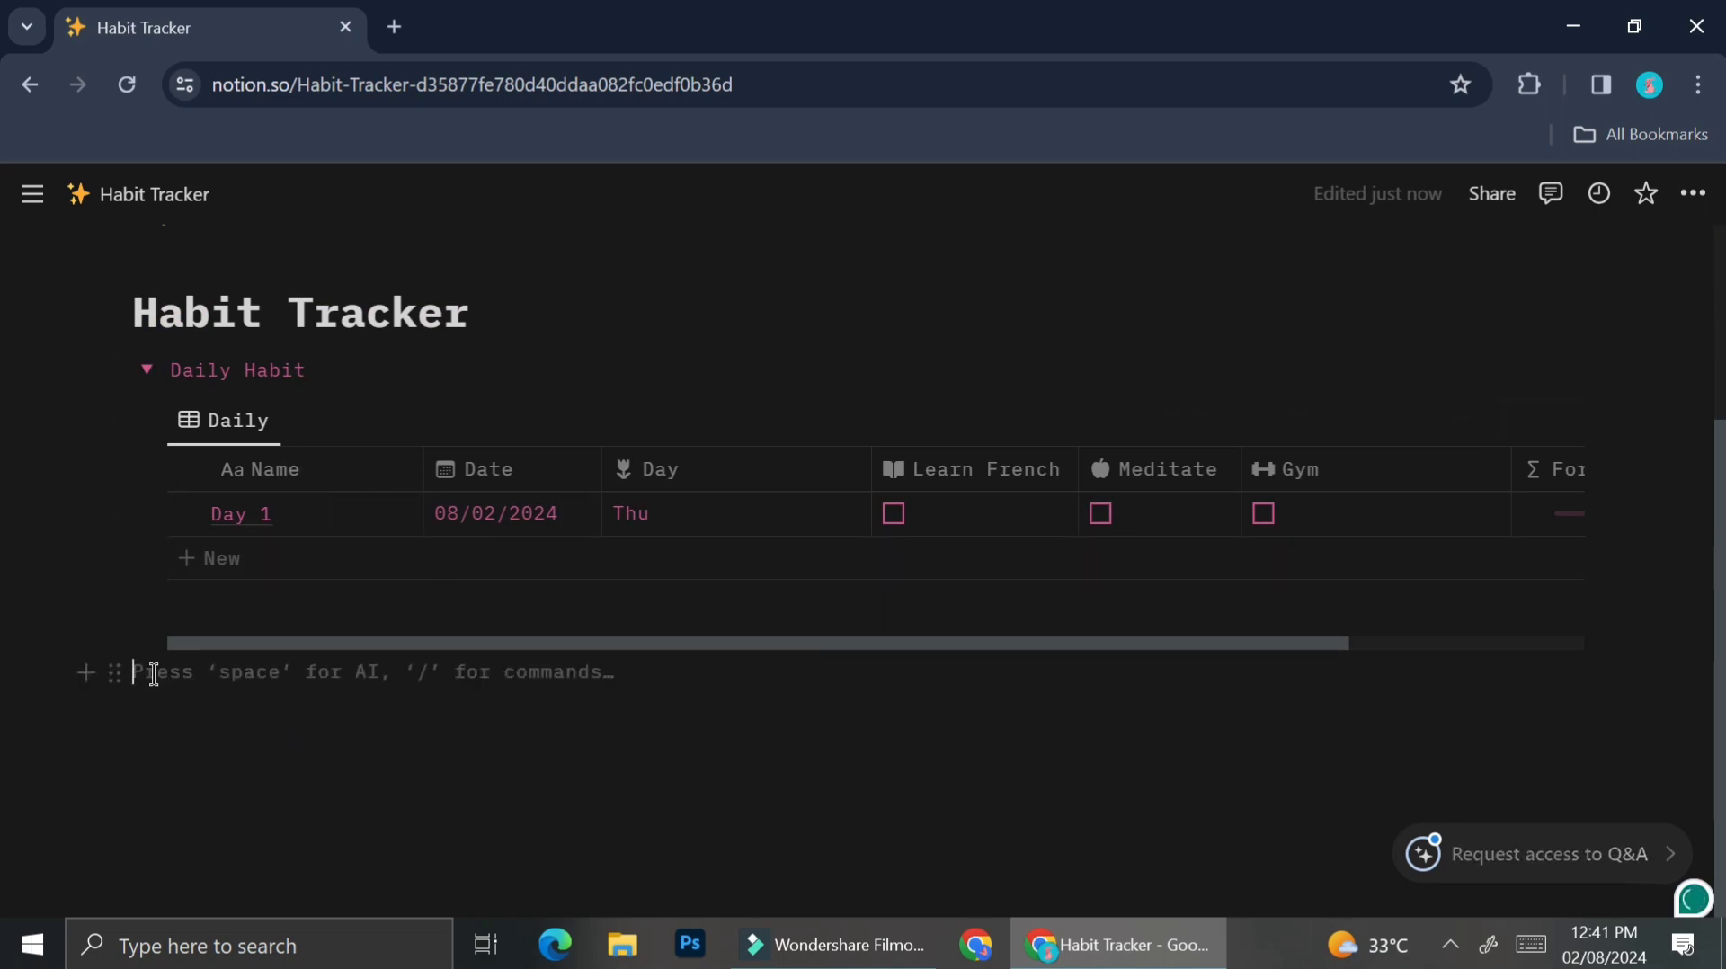
type("/to")
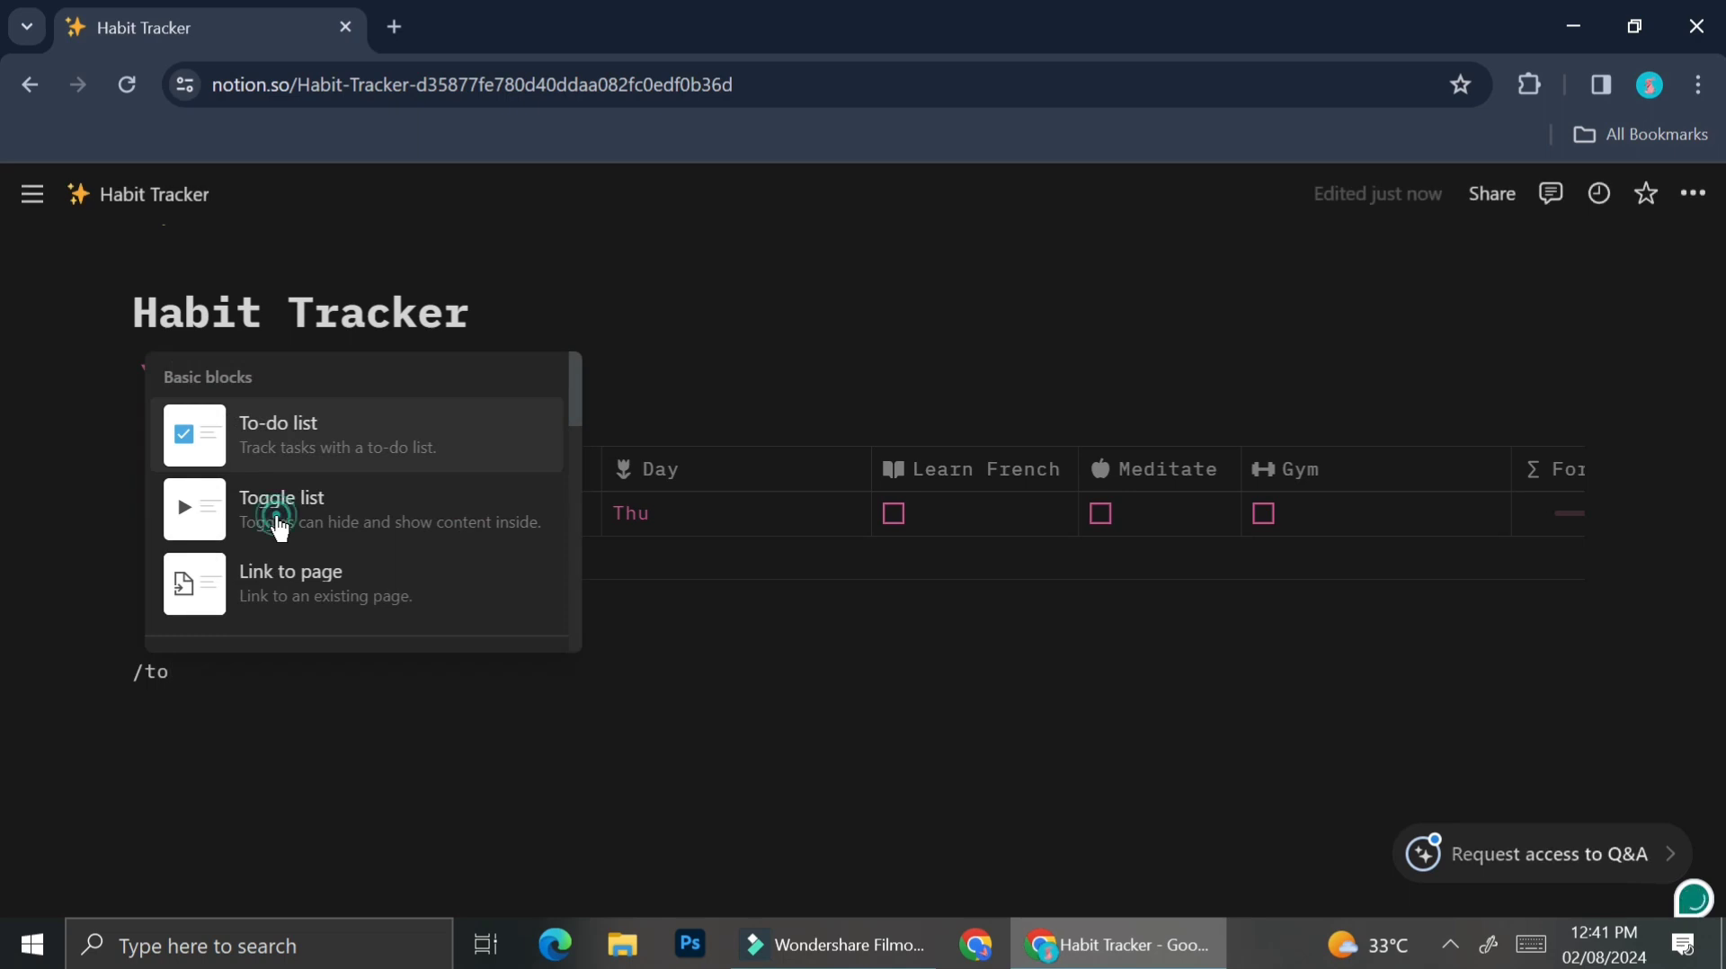
left_click(278, 525)
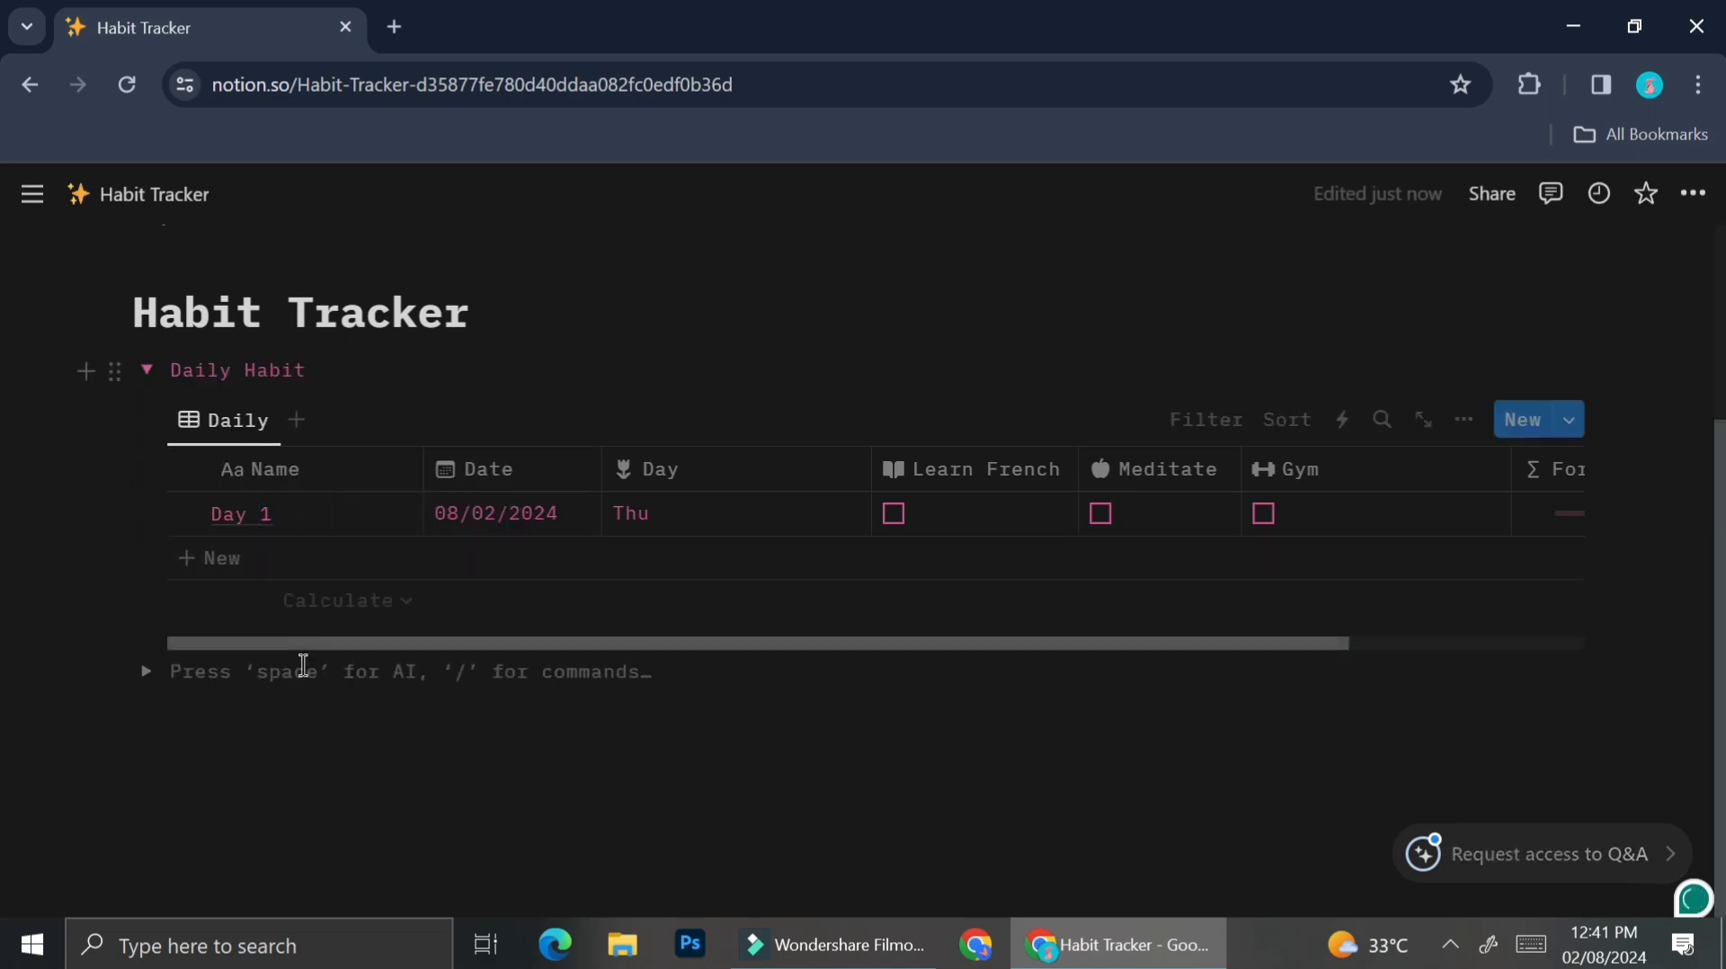
type("/")
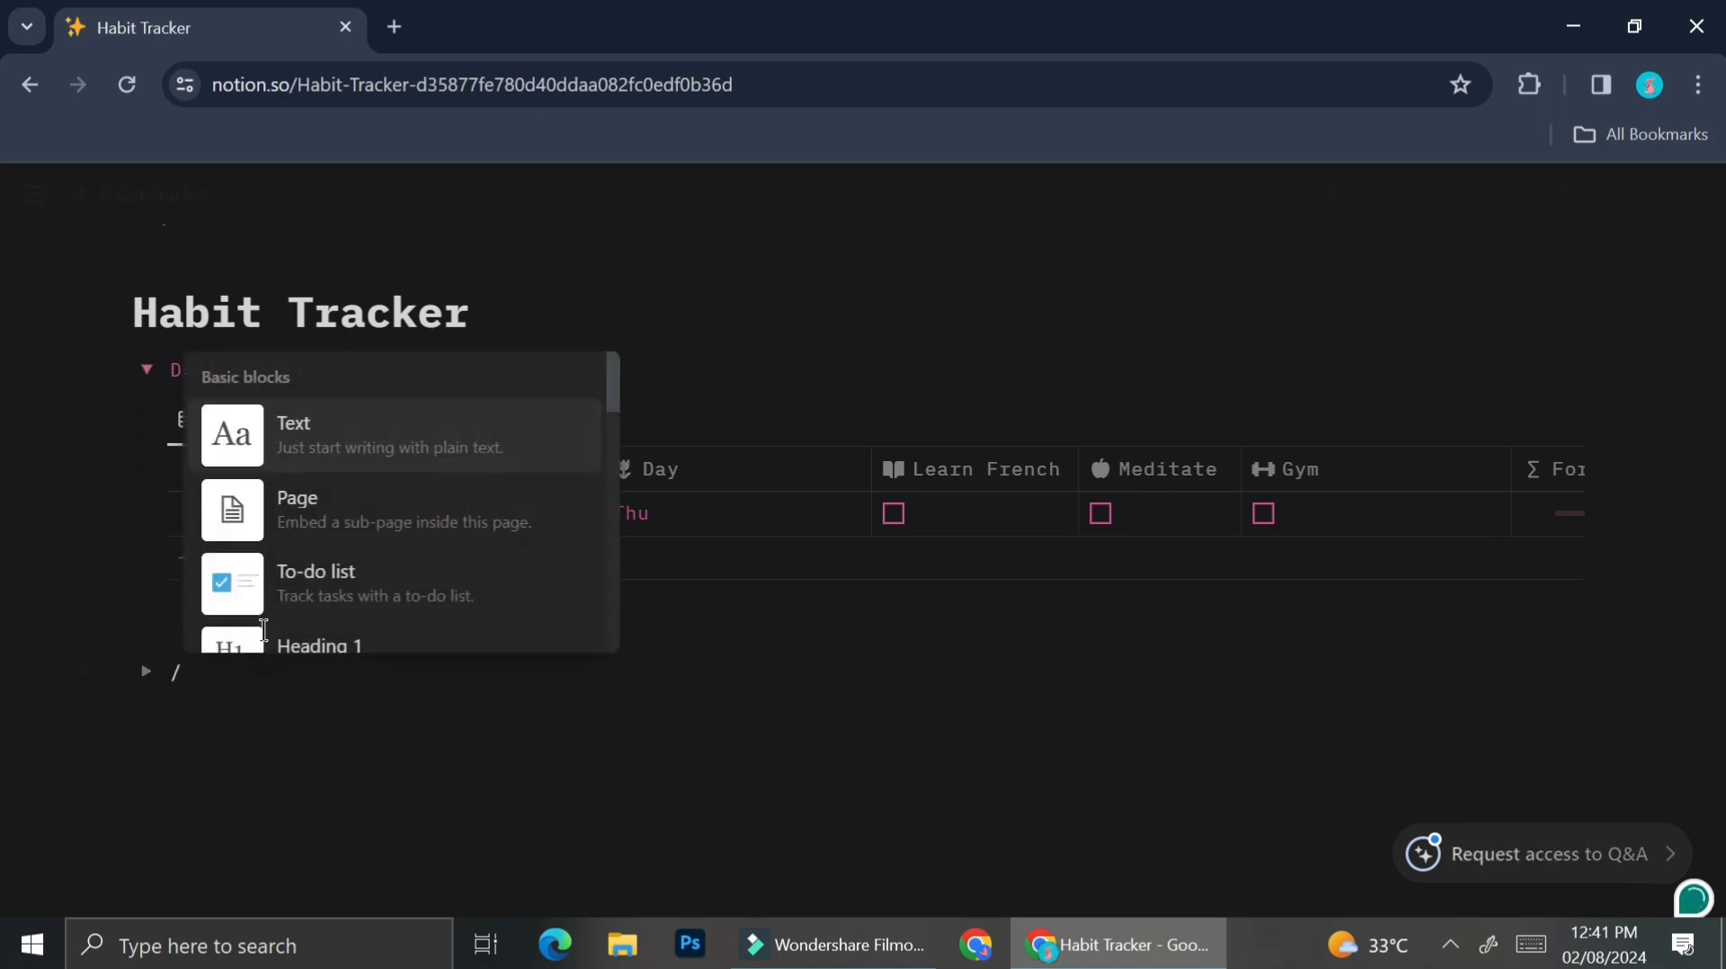
type("tog")
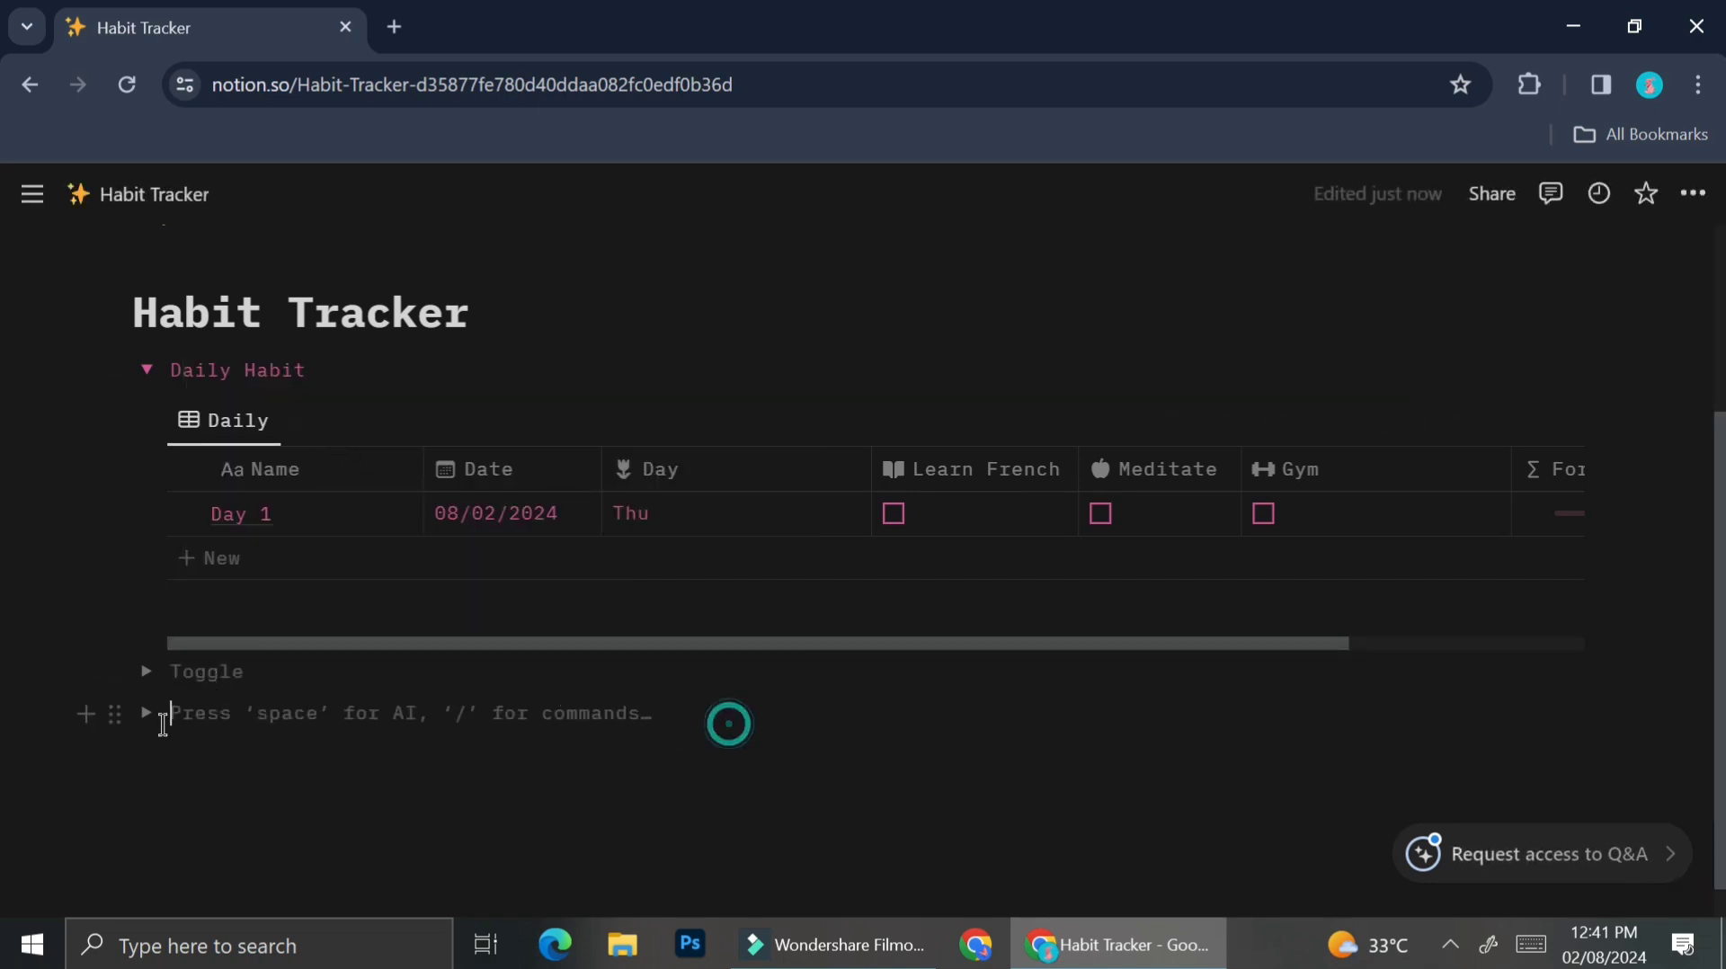
key("Up")
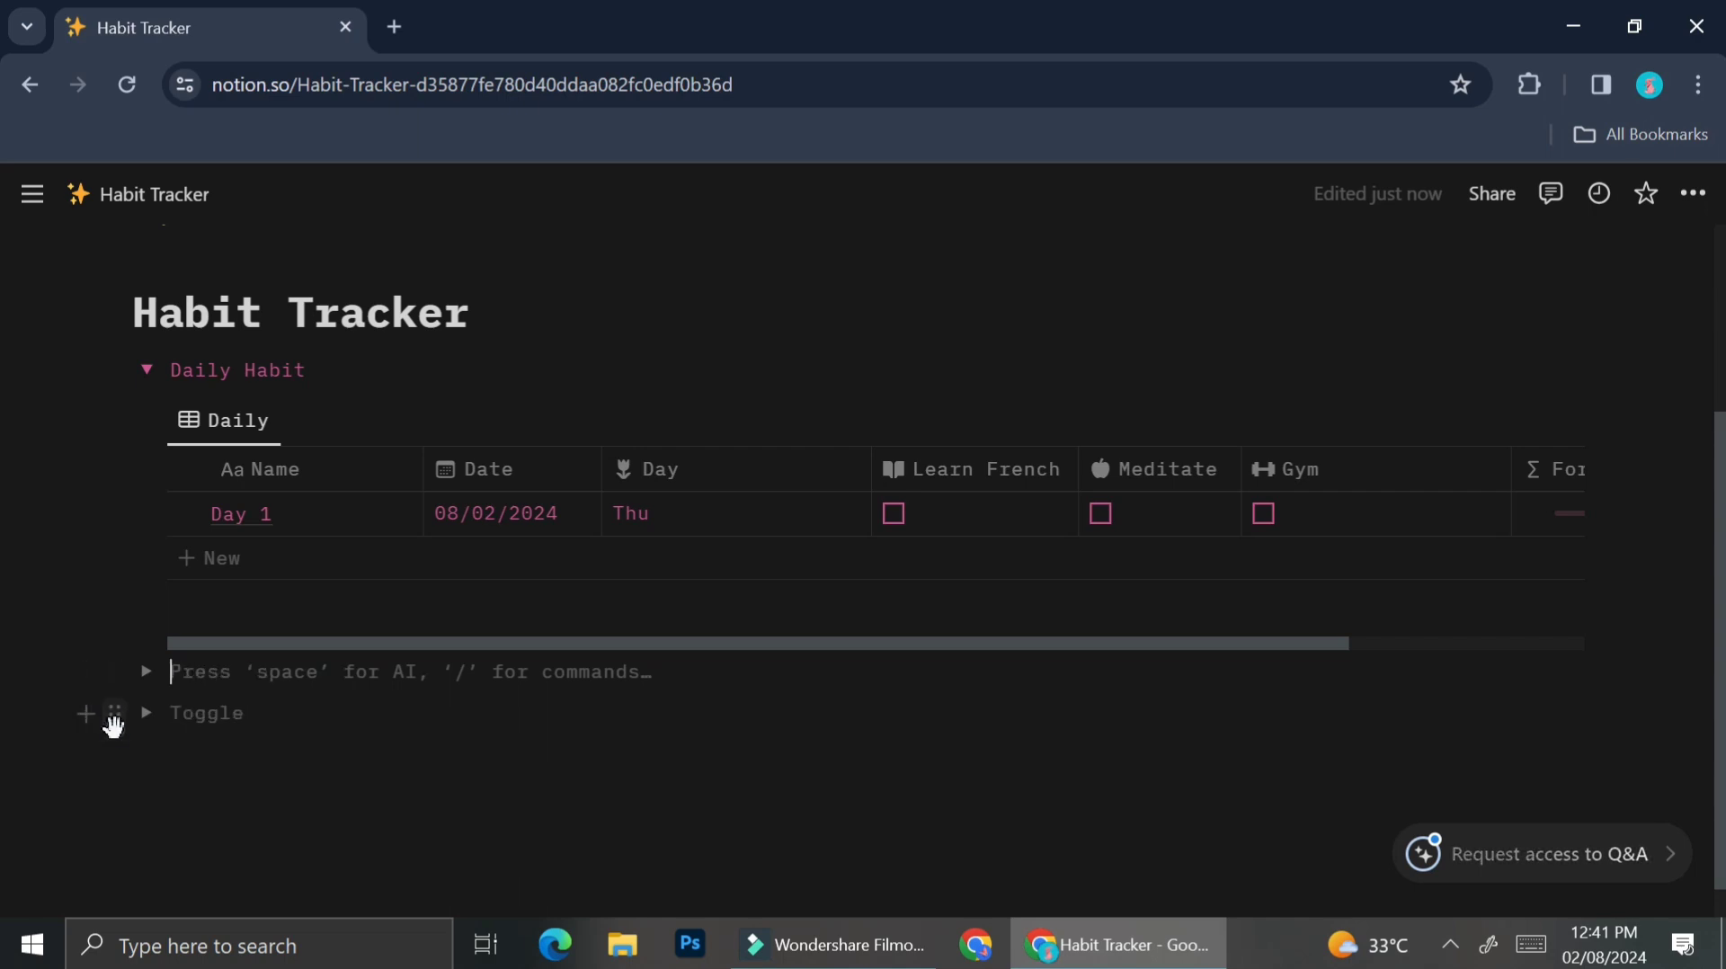
left_click(115, 717)
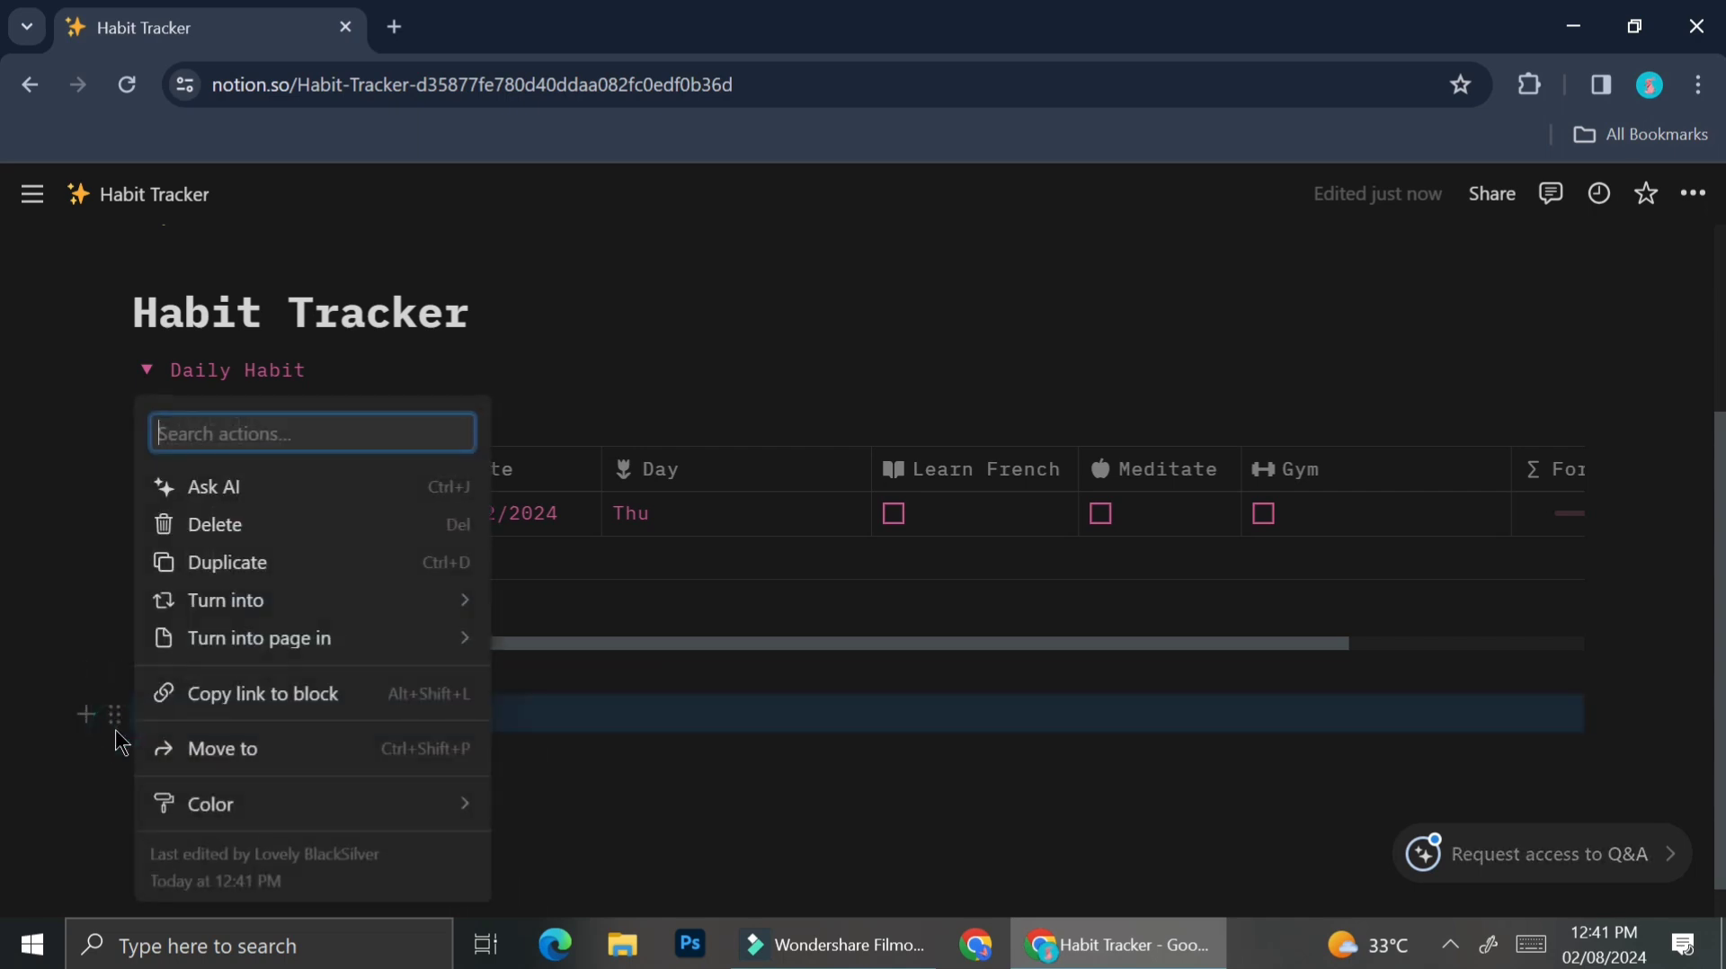
left_click(254, 530)
Name the empty toggle "Weekly Habit" and color it pink.
left_click(177, 670)
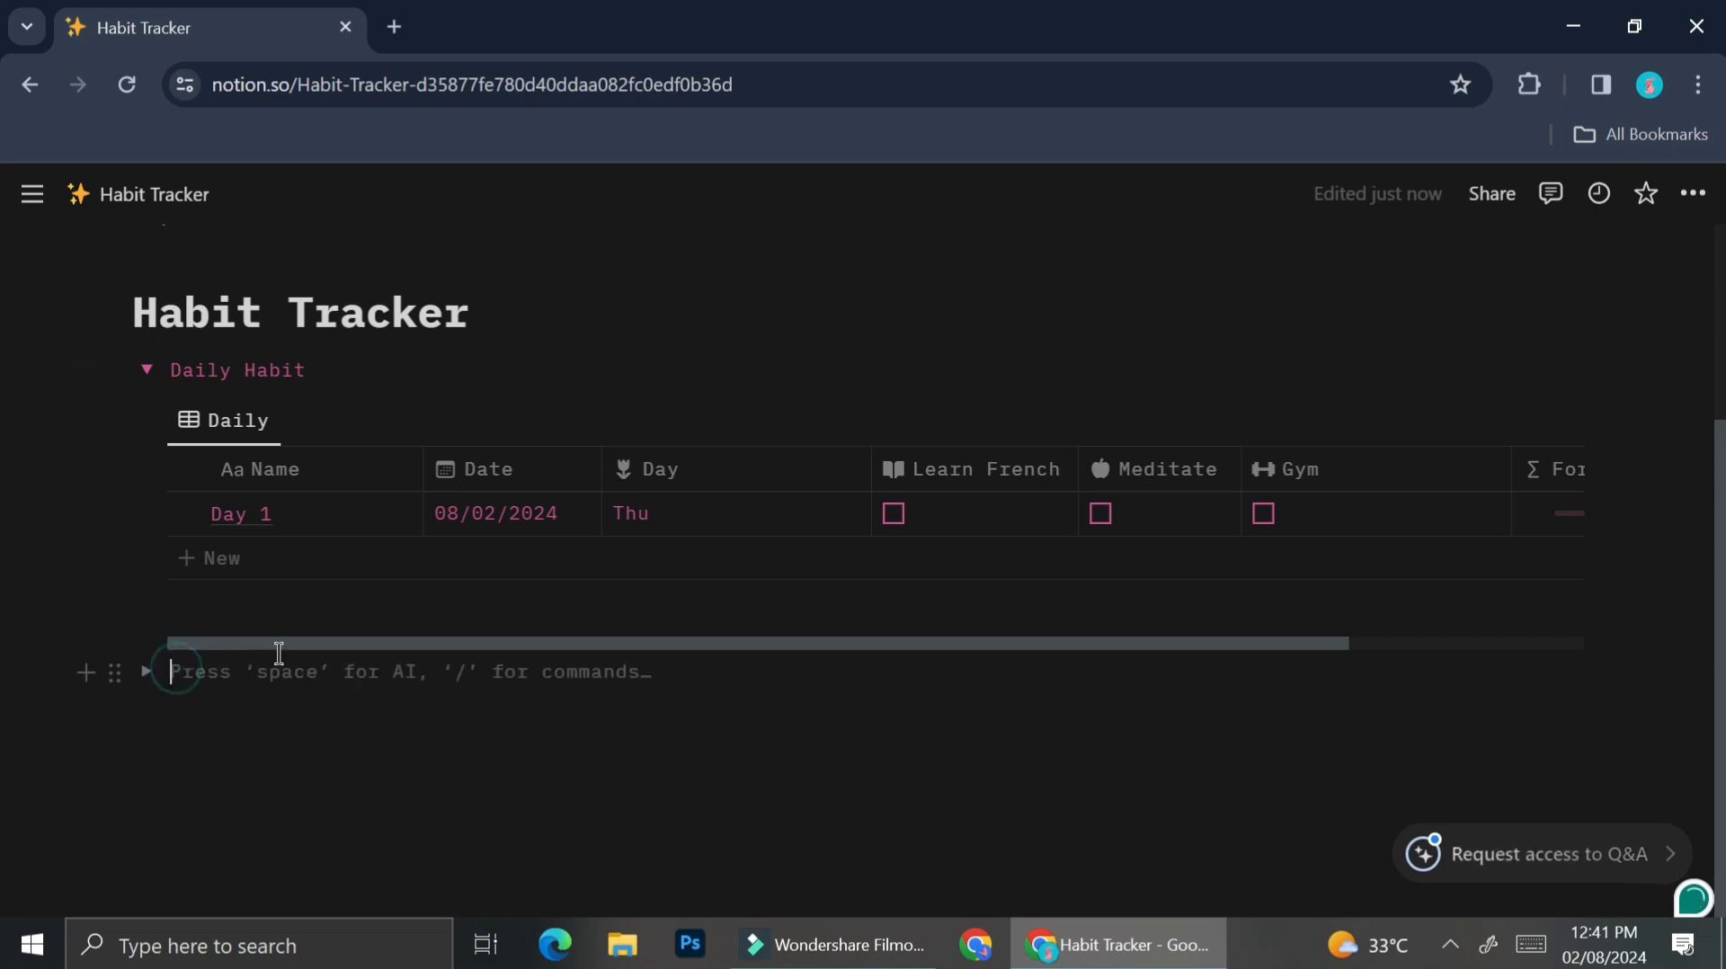
type("Weekly Habit")
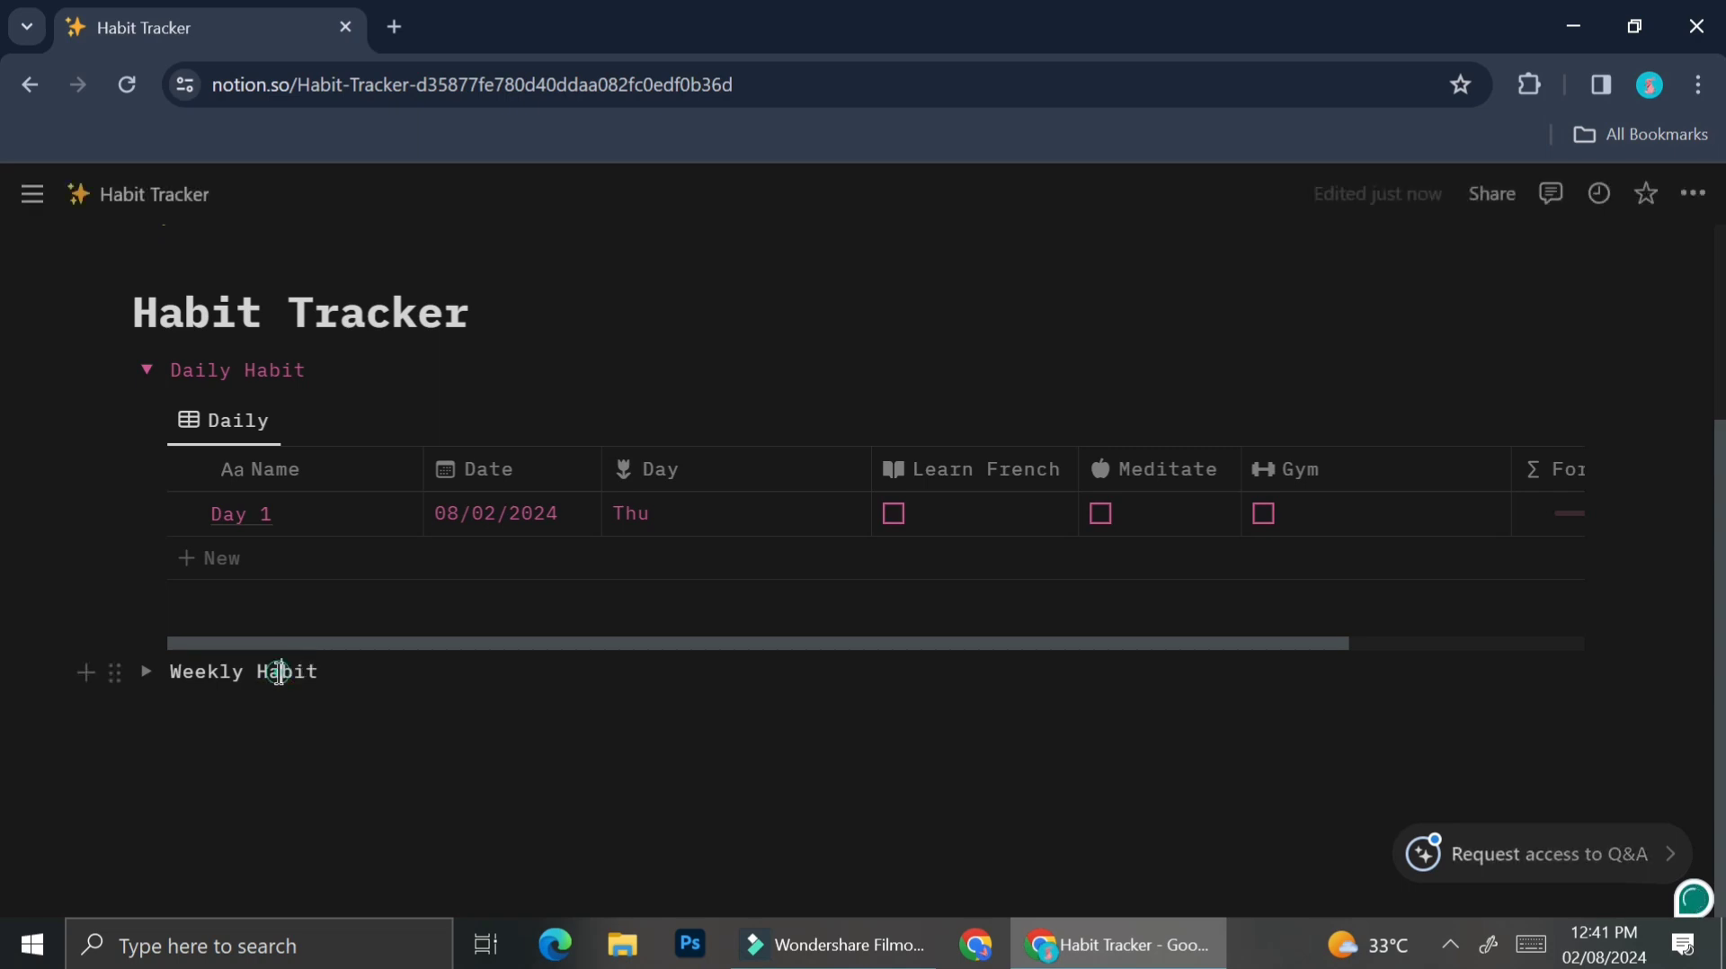
left_click(280, 671)
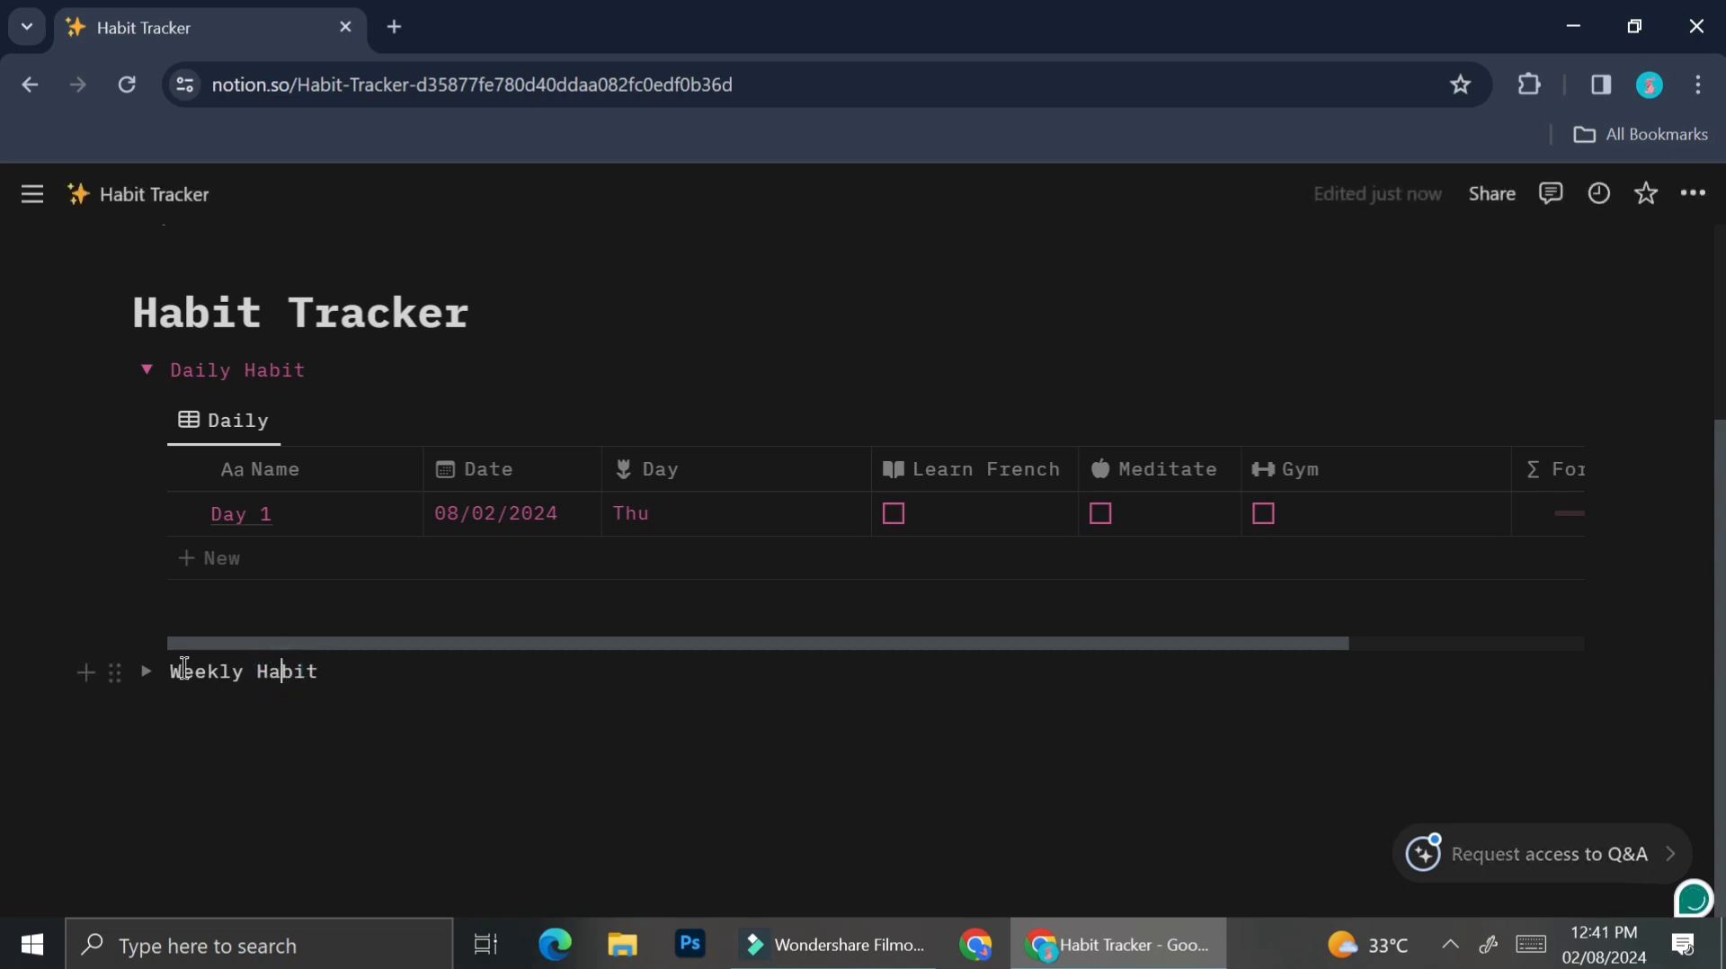
left_click(116, 673)
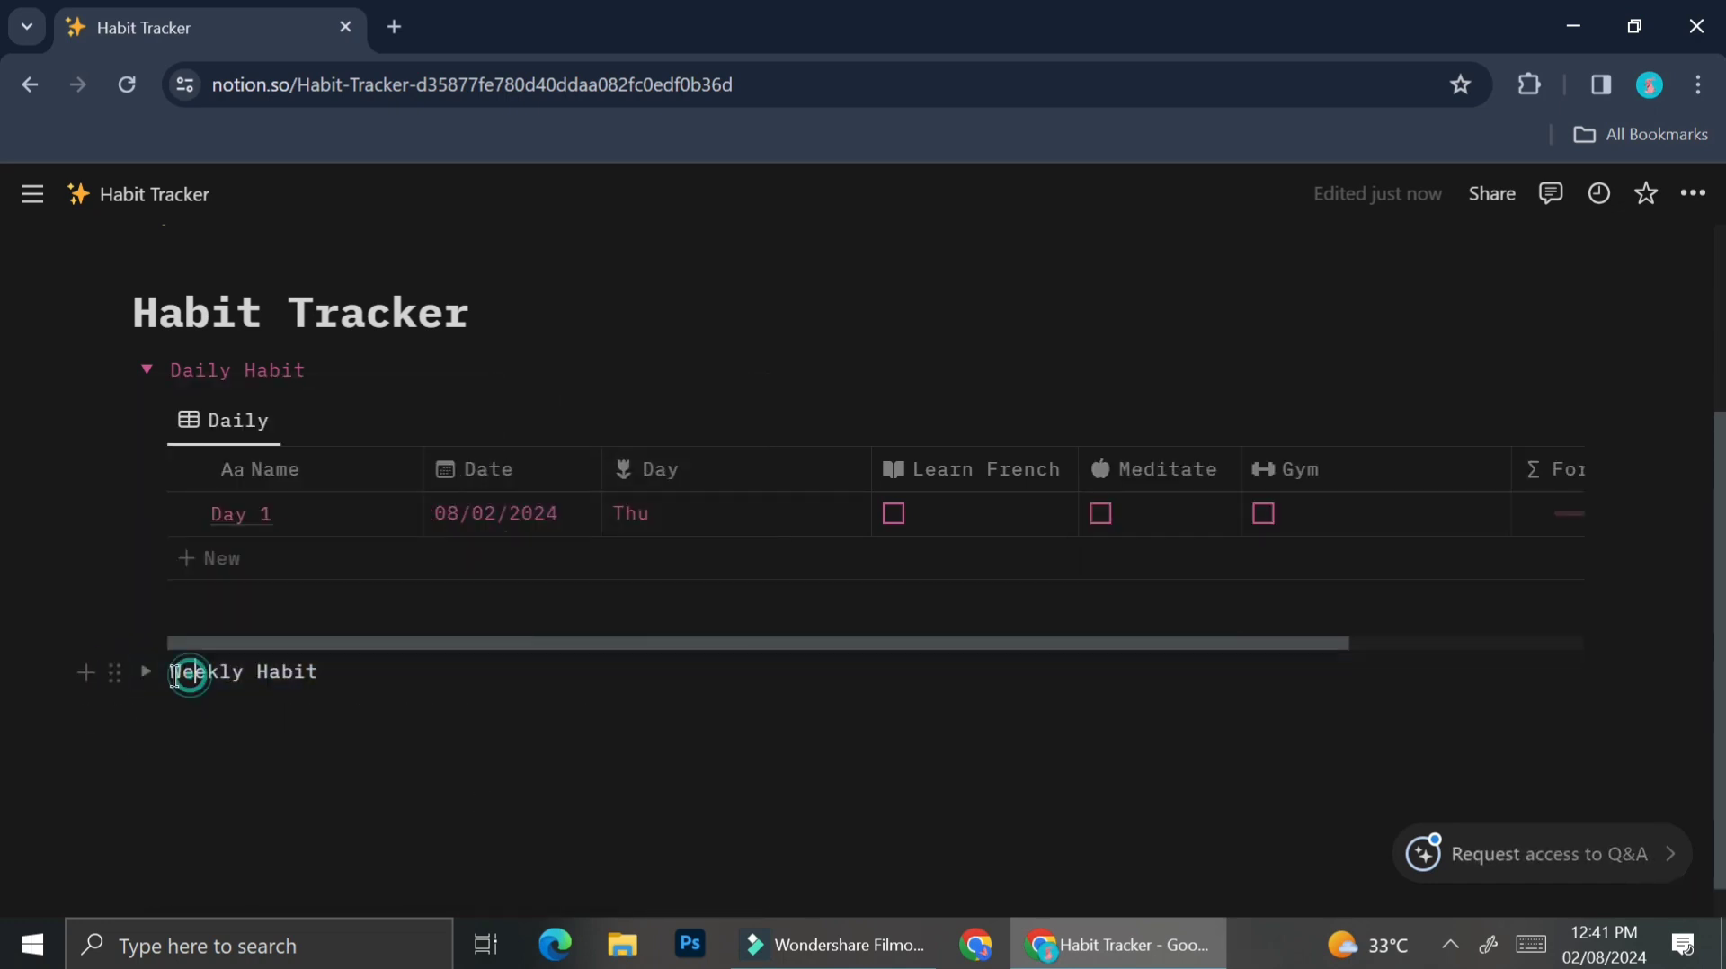
left_click(375, 669)
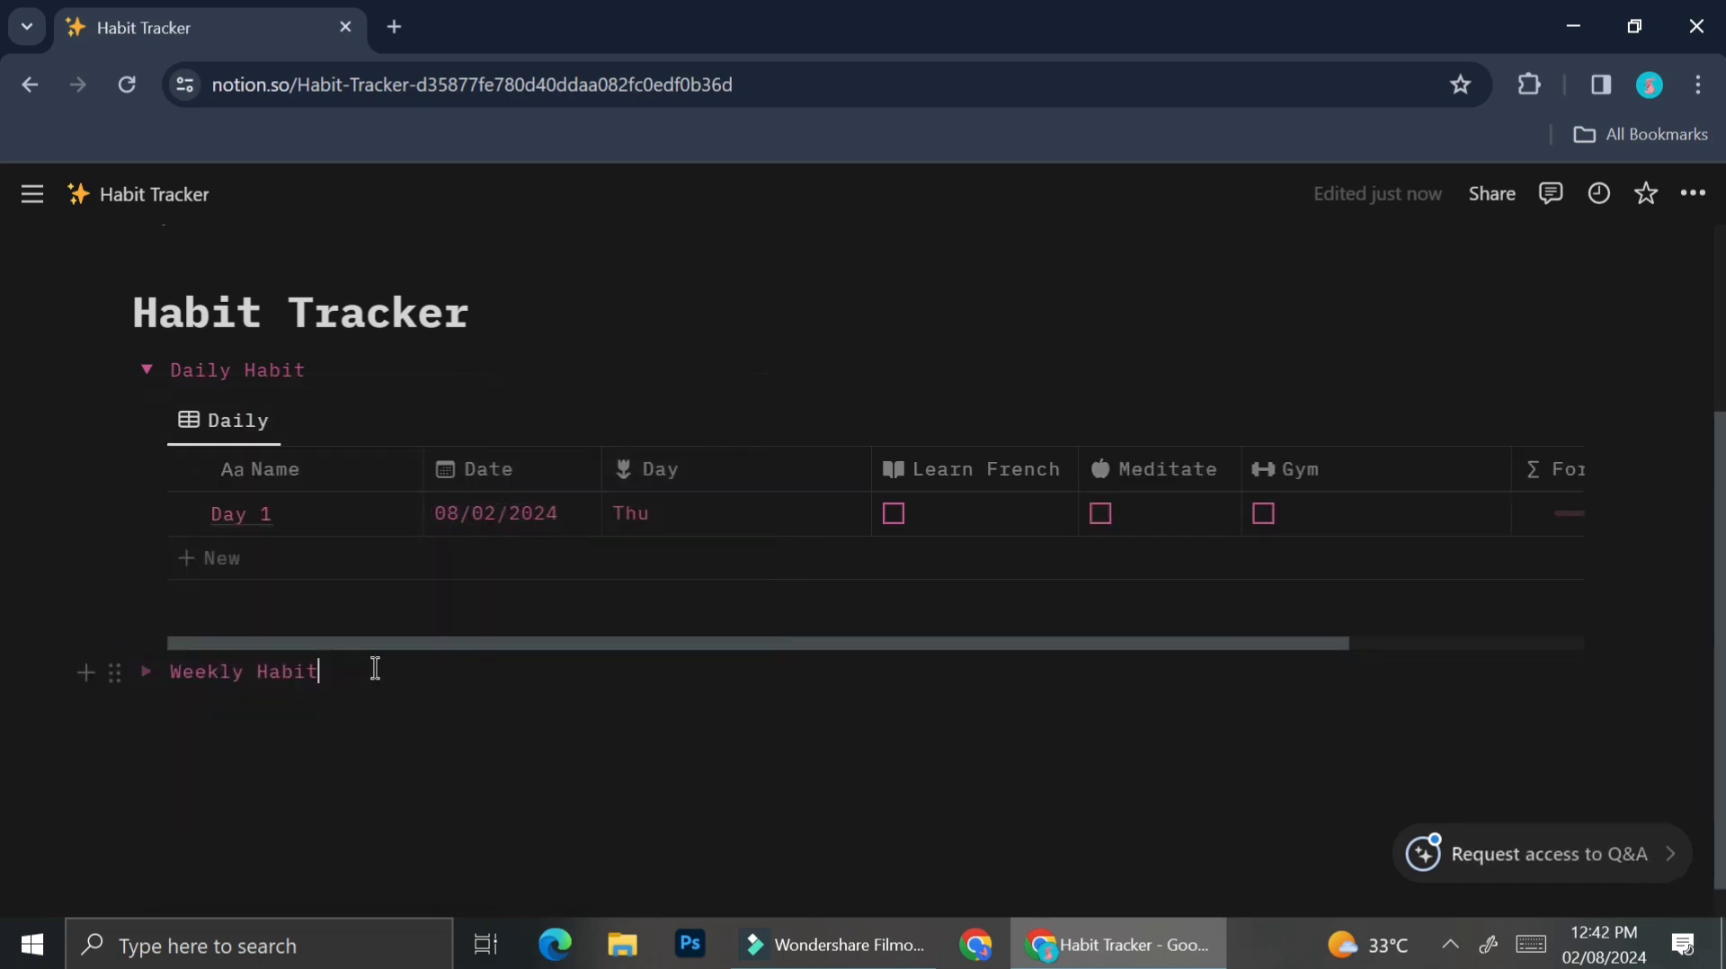
Create a new table database inside the Weekly Habit toggle and title it "Weekly Habit".
left_click(146, 672)
left_click(175, 723)
type("/")
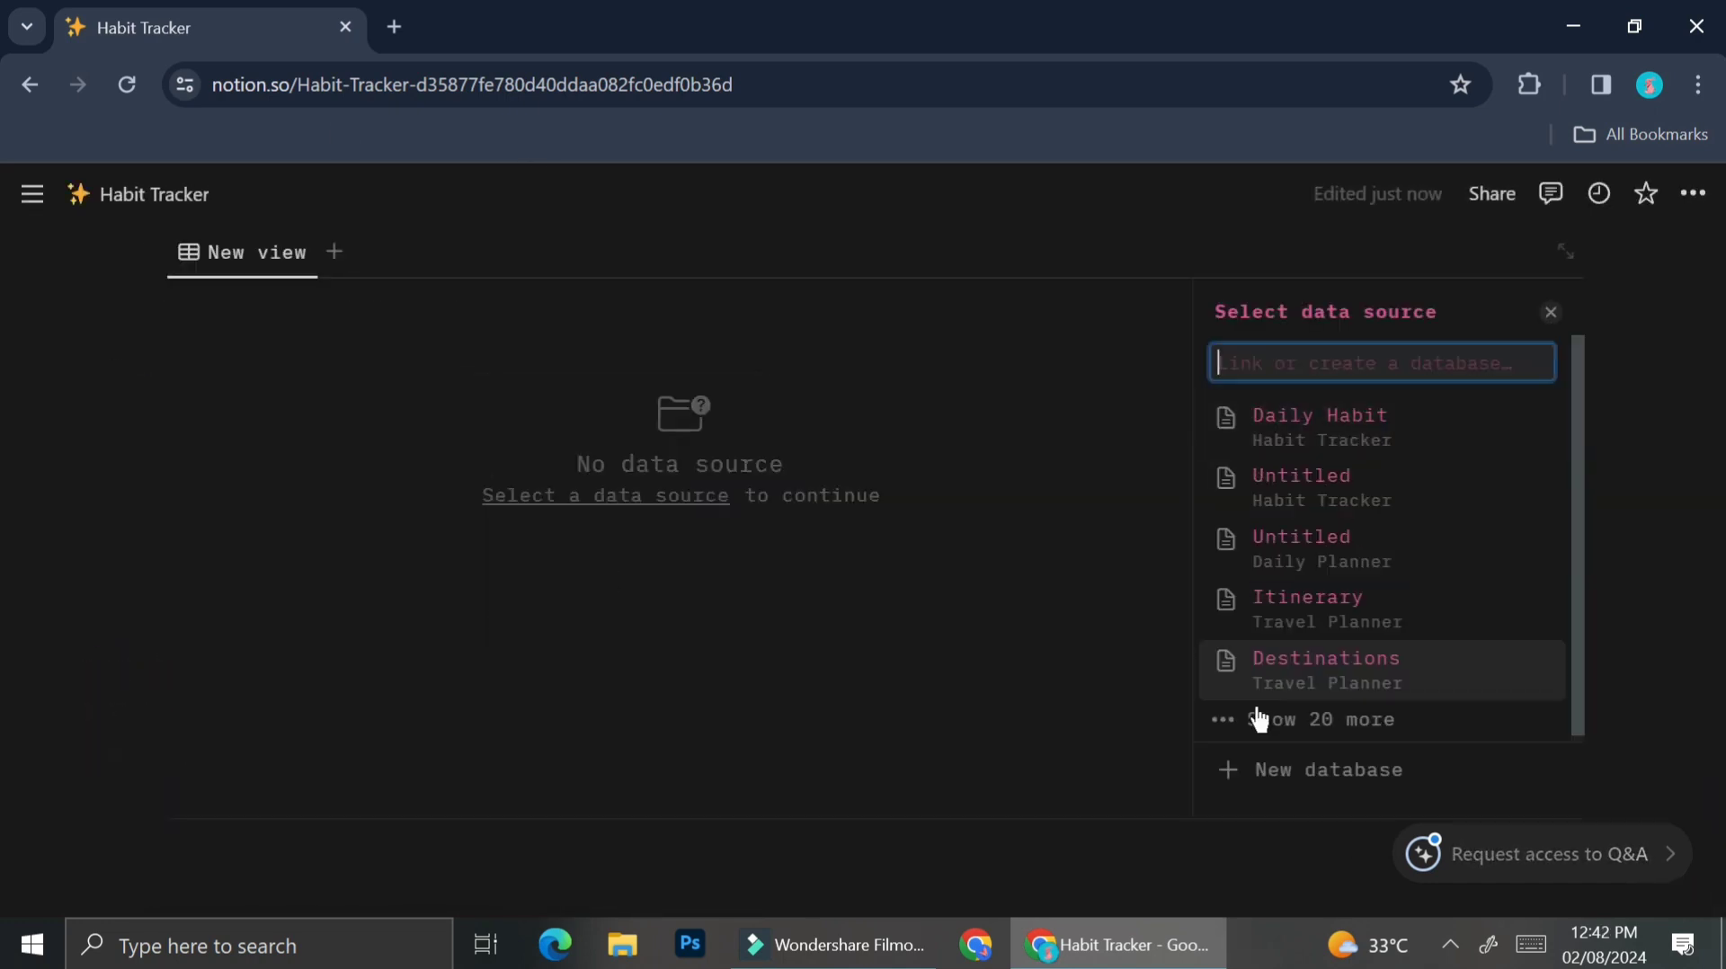
left_click(1295, 770)
left_click(197, 589)
type("Weekly Habit")
Hide the Weekly Habit database title and rename its table view to "Weekly".
left_click(424, 583)
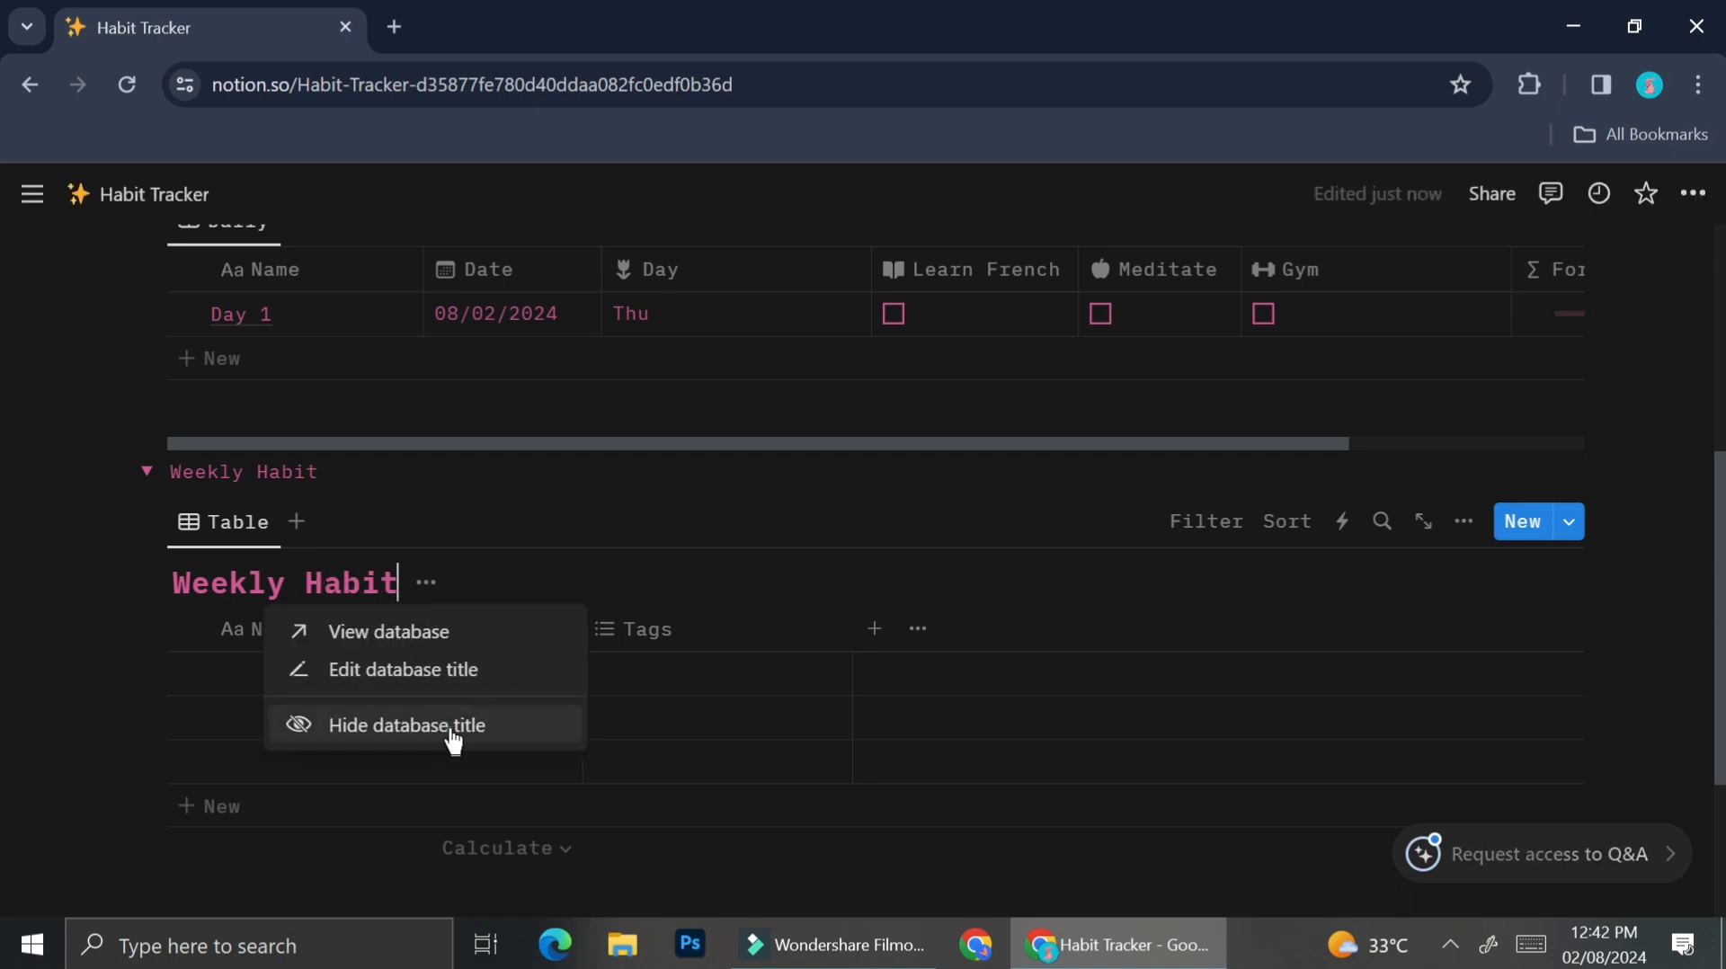
left_click(450, 734)
type("Weekly")
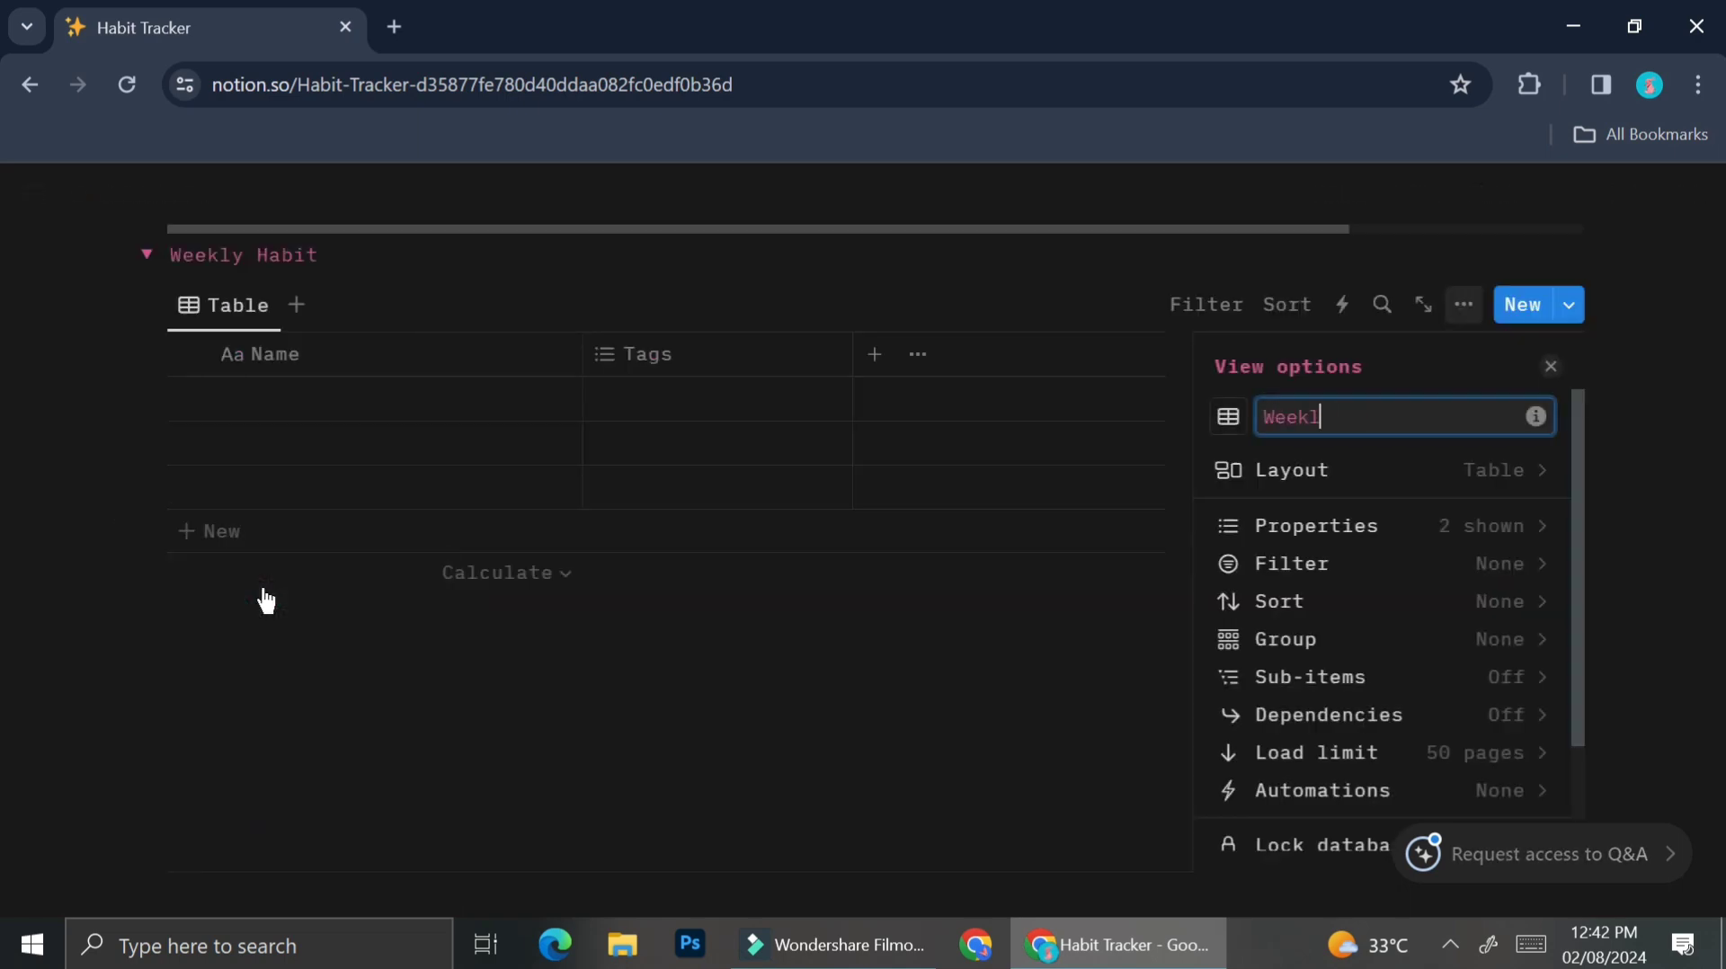
left_click(1226, 417)
key("Escape")
key("Escape")
scroll(672, 381, "up", 6)
scroll(672, 380, "down", 3)
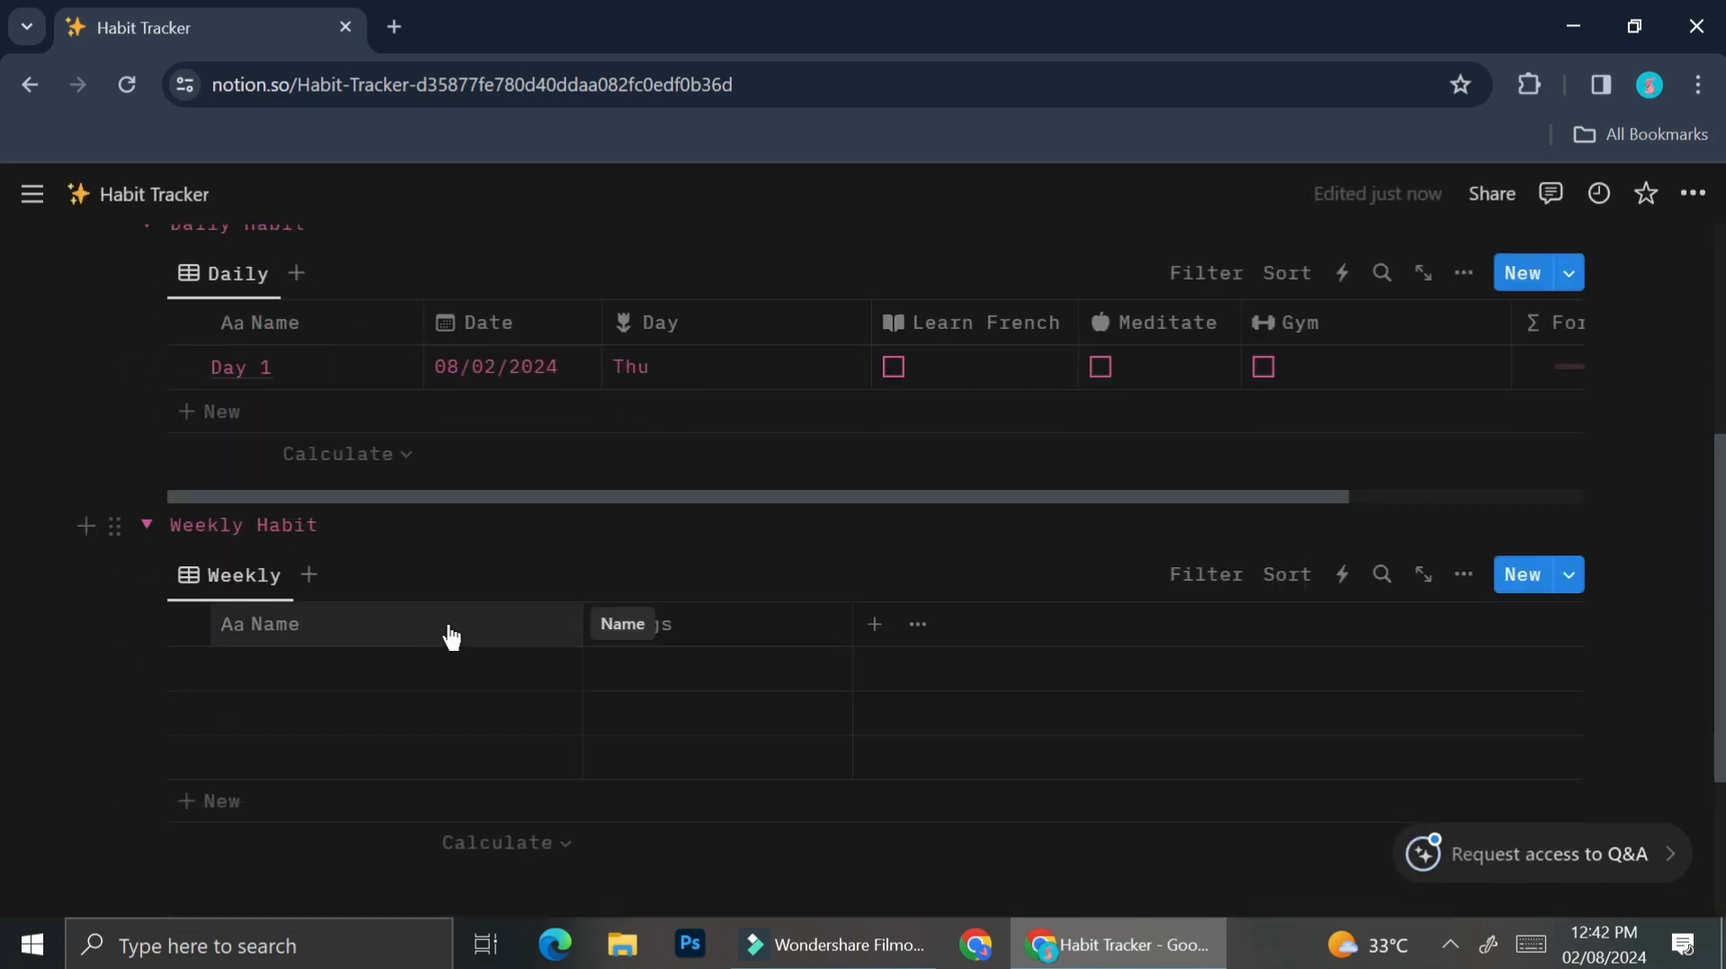
Name the first weekly row "Week 1" and change the Tags property into a Date property named "Date".
left_click(386, 666)
type("Week 1")
left_click(644, 620)
left_click(693, 485)
left_click(1501, 481)
scroll(1349, 459, "down", 2)
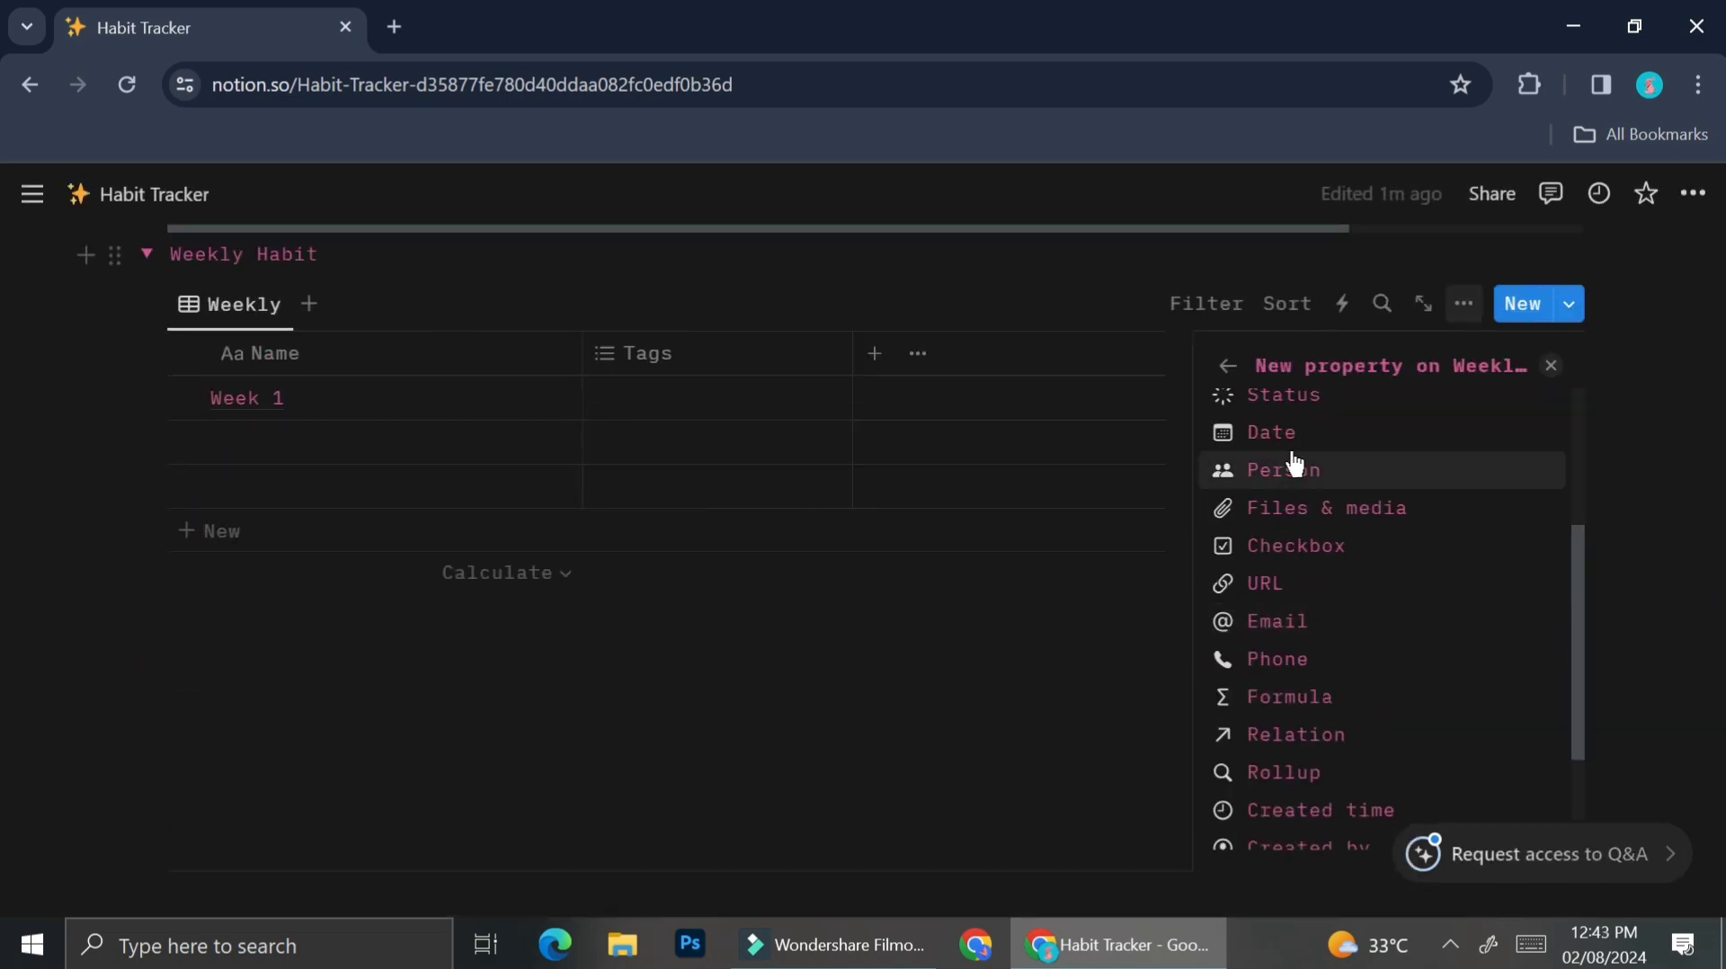
left_click(1275, 433)
left_click(1365, 413)
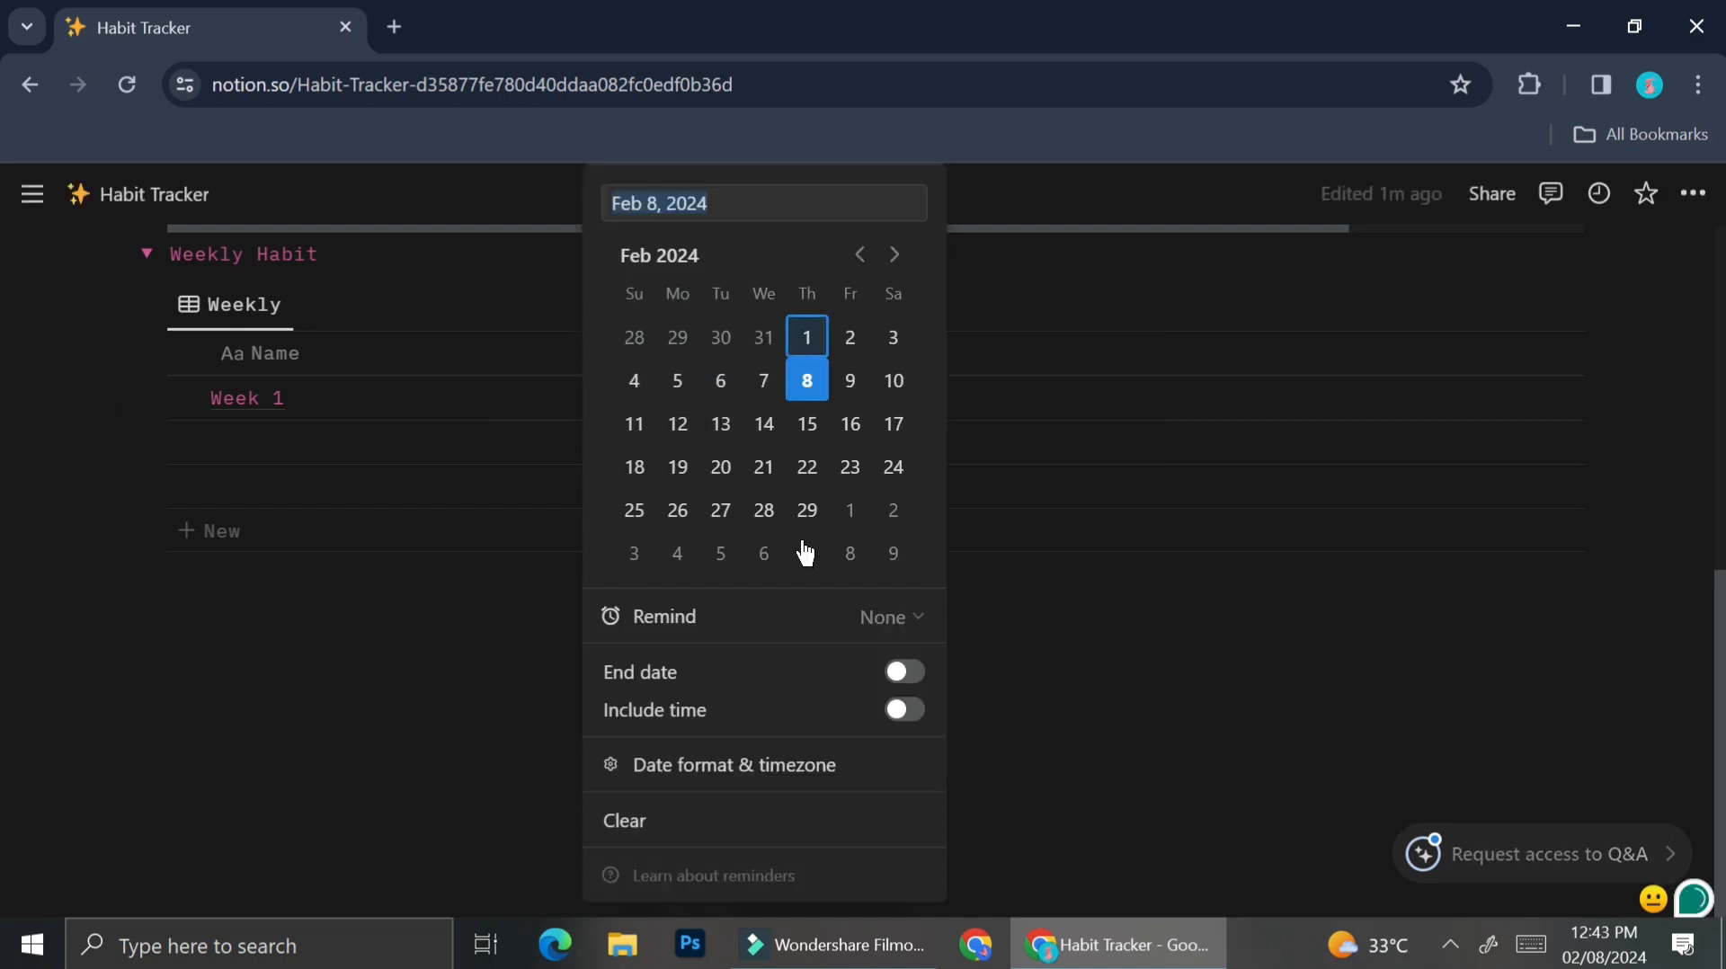
Give Week 1 the date range February 4 to February 10, 2024, and narrow the Name column.
left_click(904, 672)
left_click(634, 380)
left_click(893, 380)
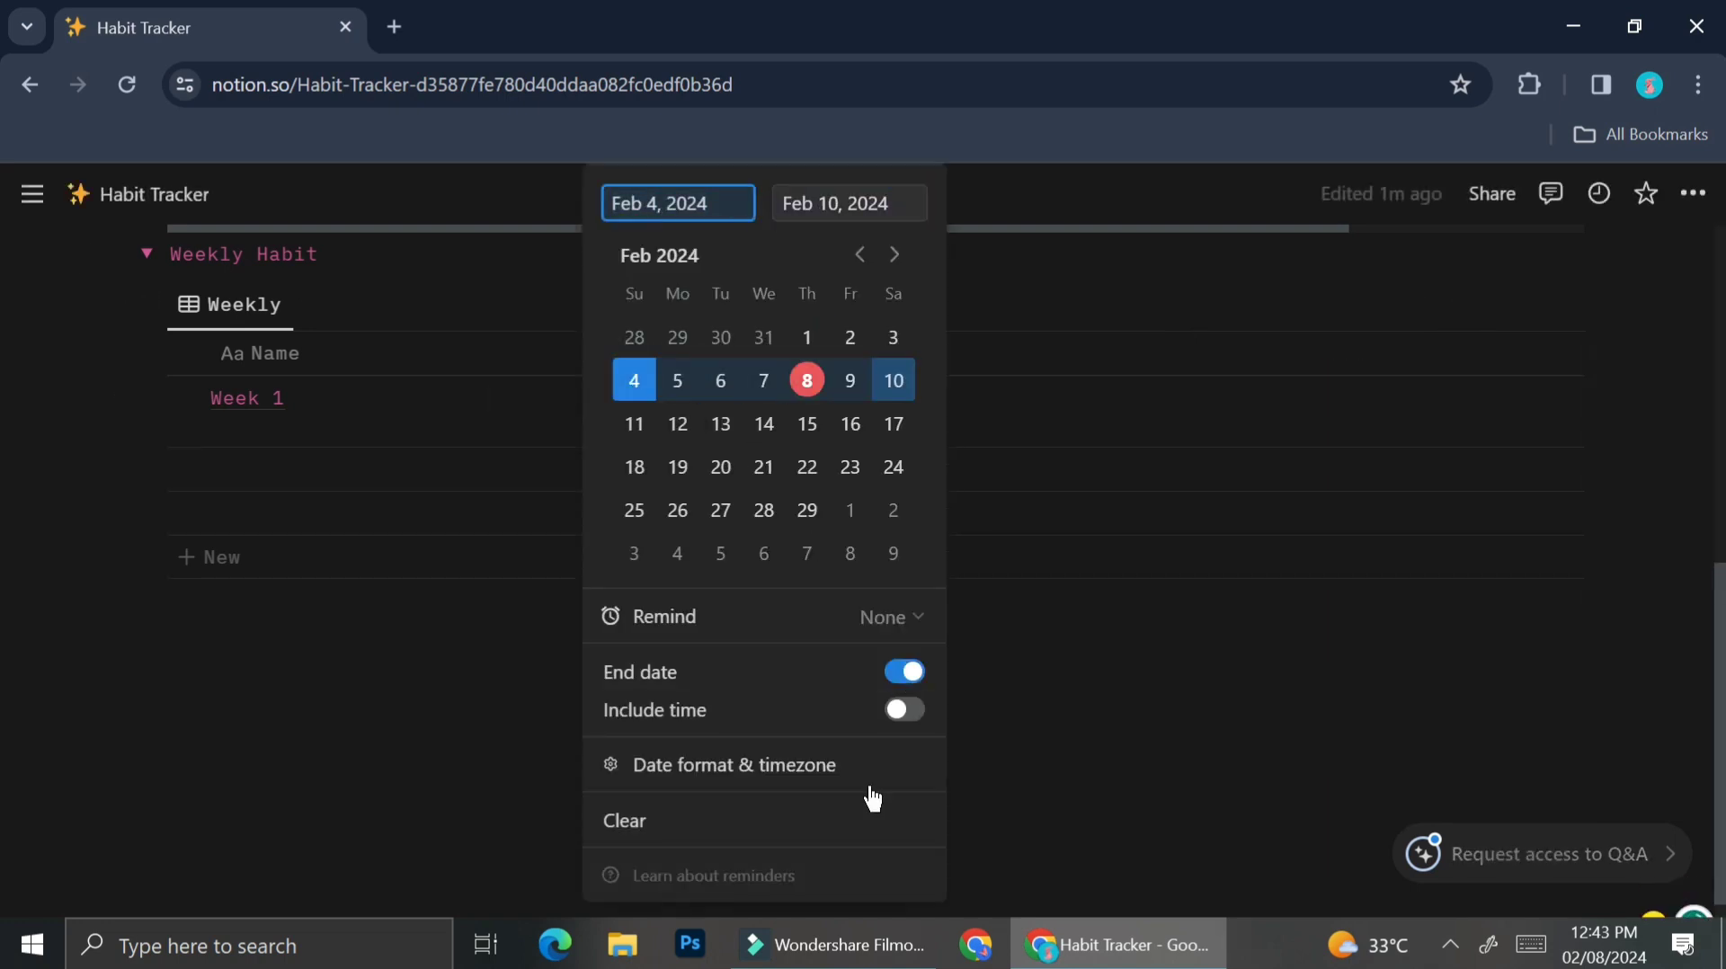
left_click(1021, 683)
left_click_drag(582, 354, 380, 353)
scroll(682, 512, "down", 1)
left_click(672, 328)
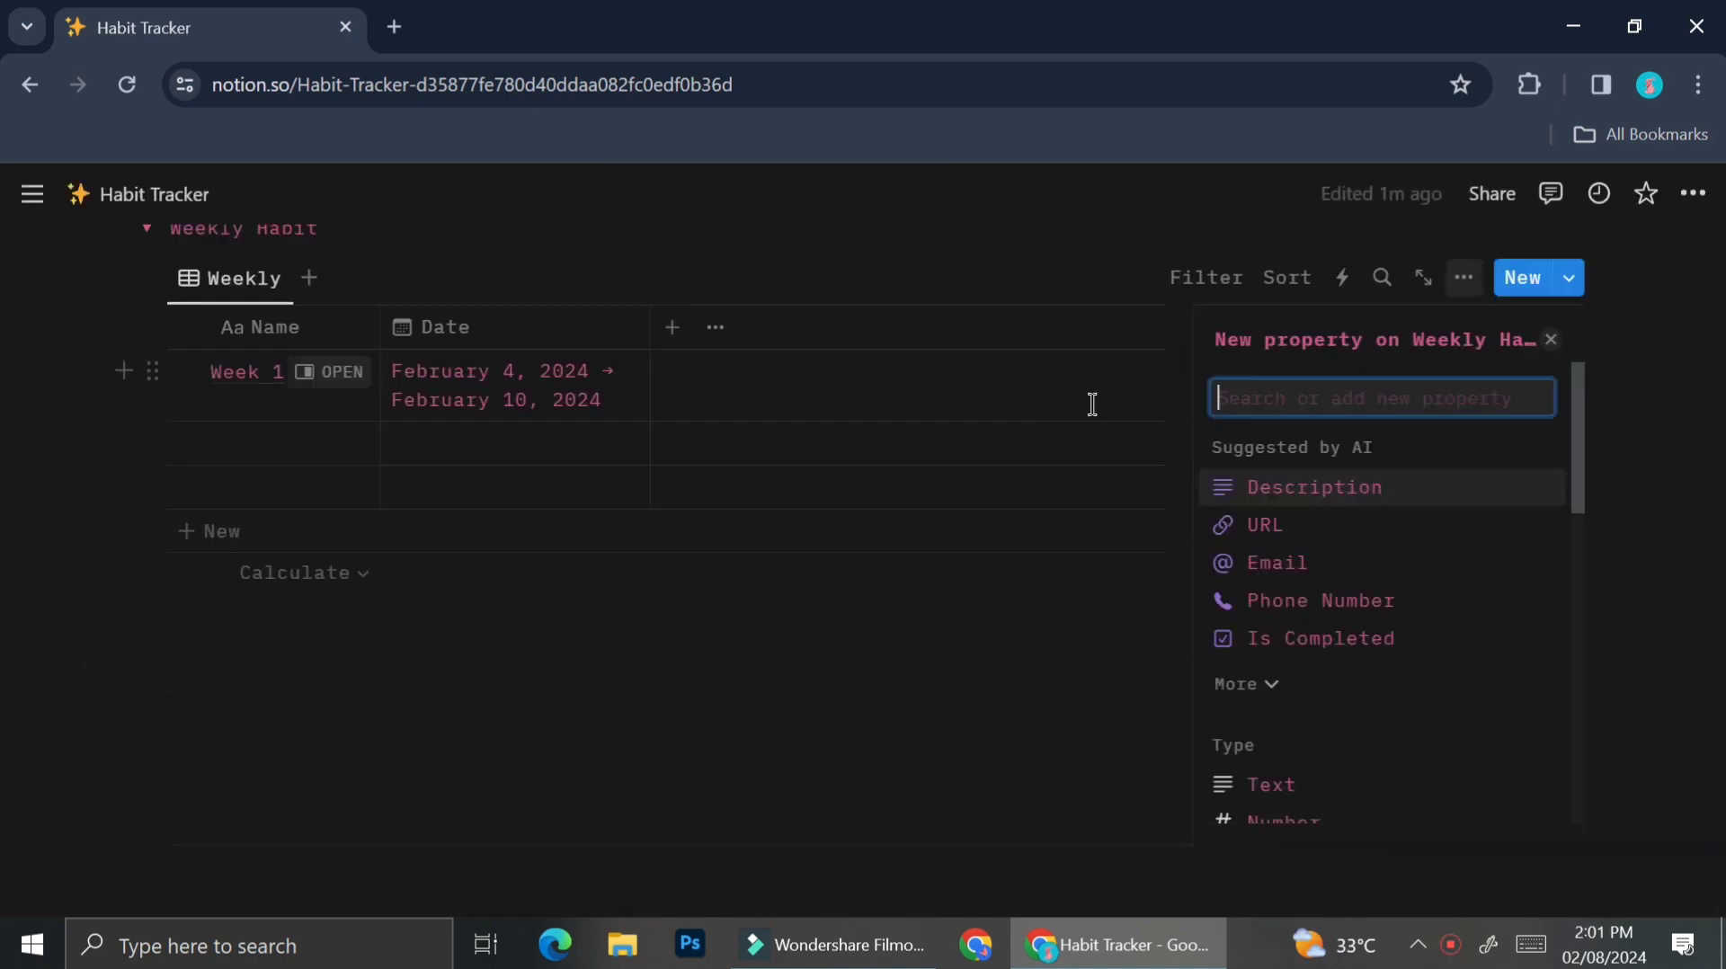
type("Habi")
left_click(686, 339)
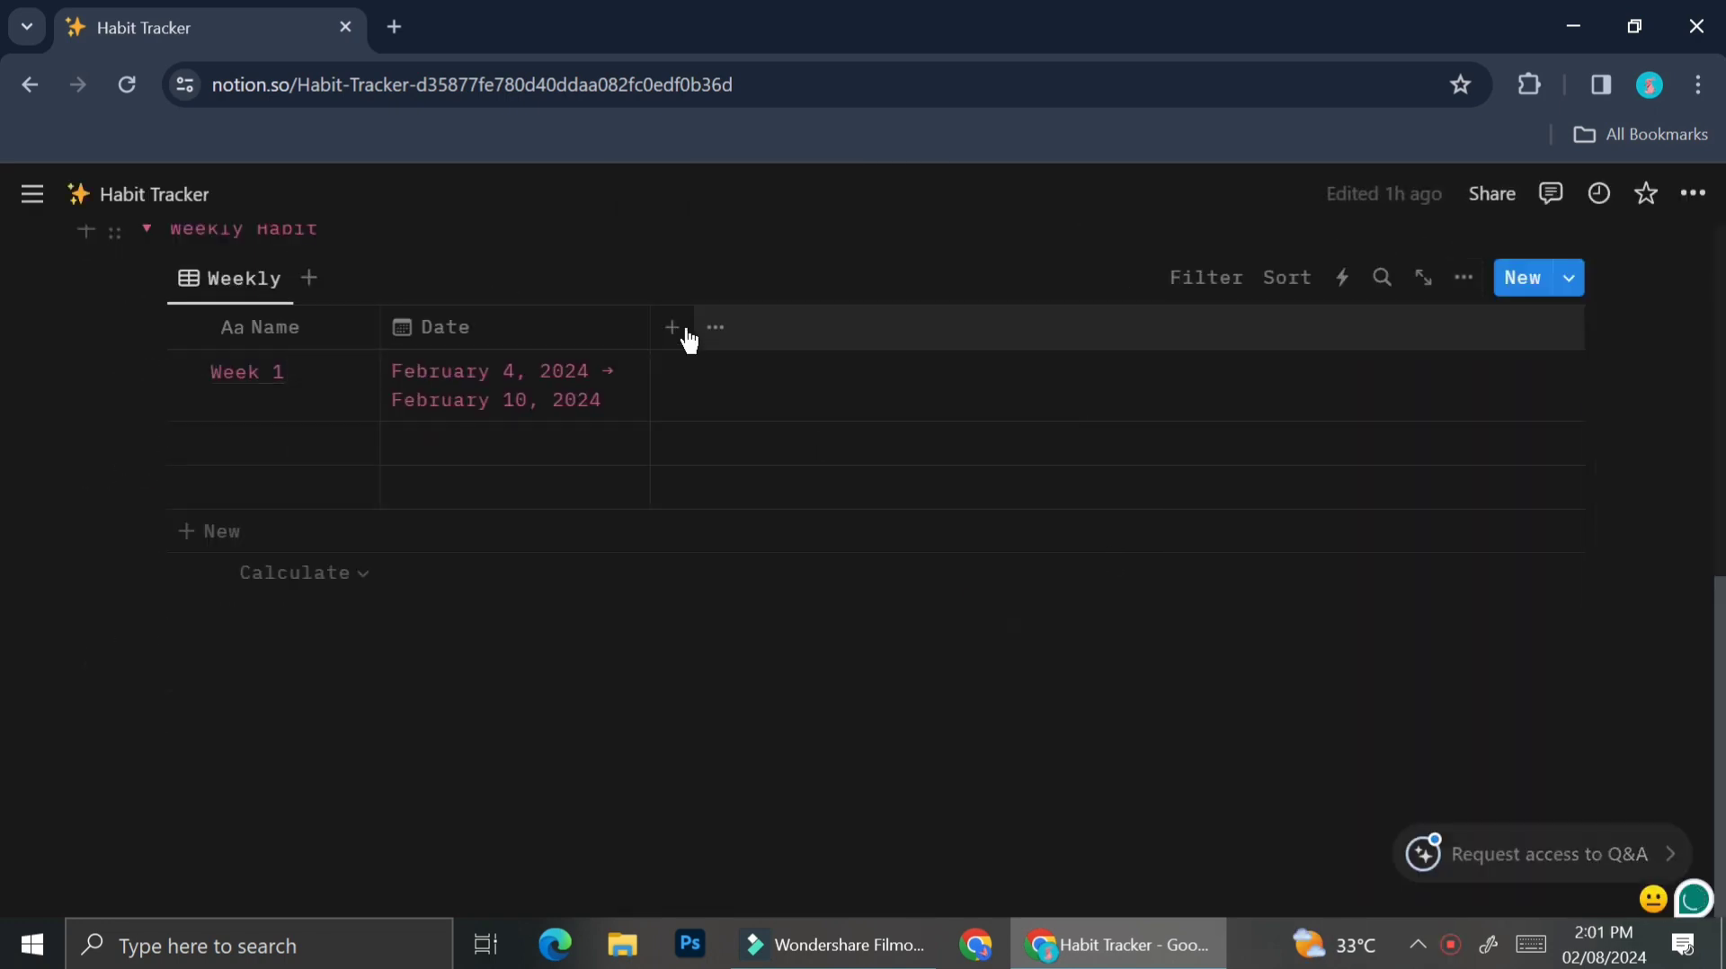
Add a Text property named "Habit" to the Weekly table.
left_click(673, 327)
left_click(1271, 487)
double_click(1268, 396)
type("Habit")
left_click(866, 651)
Add a Number property named "Weekly Goal" after the Habit column.
left_click(940, 327)
left_click(1271, 524)
type("Weekly Goal")
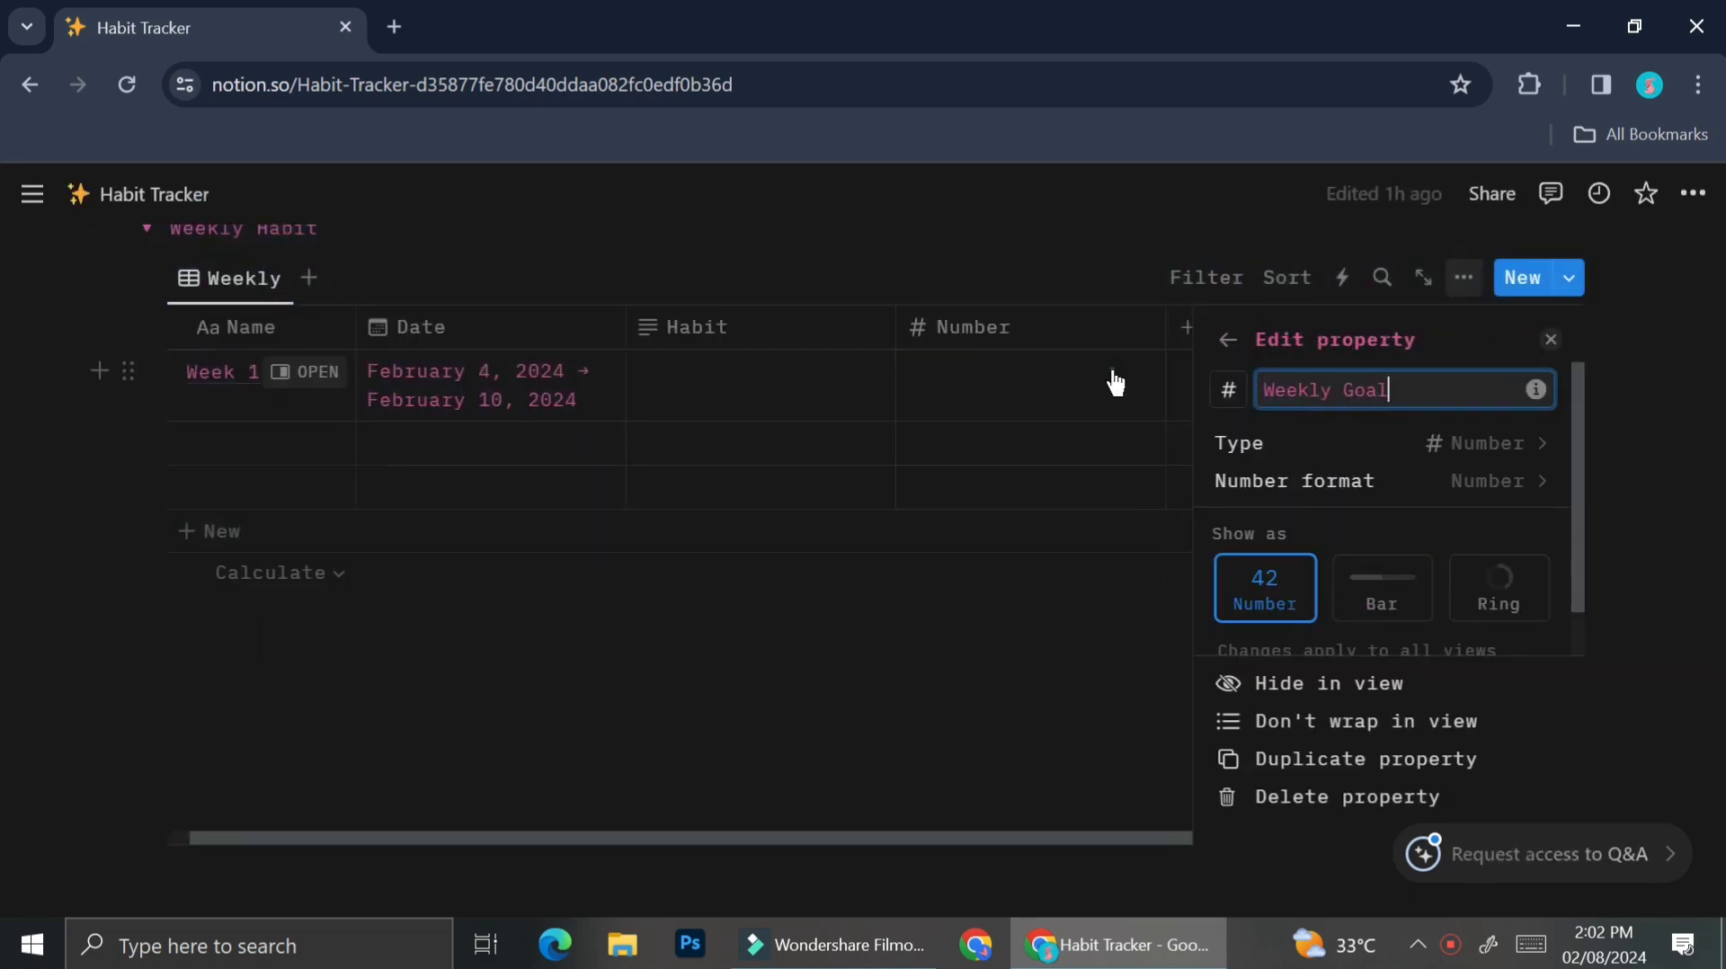
Add a Rollup property named "Actual" after Weekly Goal and narrow the Weekly table's Date column.
left_click(1189, 327)
type("r")
left_click(1284, 806)
left_click(1603, 404)
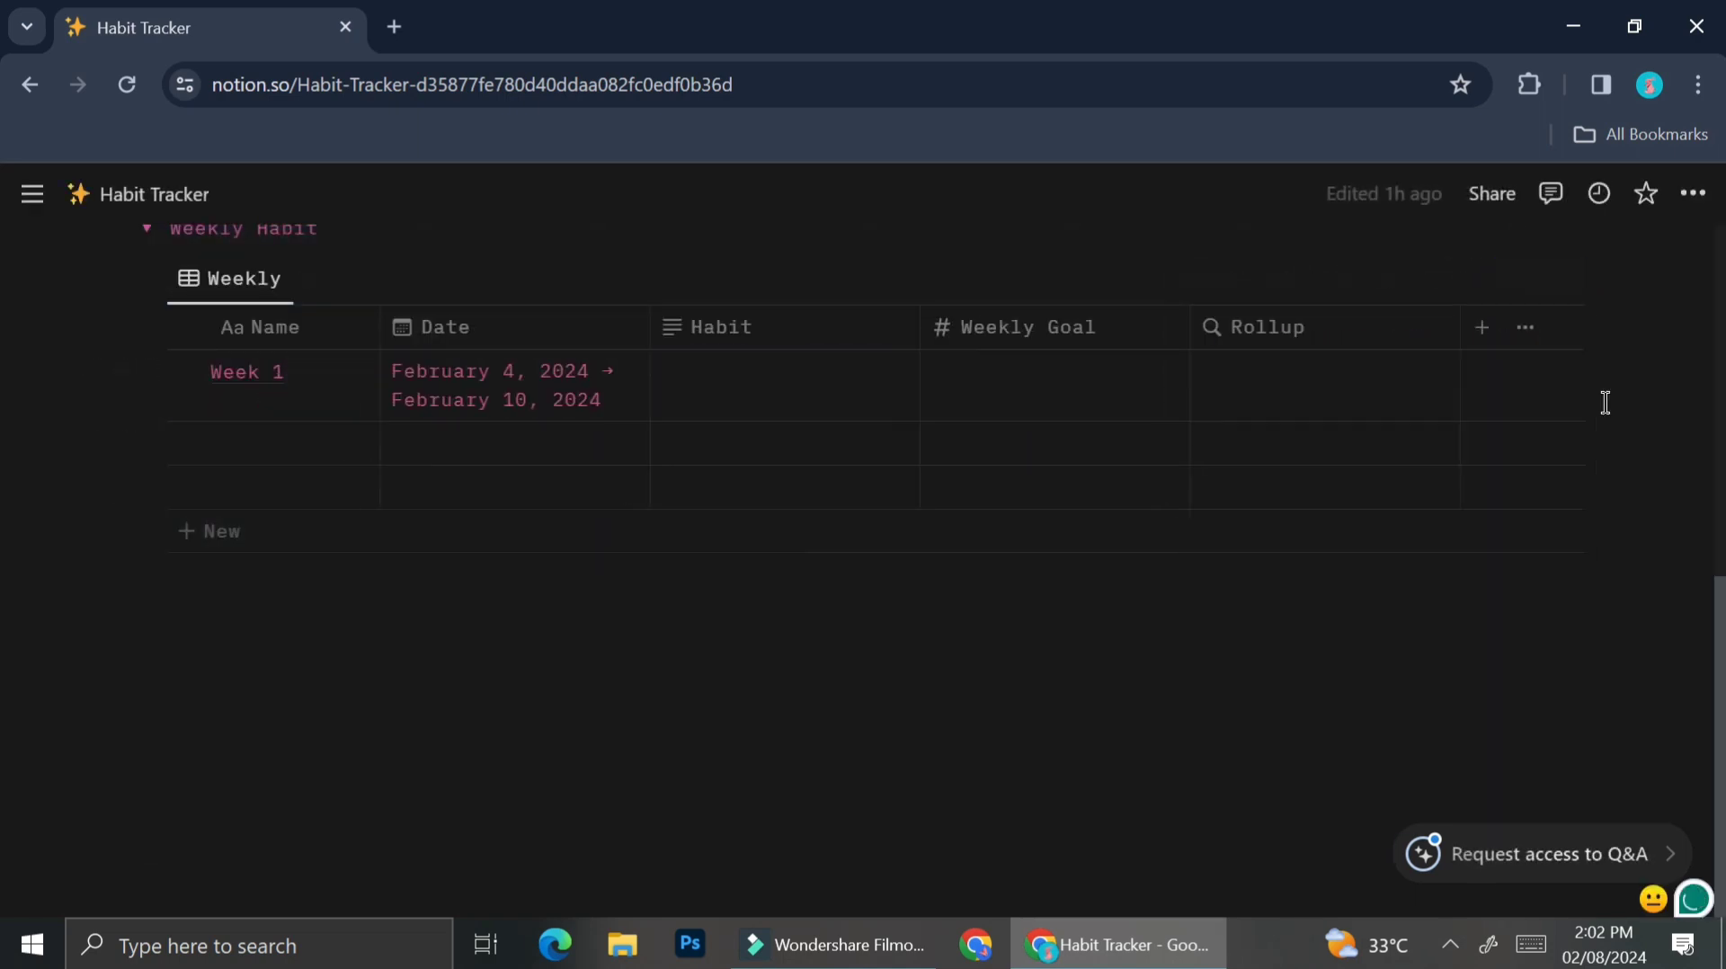
left_click(1276, 328)
type("Actual")
key("Return")
scroll(659, 488, "up", 1)
left_click_drag(650, 472, 568, 463)
Add a Formula property named "Progress" with a progress-ring icon to the Weekly table.
left_click(1400, 461)
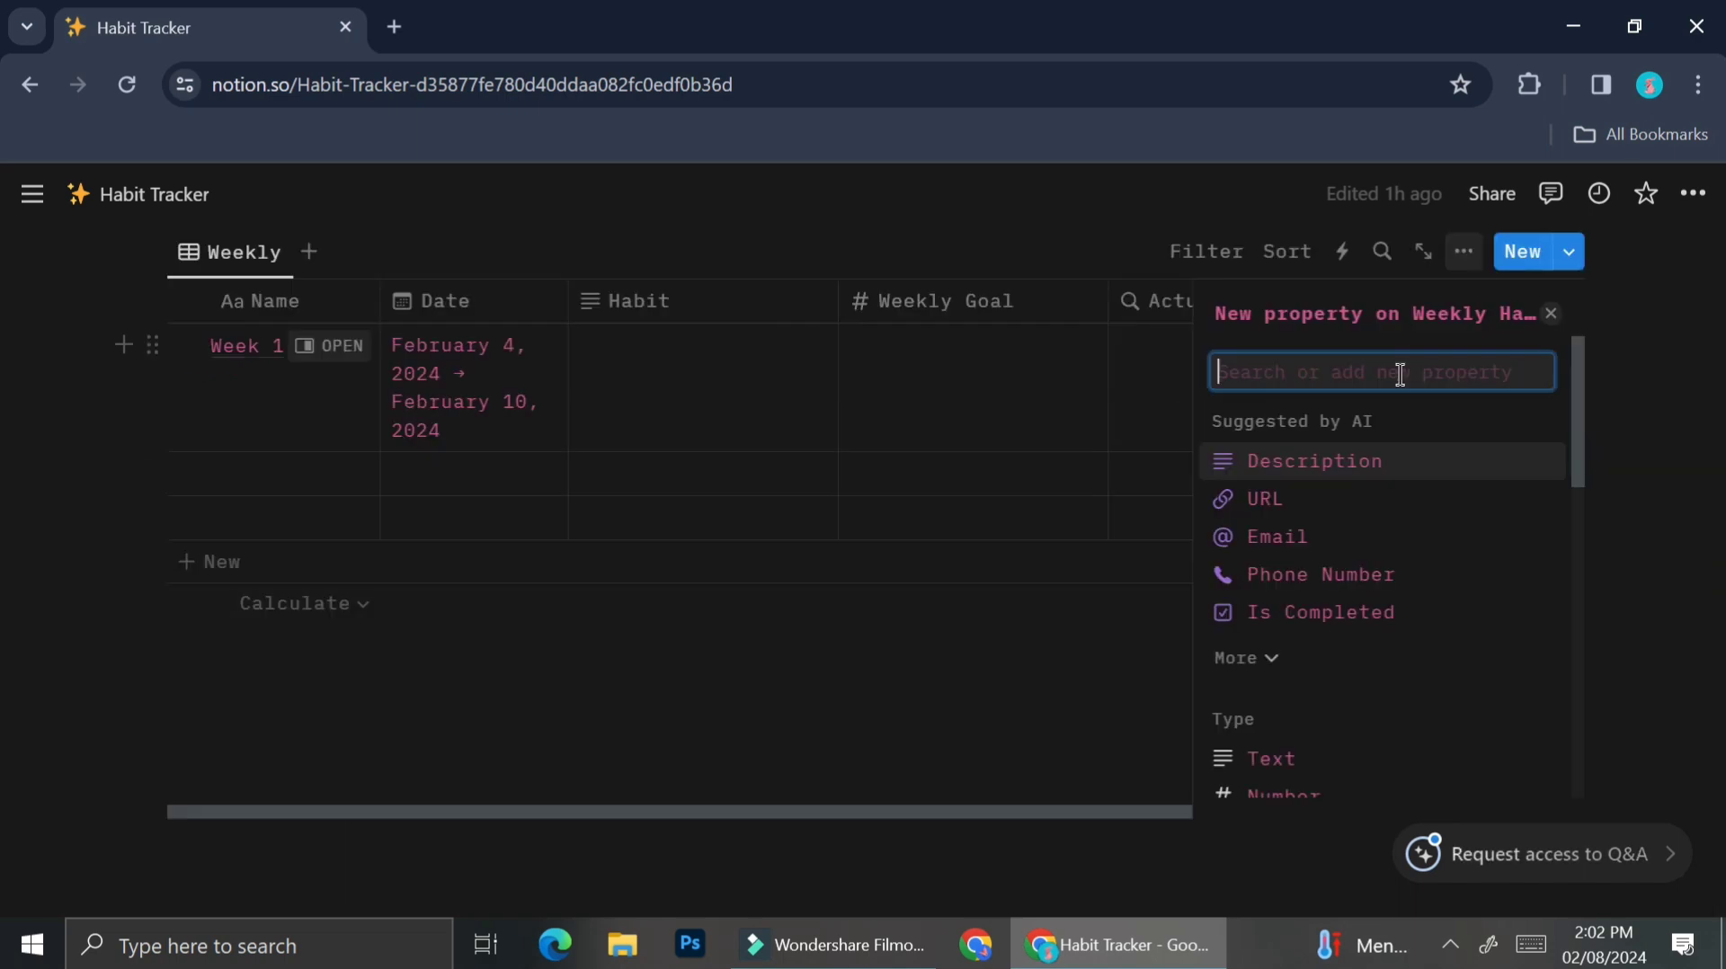
type("f")
left_click(1339, 469)
double_click(1484, 370)
type("Progress")
left_click(1229, 363)
left_click(1077, 539)
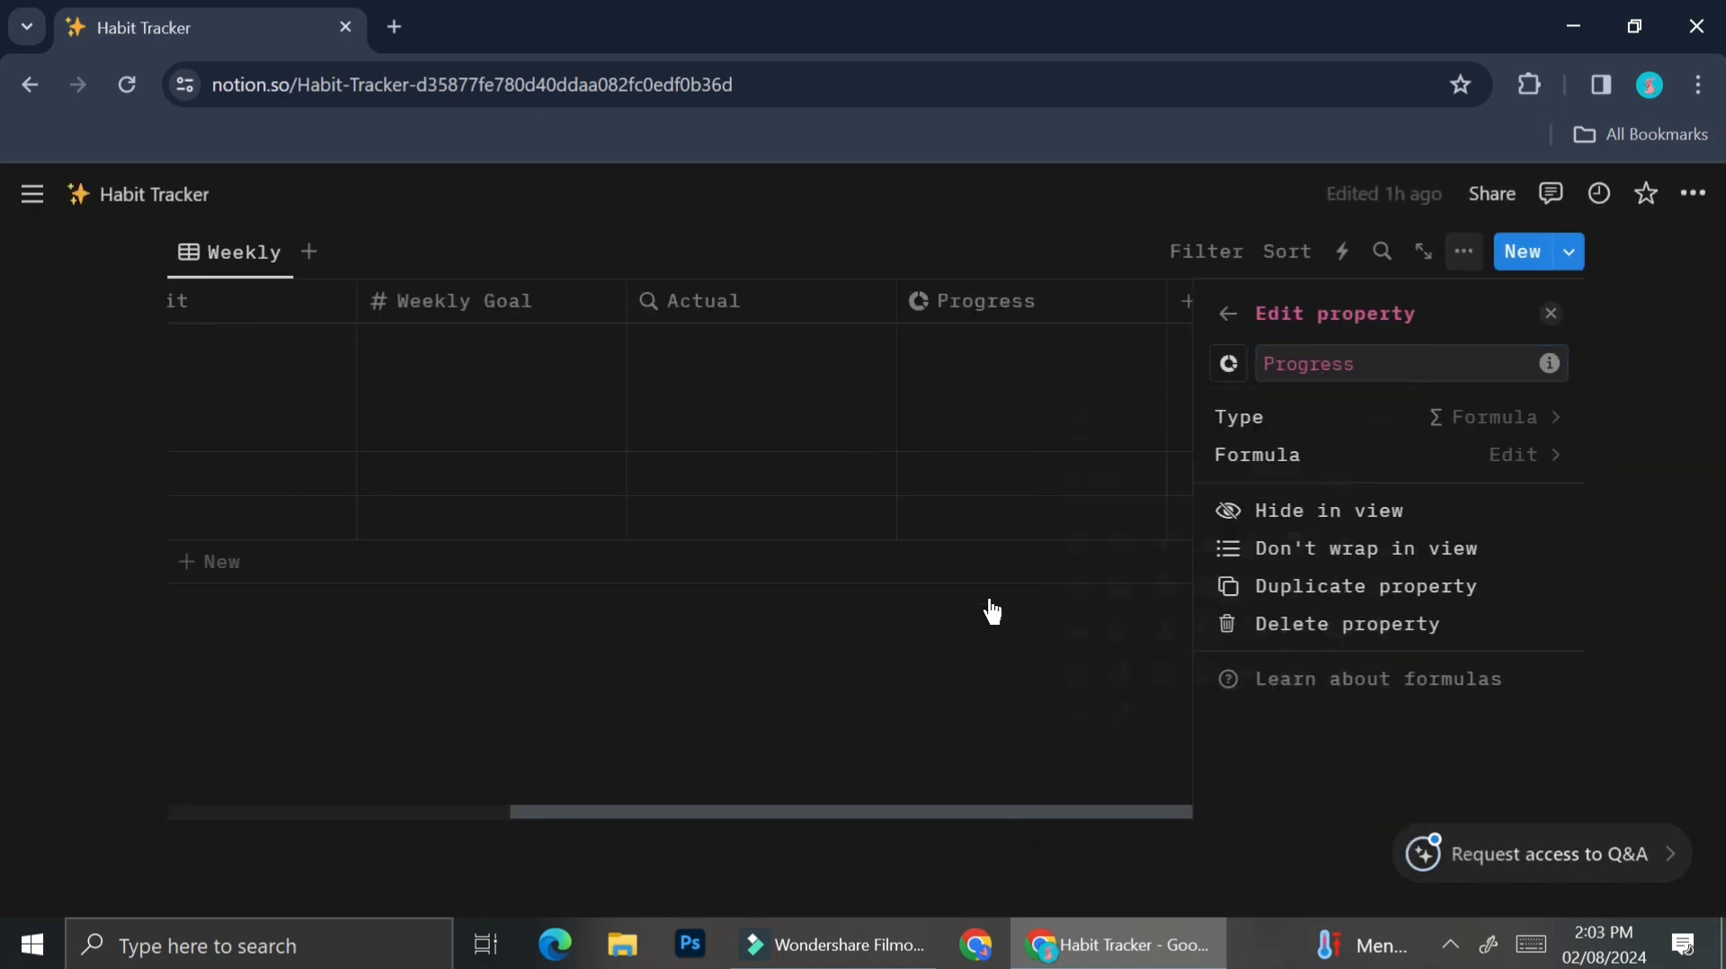
Fill the Habit column's three rows with "Learn French", "Meditate" and "Gym".
scroll(990, 611, "up", 2)
left_click_drag(773, 780, 430, 778)
left_click(701, 517)
scroll(1044, 281, "up", 1)
left_click(740, 657)
type("Learn French")
left_click(697, 741)
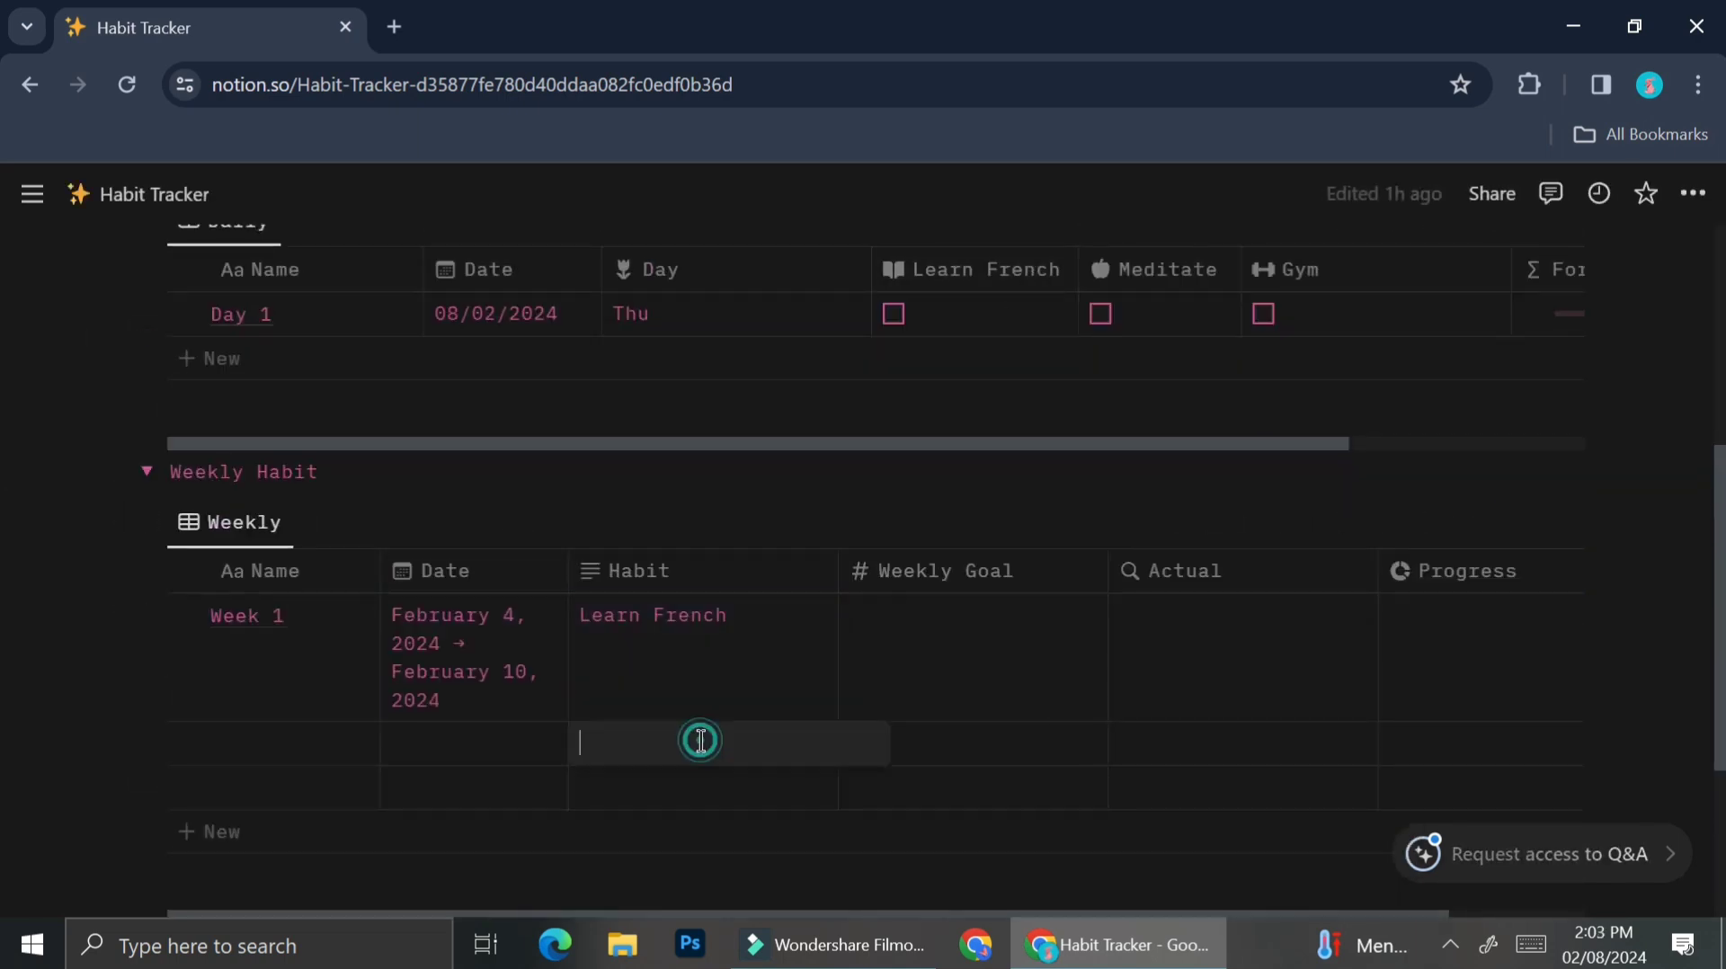
type("Meditate")
left_click(698, 788)
type("Gym")
Fill in the Weekly Goal column with 5 for Learn French, 3 for Meditate and 5 for Gym.
left_click(967, 640)
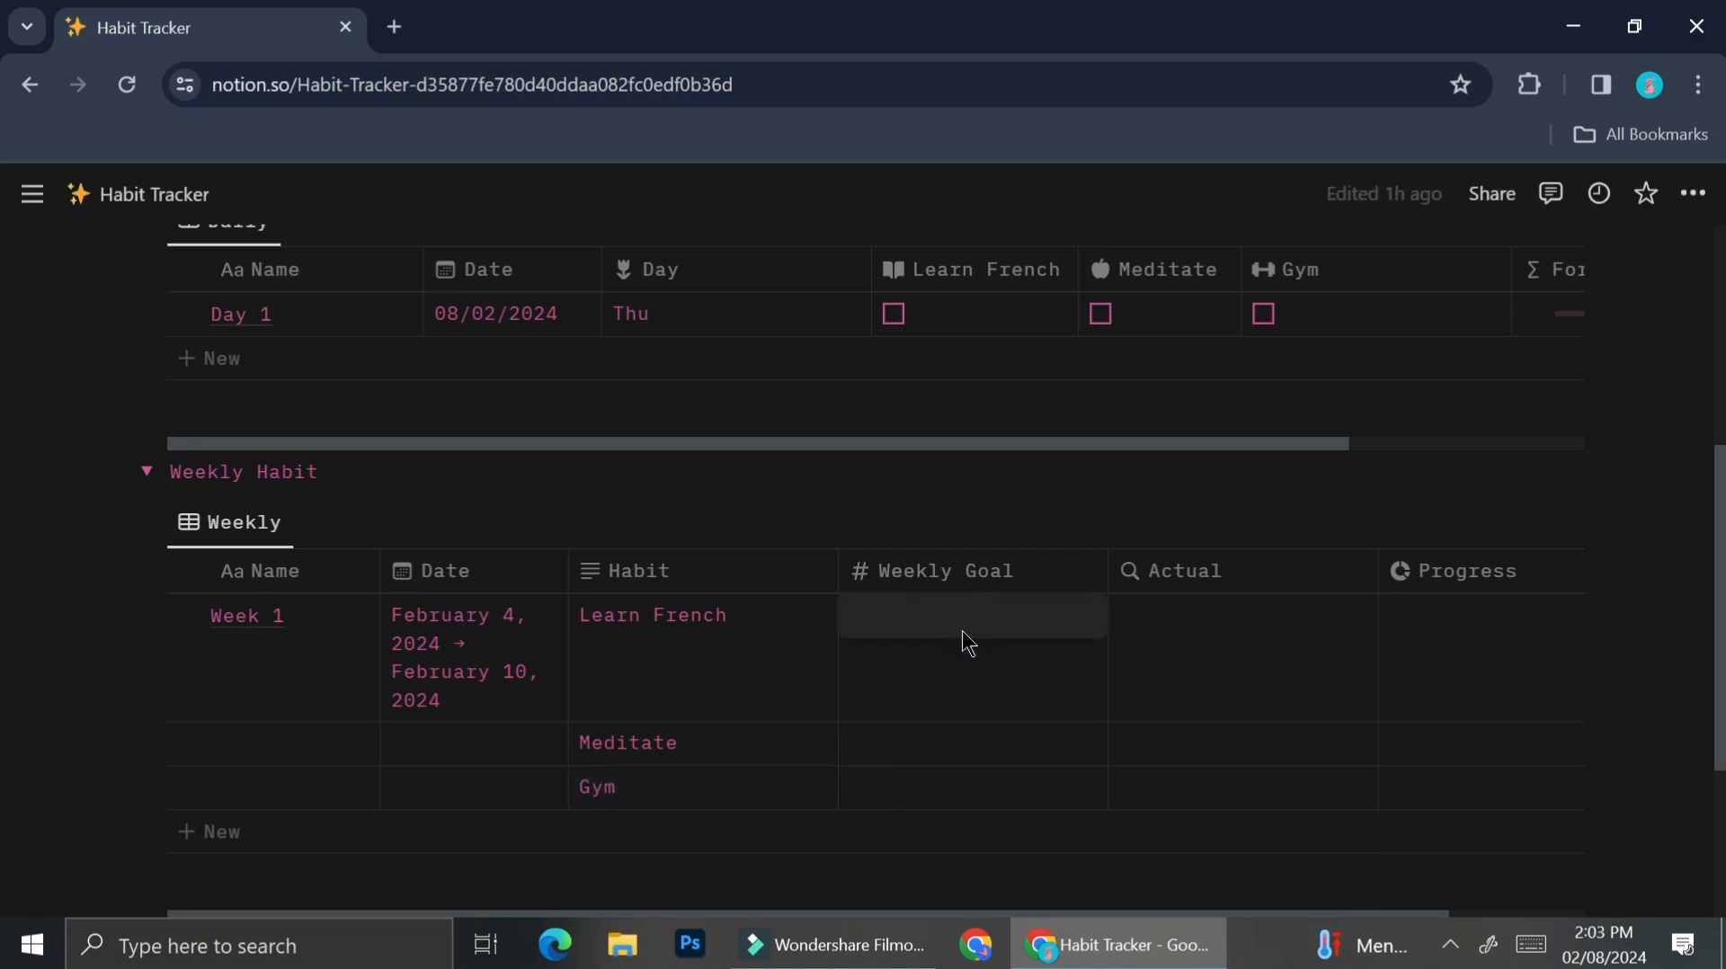
type("5")
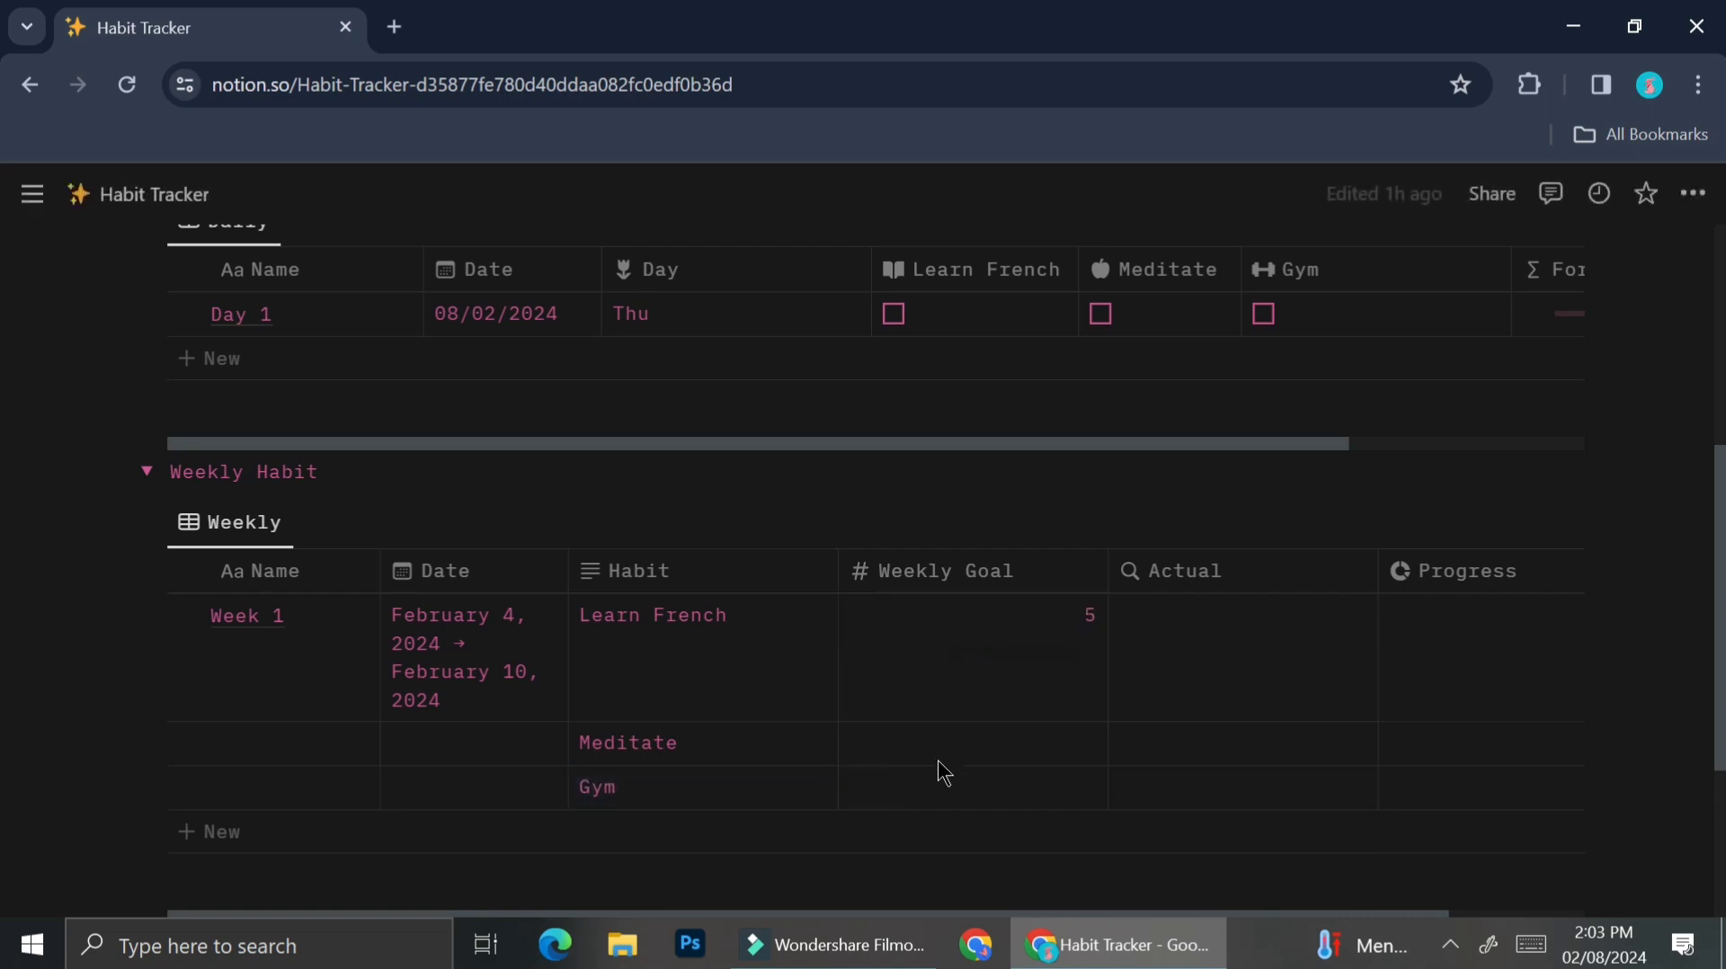
key("Escape")
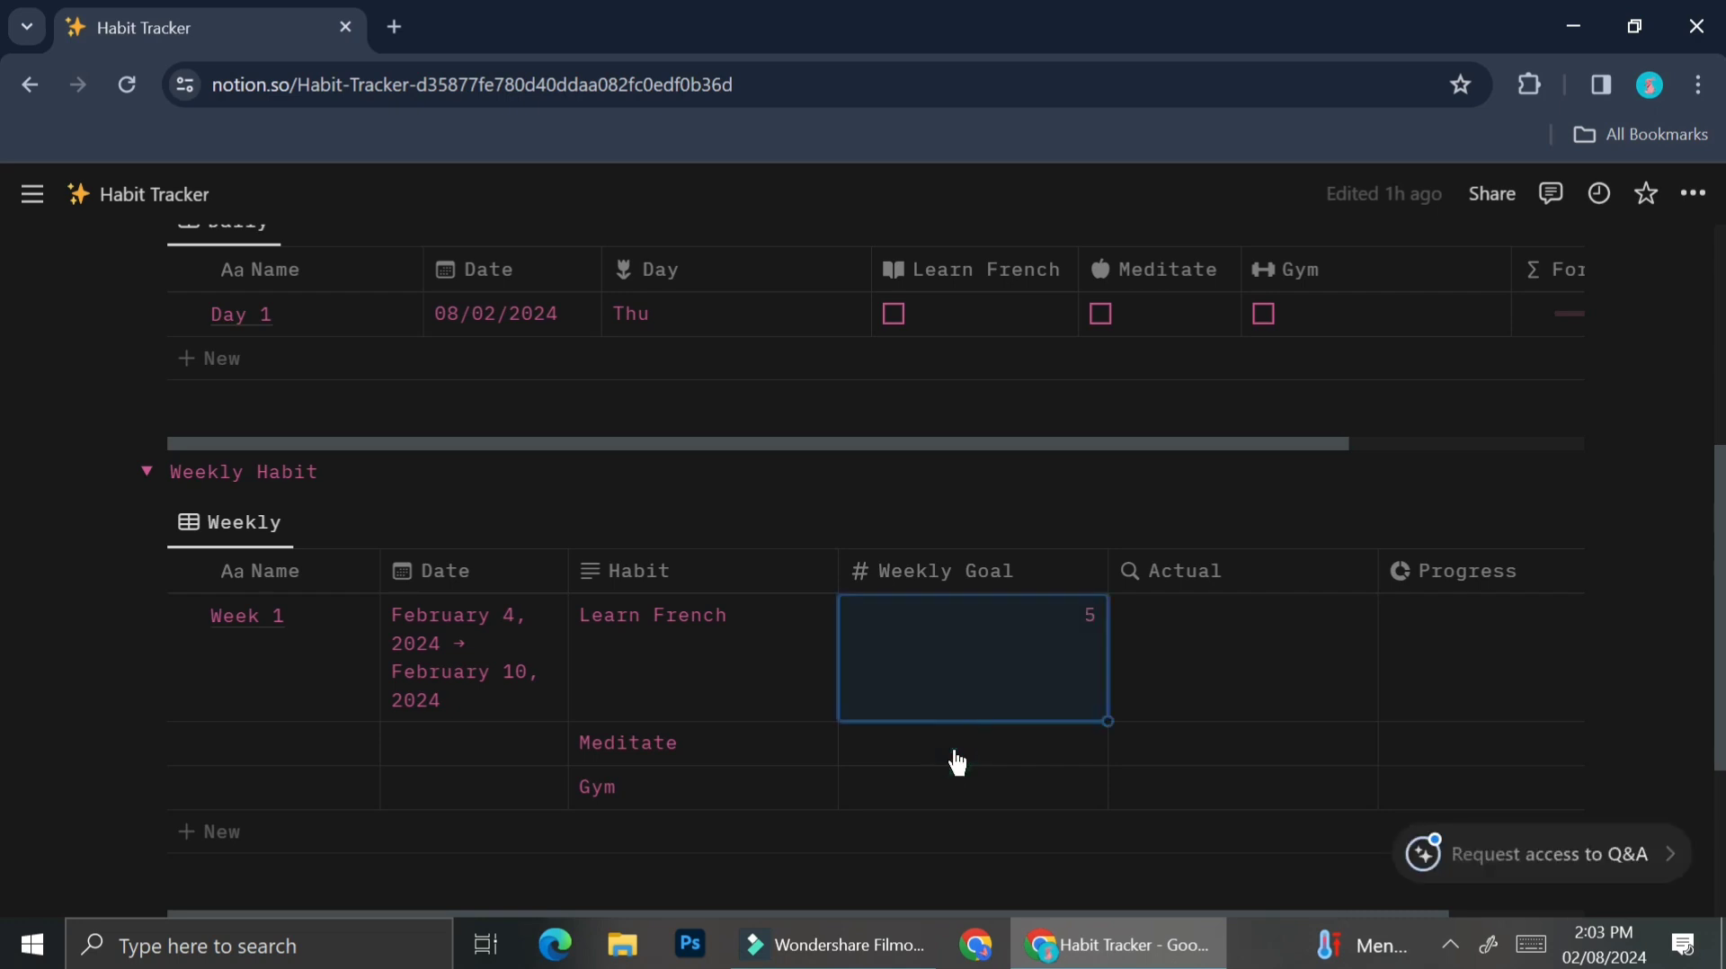
left_click(962, 746)
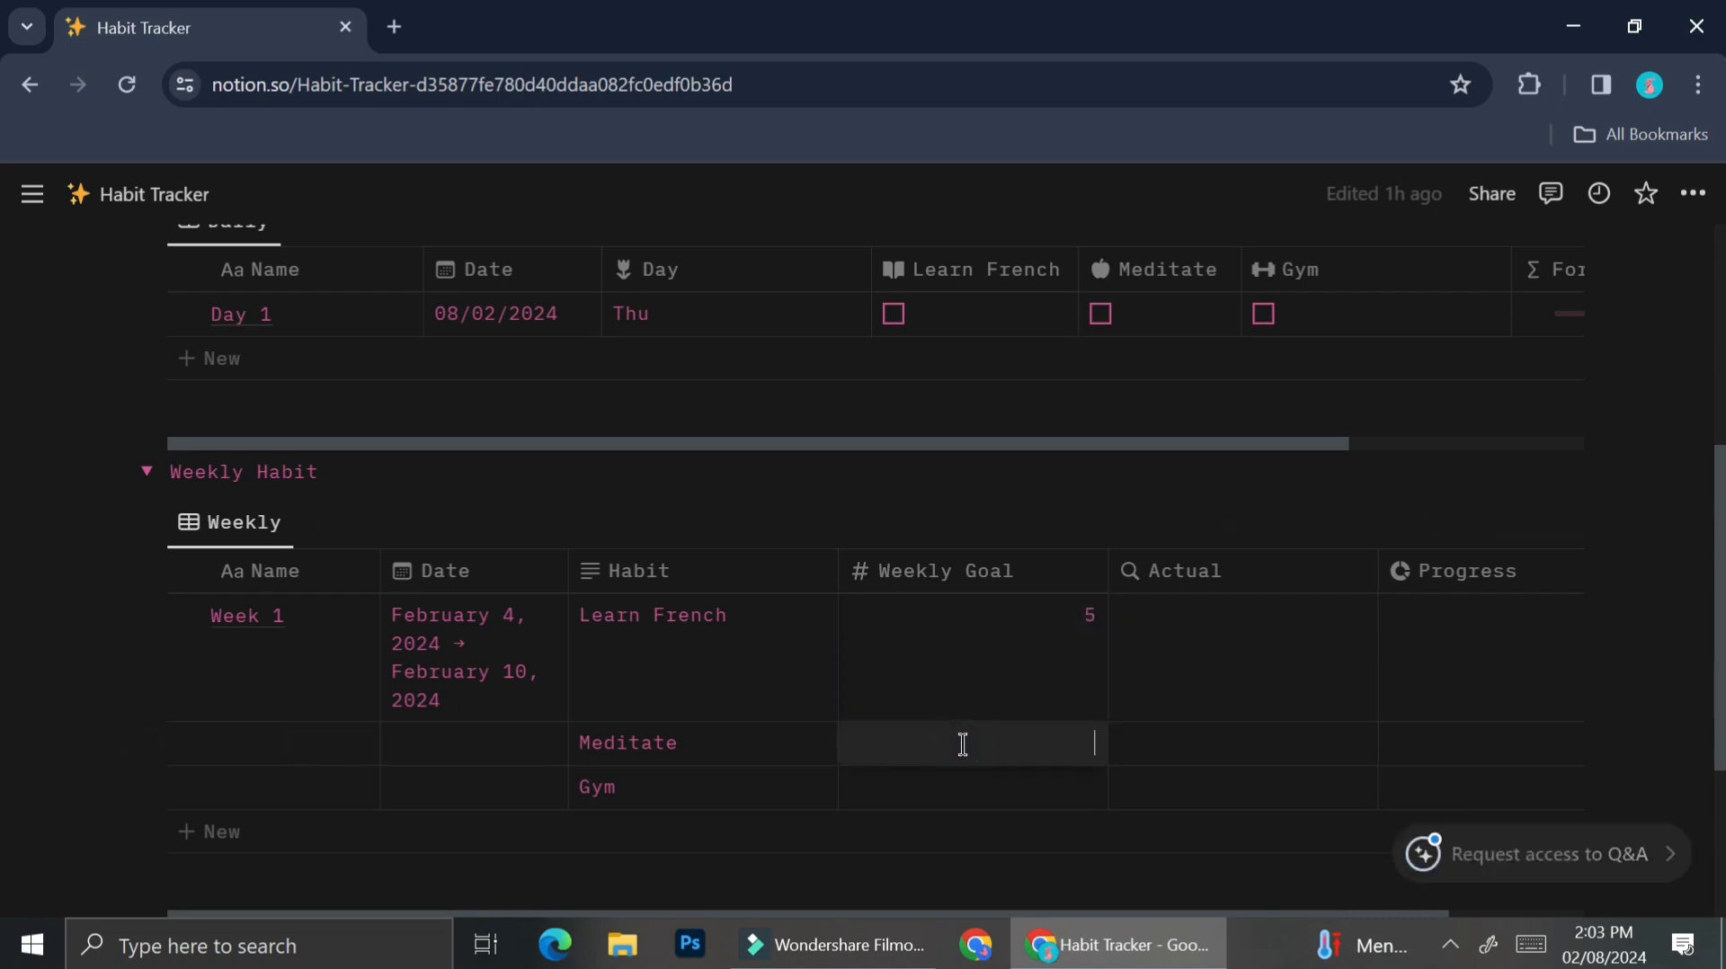
type("3")
key("Escape")
left_click(984, 787)
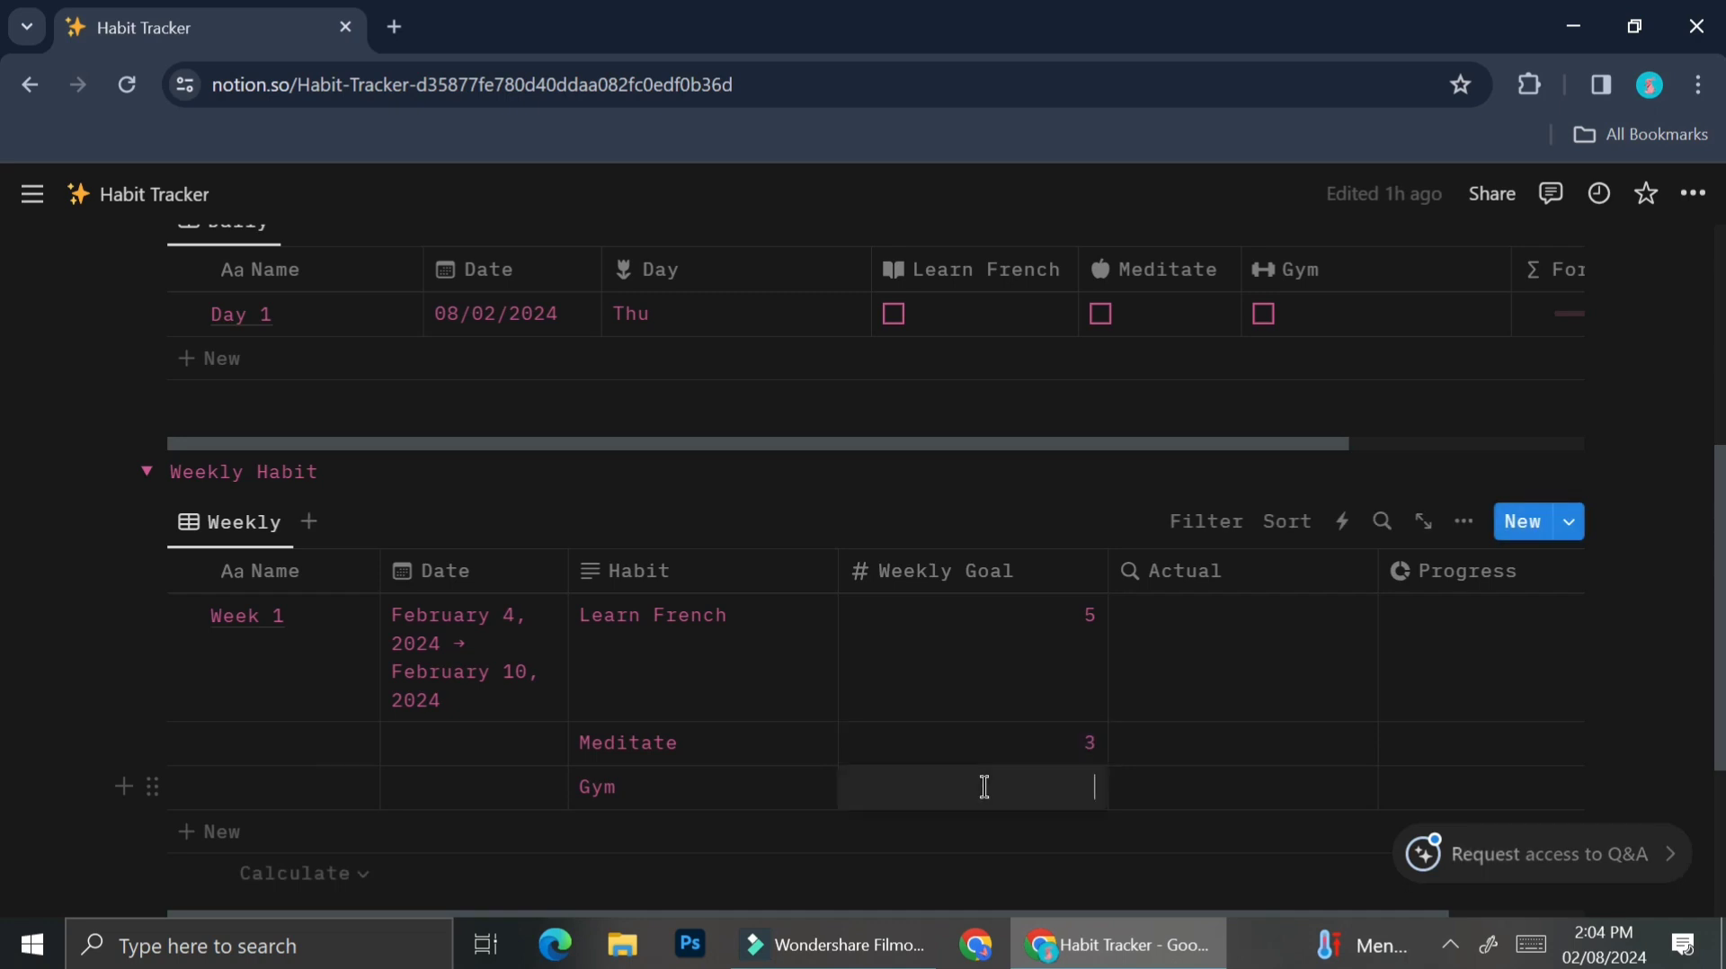
type("5")
left_click(1043, 497)
Narrow the Weekly Goal column in the Weekly table to roughly 60% of its width.
left_click_drag(1108, 569, 1114, 569)
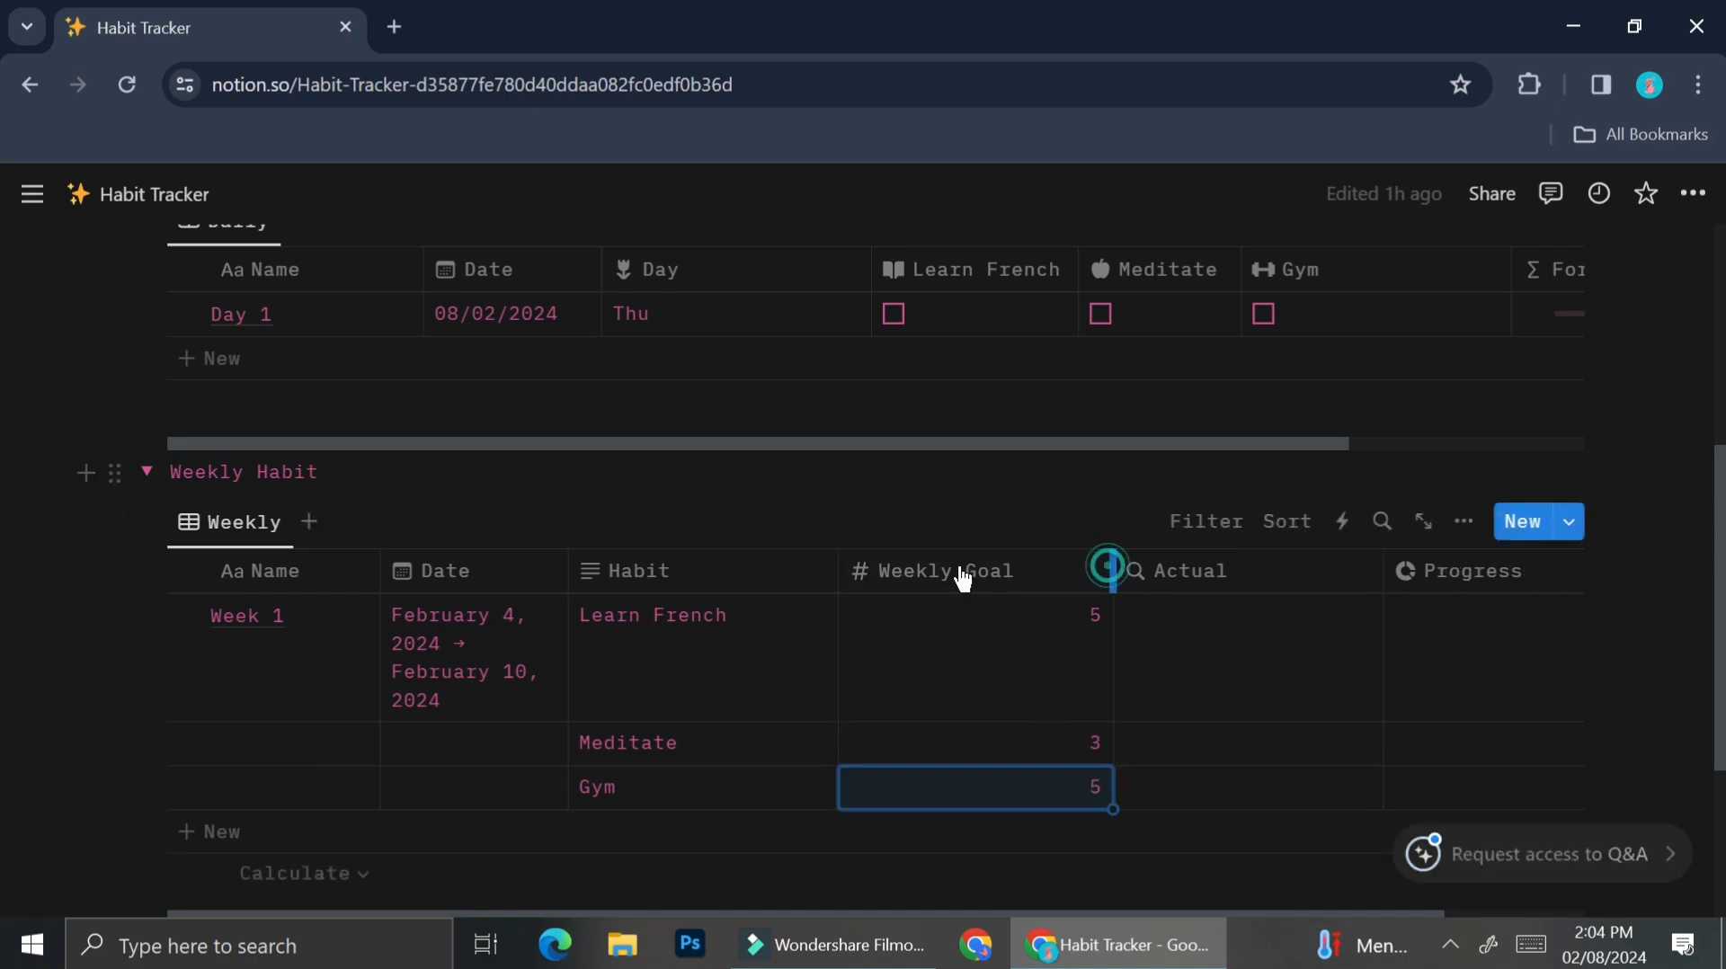
left_click_drag(963, 578, 989, 571)
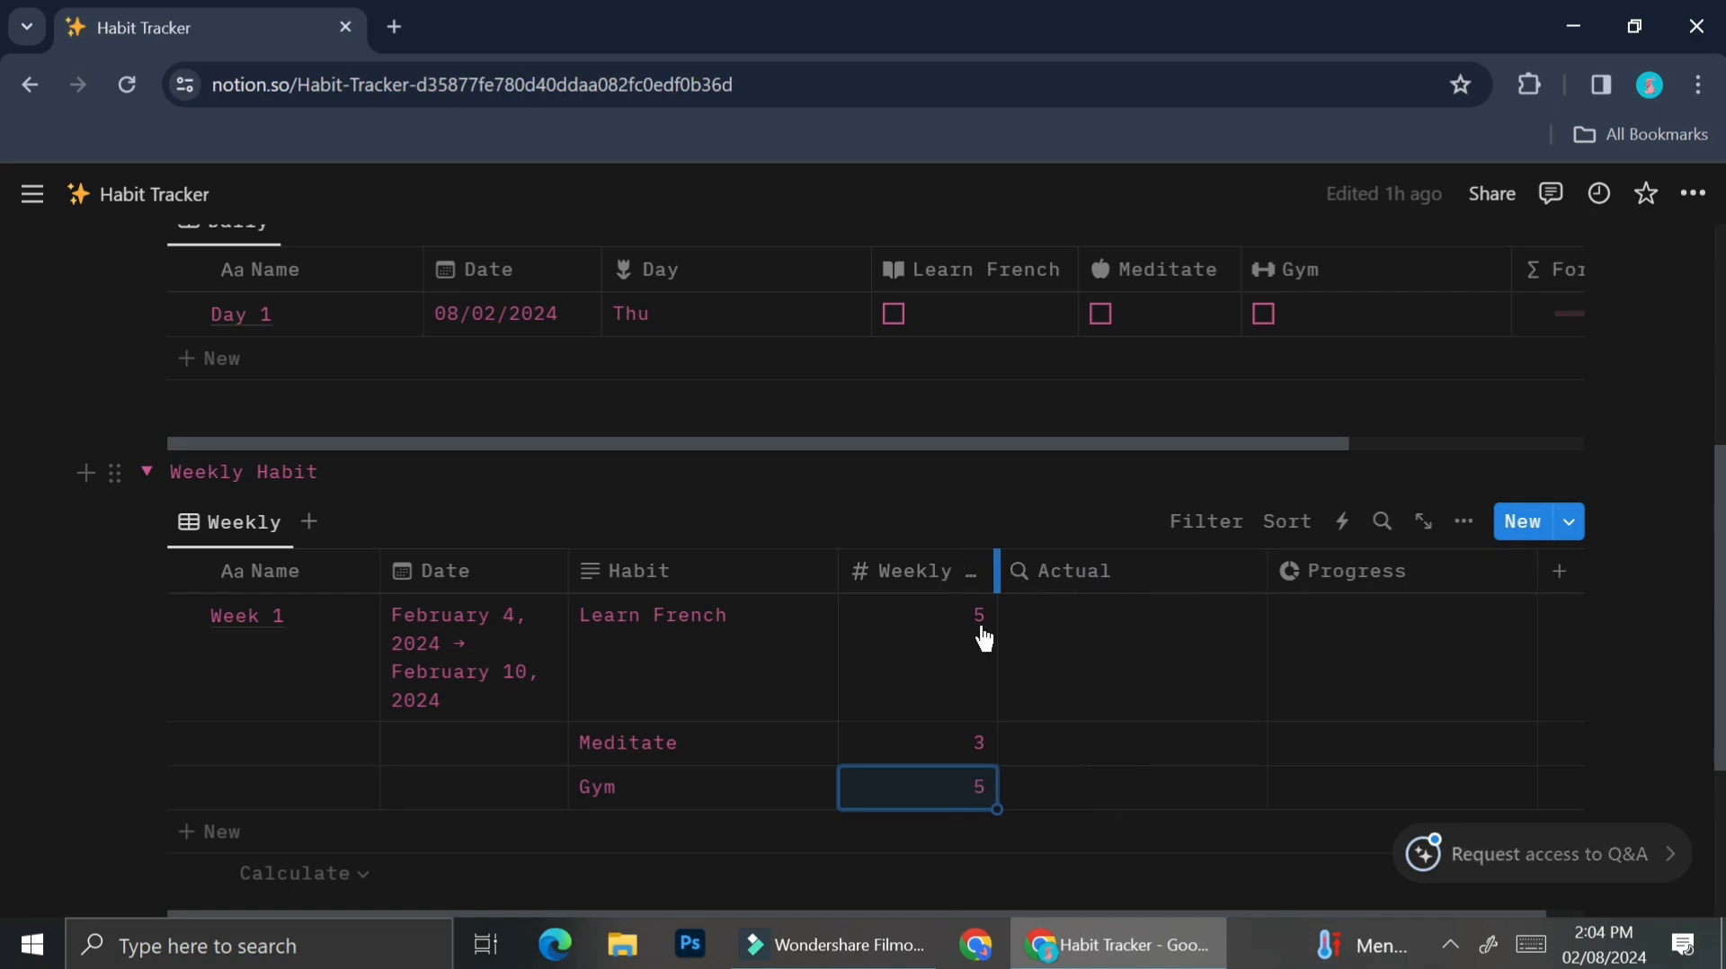
left_click(975, 658)
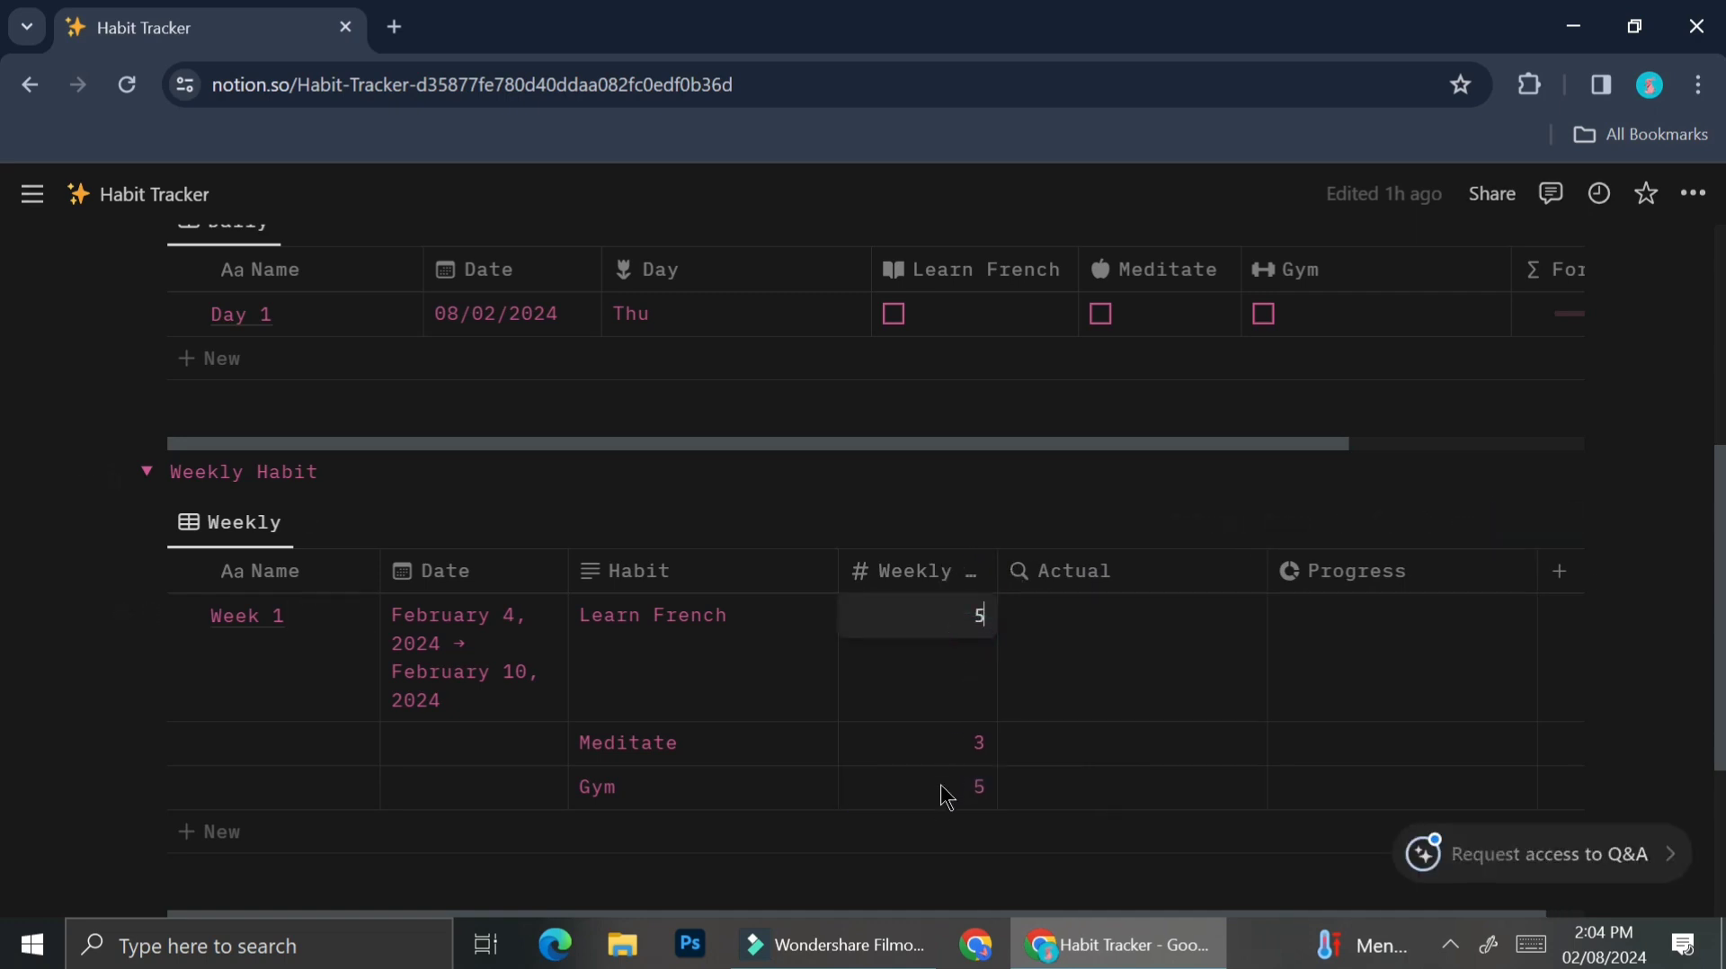
left_click(1071, 659)
Examine the Weekly Goal property's number format and display options, leaving them as they are.
left_click(973, 575)
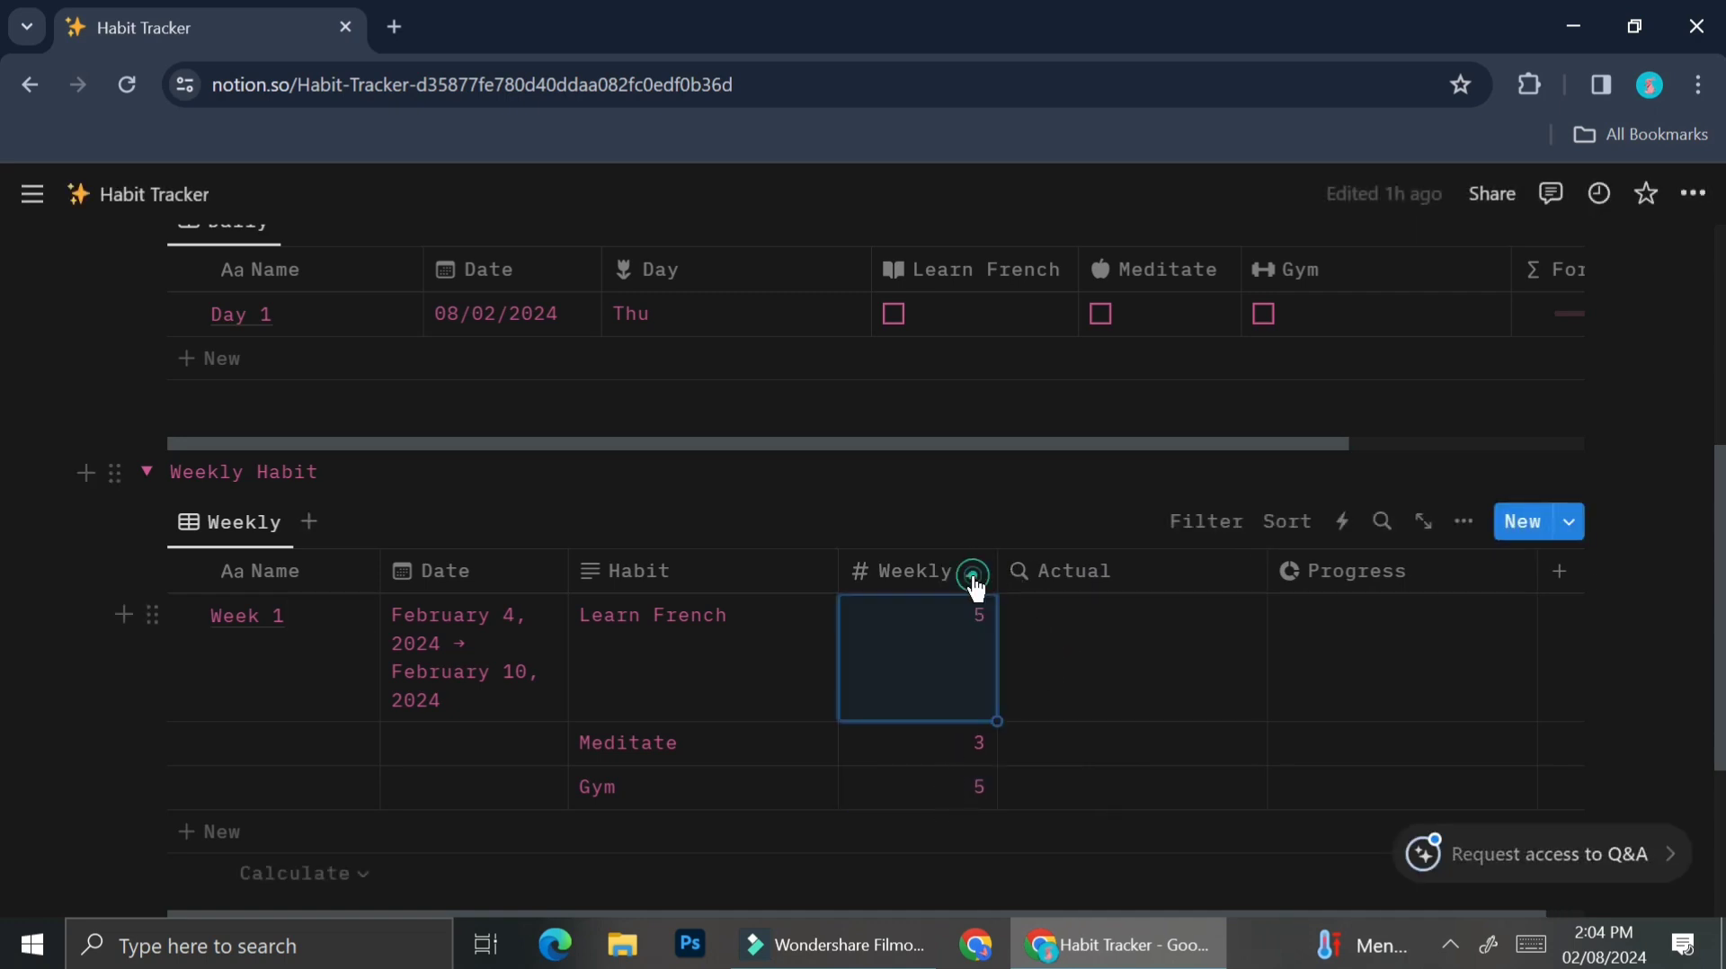
left_click(974, 577)
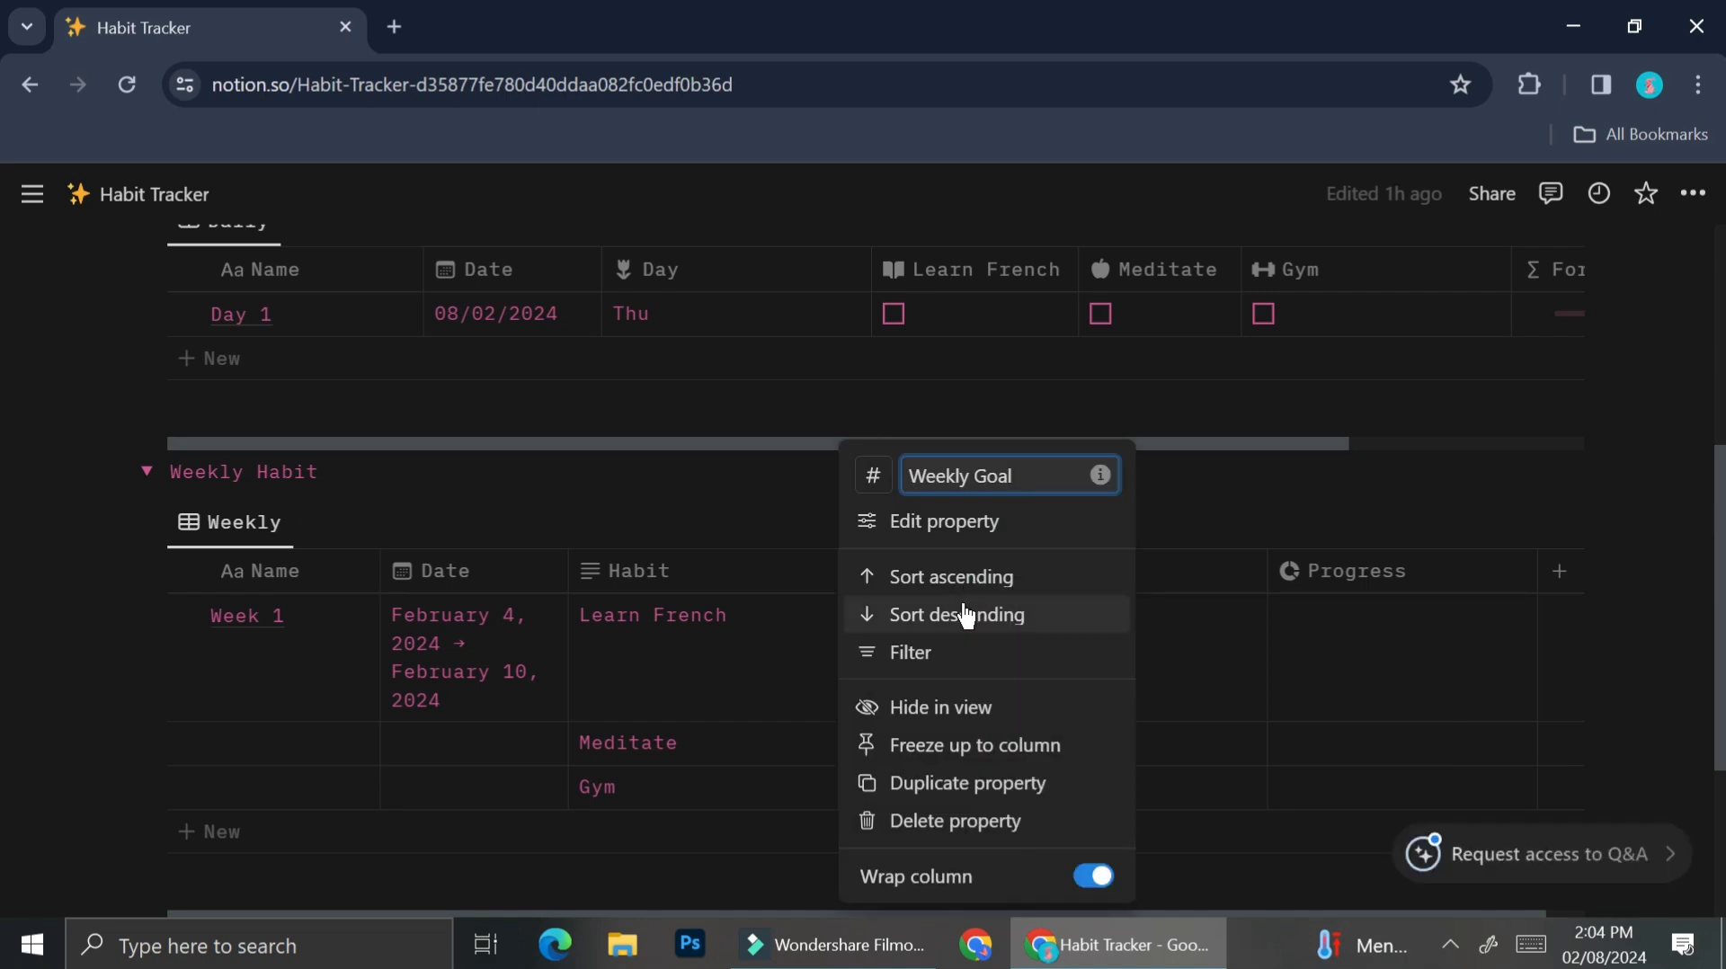
left_click(992, 525)
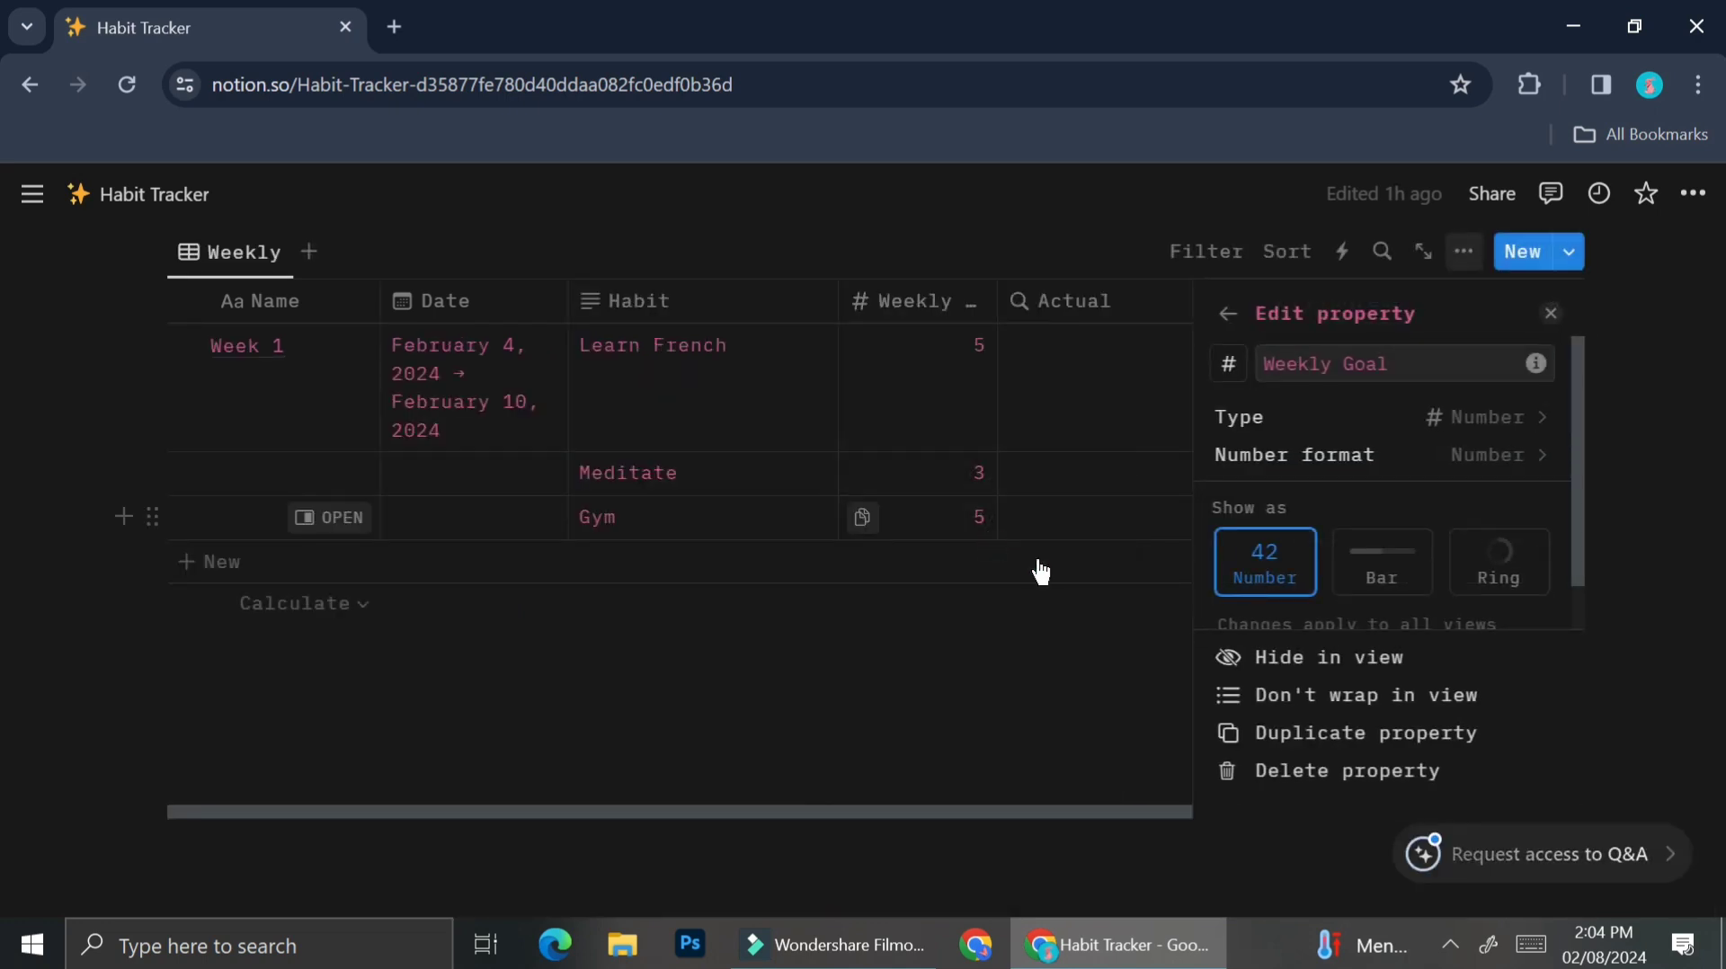
scroll(1435, 515, "down", 1)
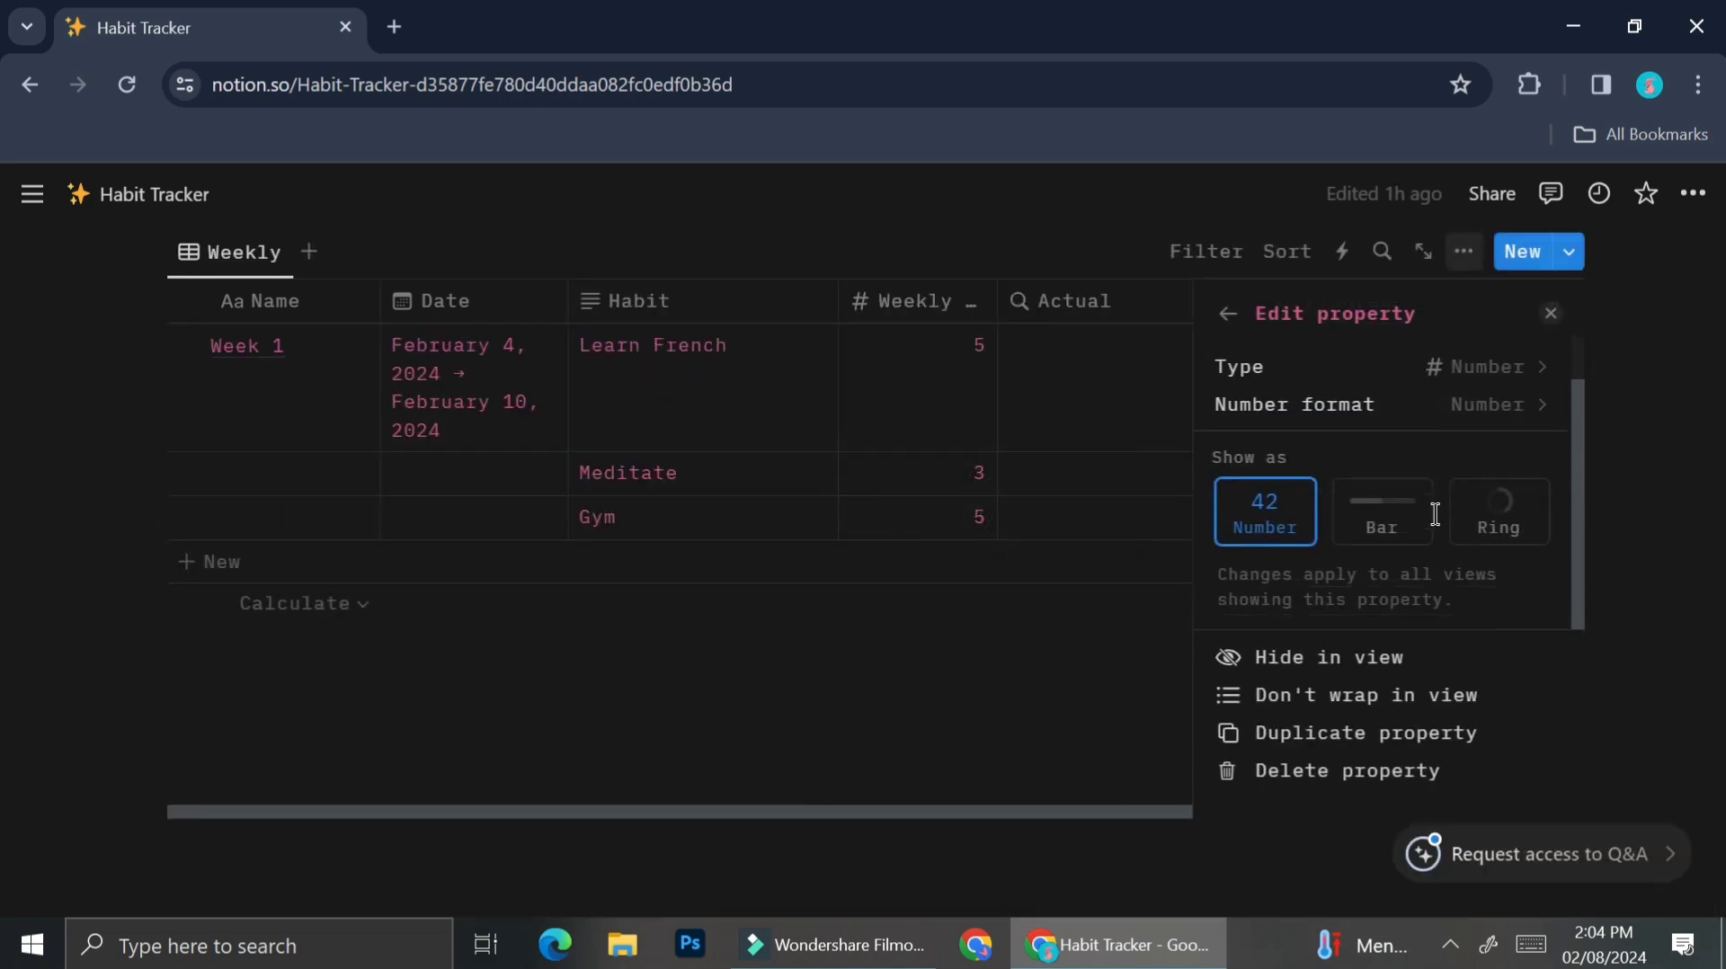
left_click(979, 691)
scroll(936, 437, "up", 2)
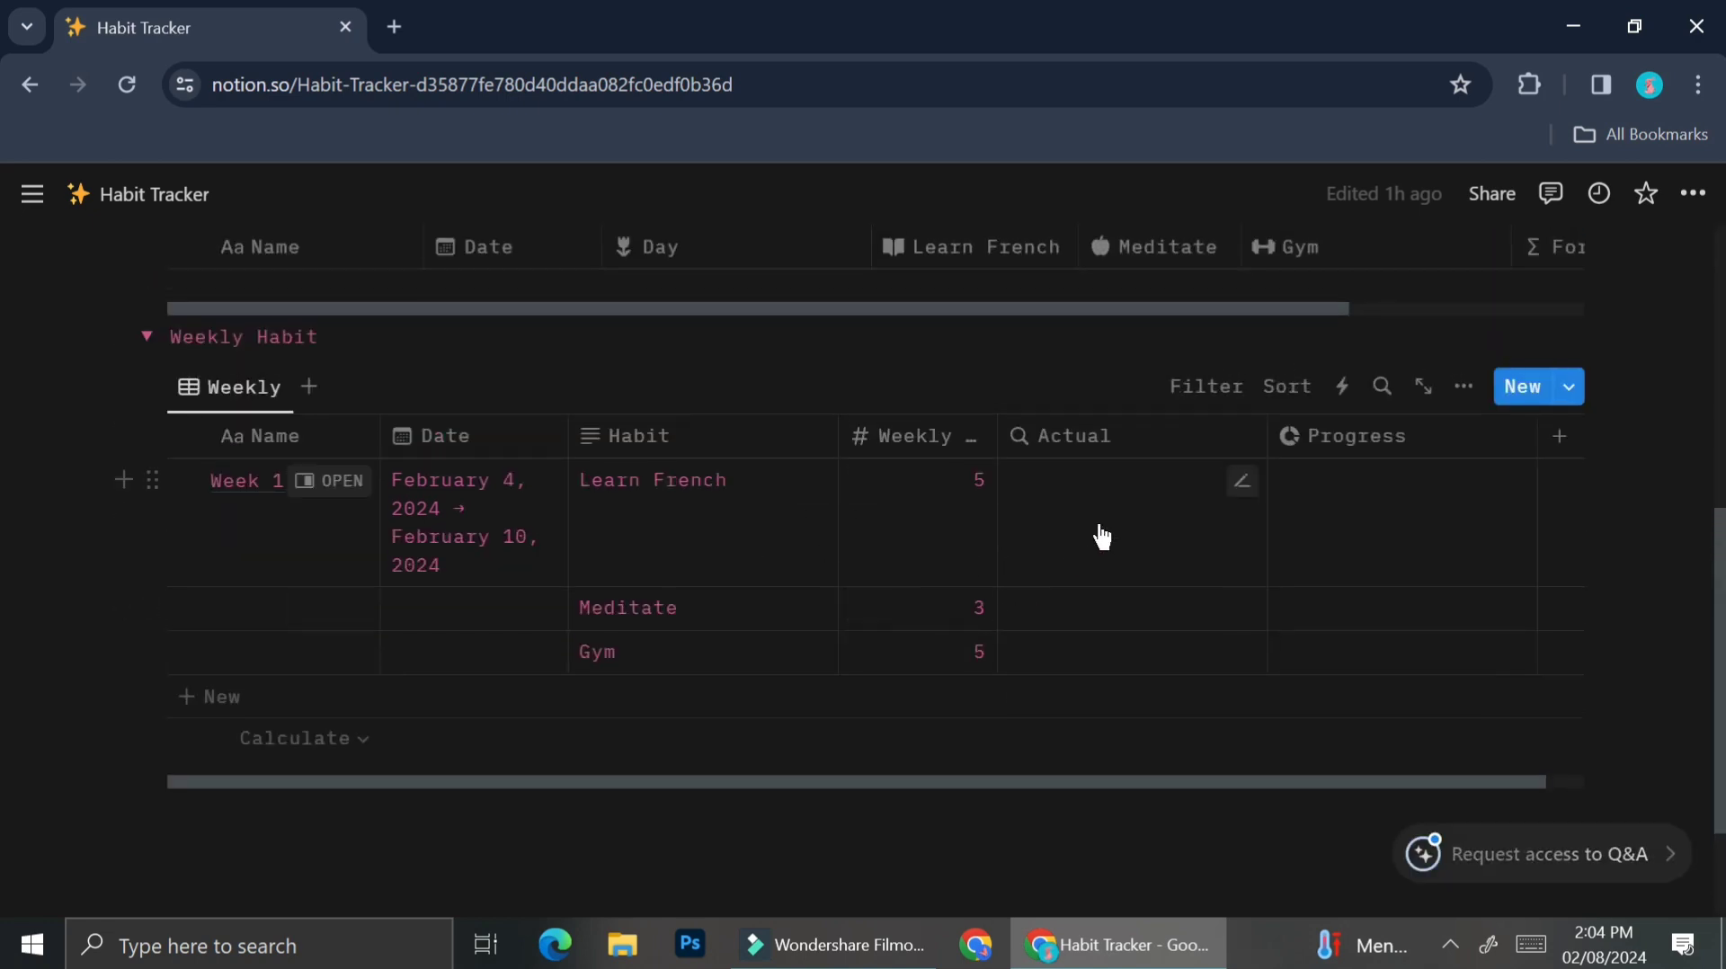
Narrow the Day, Gym, Learn French, Meditate and Formula columns so the whole Daily table fits the page width.
scroll(1102, 537, "up", 4)
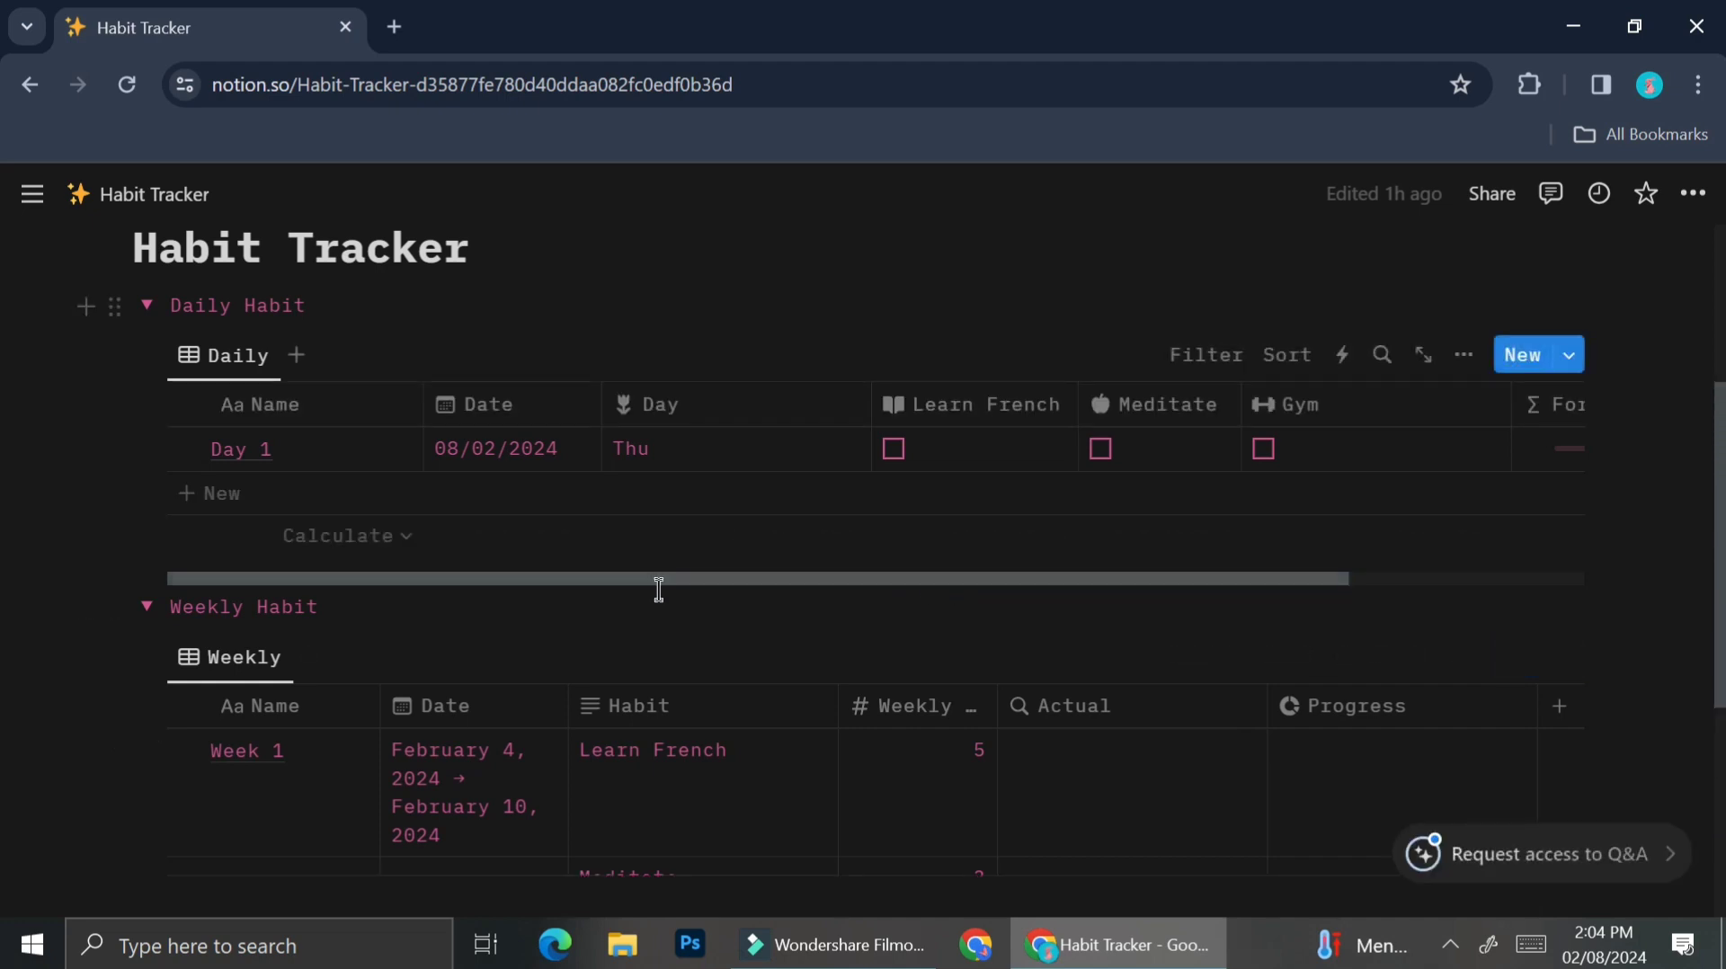
left_click_drag(870, 405, 735, 406)
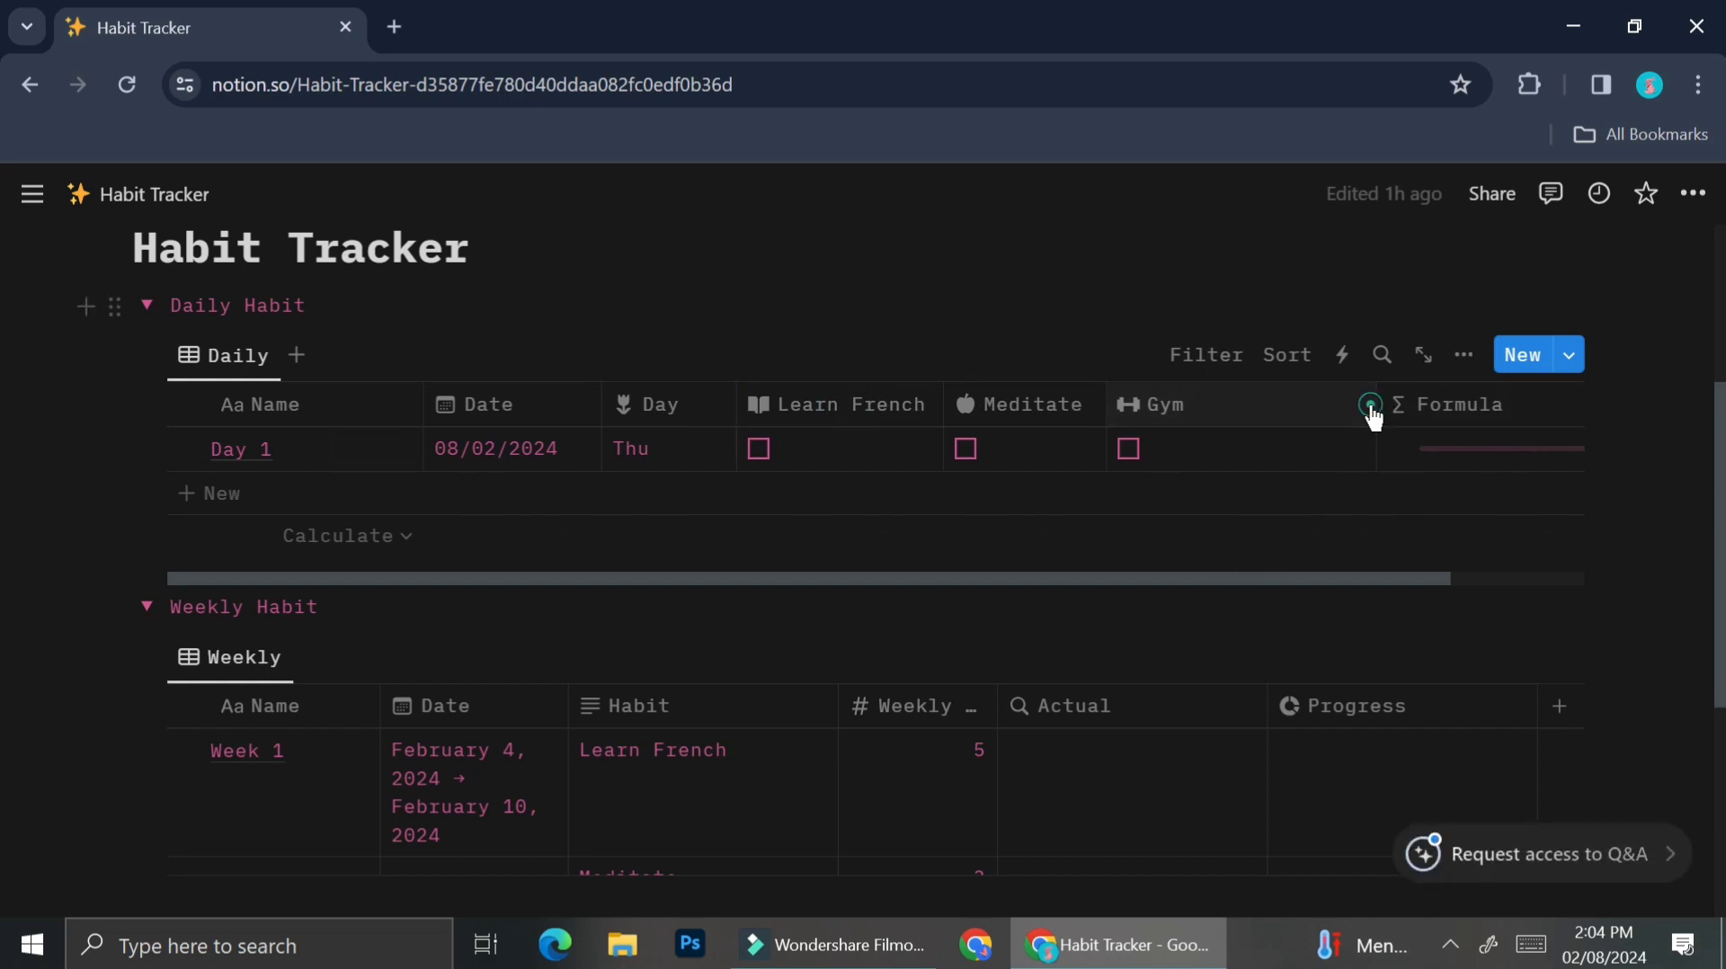
left_click(1371, 409)
left_click(1062, 302)
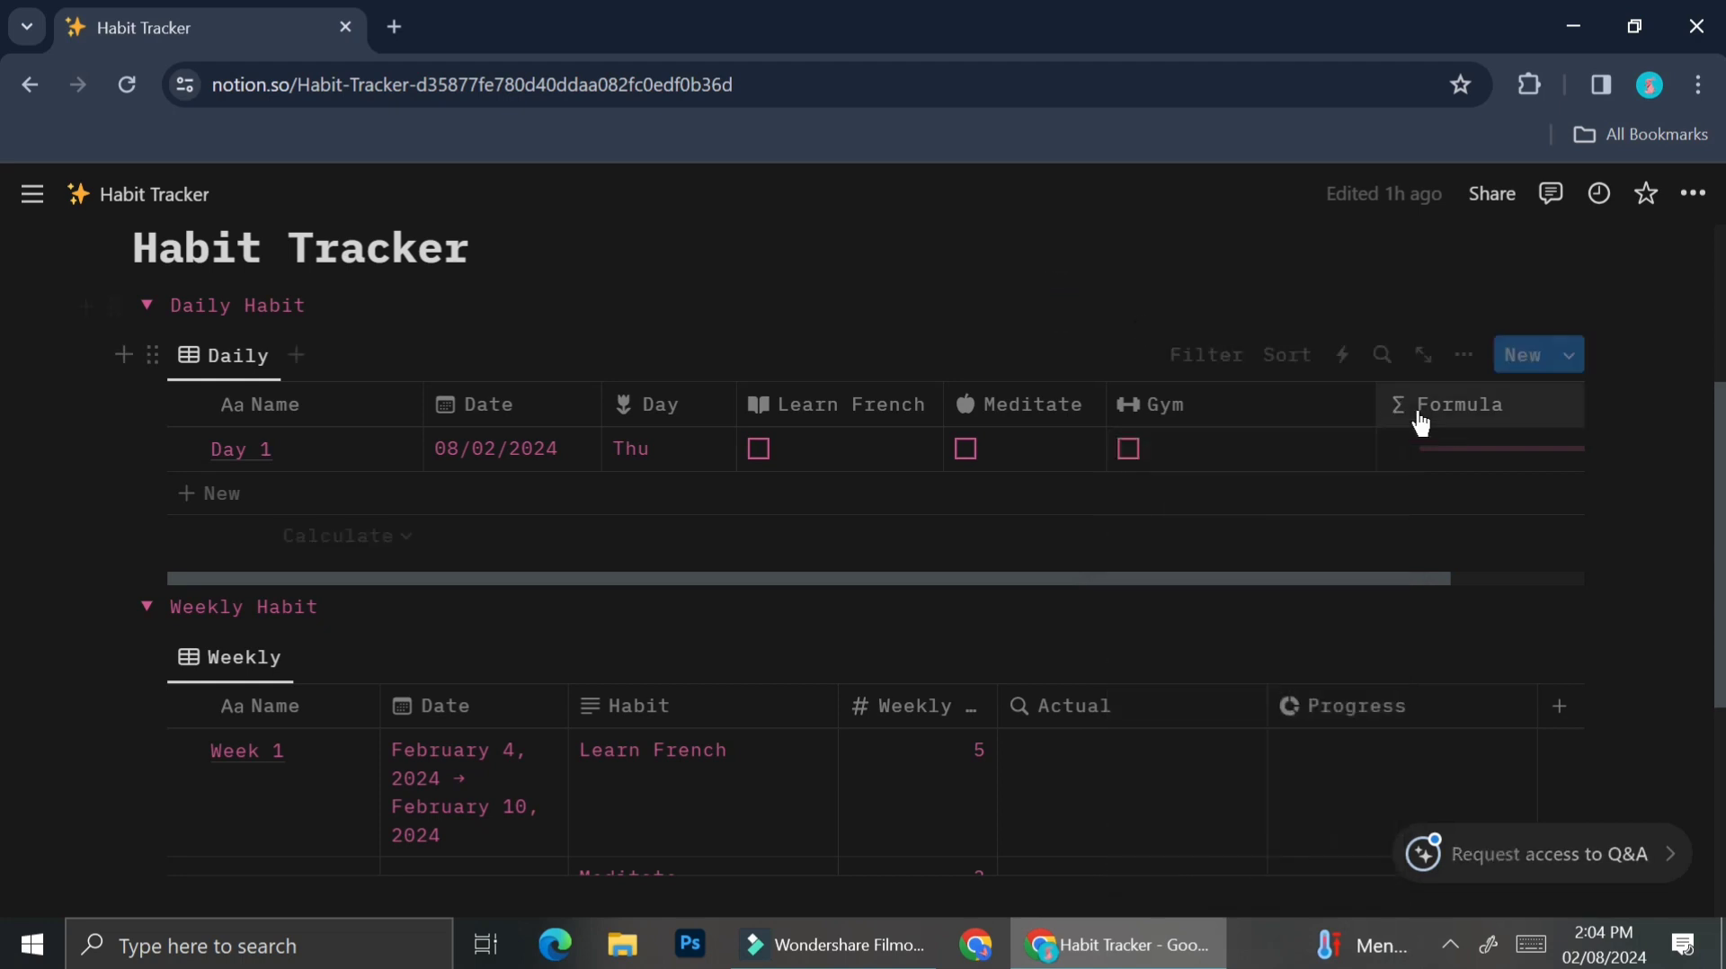
left_click_drag(1376, 409, 1205, 423)
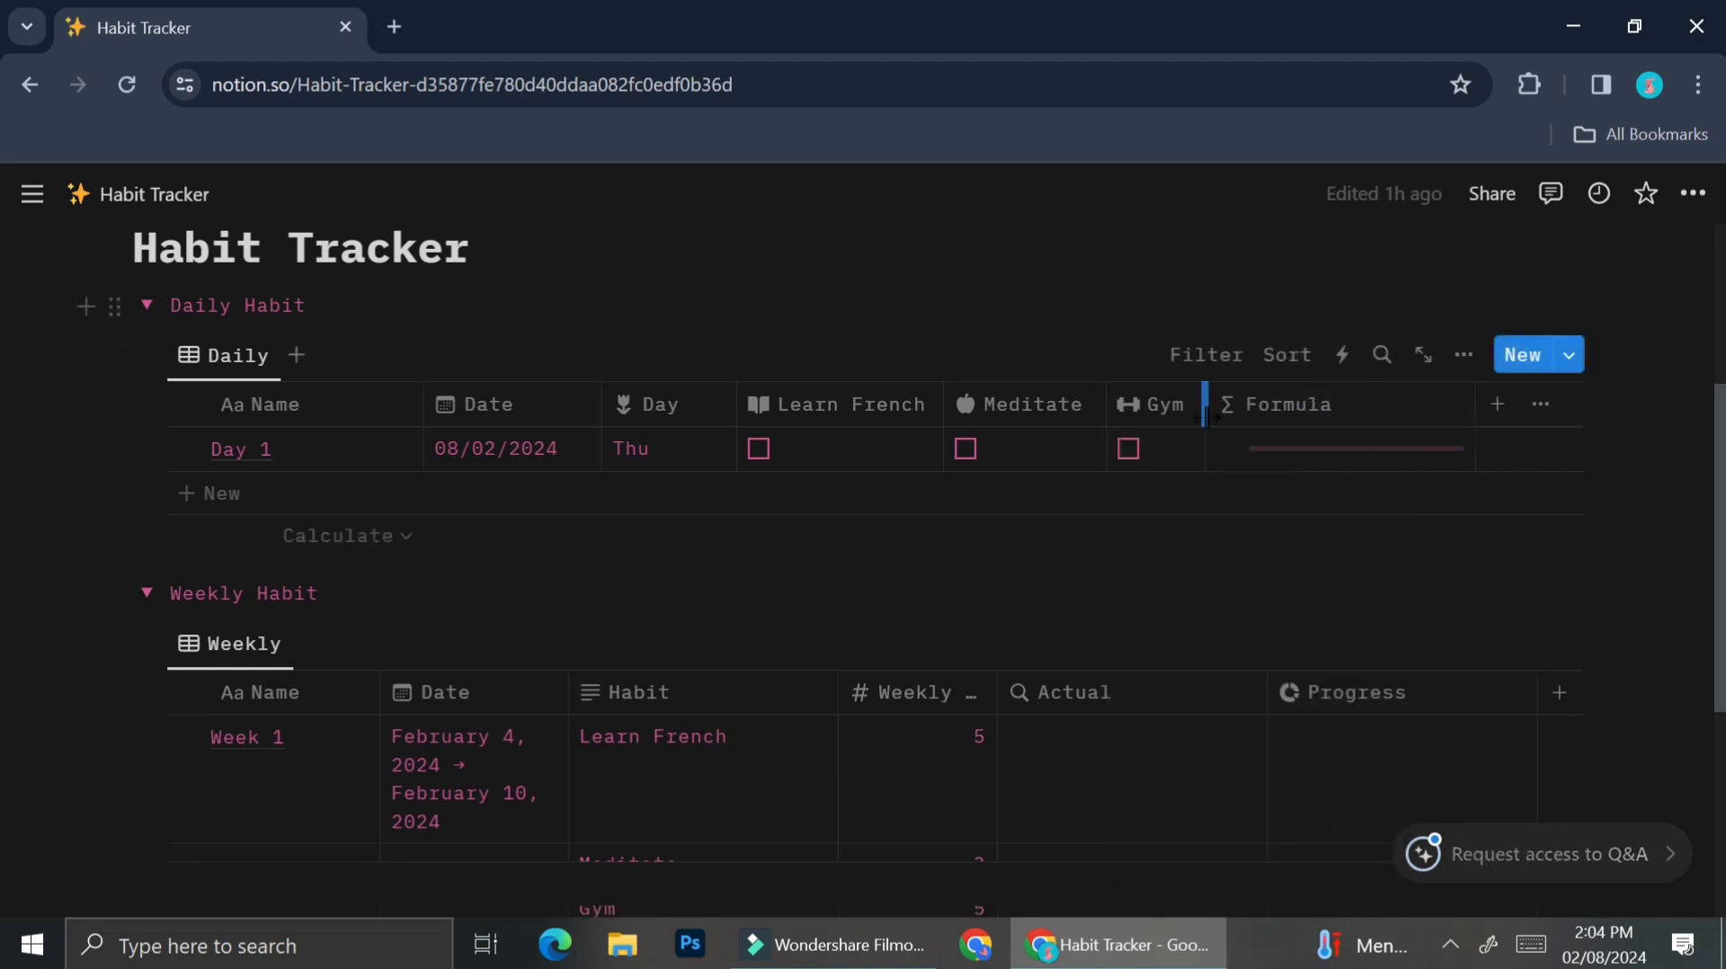
left_click_drag(940, 393, 842, 420)
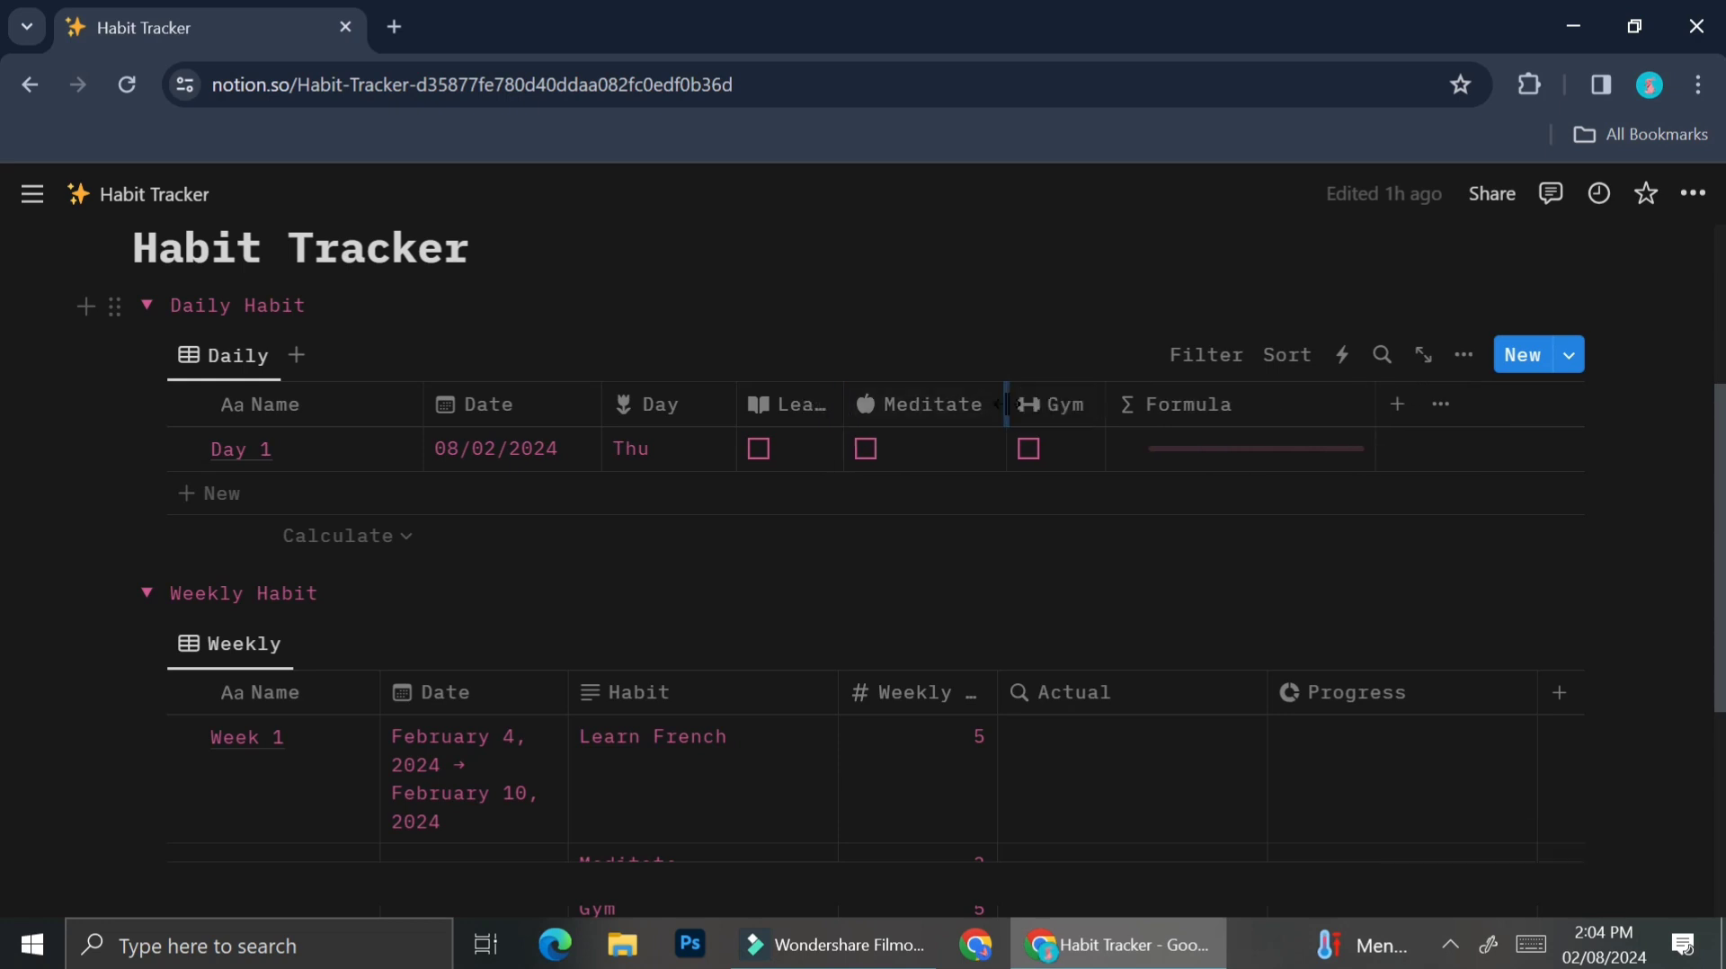
left_click_drag(984, 415, 938, 411)
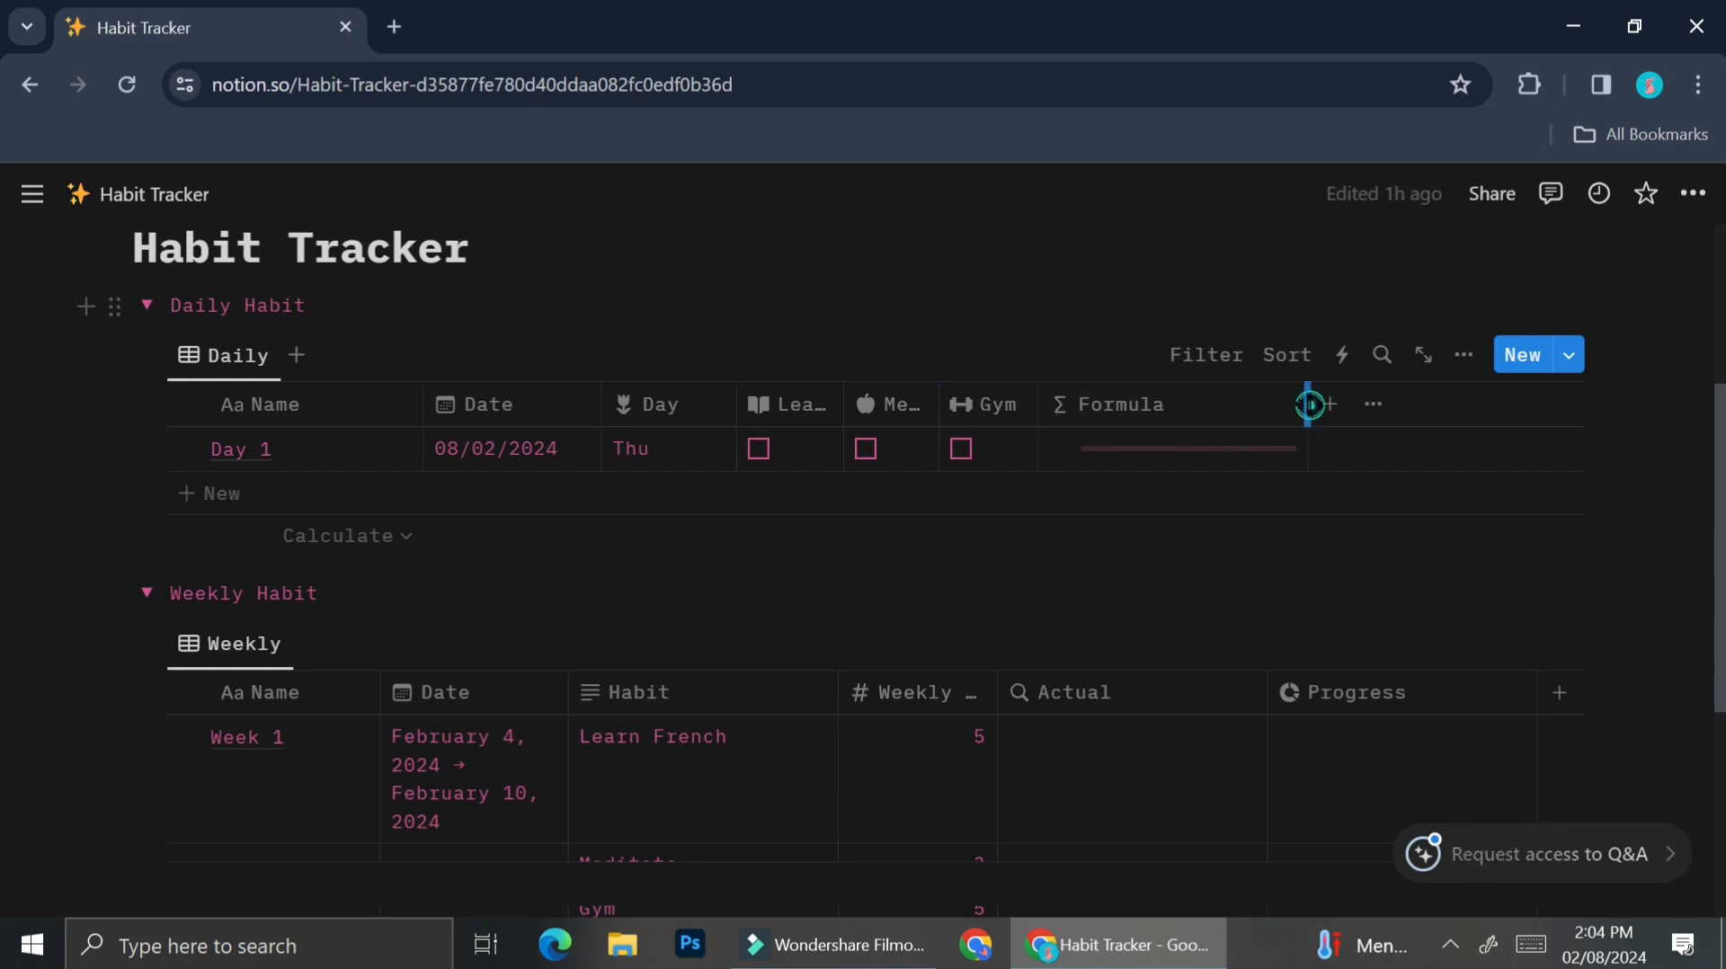
left_click_drag(1310, 404, 1205, 413)
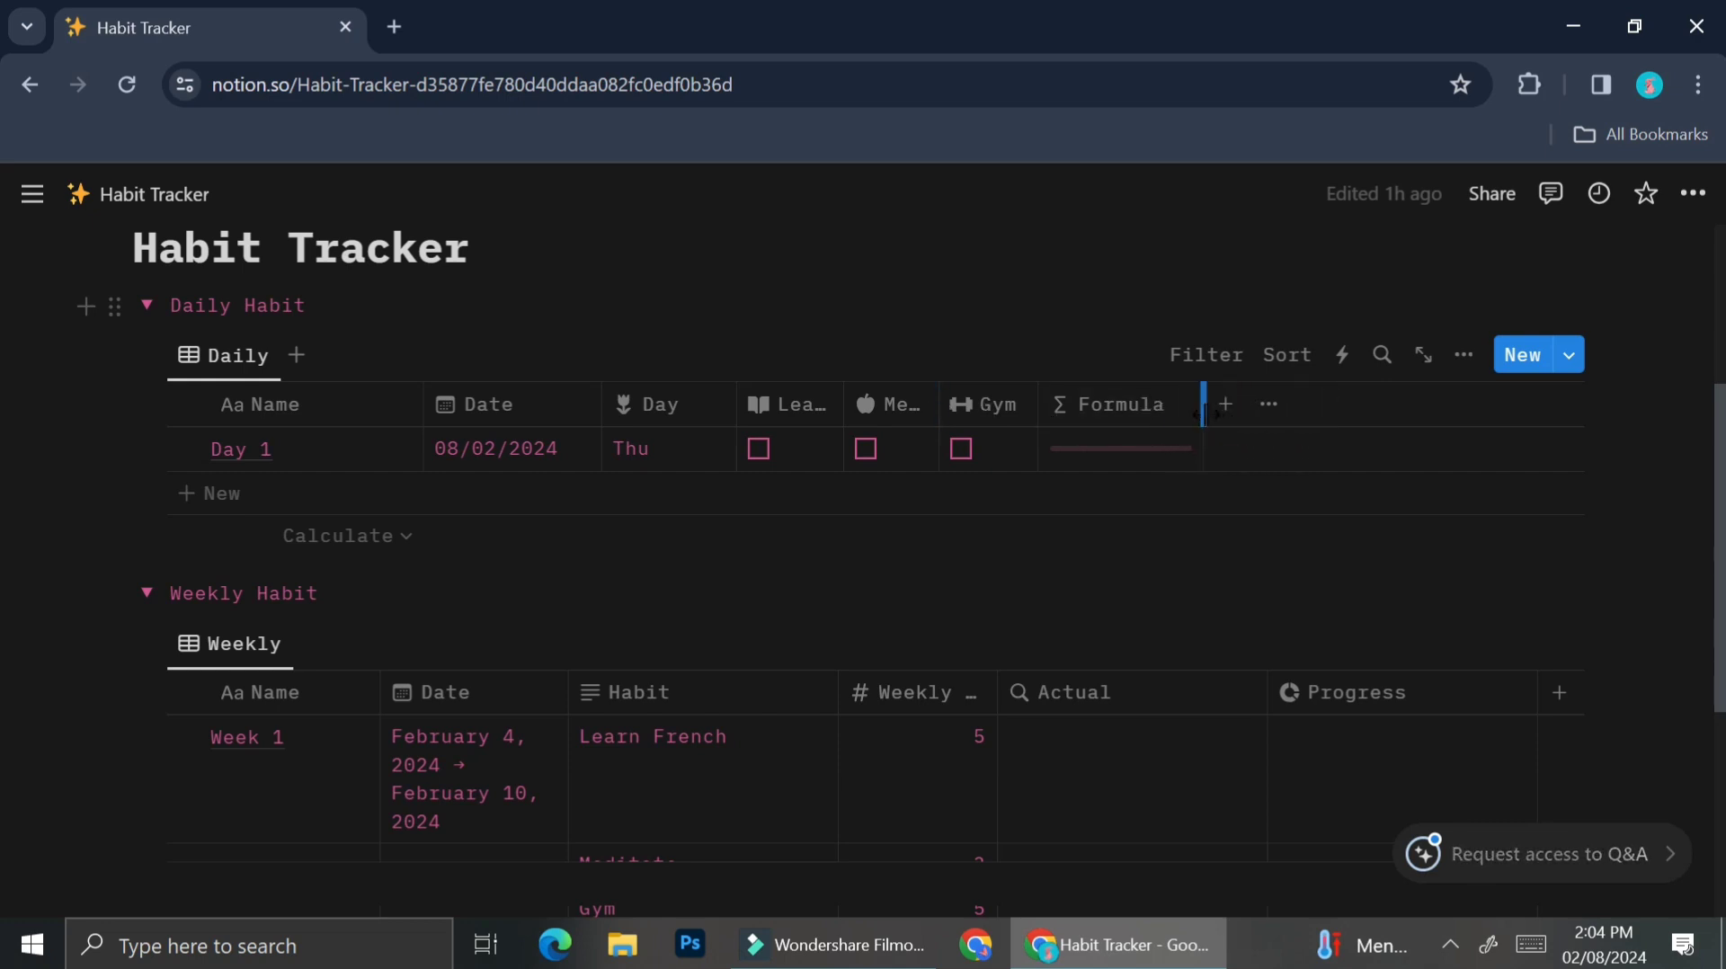
Add a two-way Relation property from the Daily table to the Weekly Habit database, with Show on Weekly Habit enabled.
left_click(1216, 419)
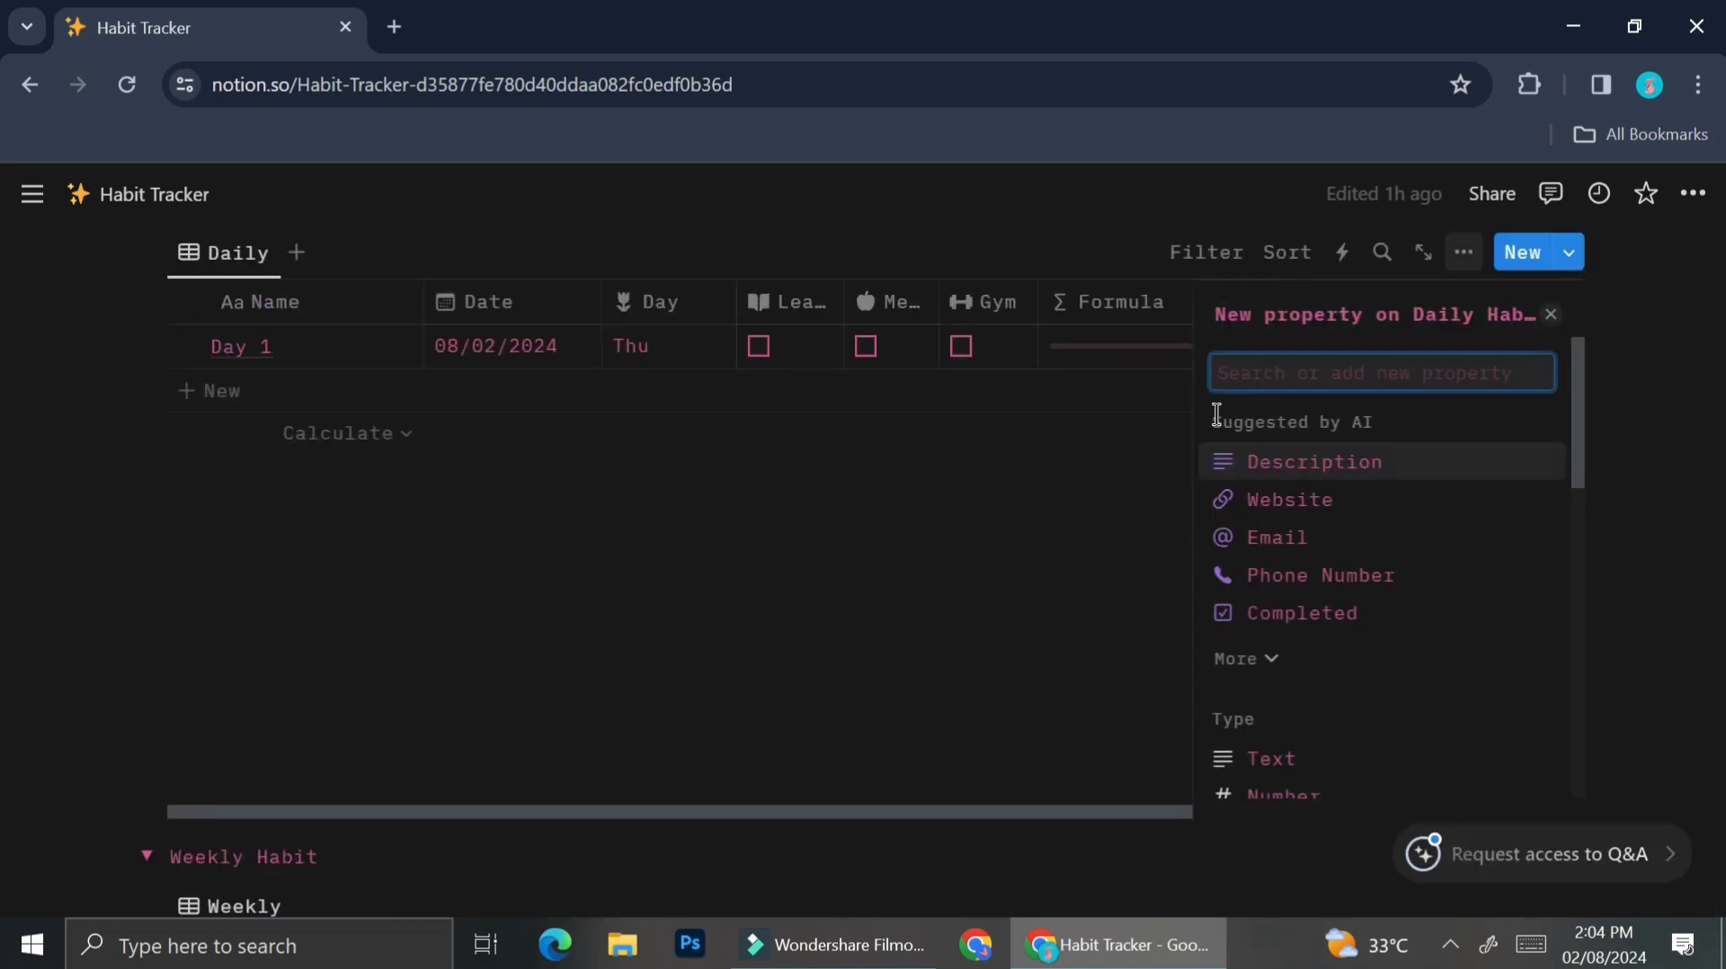
type("lin")
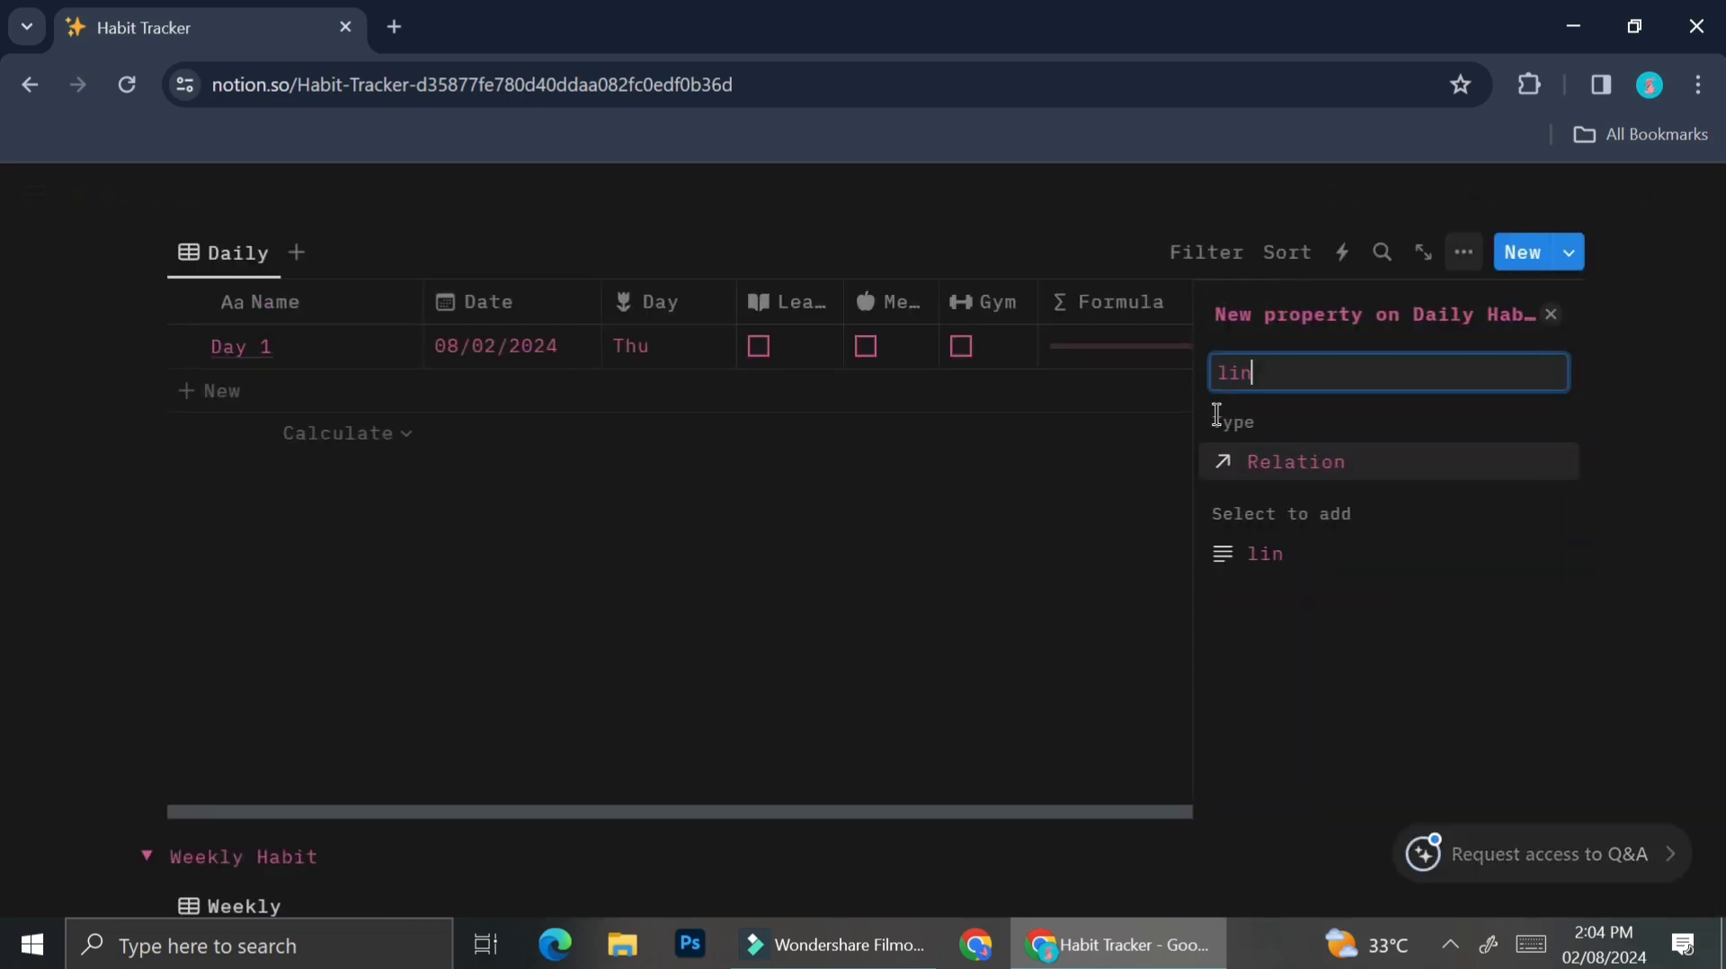
left_click(1253, 466)
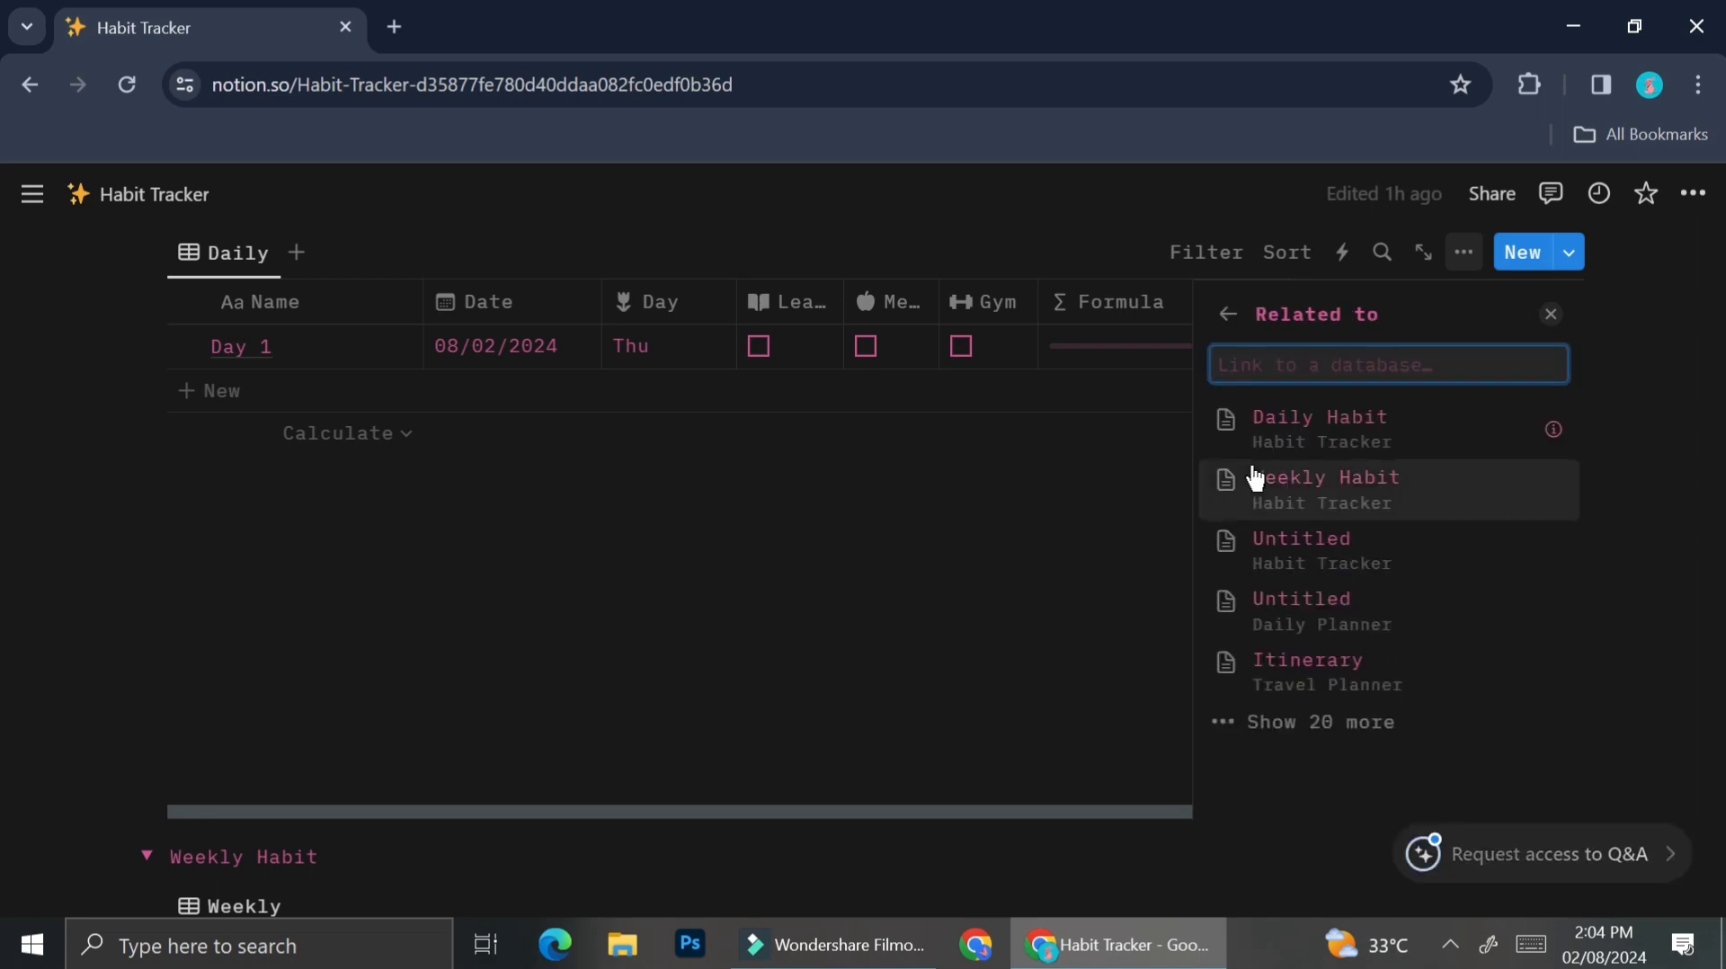
left_click(1332, 511)
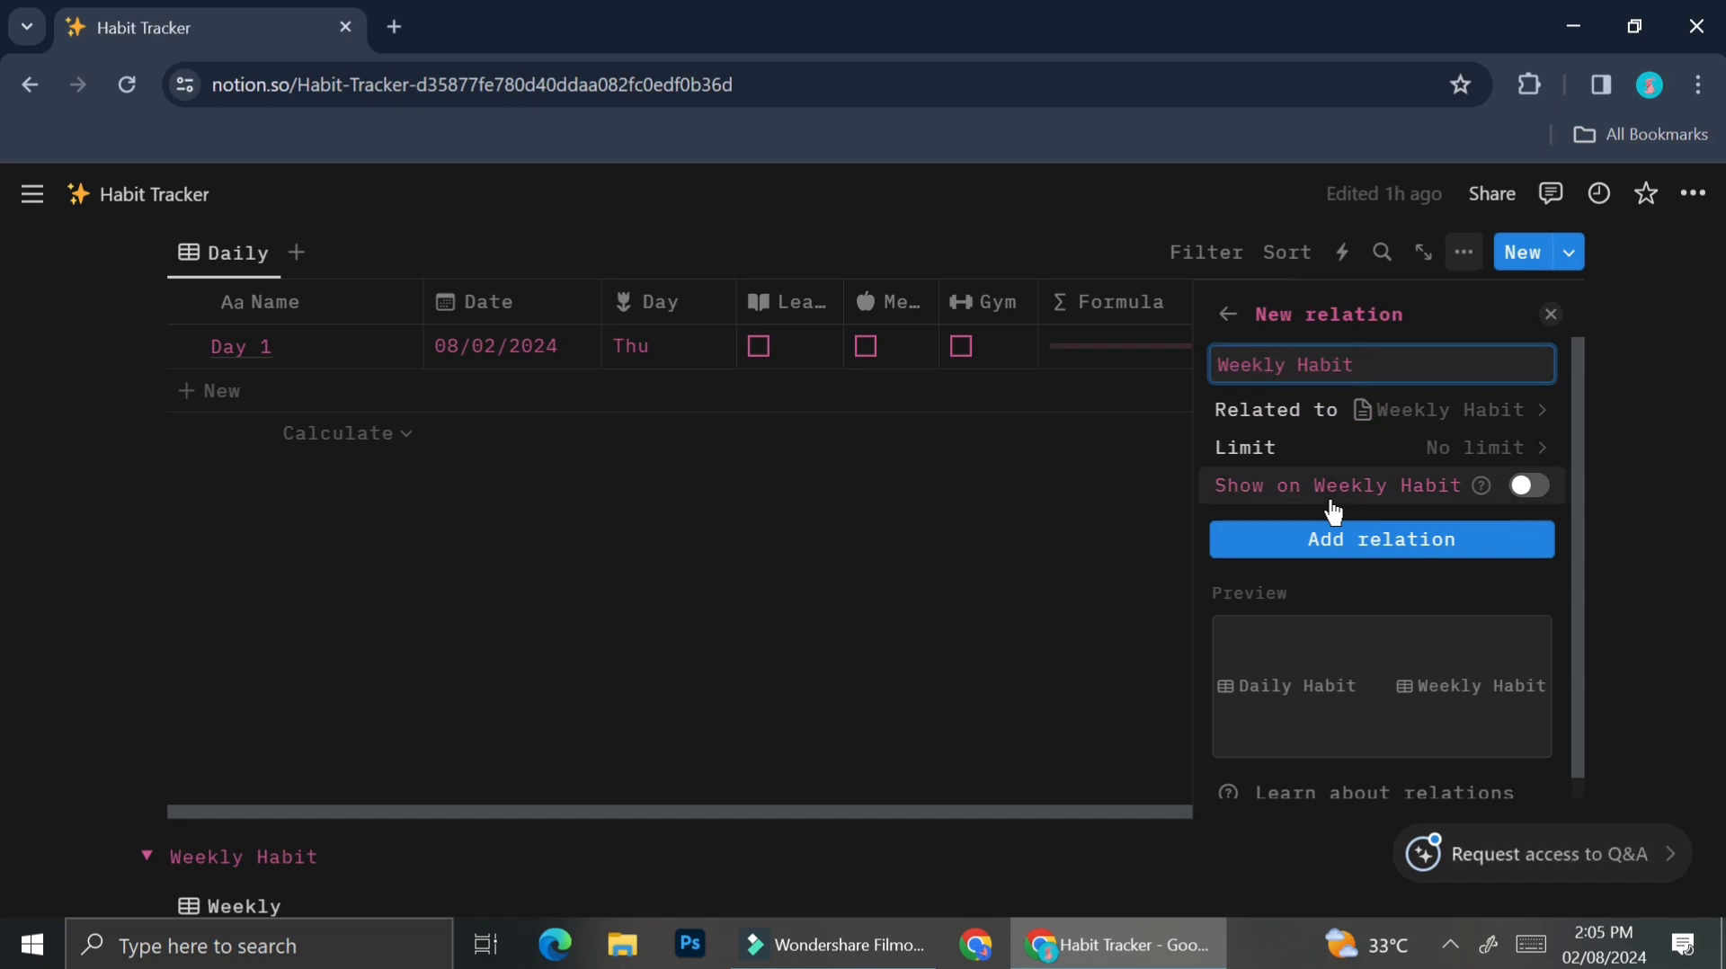
left_click(1531, 493)
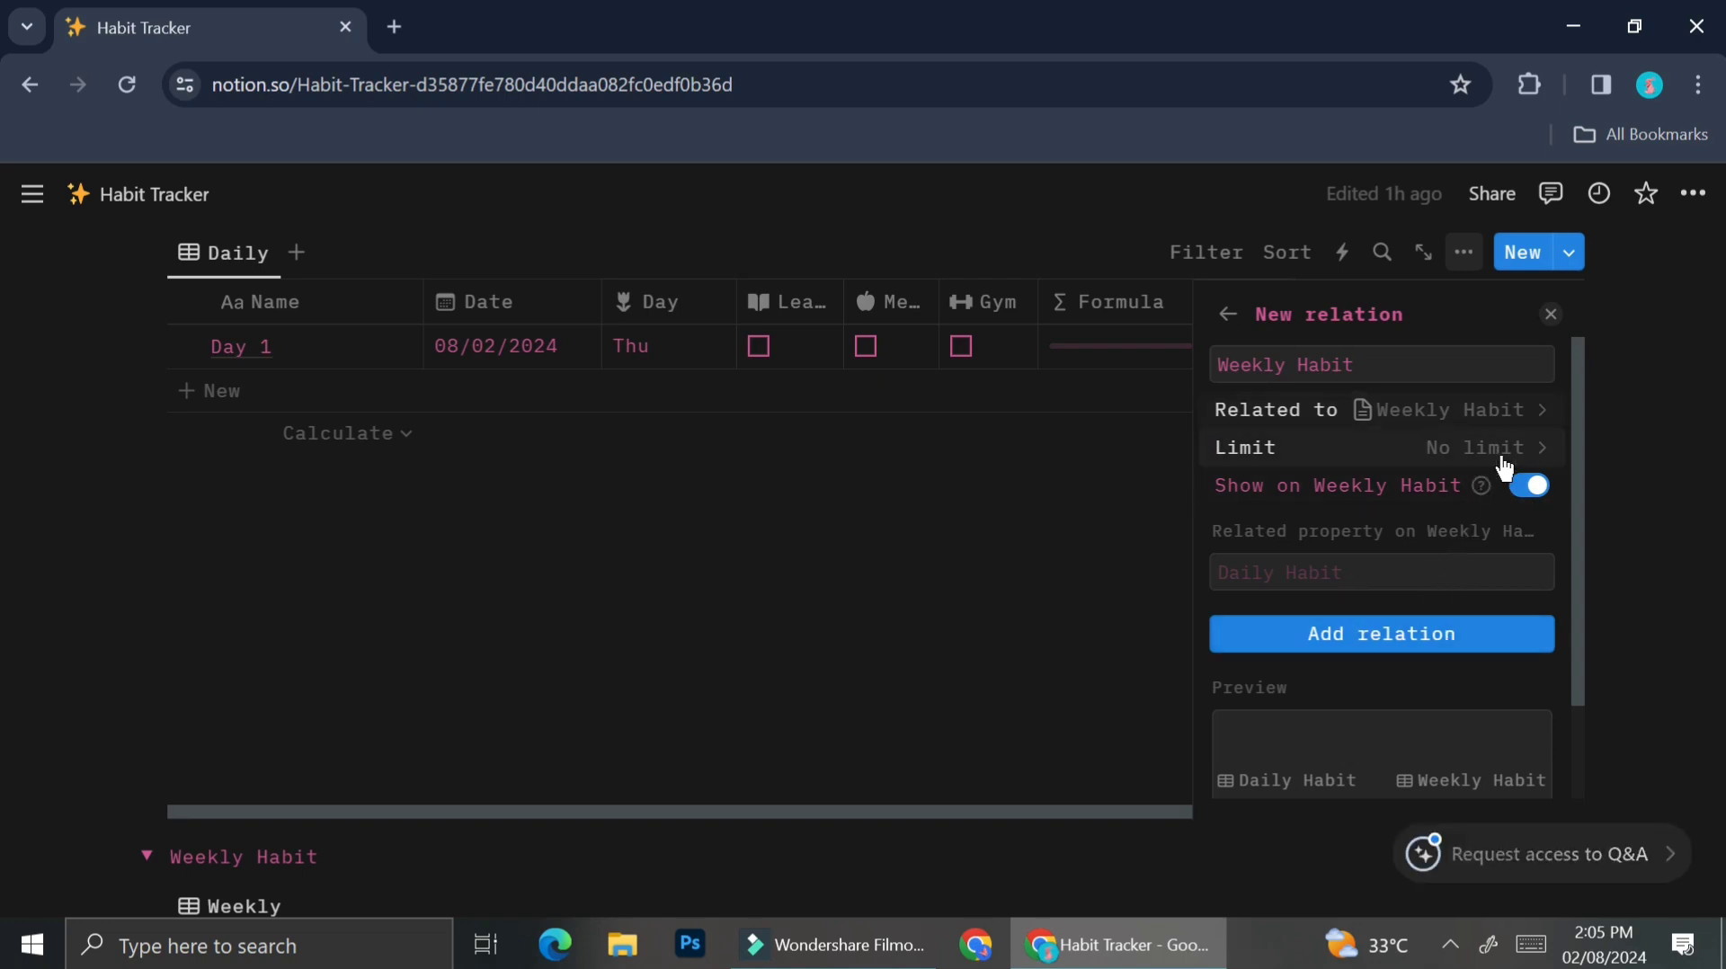
left_click(1493, 664)
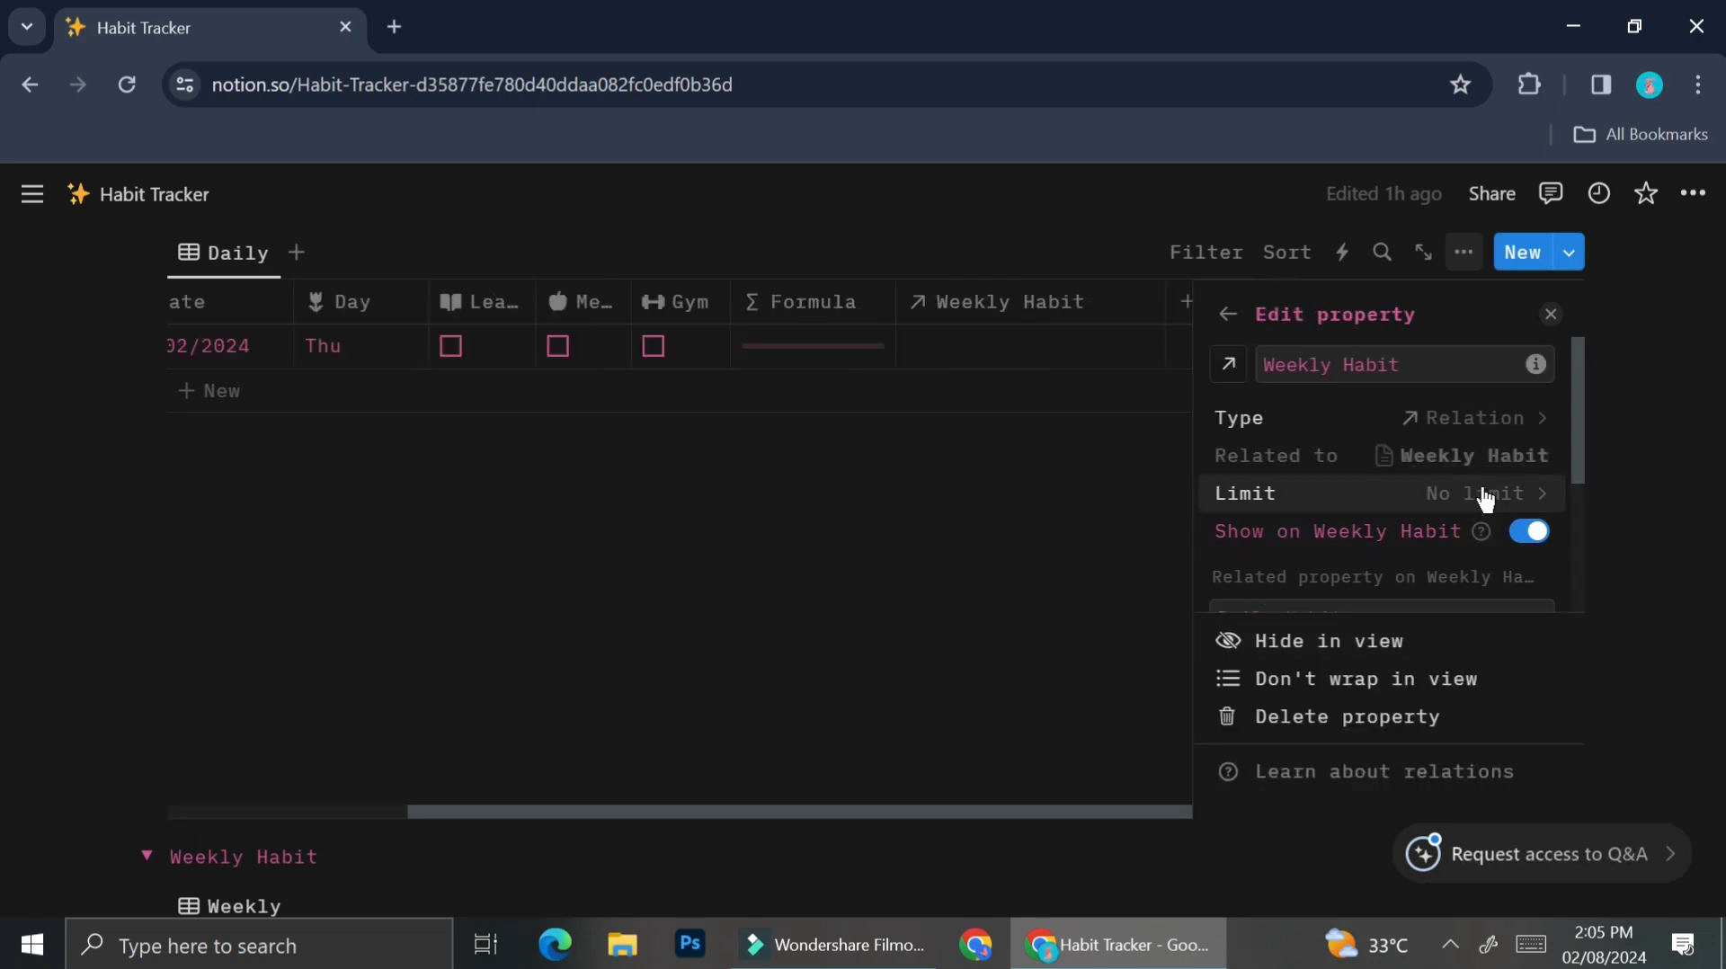
scroll(1466, 521, "down", 2)
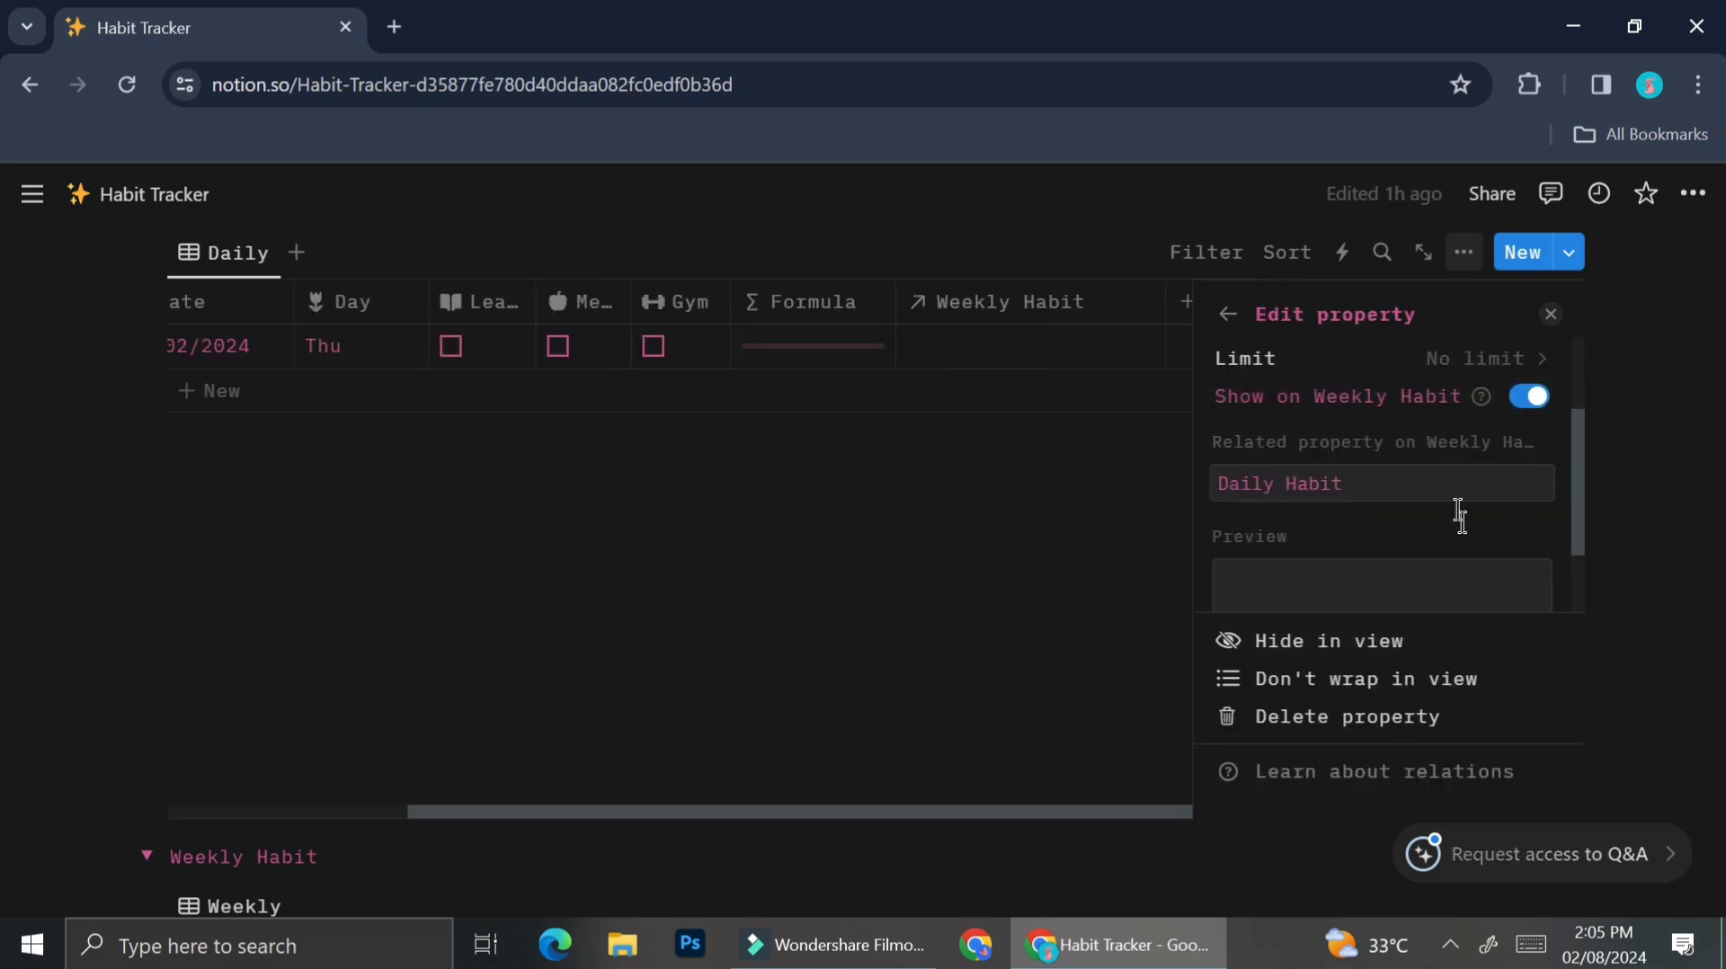
scroll(1455, 485, "down", 2)
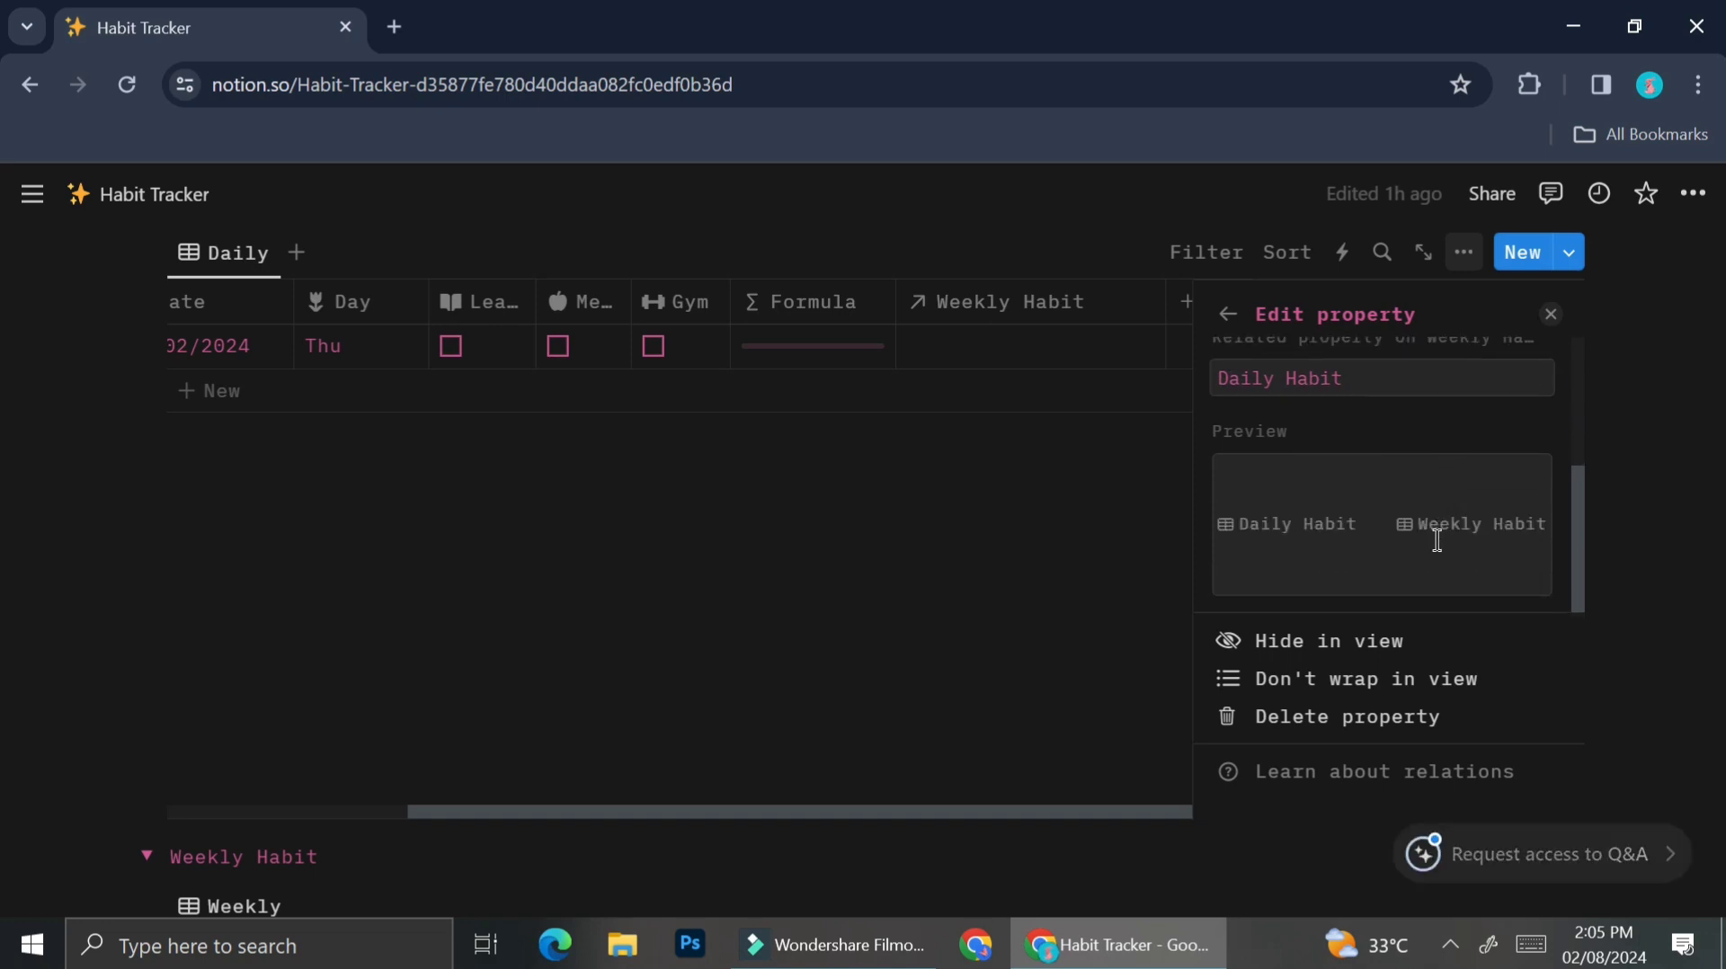
left_click(1093, 582)
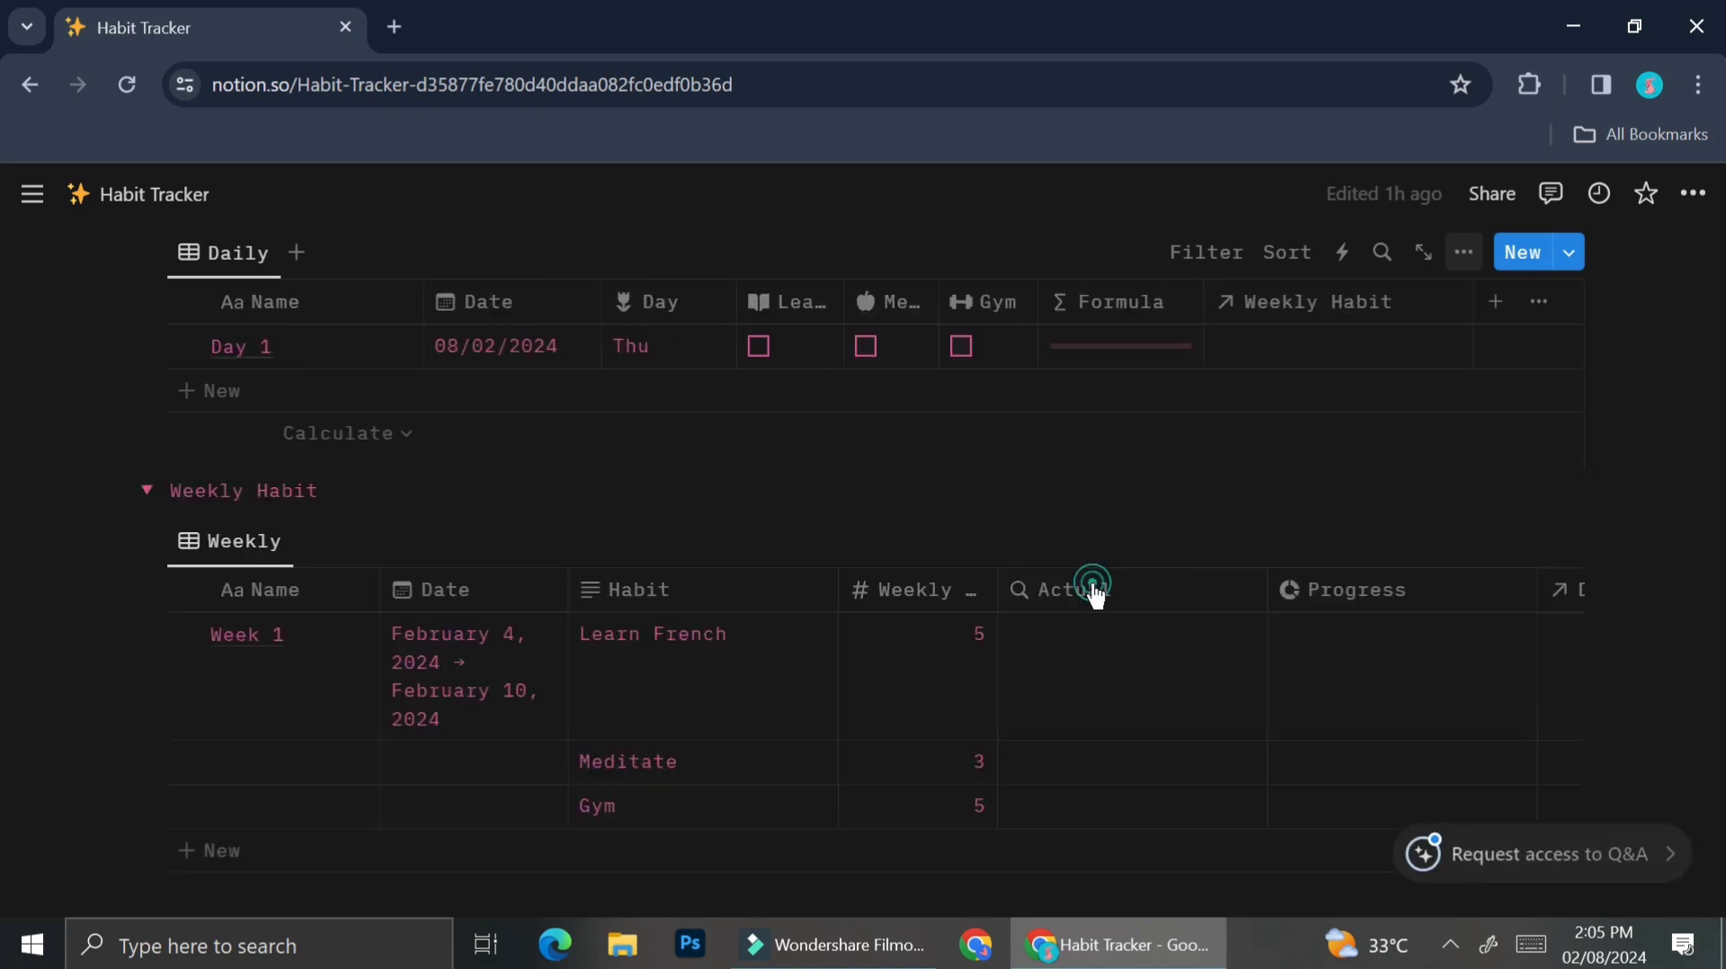
Link Day 1 to the Week 1 page in the Daily table's Weekly Habit column.
left_click(1322, 347)
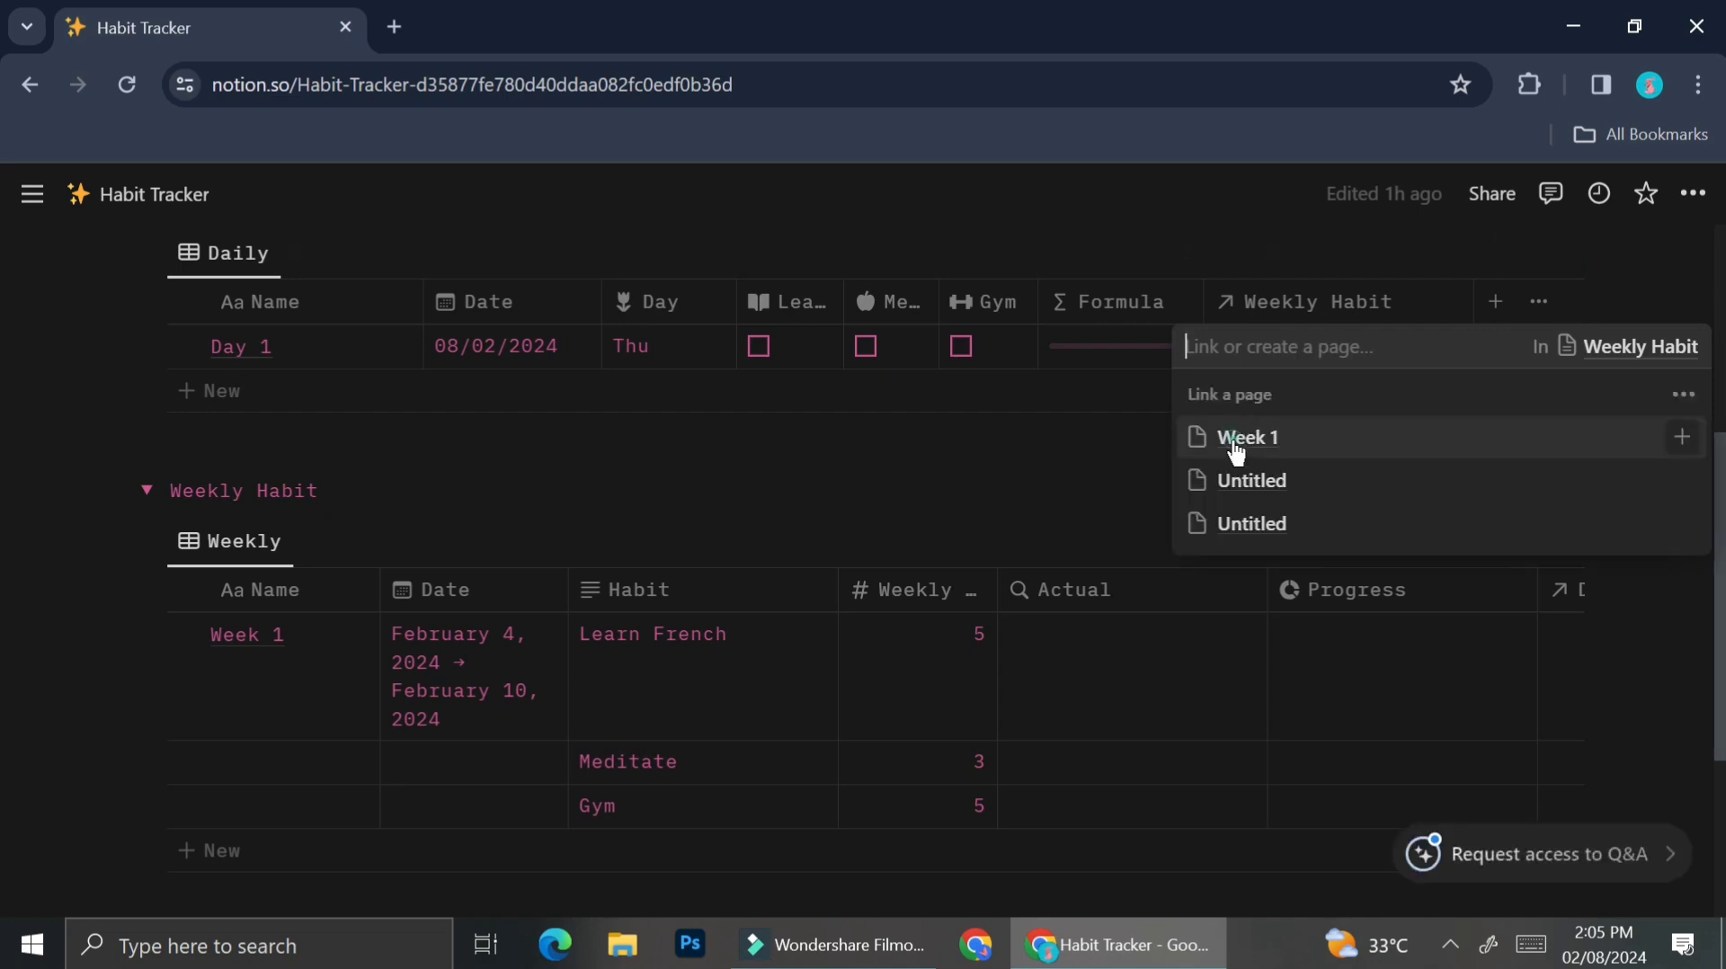
left_click(1237, 440)
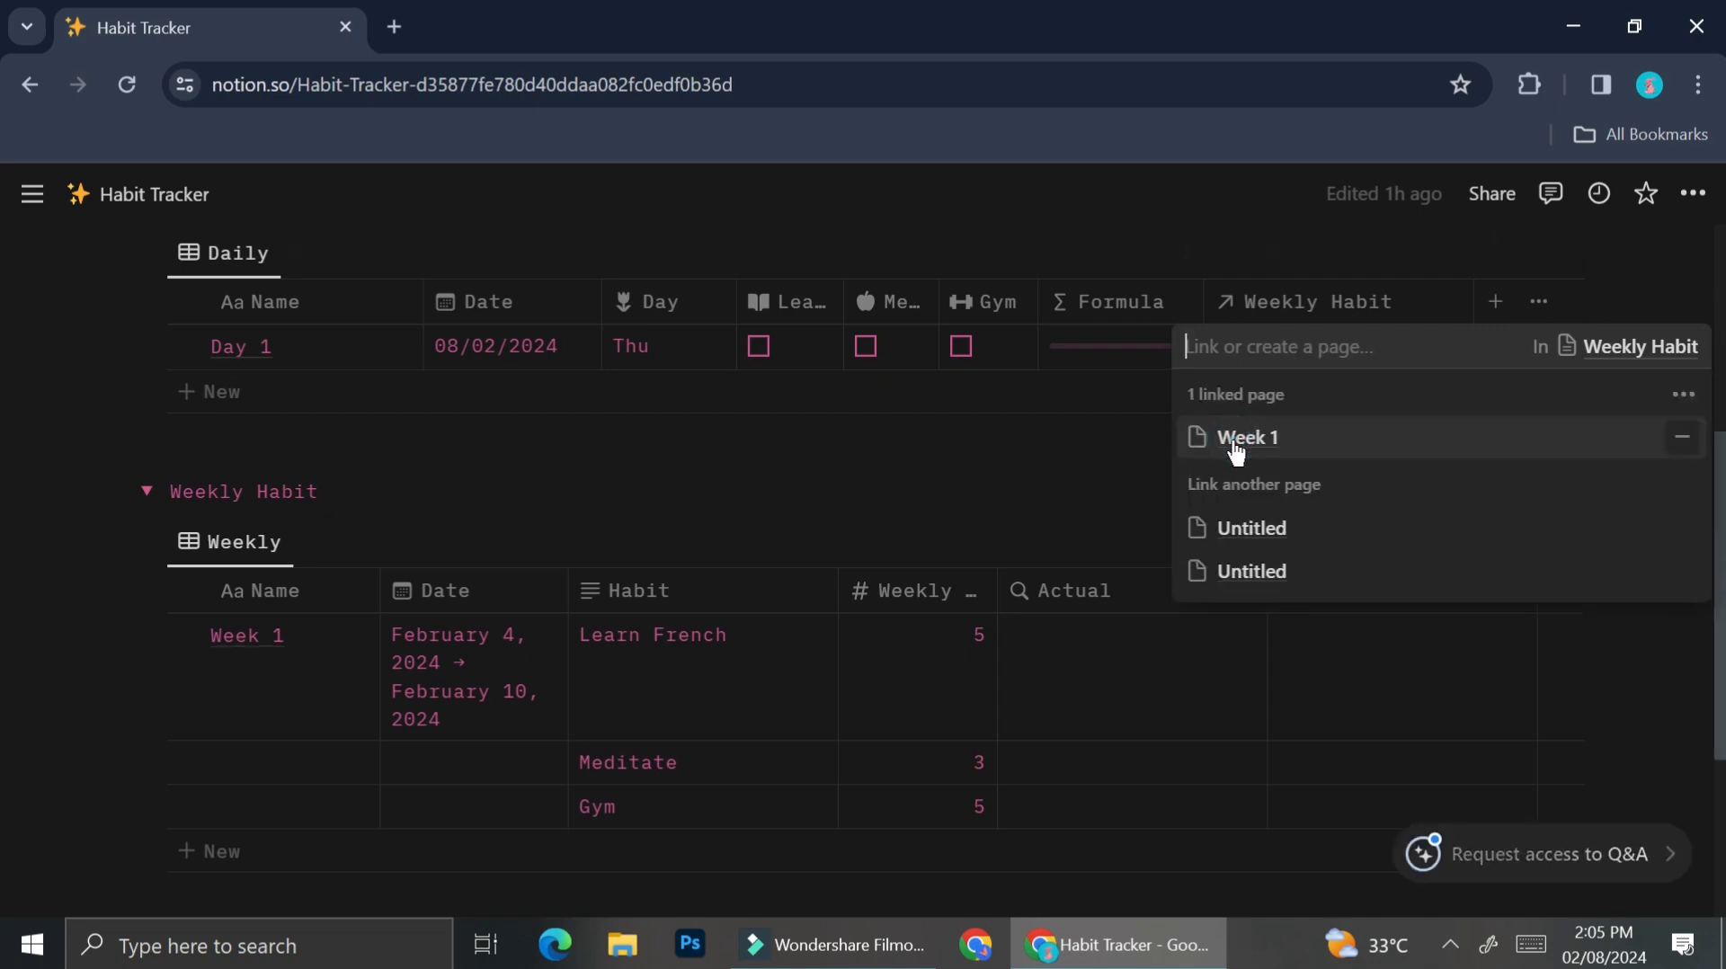
left_click(1041, 458)
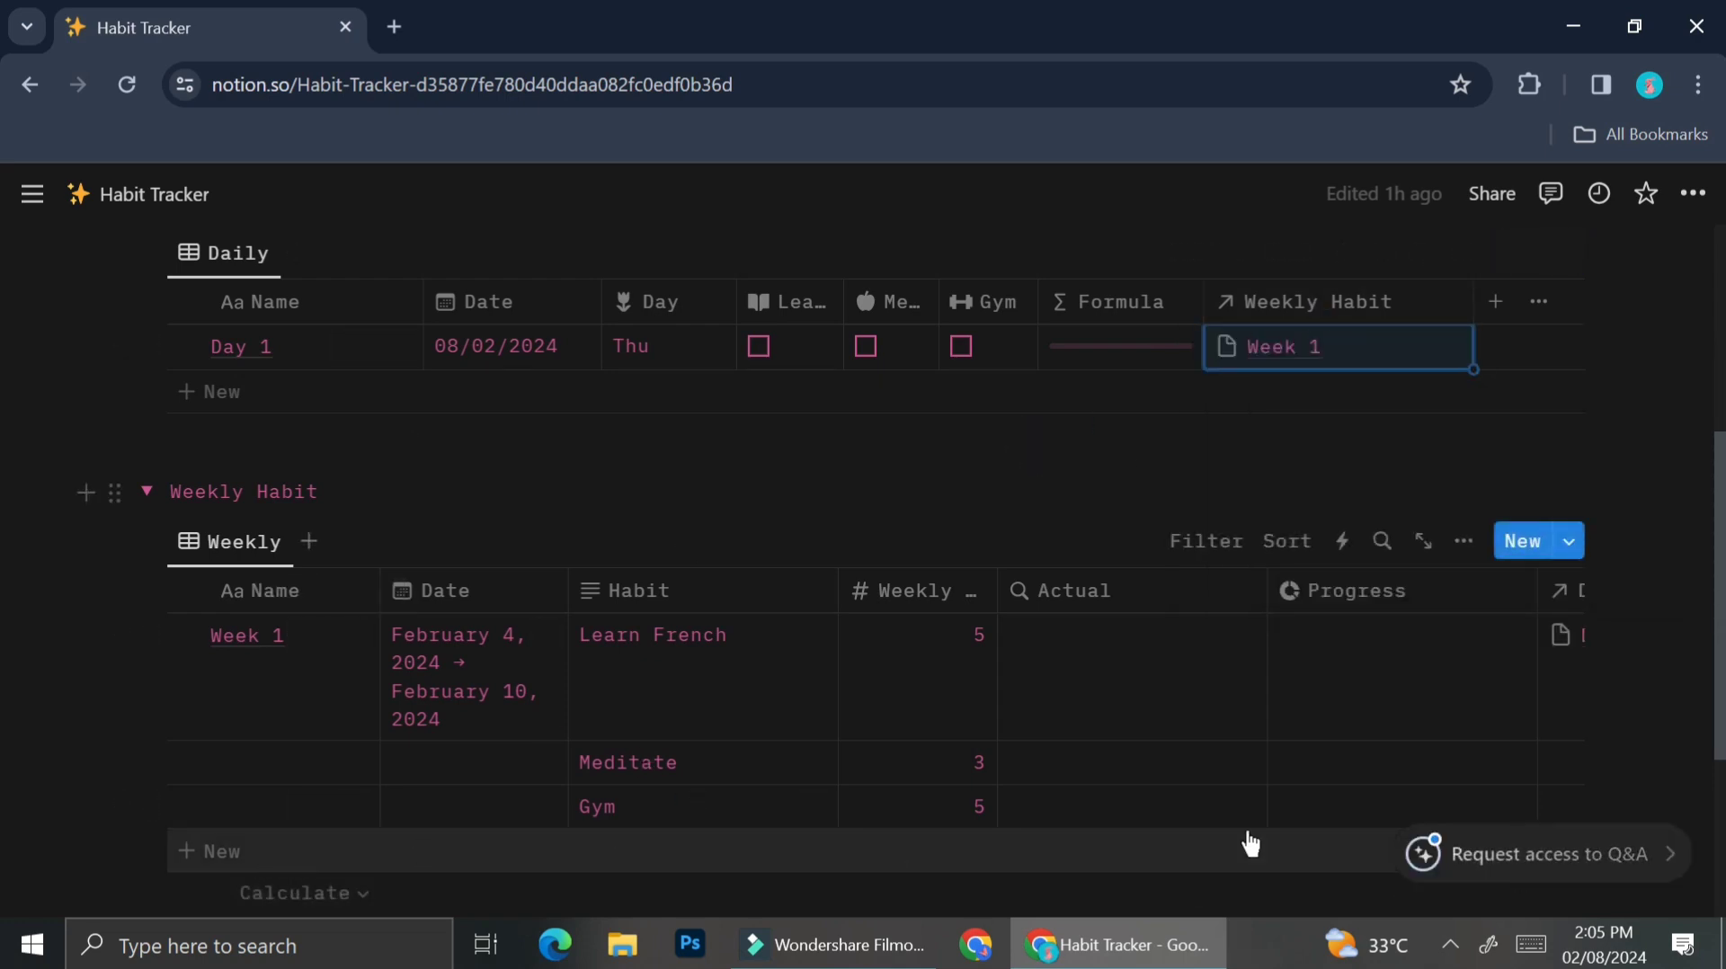
Examine the Daily Habit relation column at the end of the Weekly table.
scroll(693, 816, "down", 3)
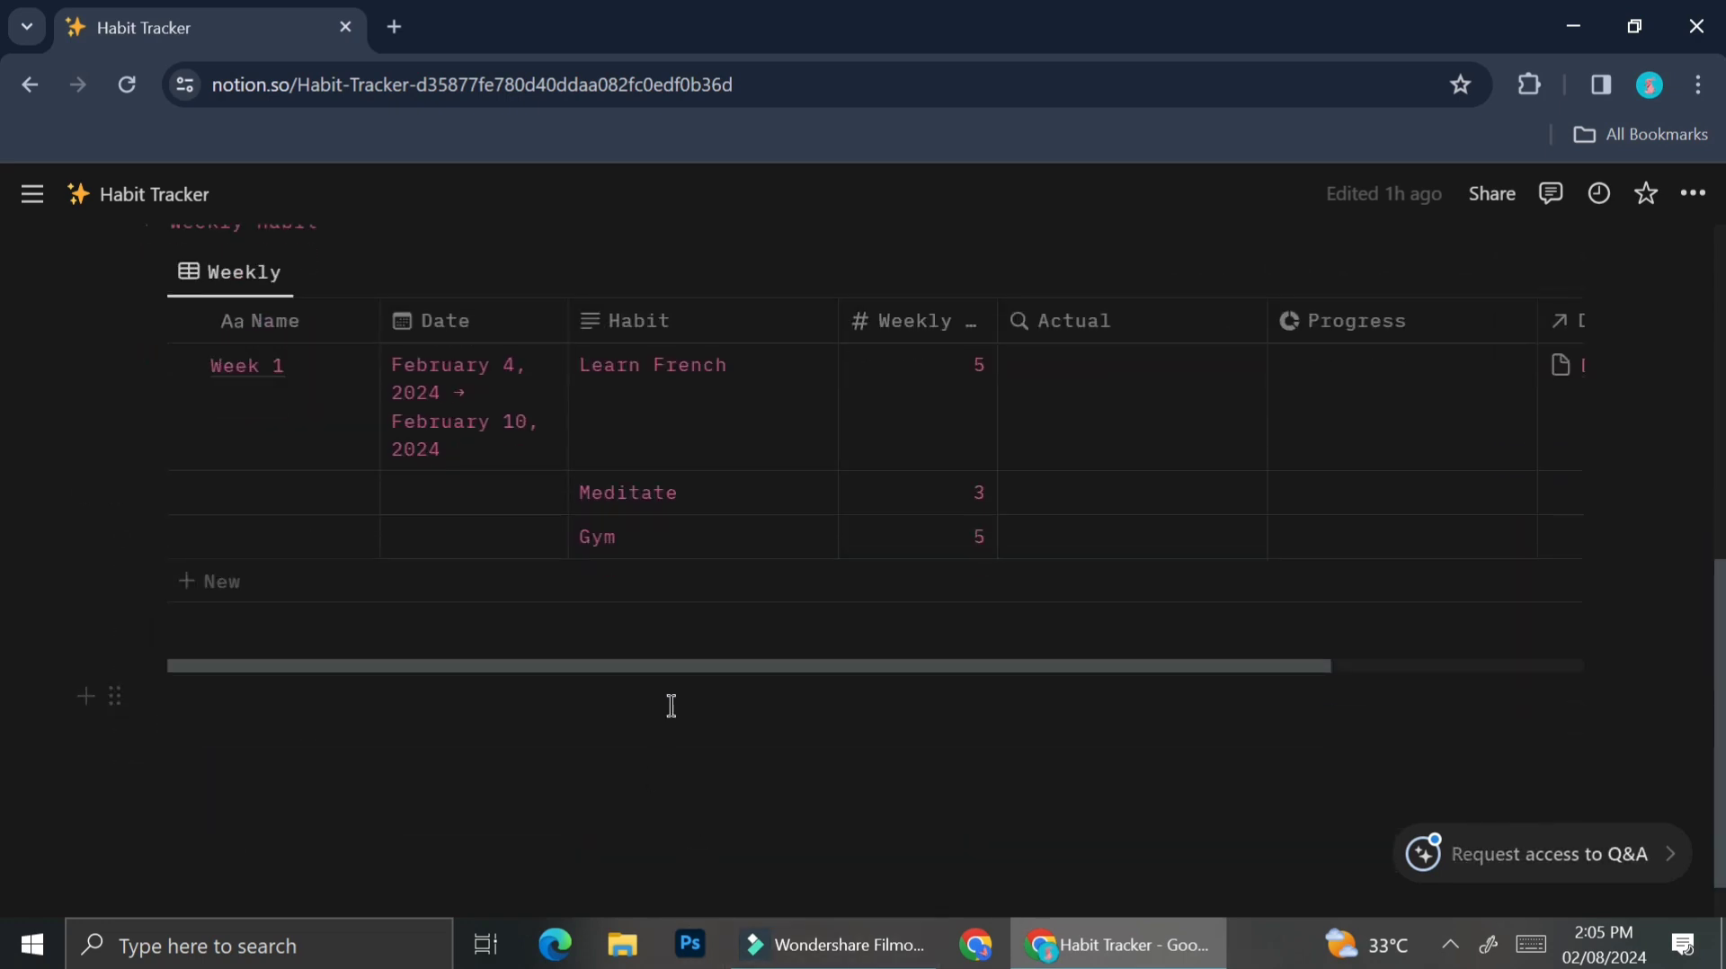
left_click_drag(689, 669, 1033, 671)
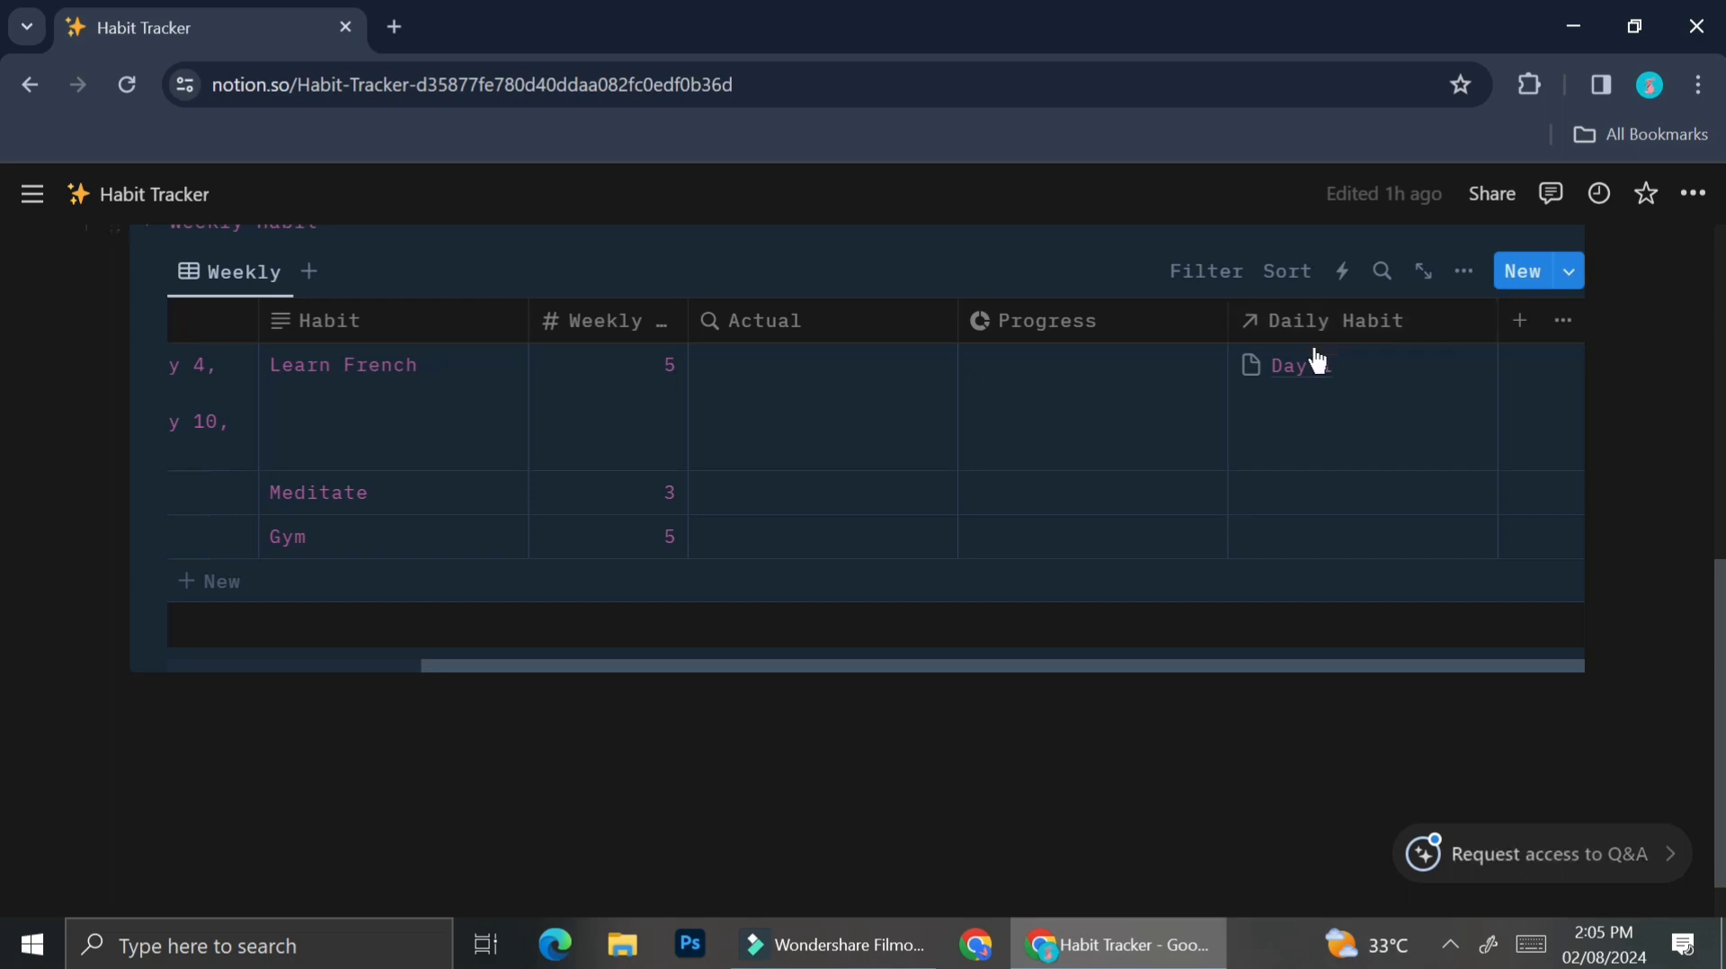
left_click(1203, 681)
mouse_move(1198, 662)
left_mouse_down()
mouse_move(1067, 663)
mouse_move(1203, 665)
left_mouse_up()
left_click(1203, 746)
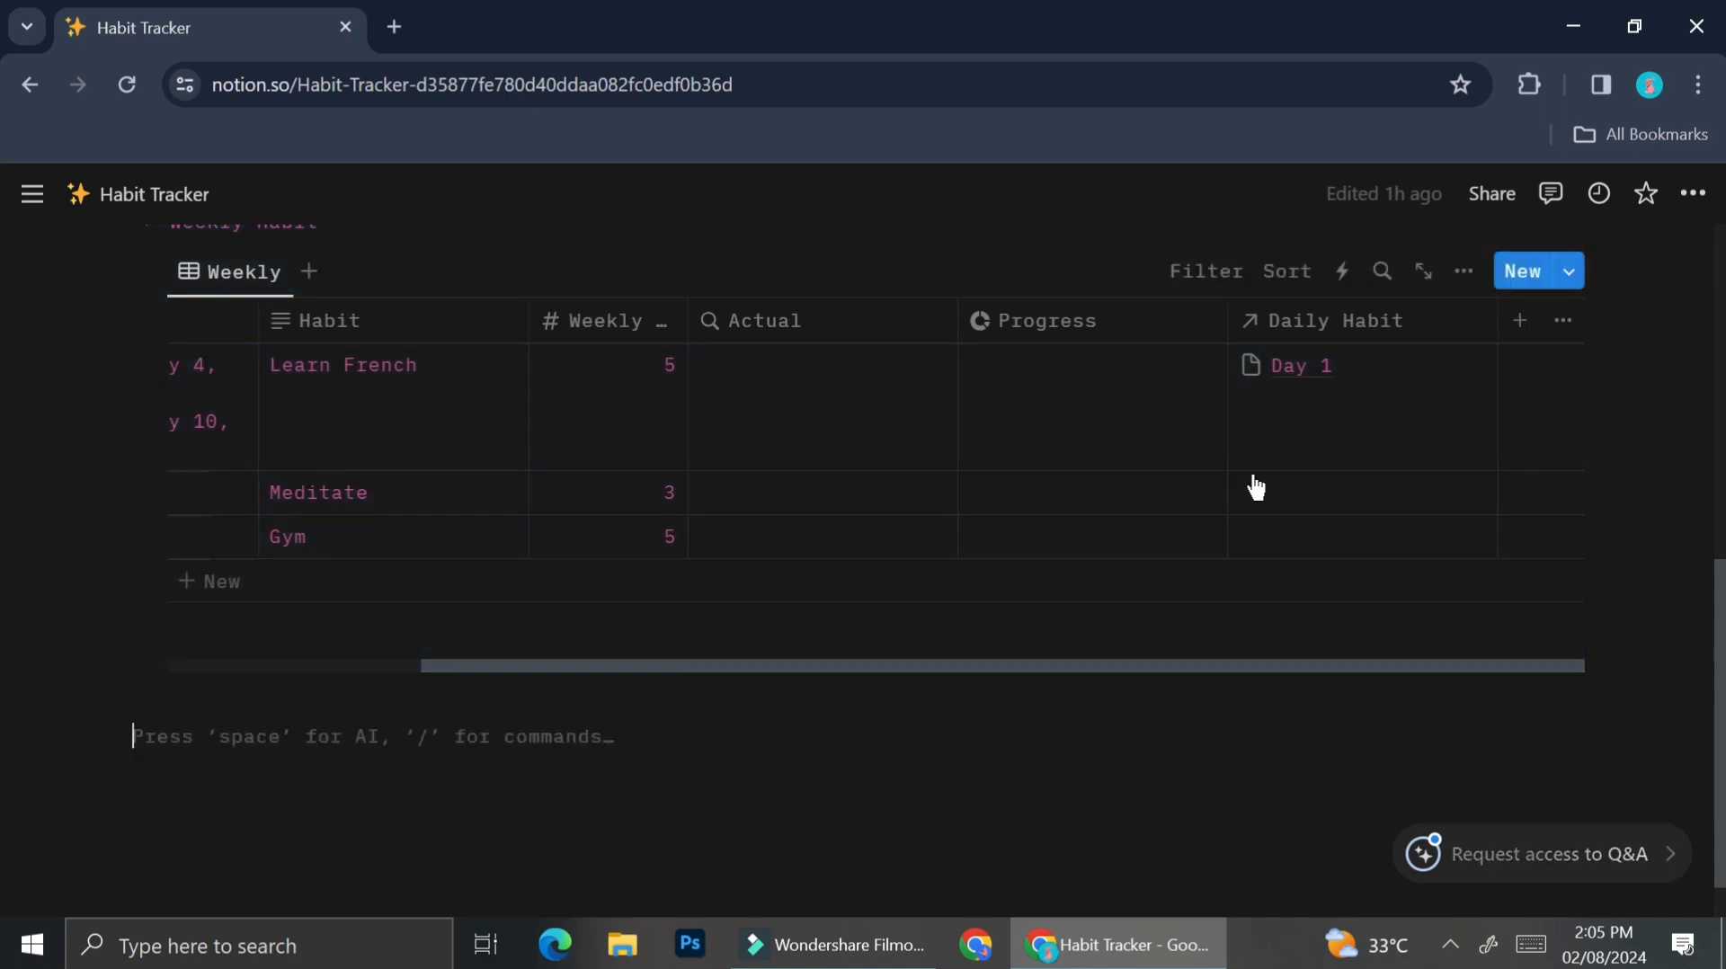
Hide the Weekly Habit relation column from the Daily table's view.
scroll(1256, 487, "up", 2)
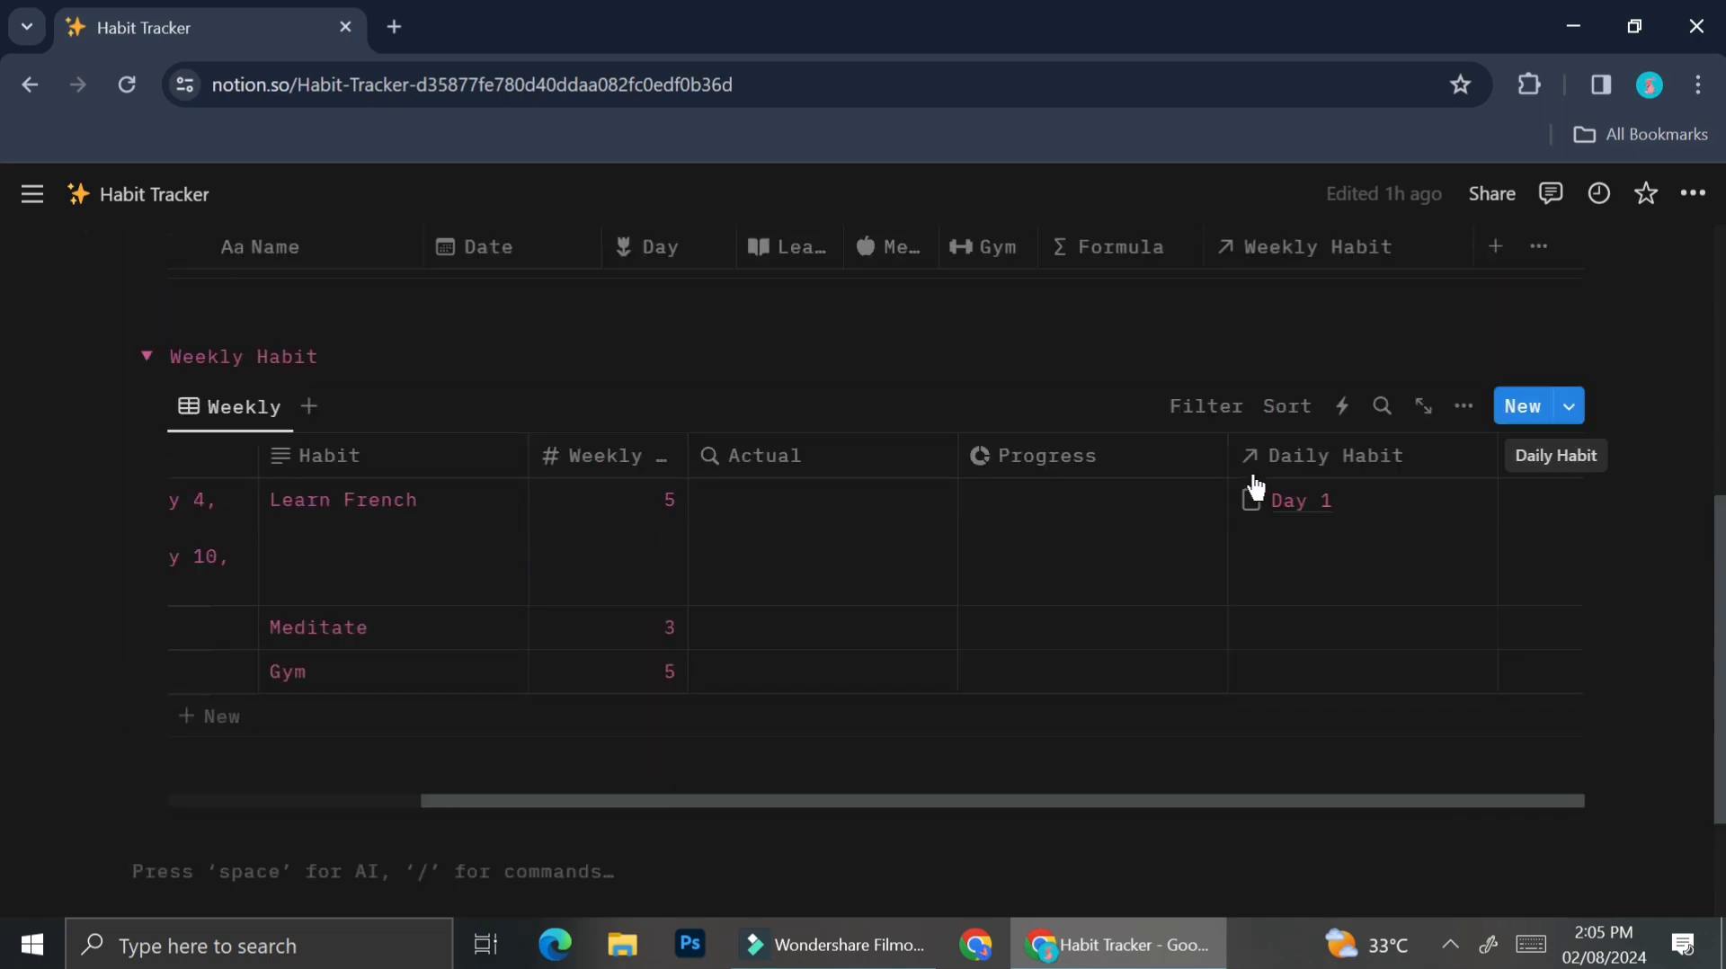
scroll(1256, 486, "up", 4)
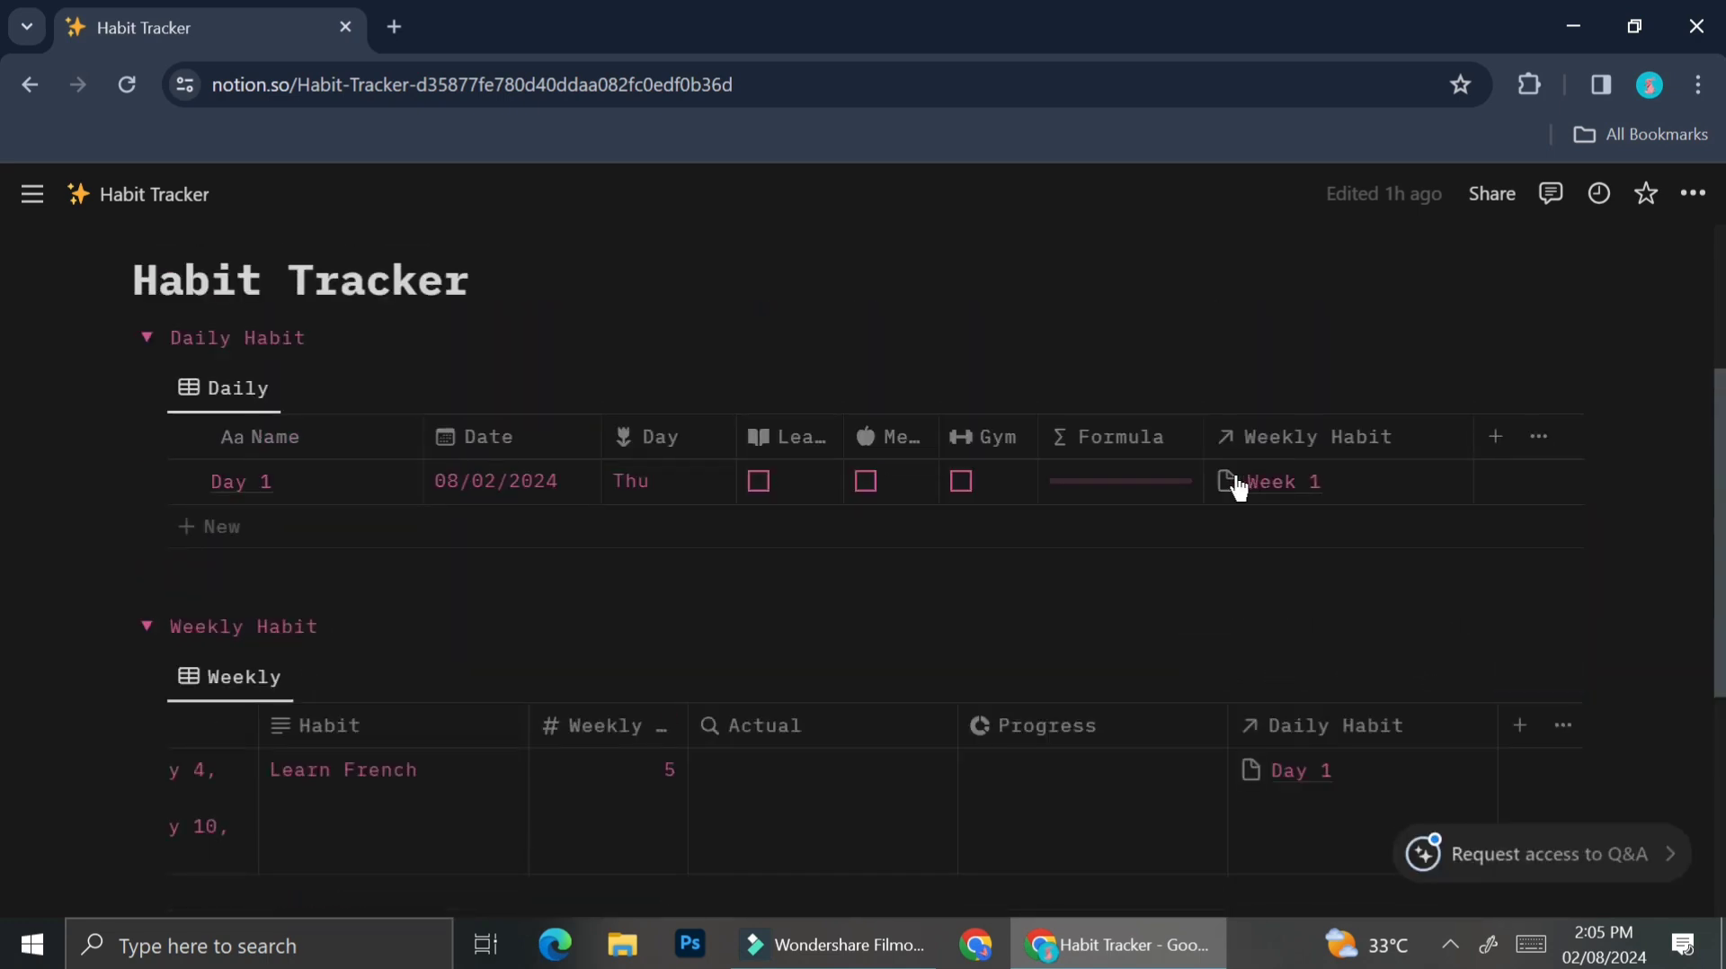
left_click(1449, 438)
left_click(1450, 437)
left_click(1449, 437)
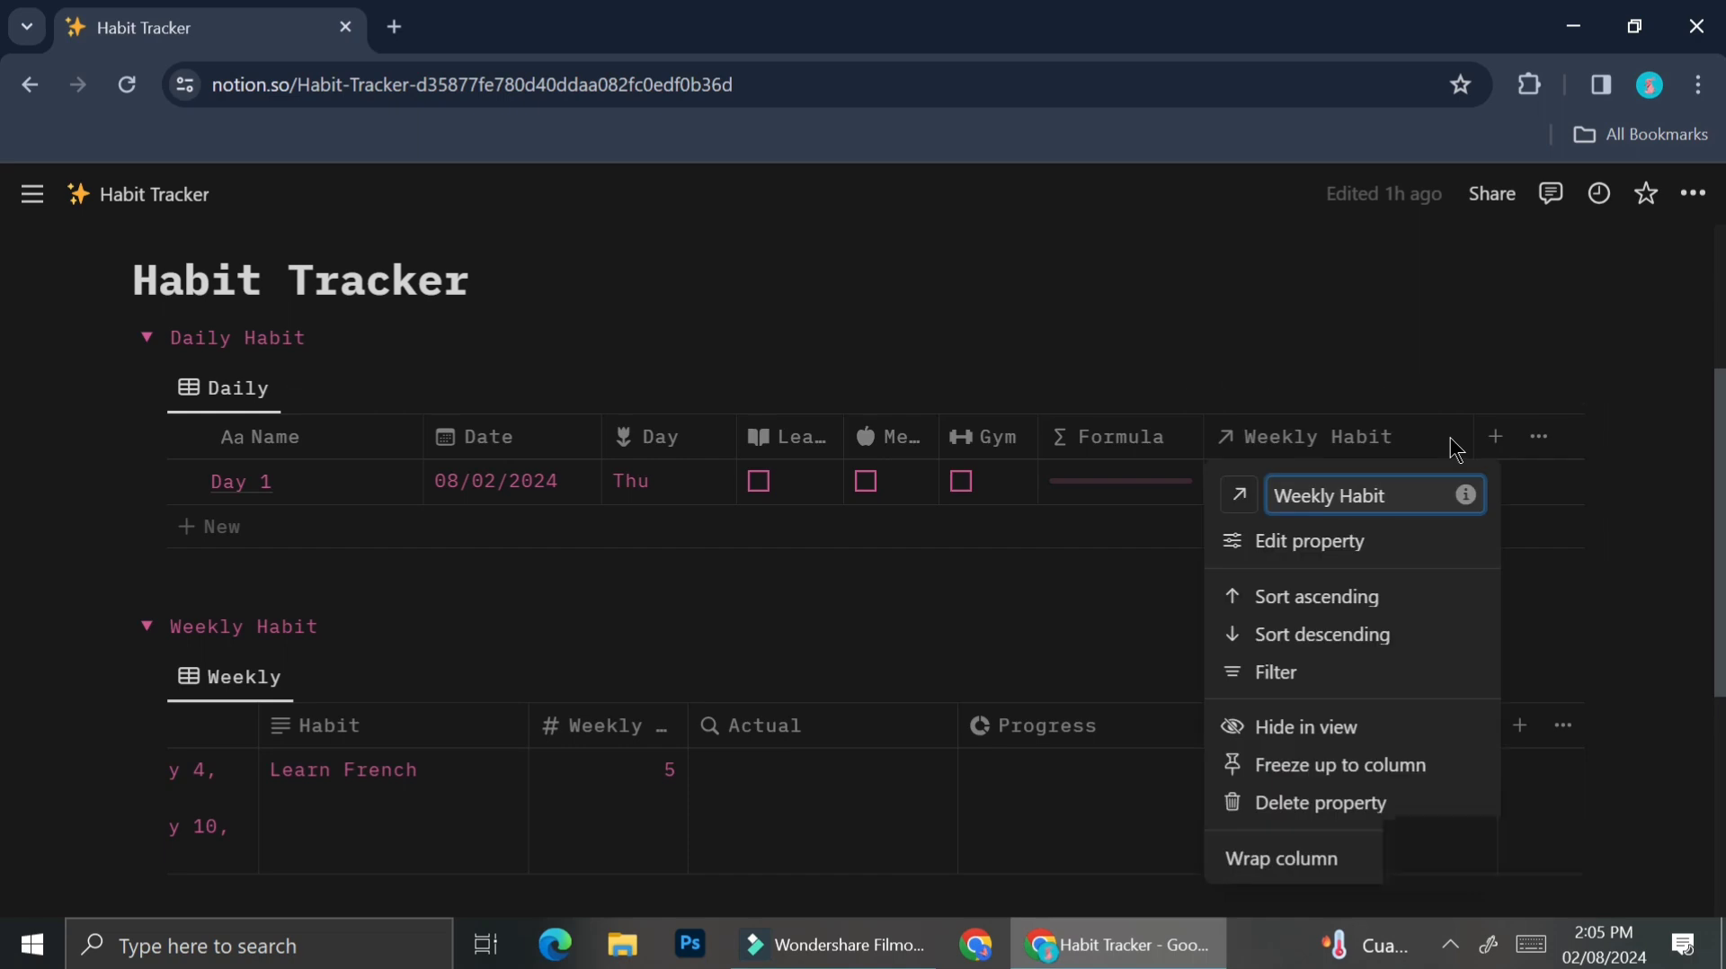
left_click(1376, 722)
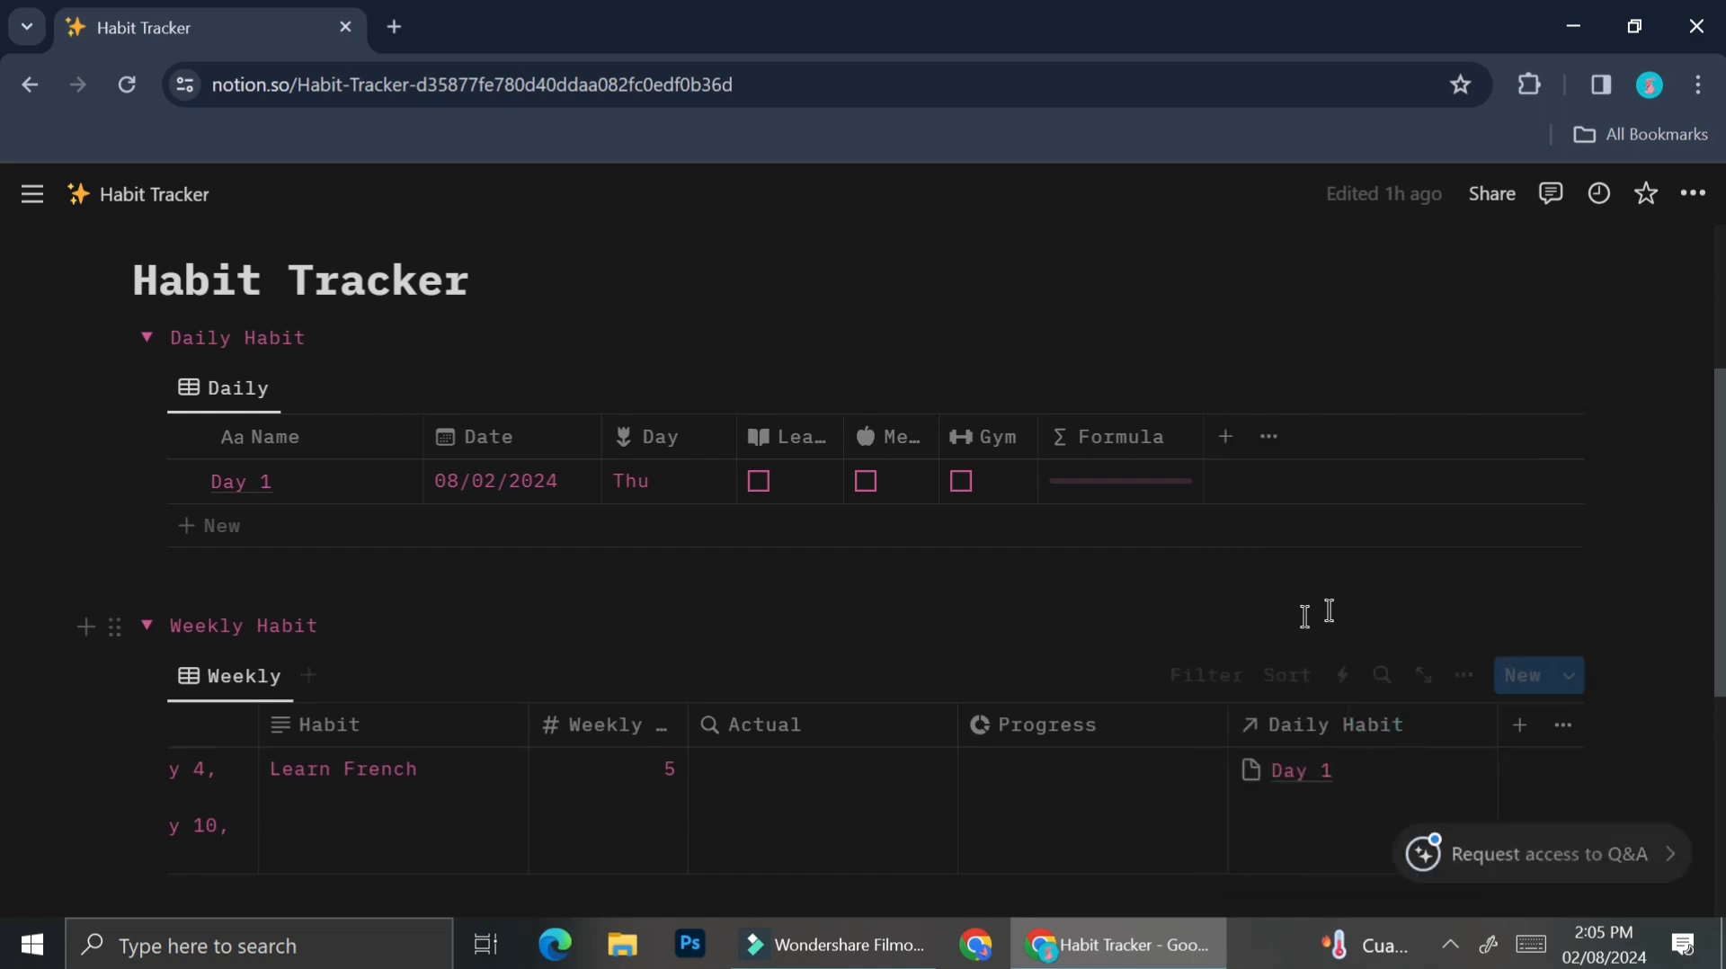
Hide the Daily Habit relation column from the Weekly table's view.
scroll(1316, 621, "down", 2)
left_click(1459, 611)
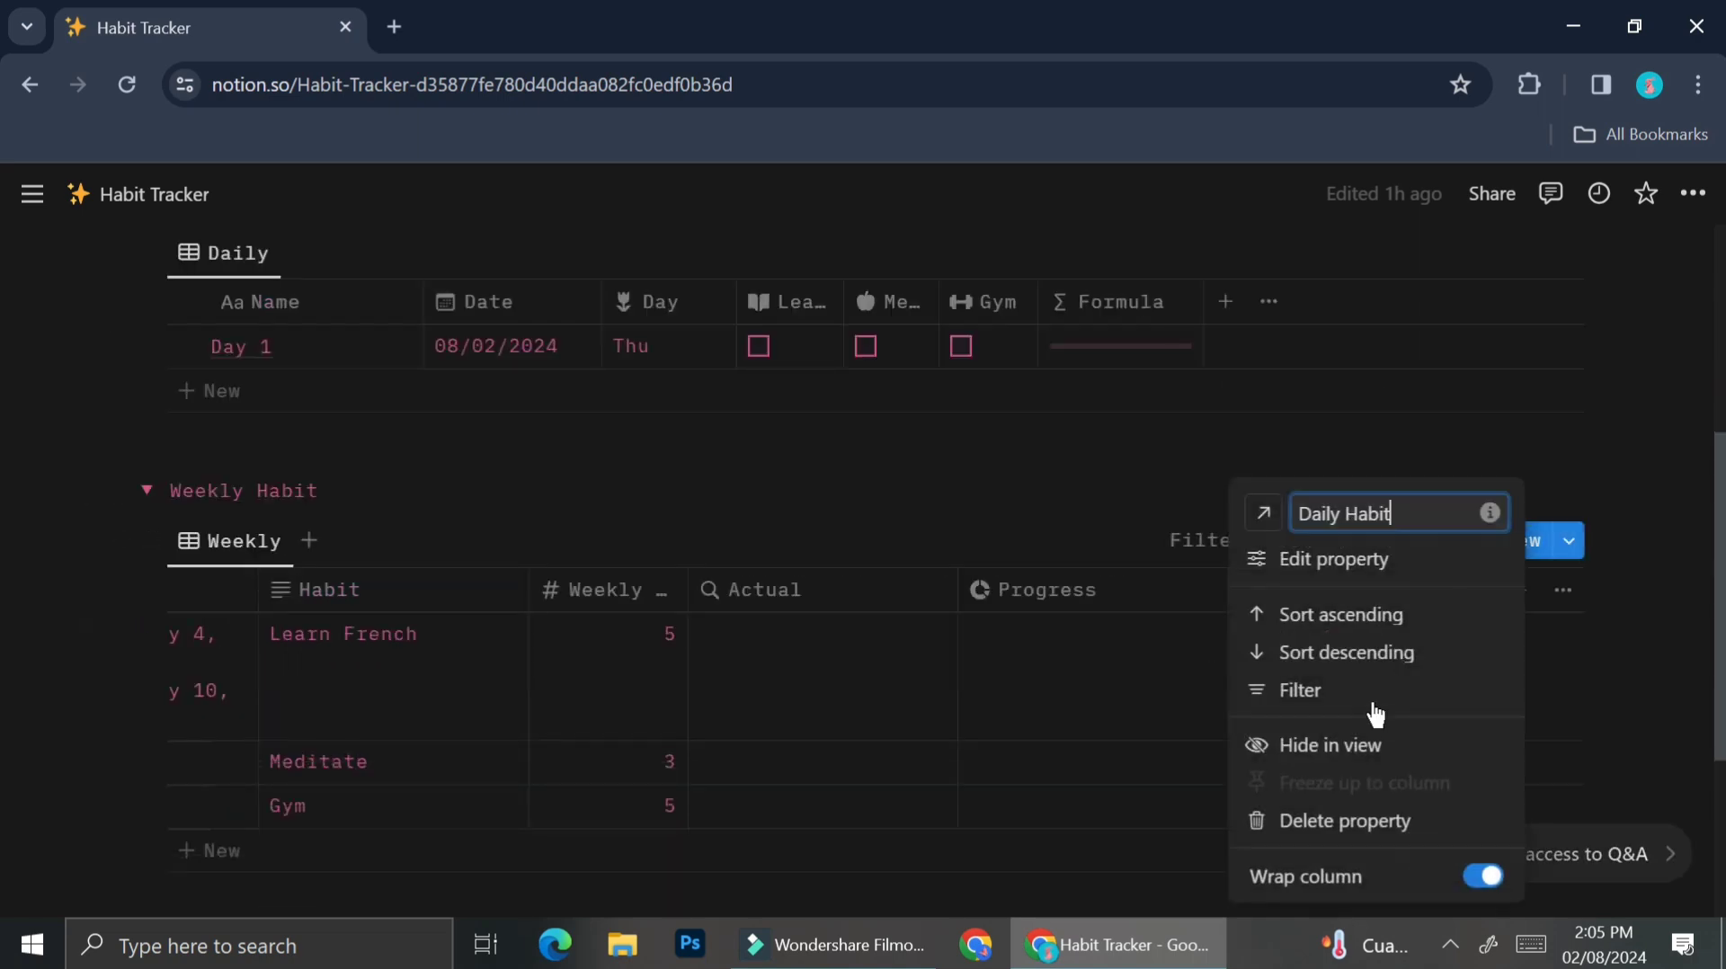
left_click(1337, 741)
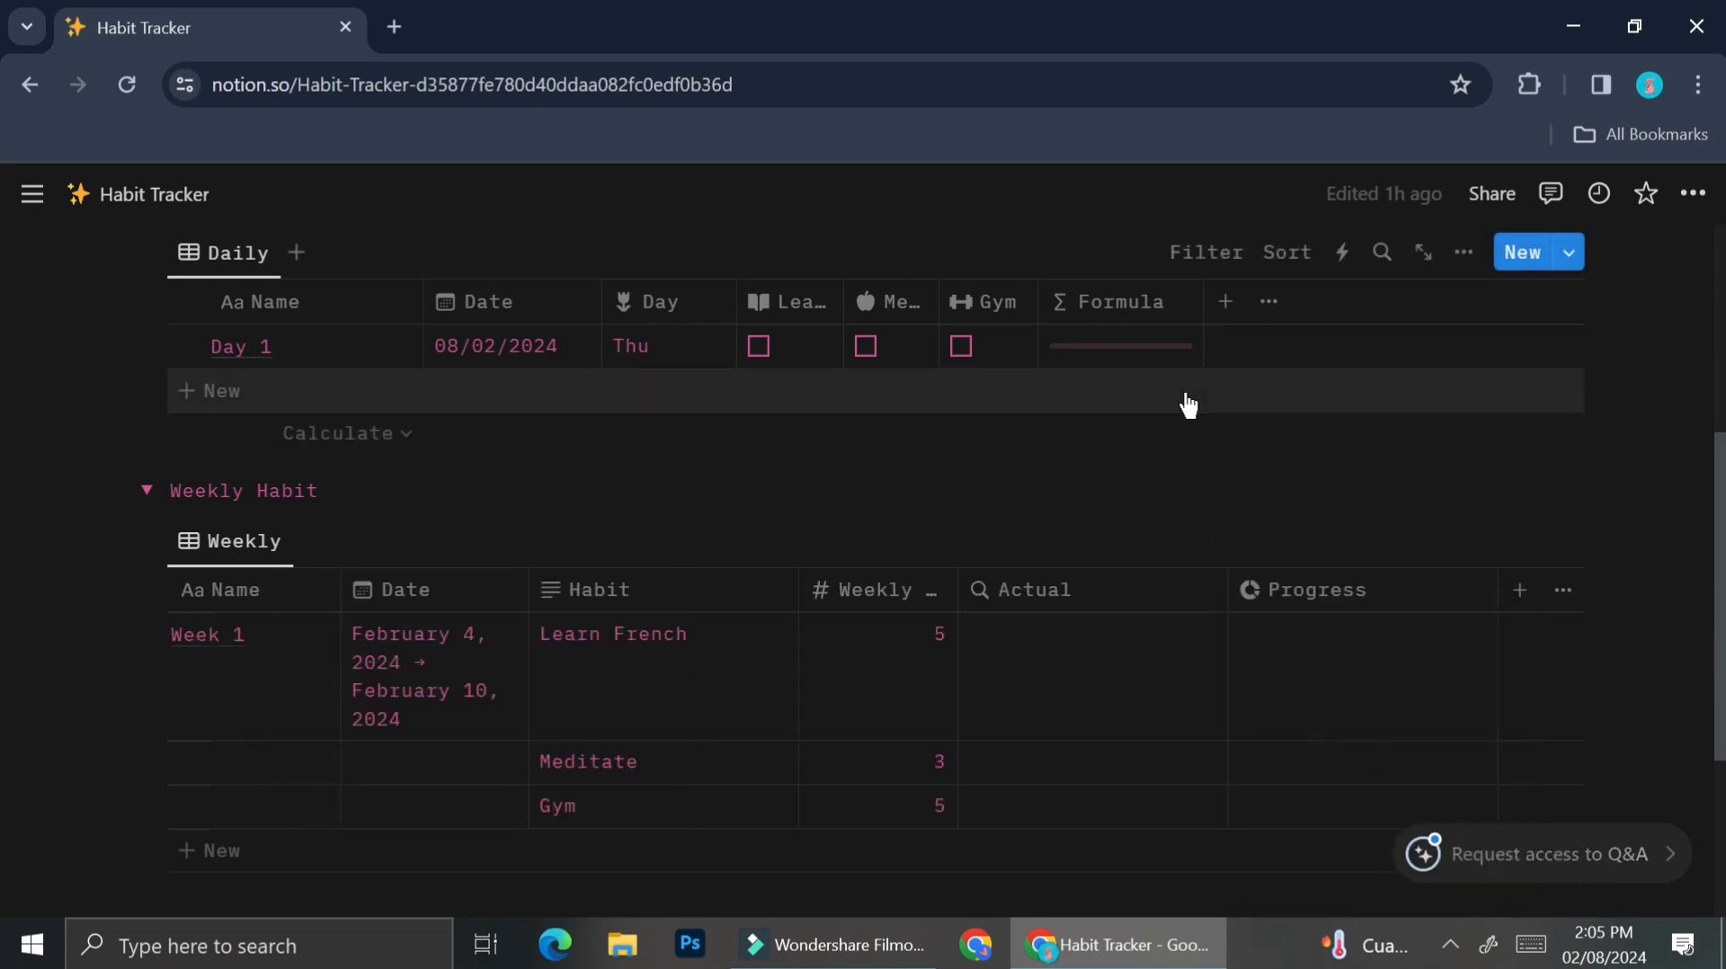
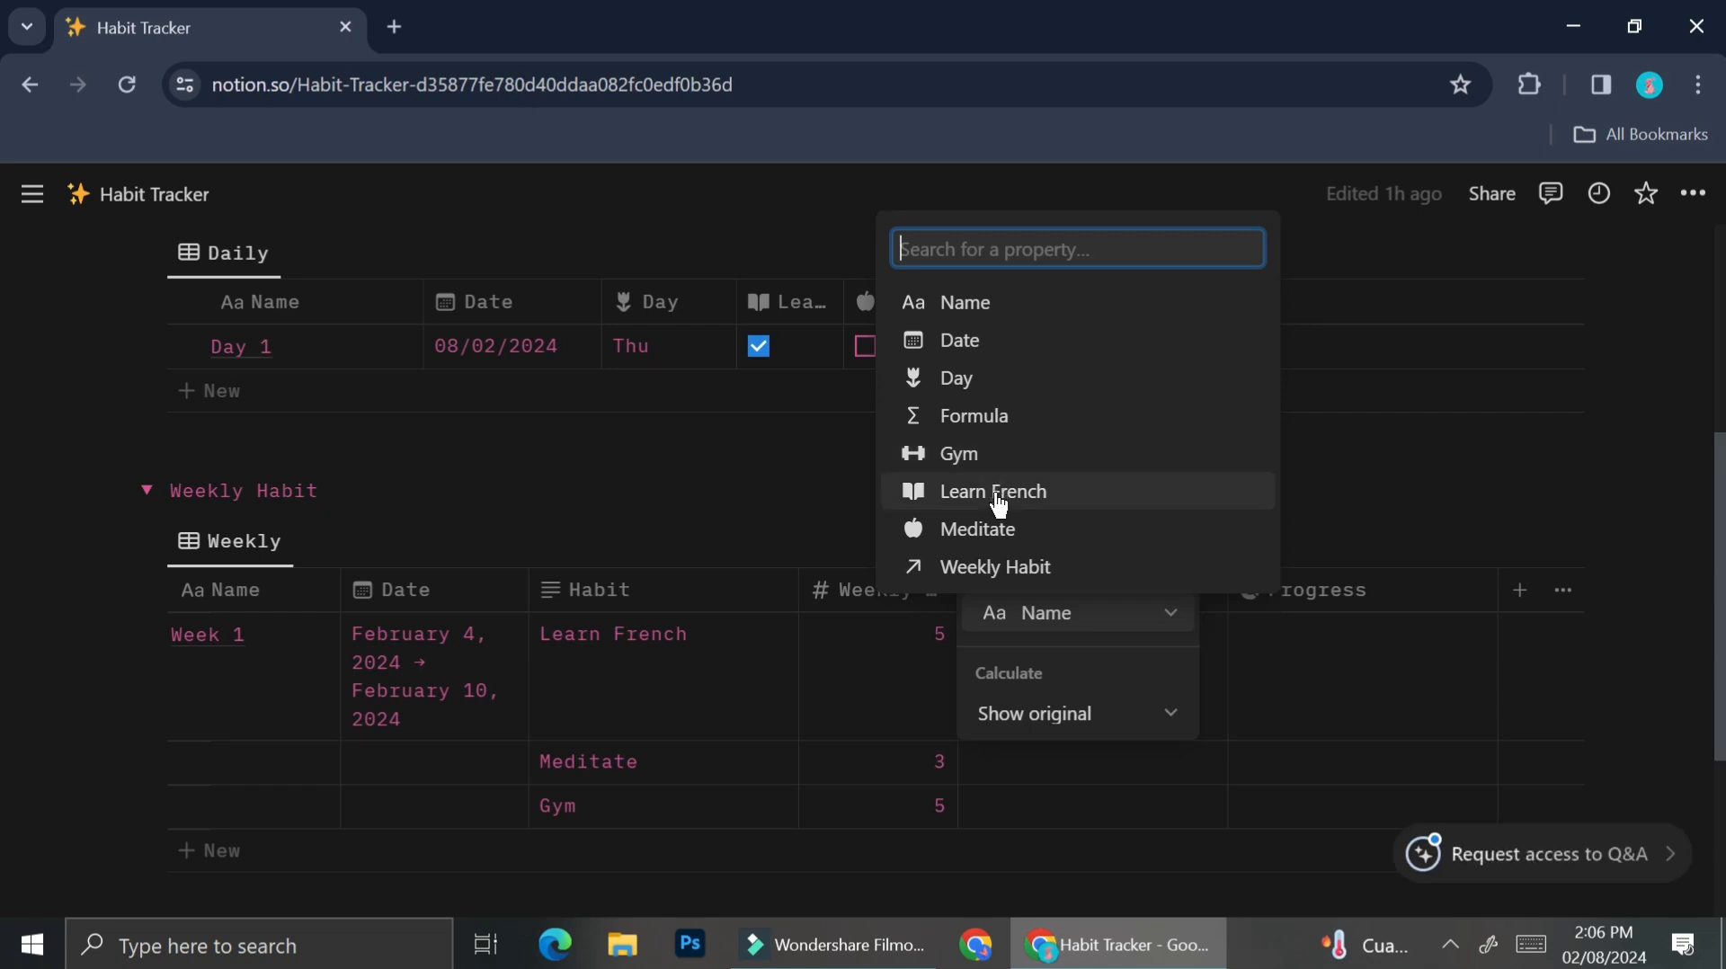
Set the Weekly table's Actual rollup to the Learn French property of the Daily Habit relation, calculated as Show original.
left_click(994, 497)
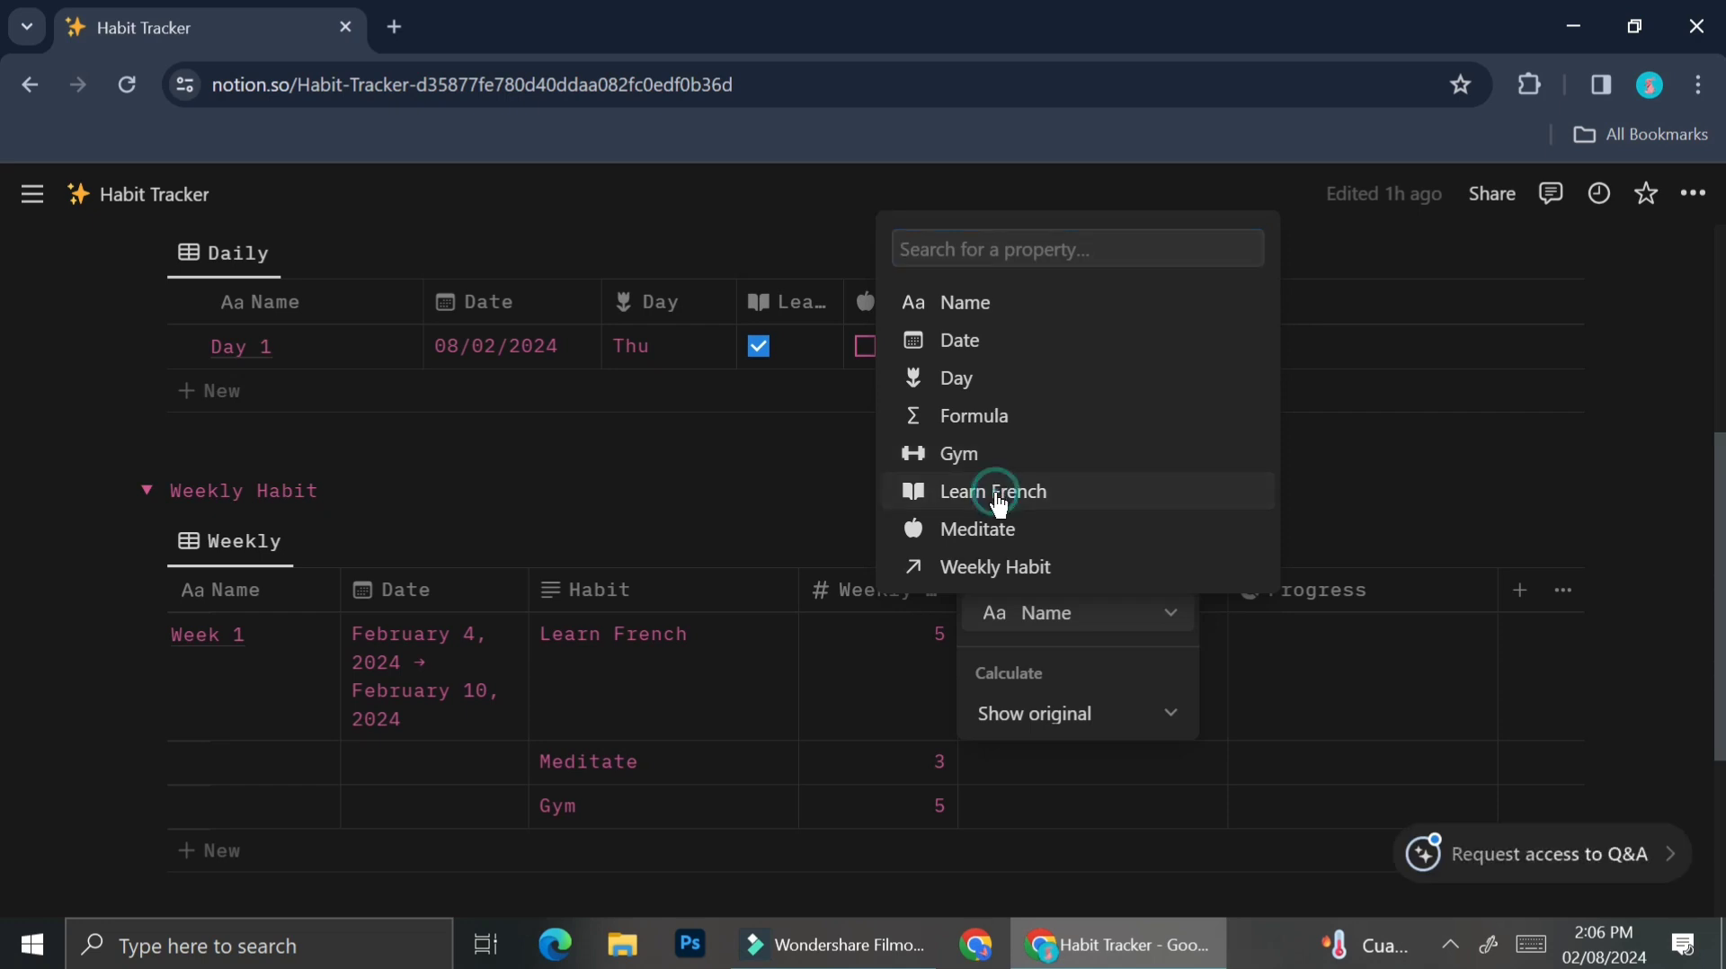
left_click(1115, 715)
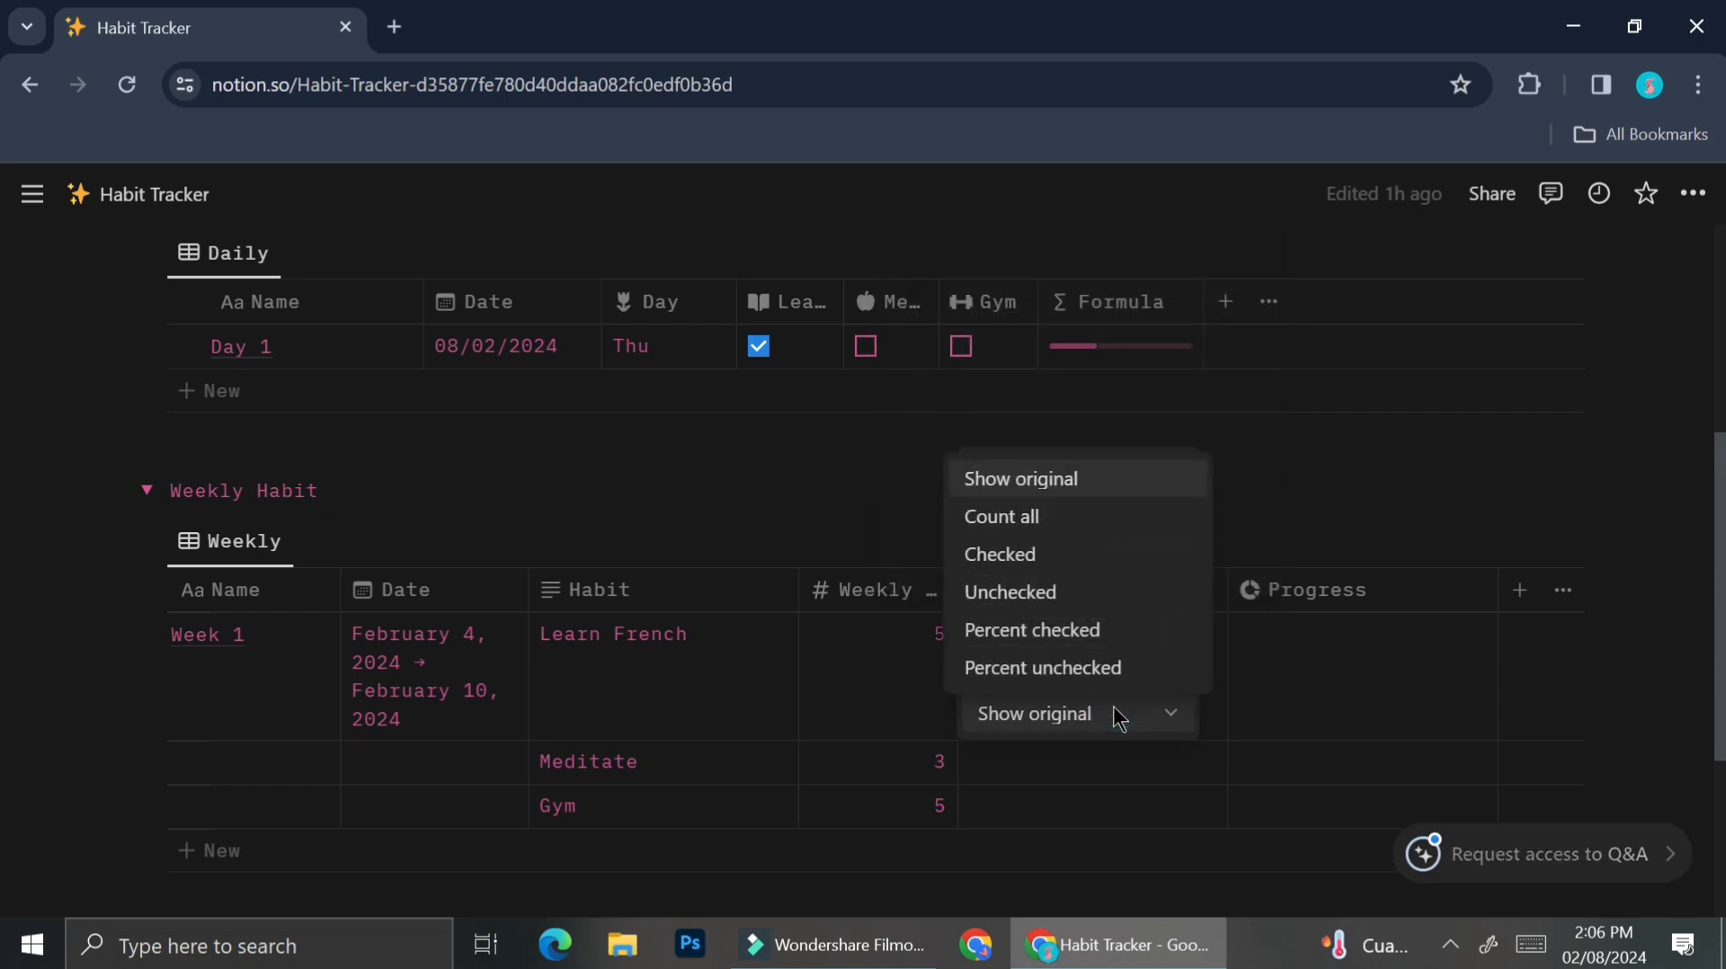
left_click(1069, 486)
left_click(1252, 474)
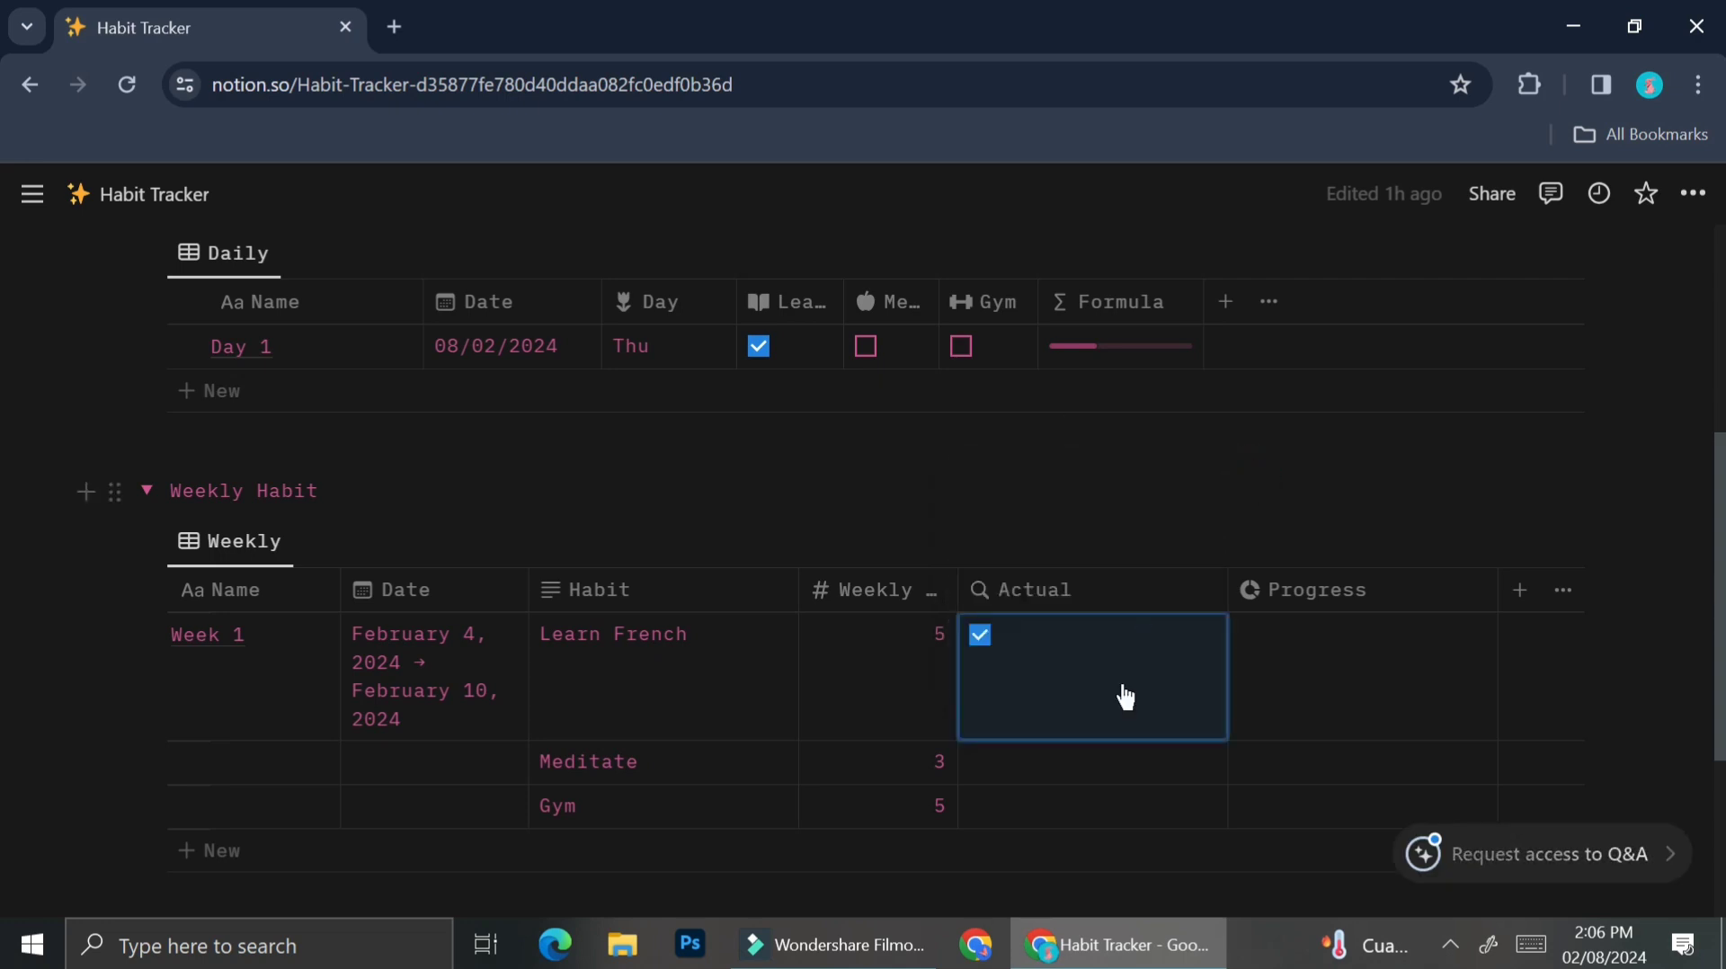
Change the Actual rollup's calculation in the Weekly table to Count all.
left_click(1194, 641)
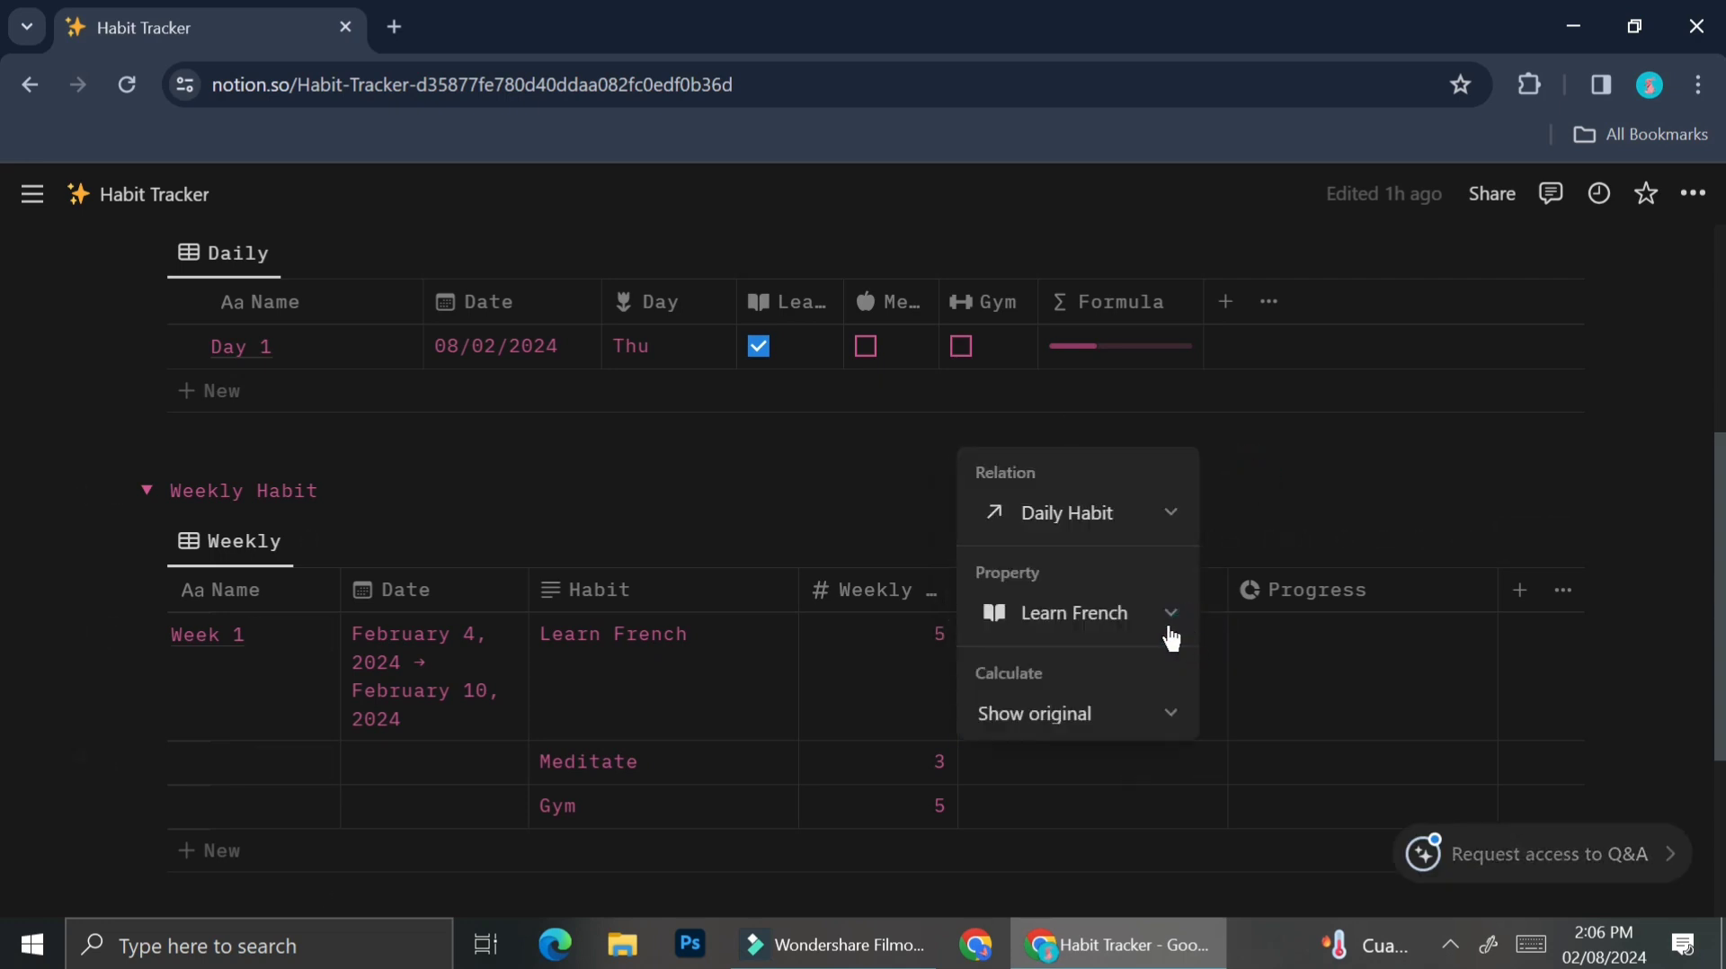
left_click(1152, 714)
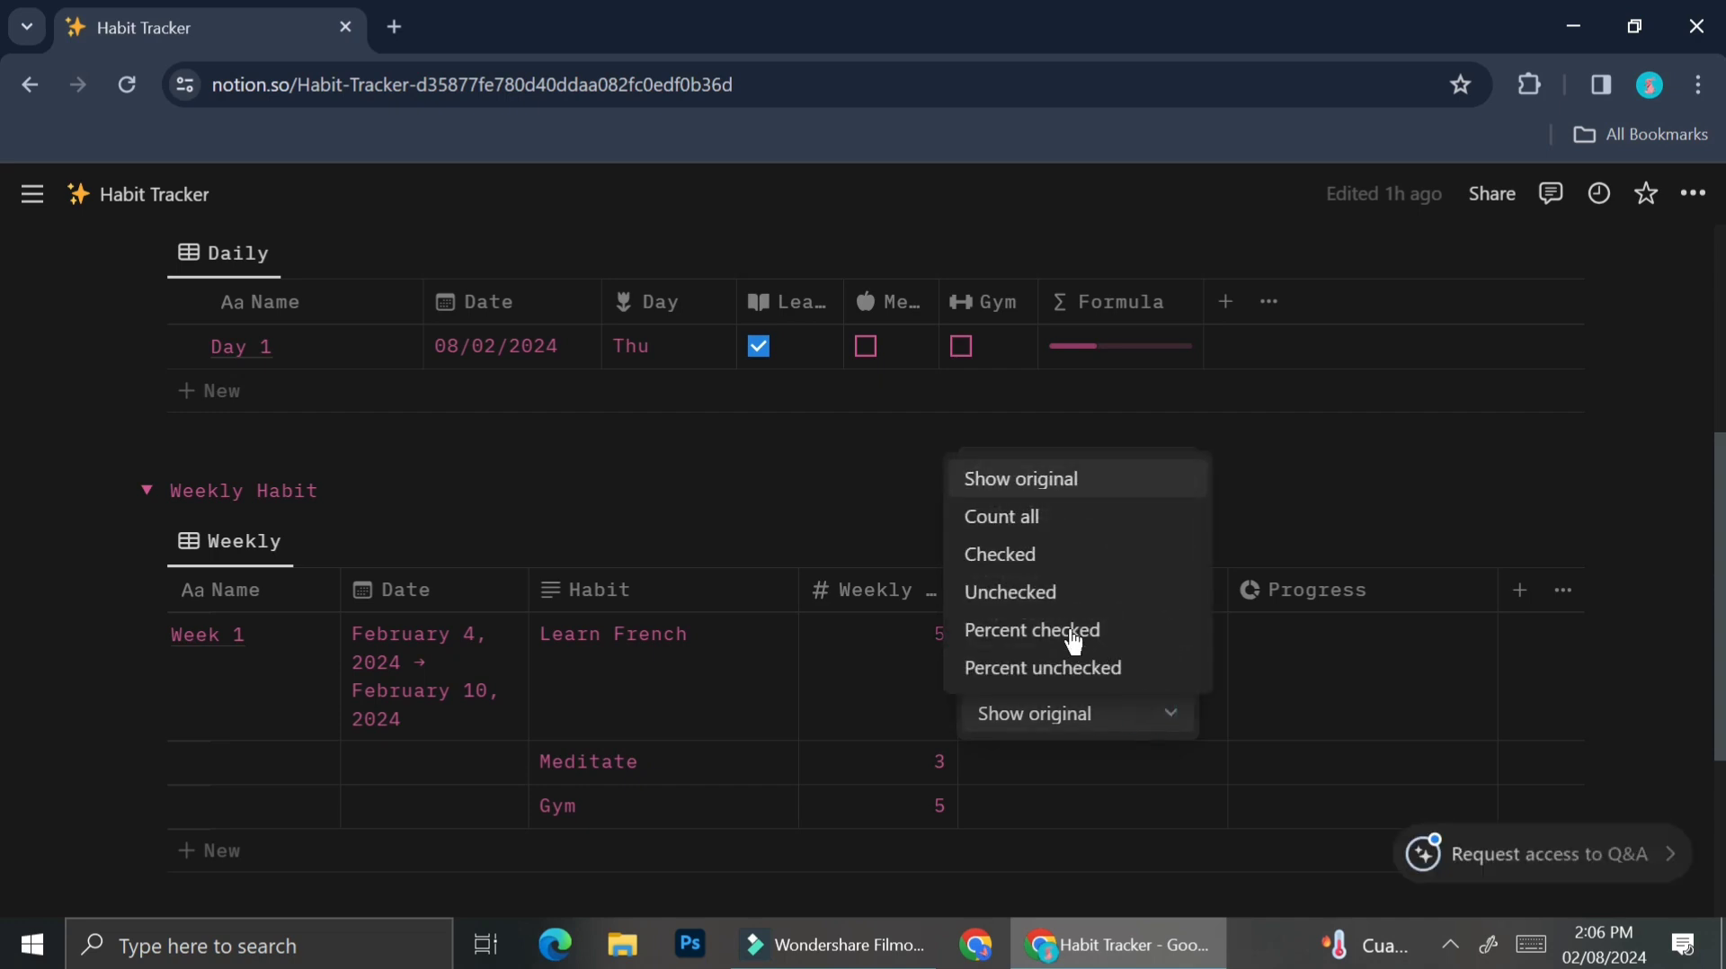
left_click(1043, 529)
left_click(1273, 459)
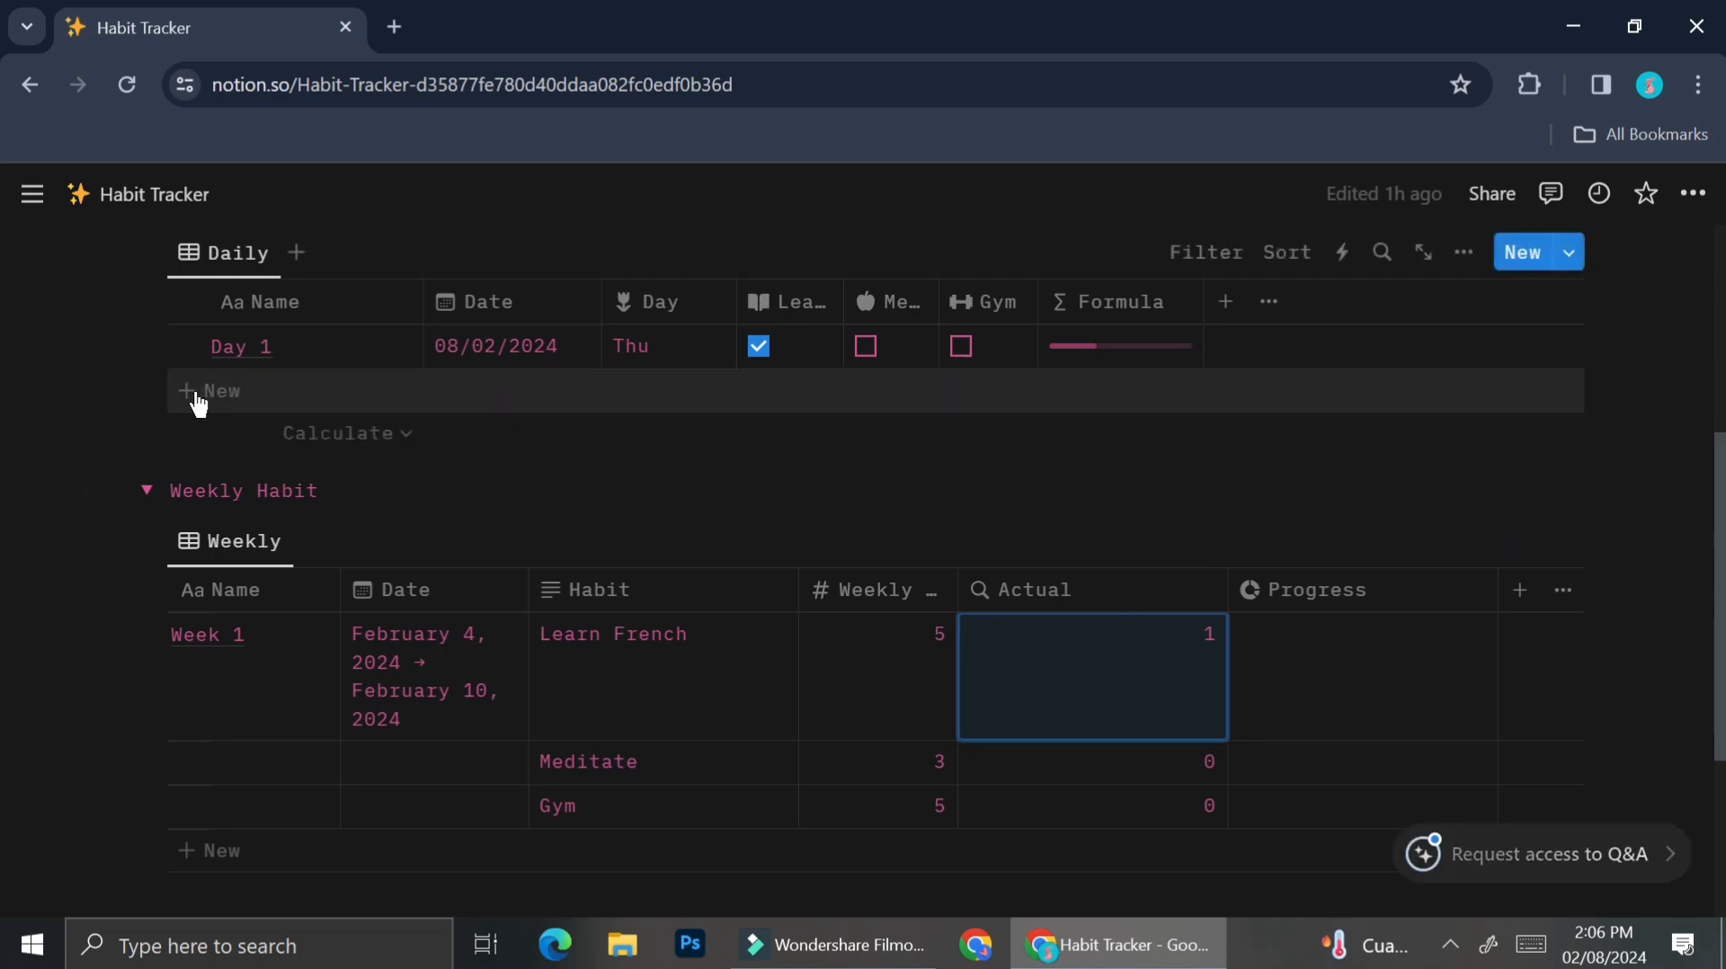
Add a Day 2 entry to the Daily table and reorder the rows so Day 1 comes first.
left_click(1522, 256)
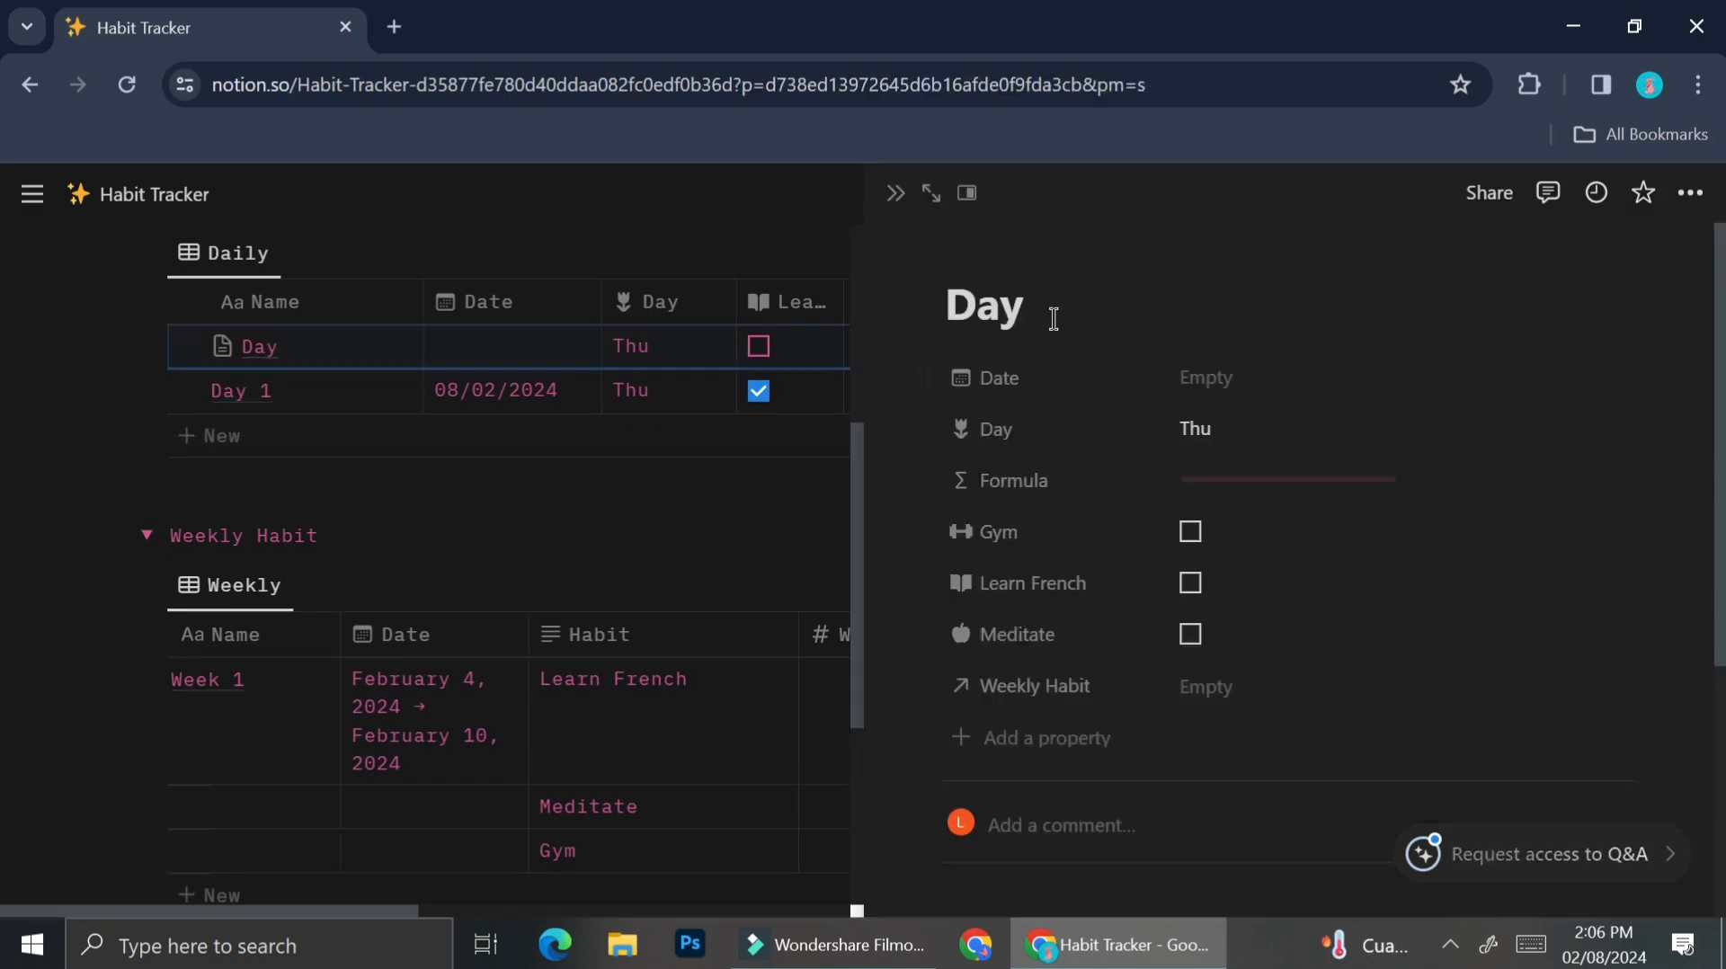
type("2")
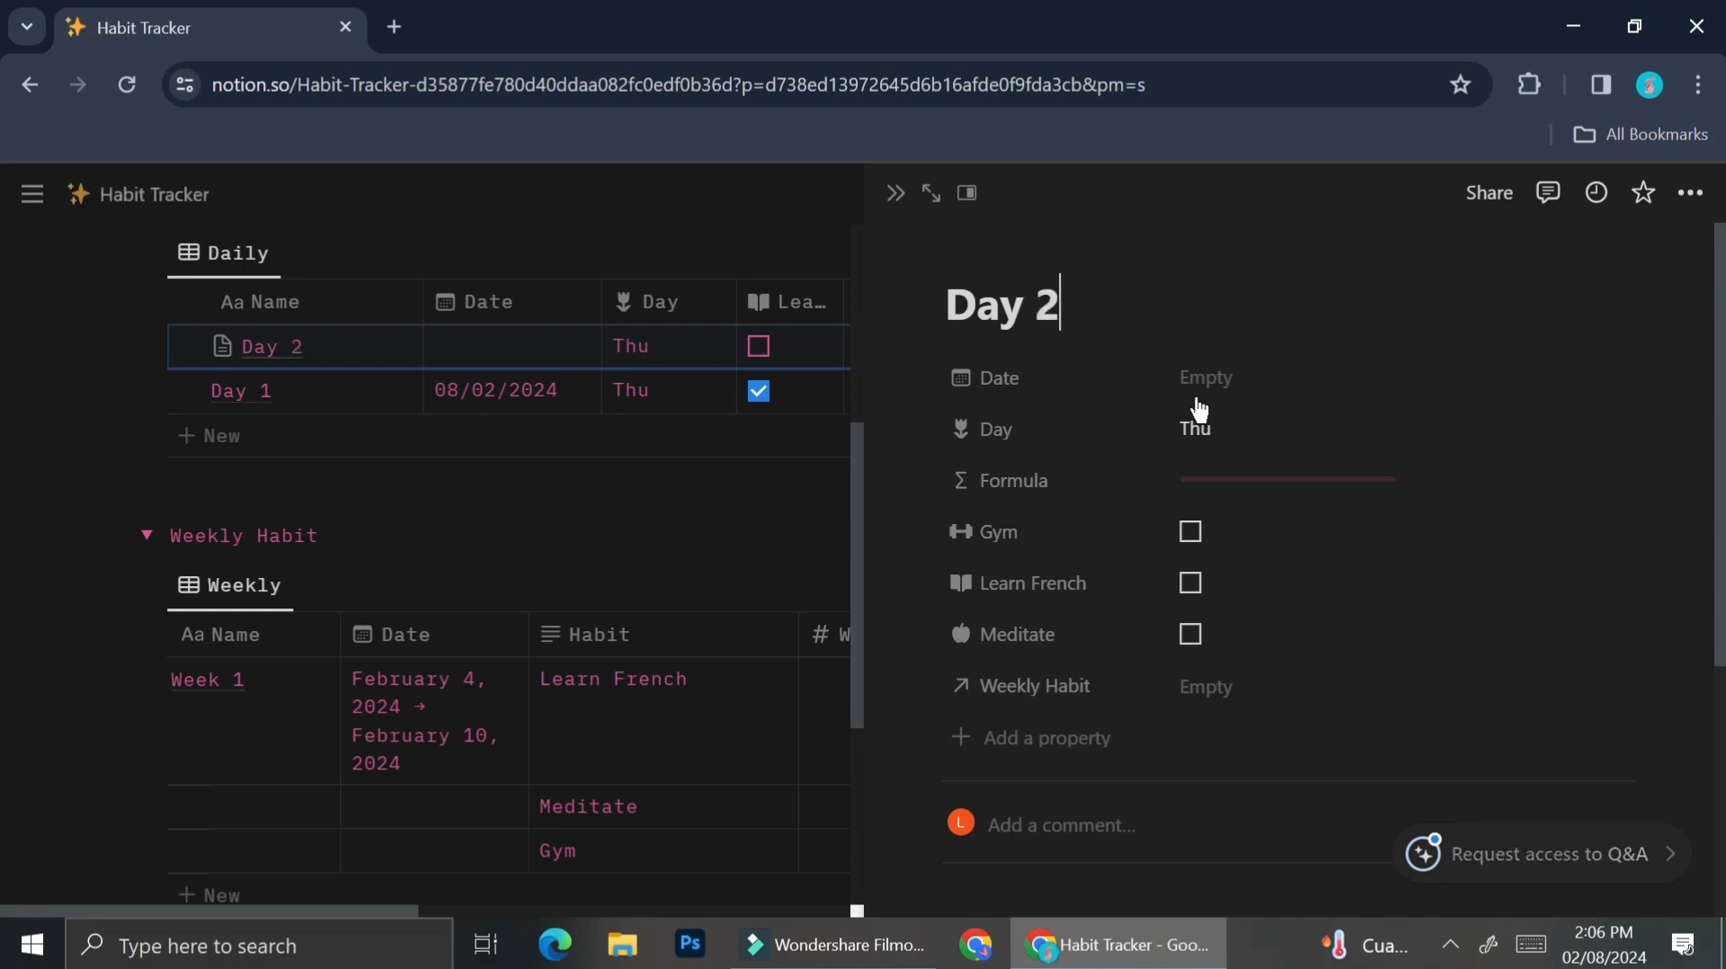
left_click(1218, 438)
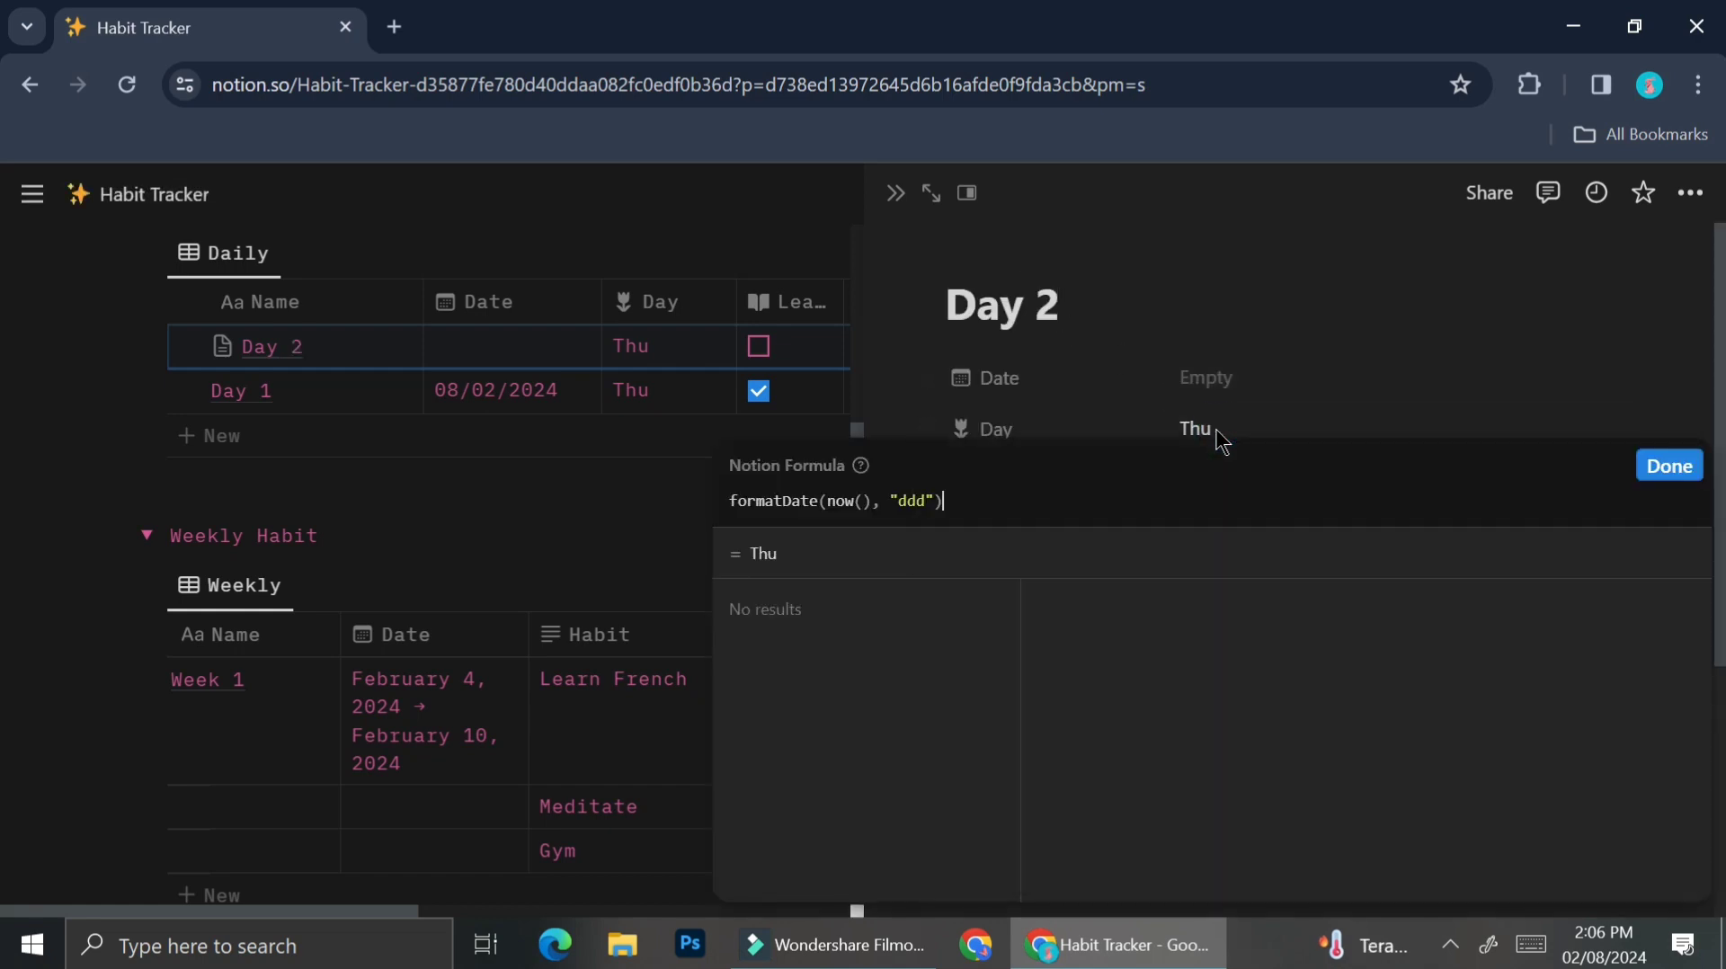
left_click(1649, 468)
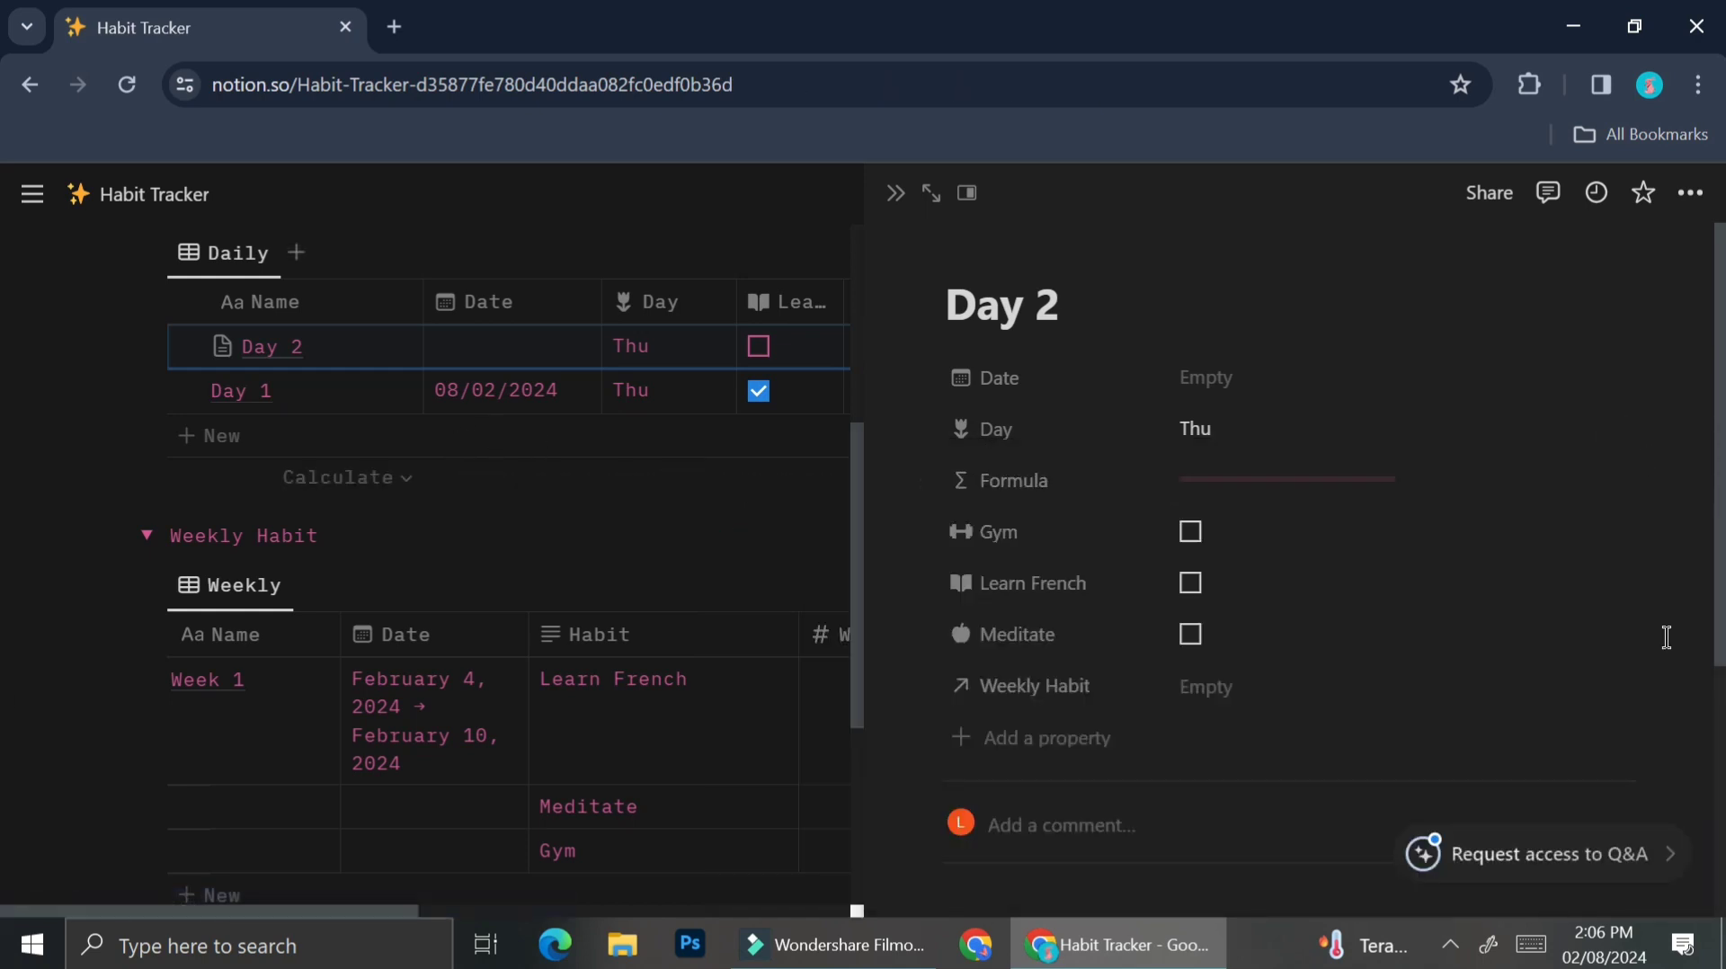
left_click(896, 192)
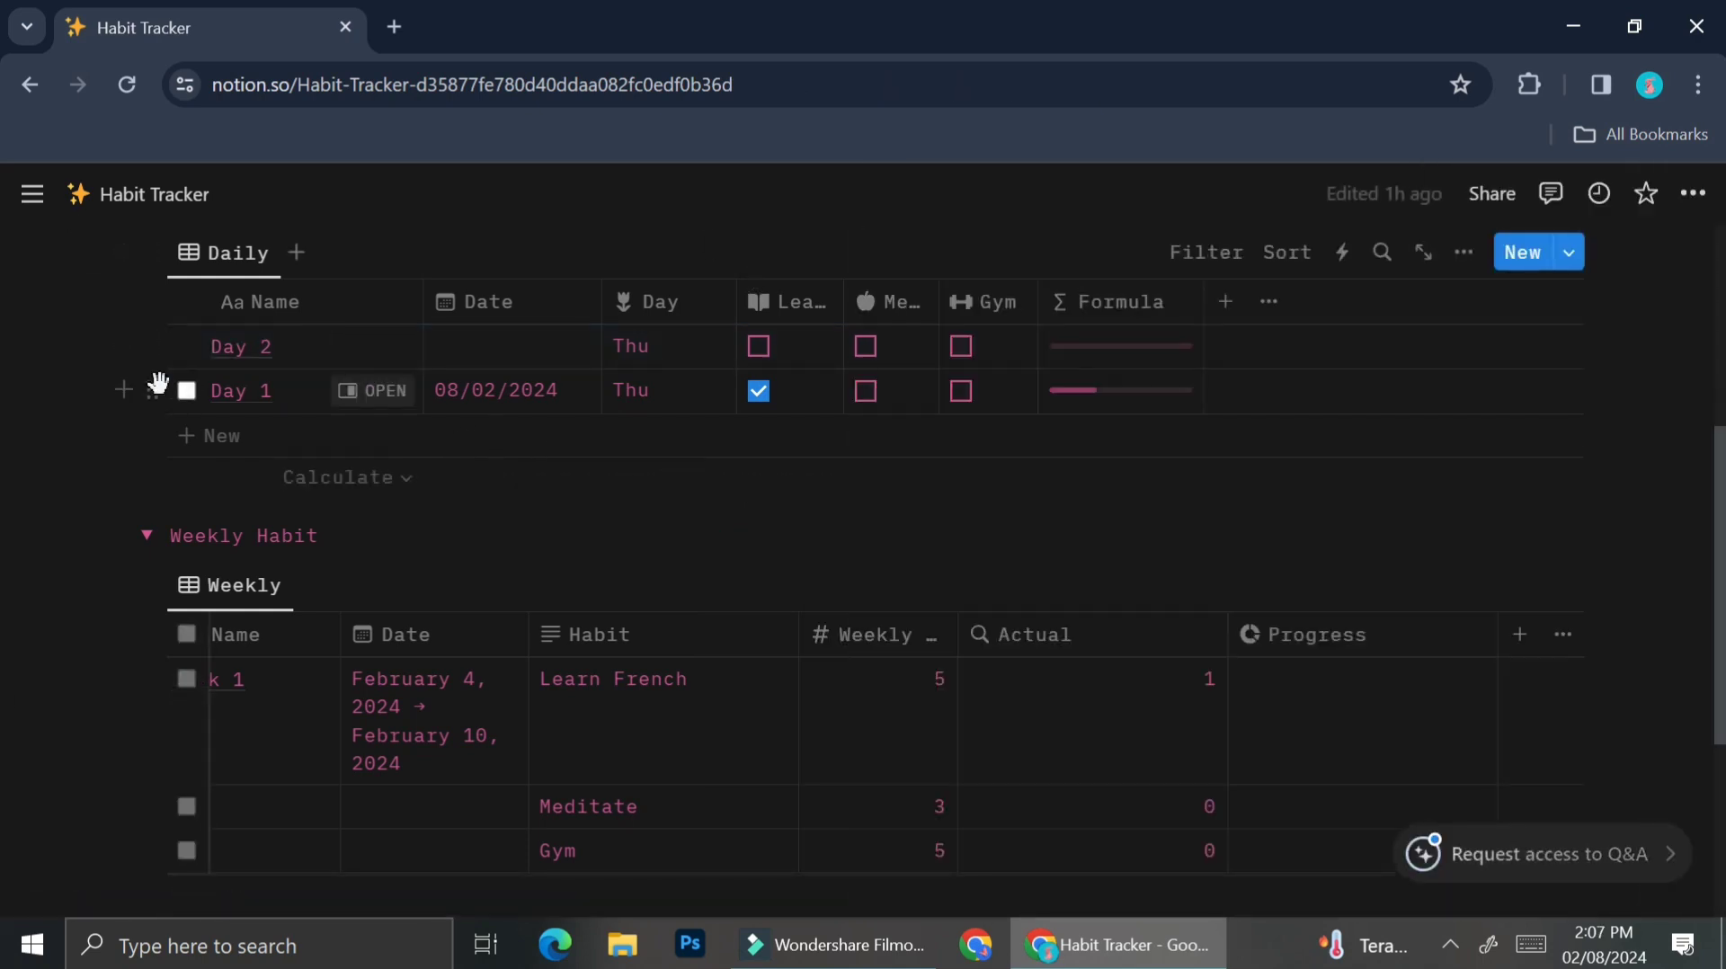
left_click_drag(152, 388, 156, 334)
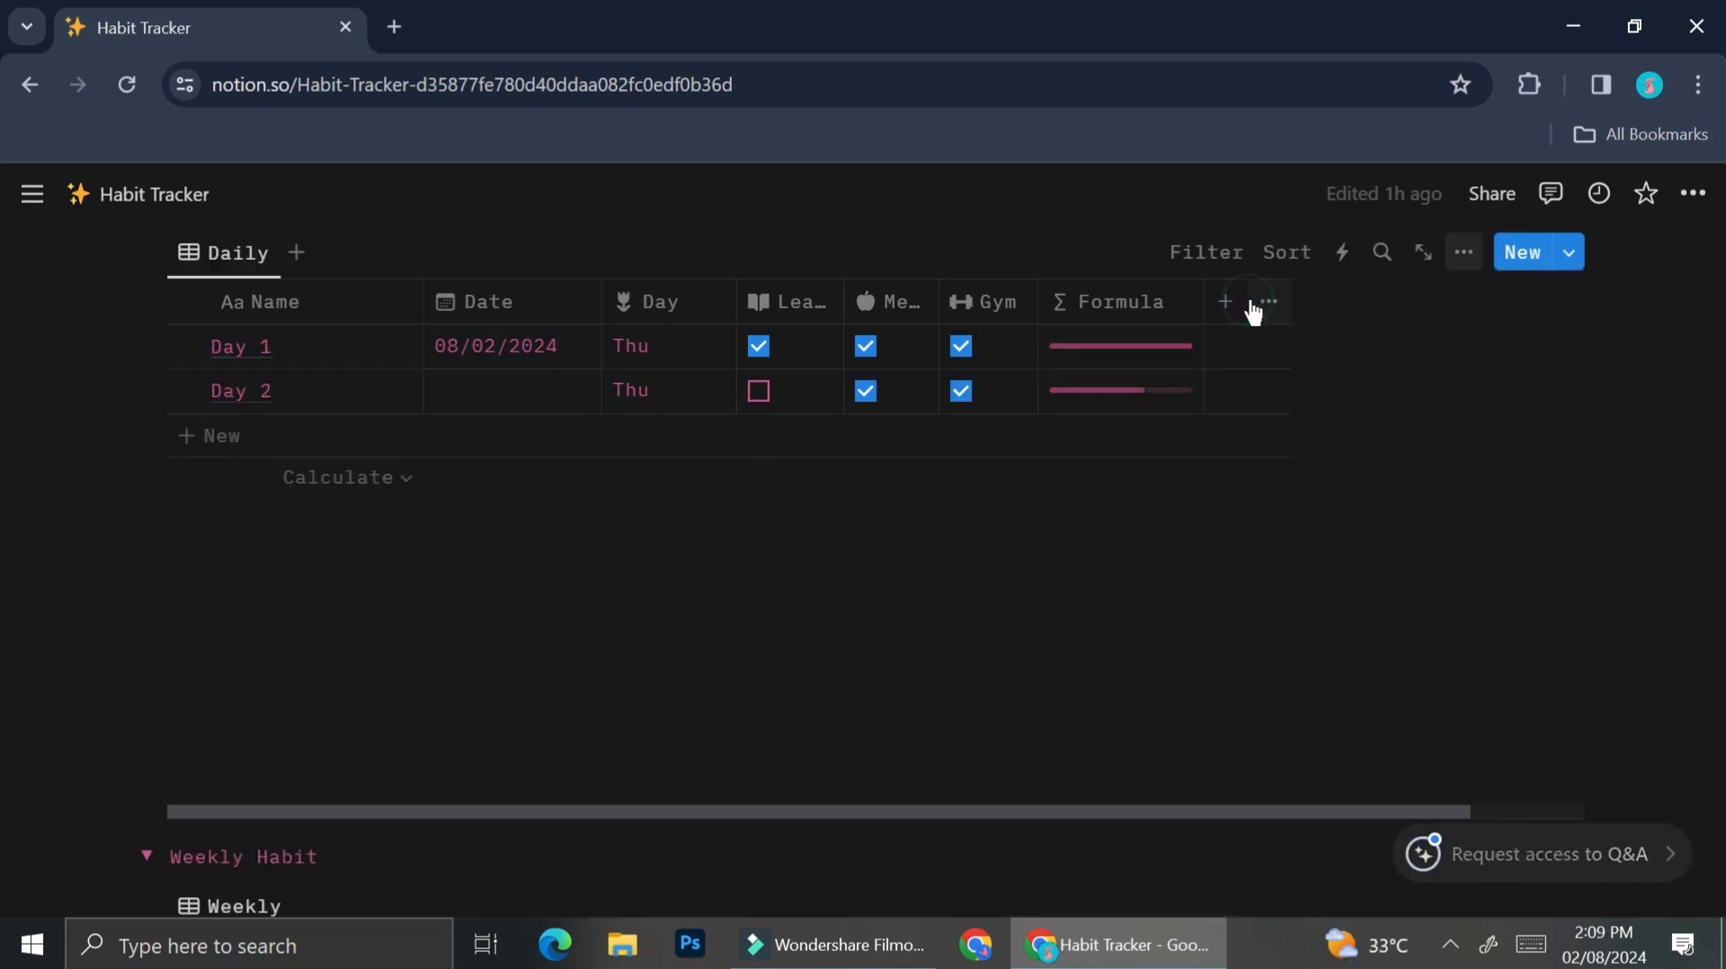
Show the hidden Weekly Habit relation property in the Daily table's view.
left_click(1264, 303)
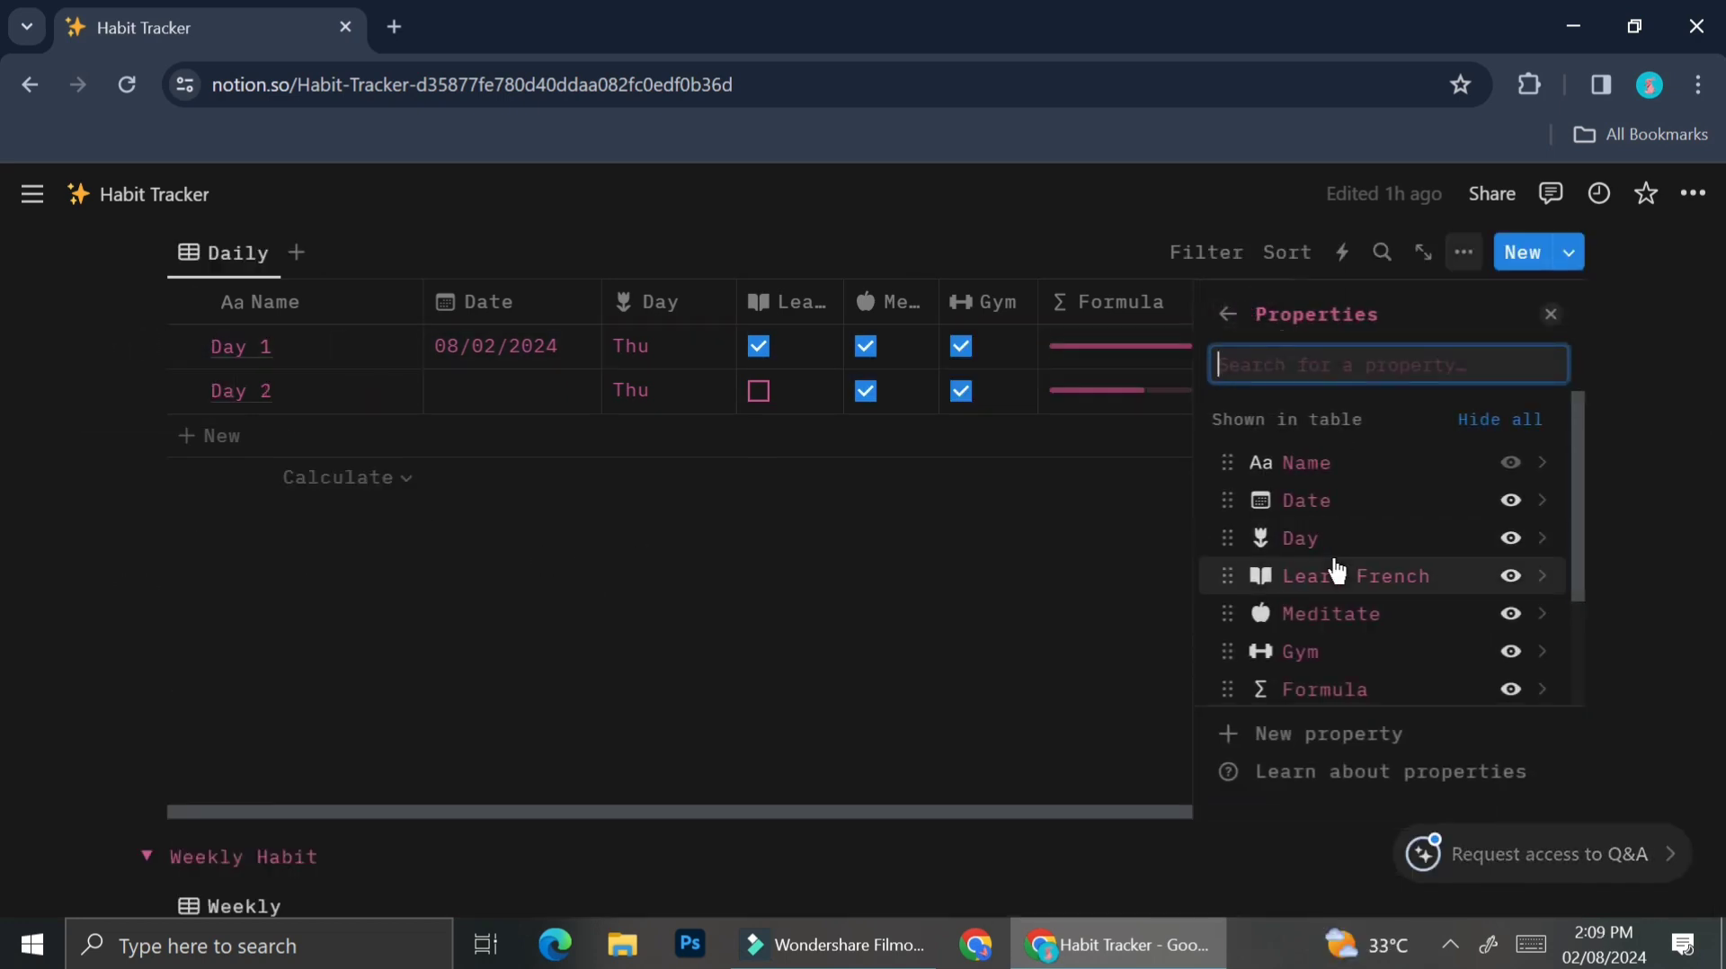
scroll(1335, 569, "down", 3)
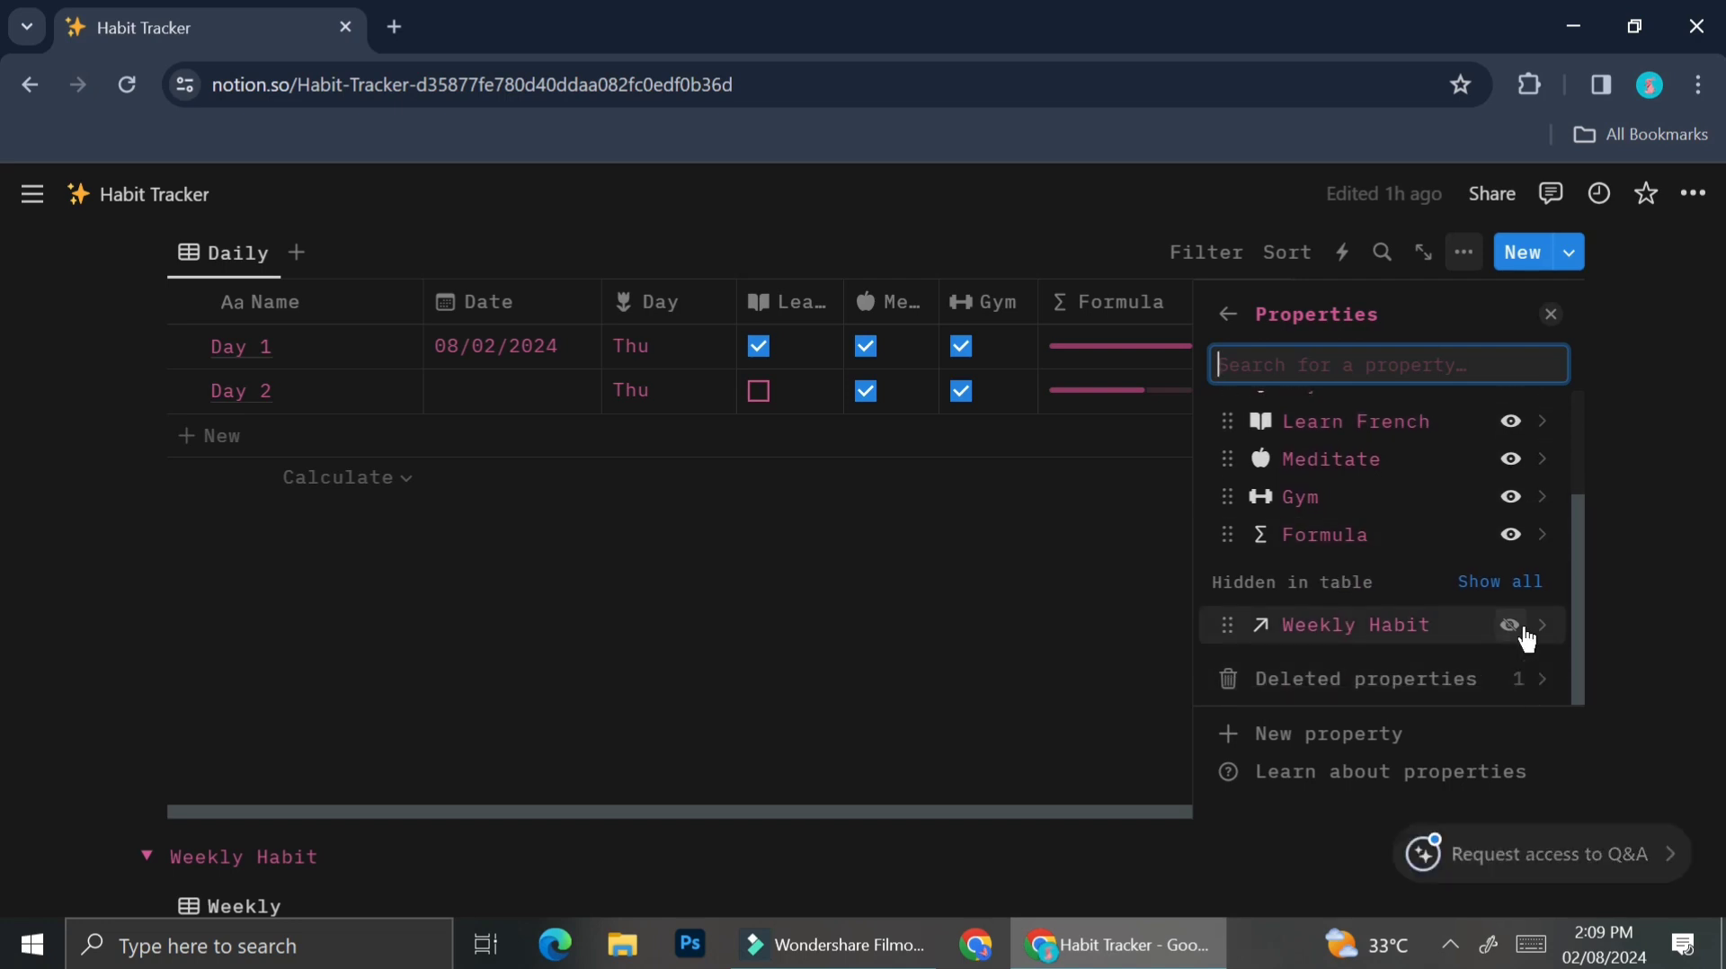
left_click(1511, 625)
left_click(1032, 617)
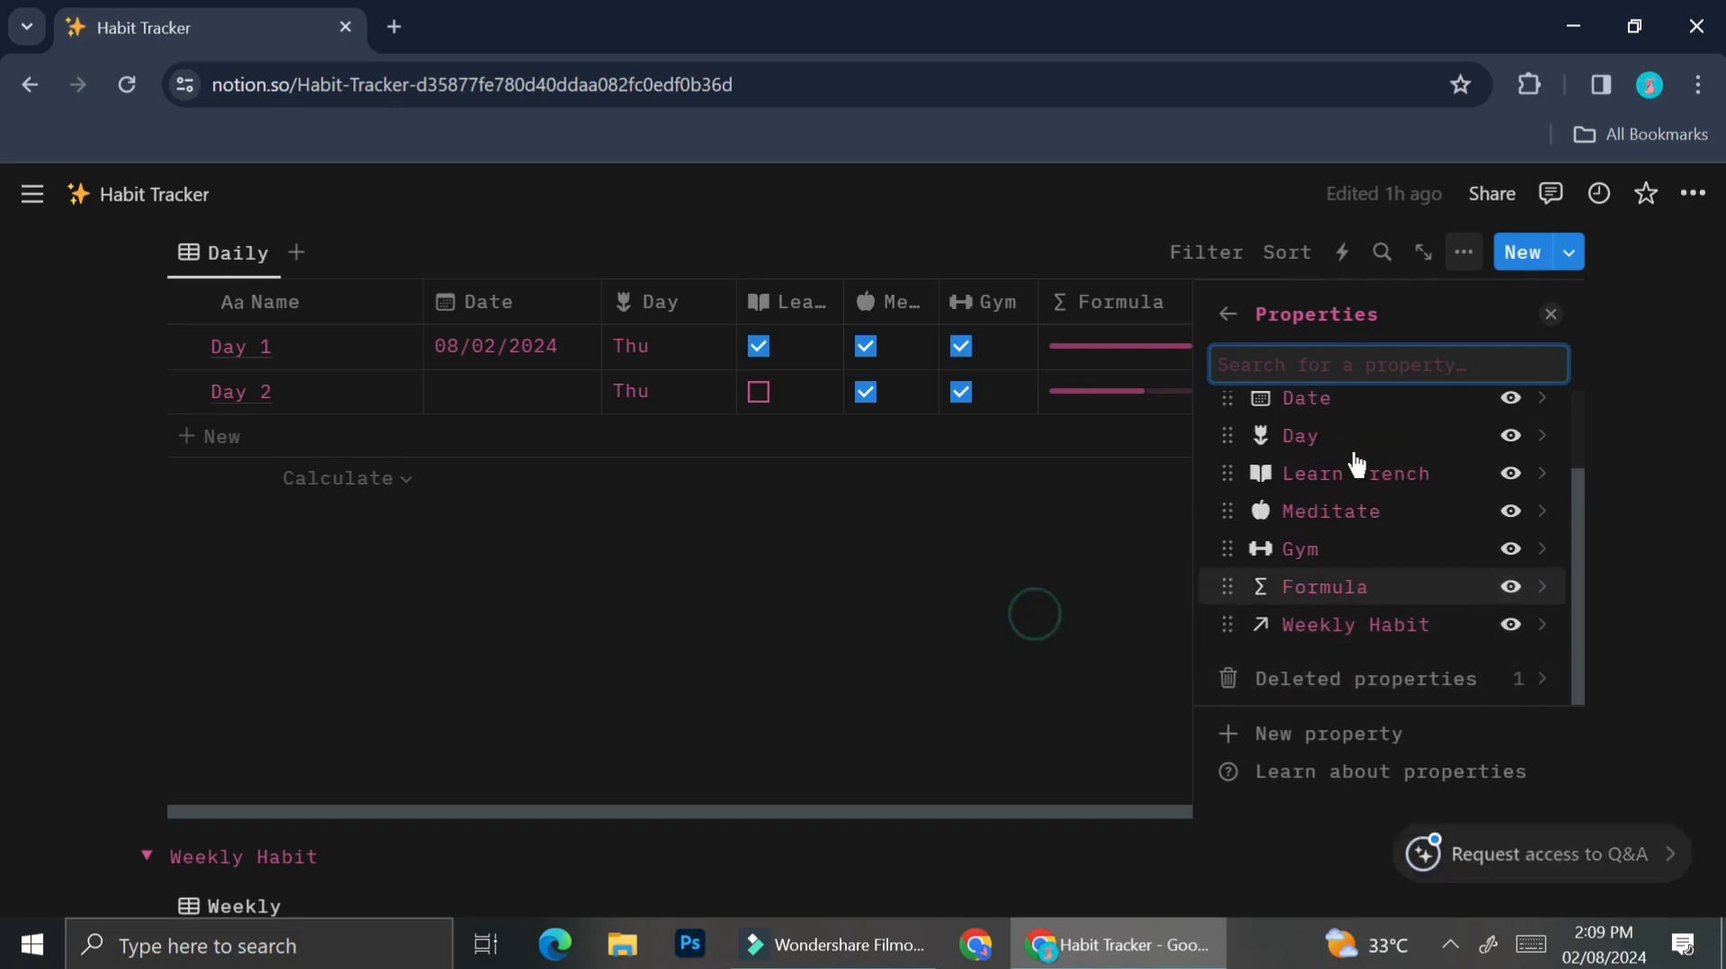
Link Day 2 to the Week 1 page in the Daily table's Weekly Habit column.
left_click(1356, 390)
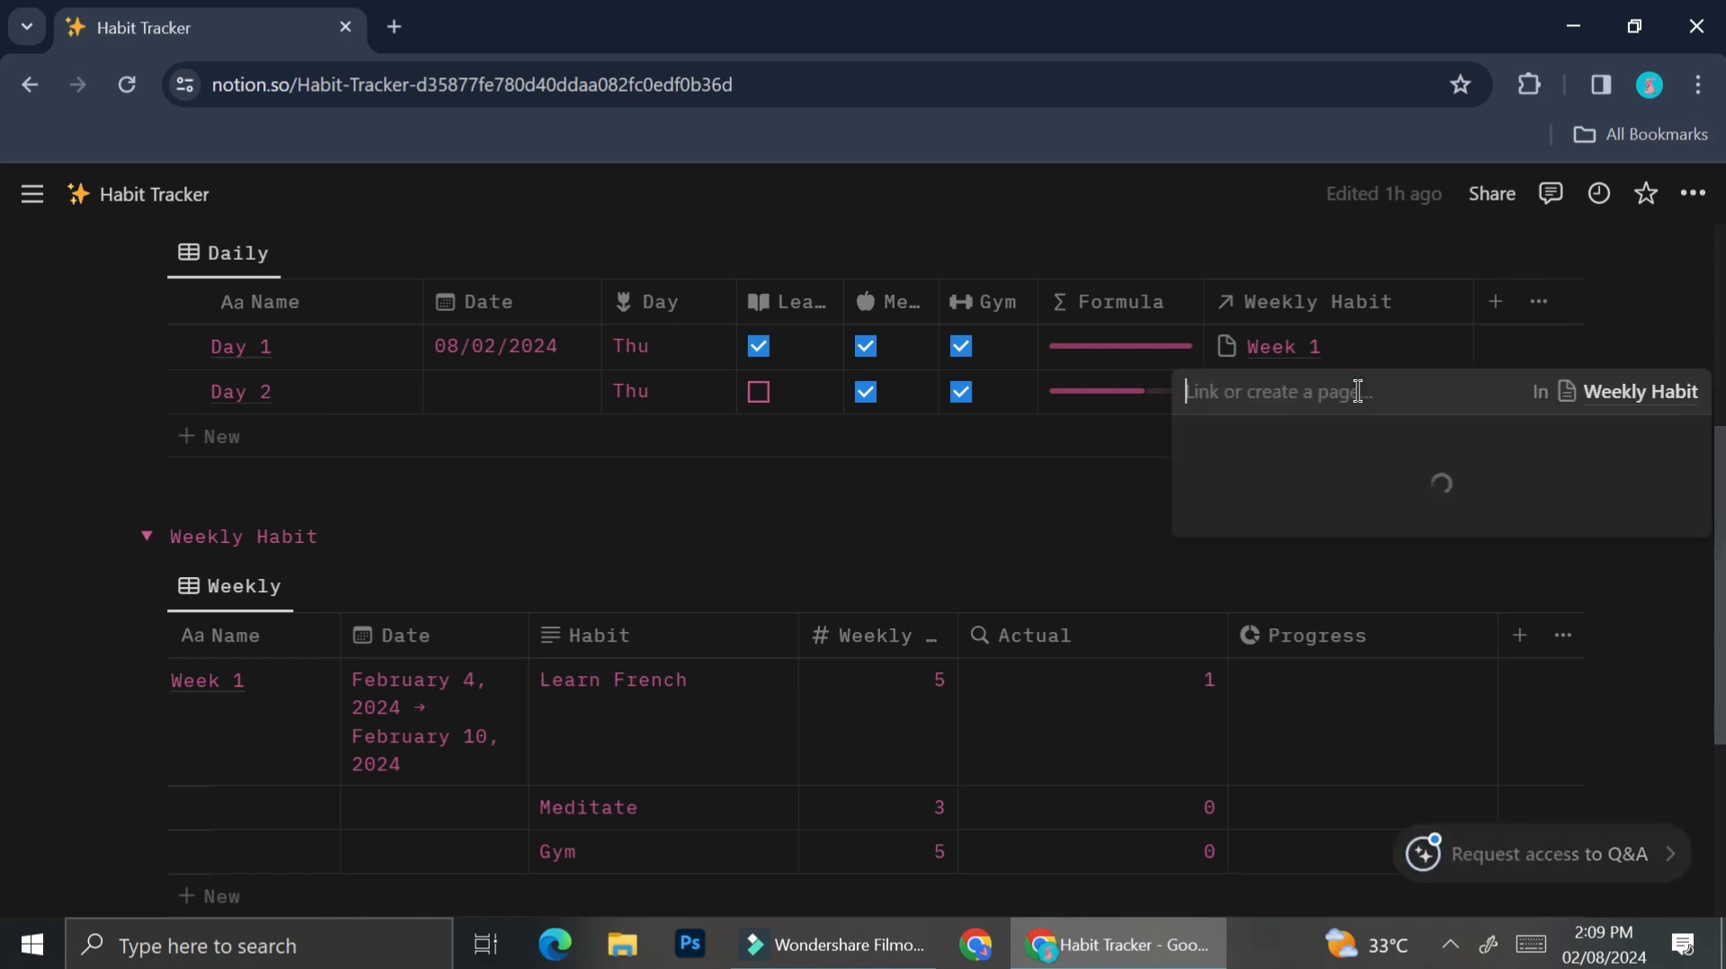
left_click(1267, 488)
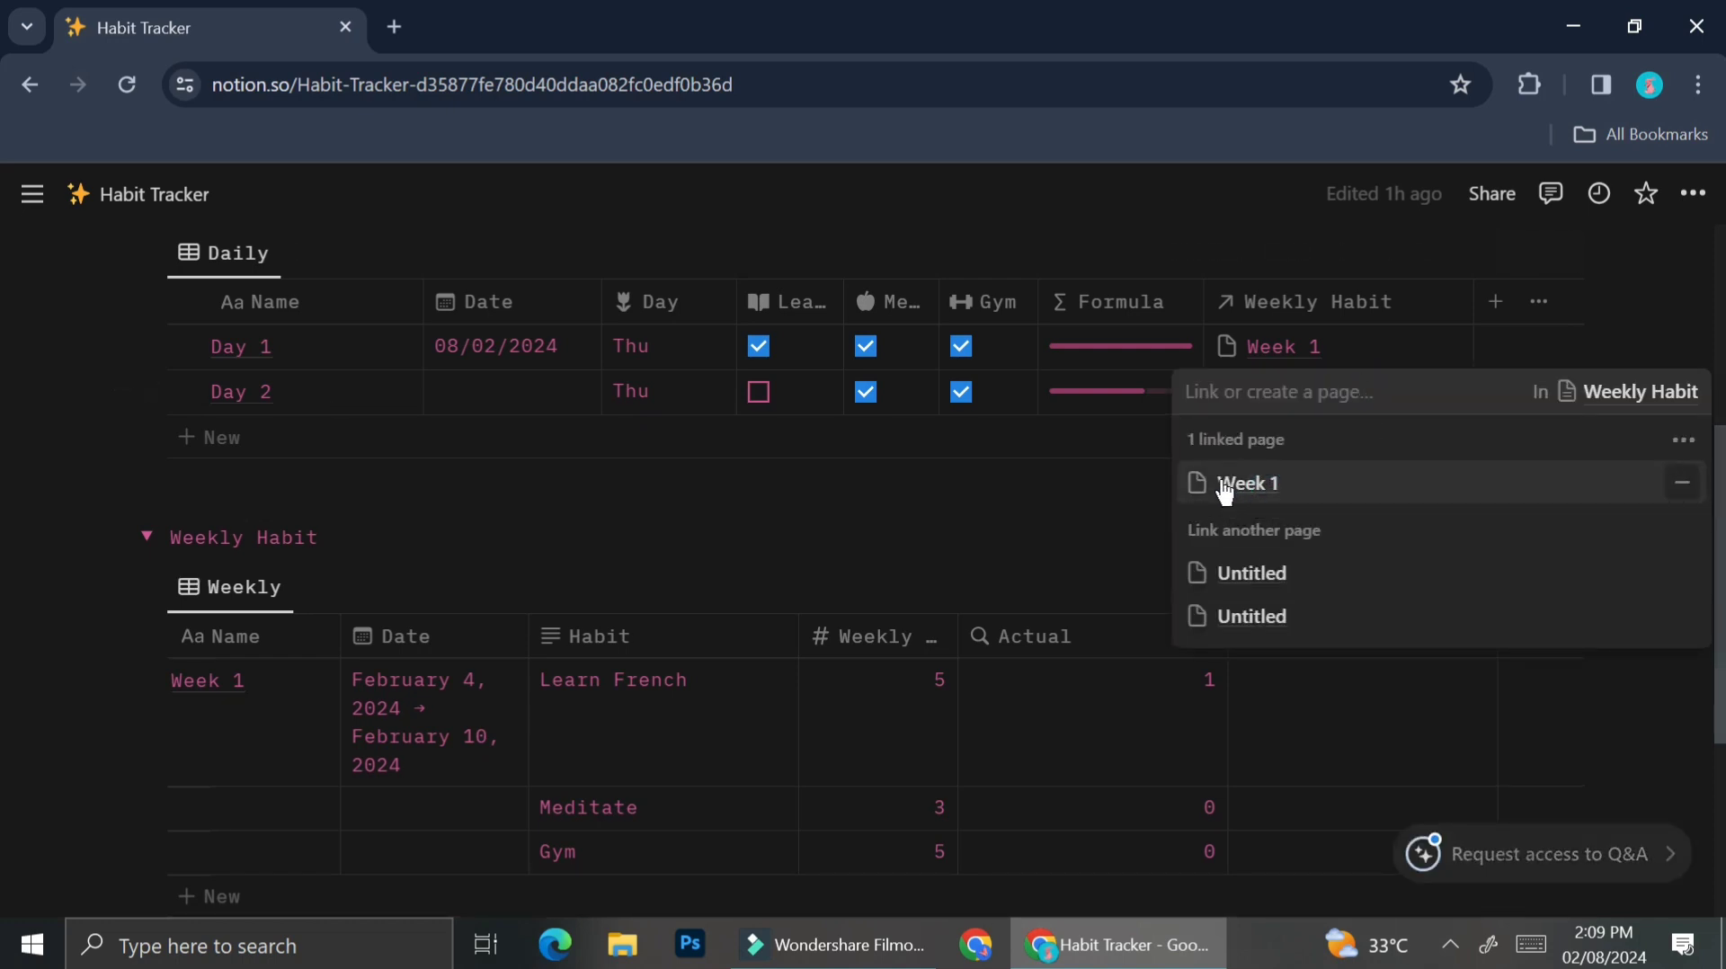
left_click(1222, 485)
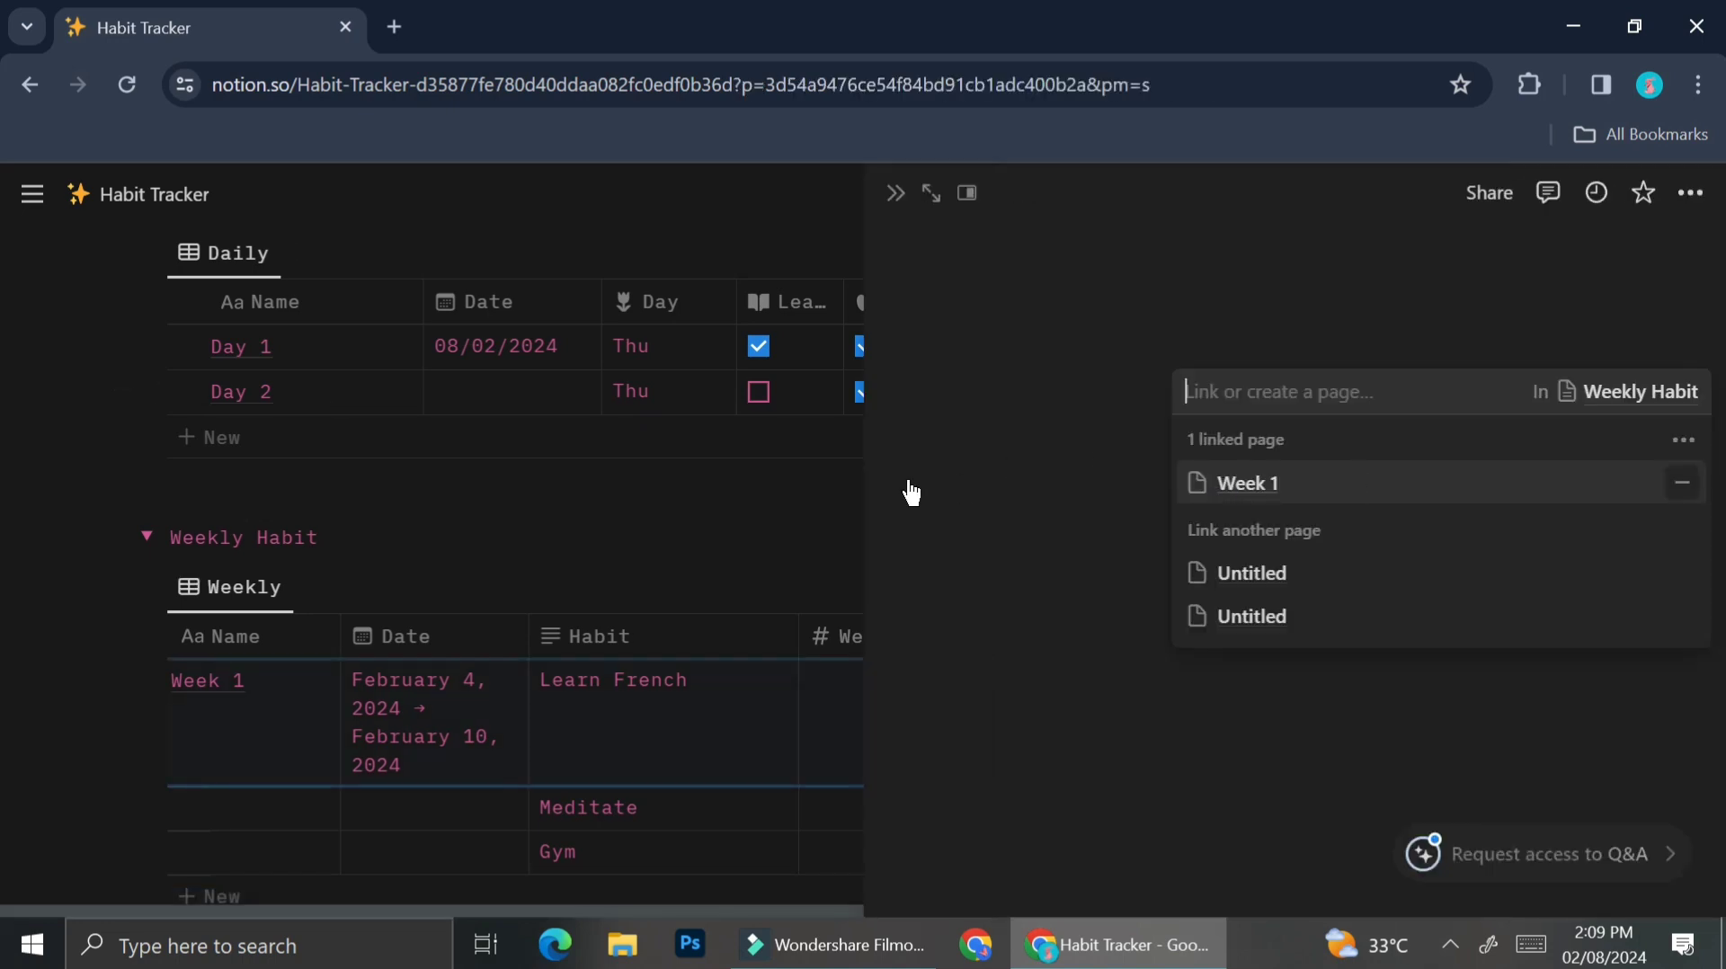
left_click(895, 193)
left_click(896, 192)
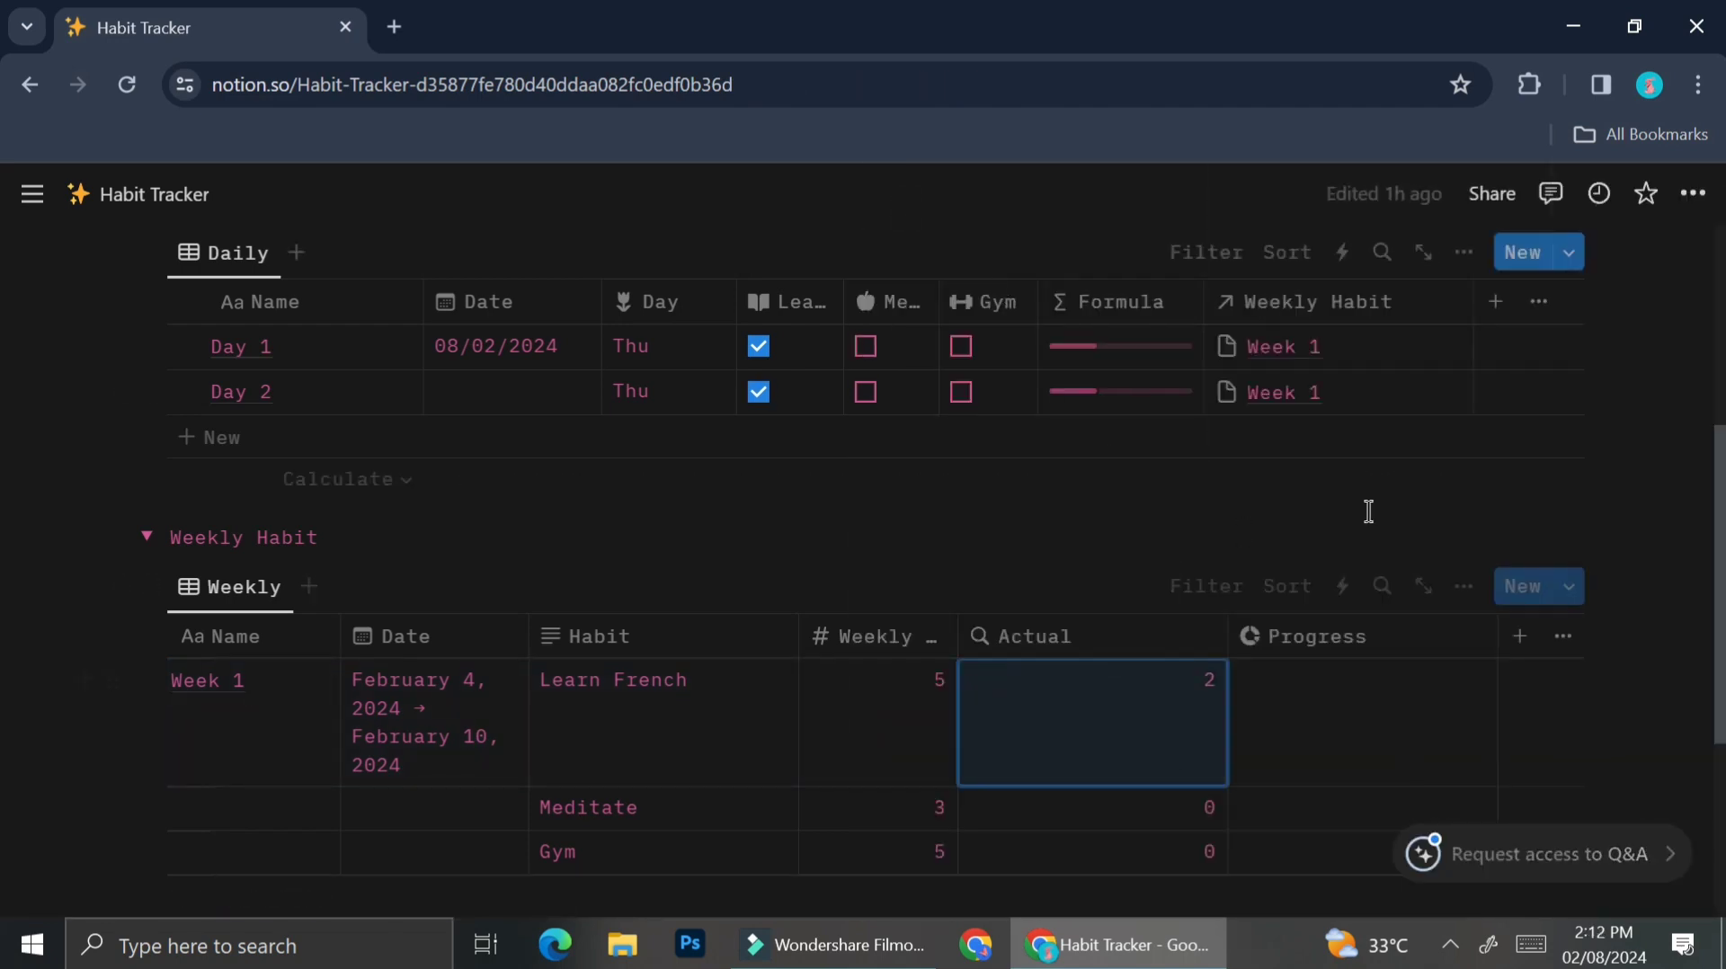
Set the Weekly table's Progress formula to (Actual/Weekly Goal)*100, using the Actual and Weekly Goal properties.
scroll(1389, 548, "down", 2)
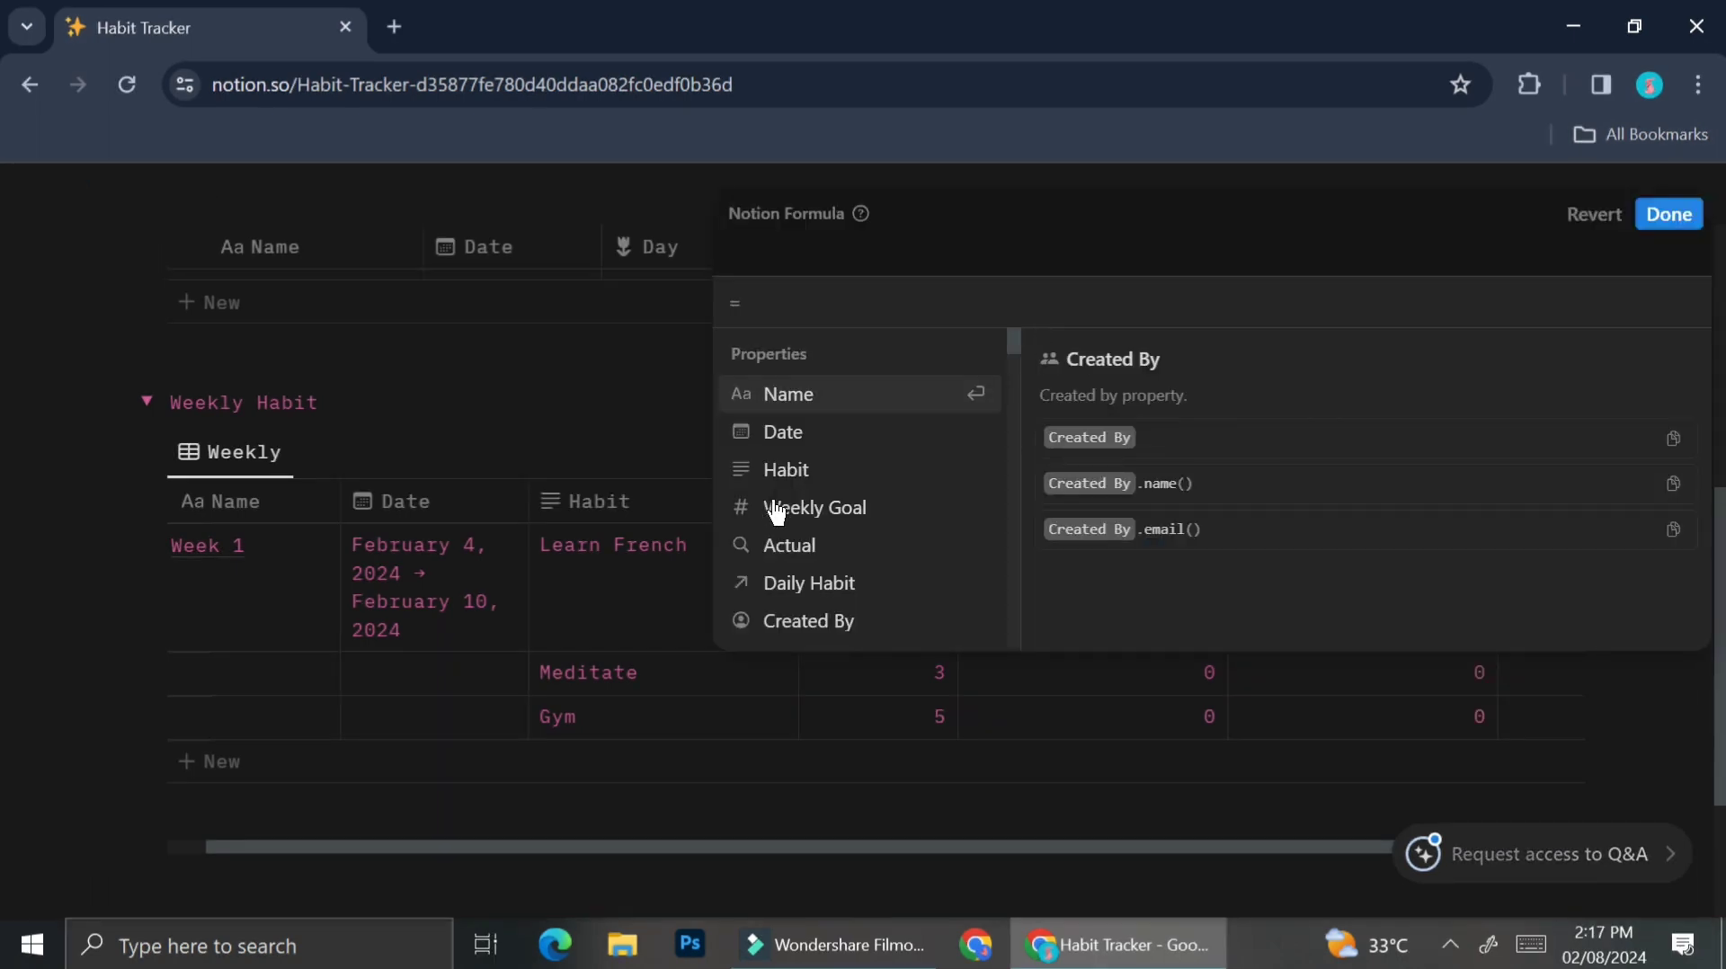
left_click(795, 546)
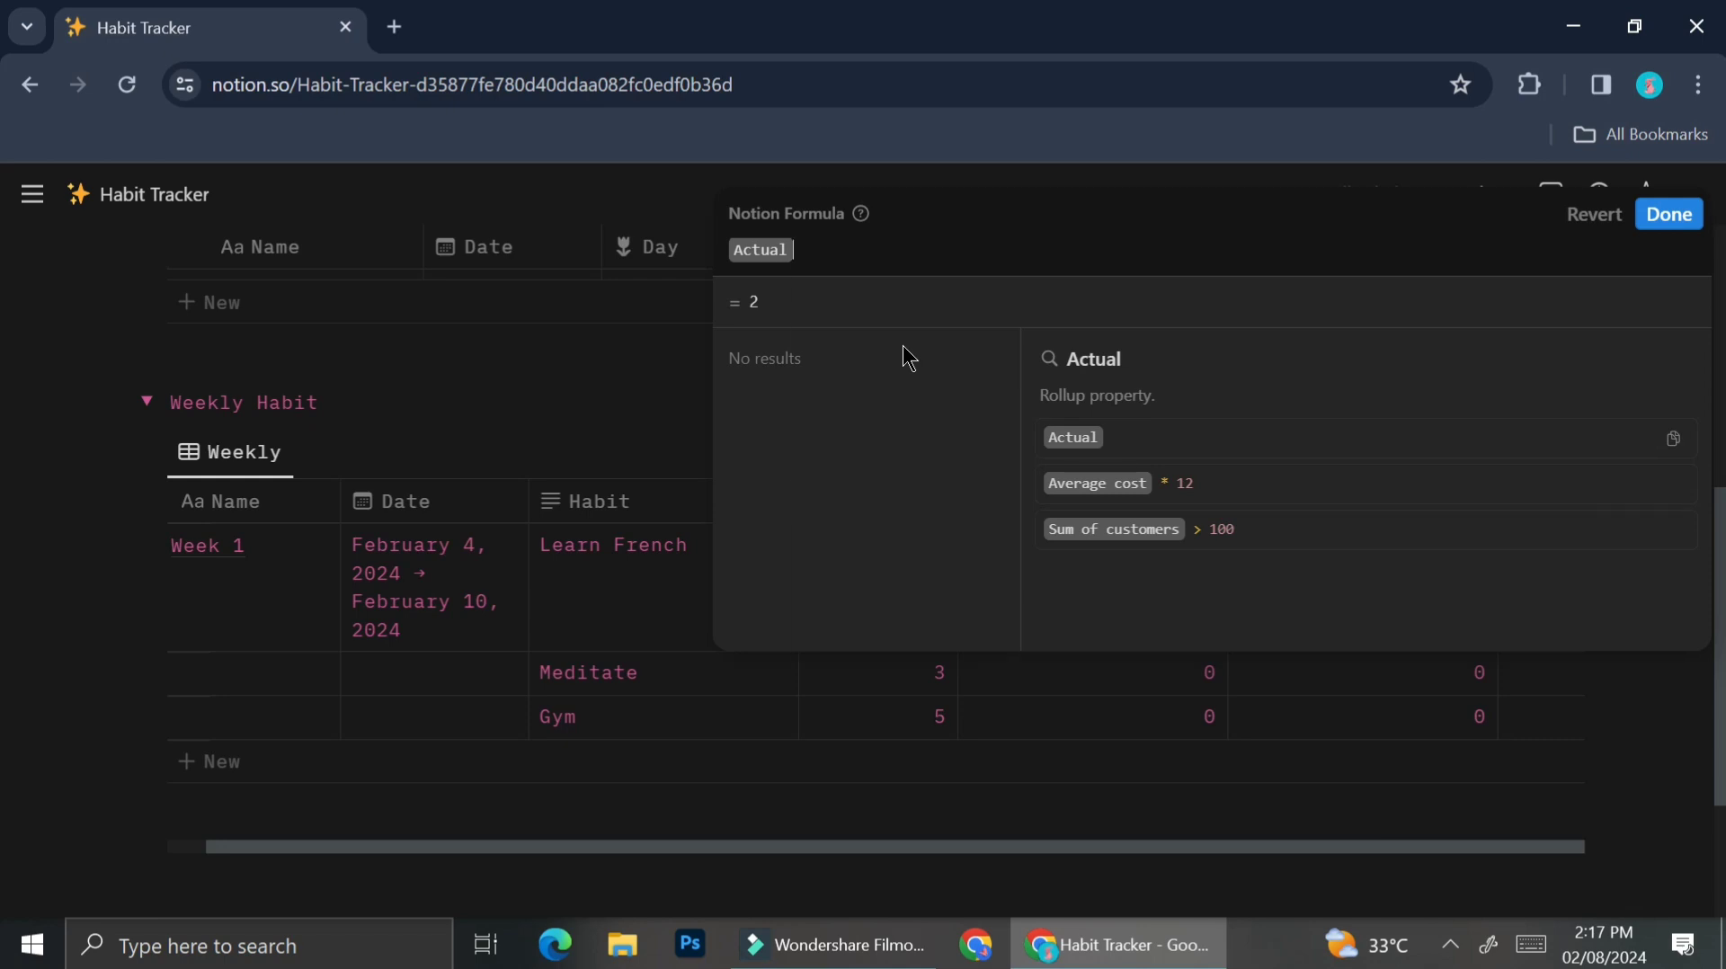
type("/")
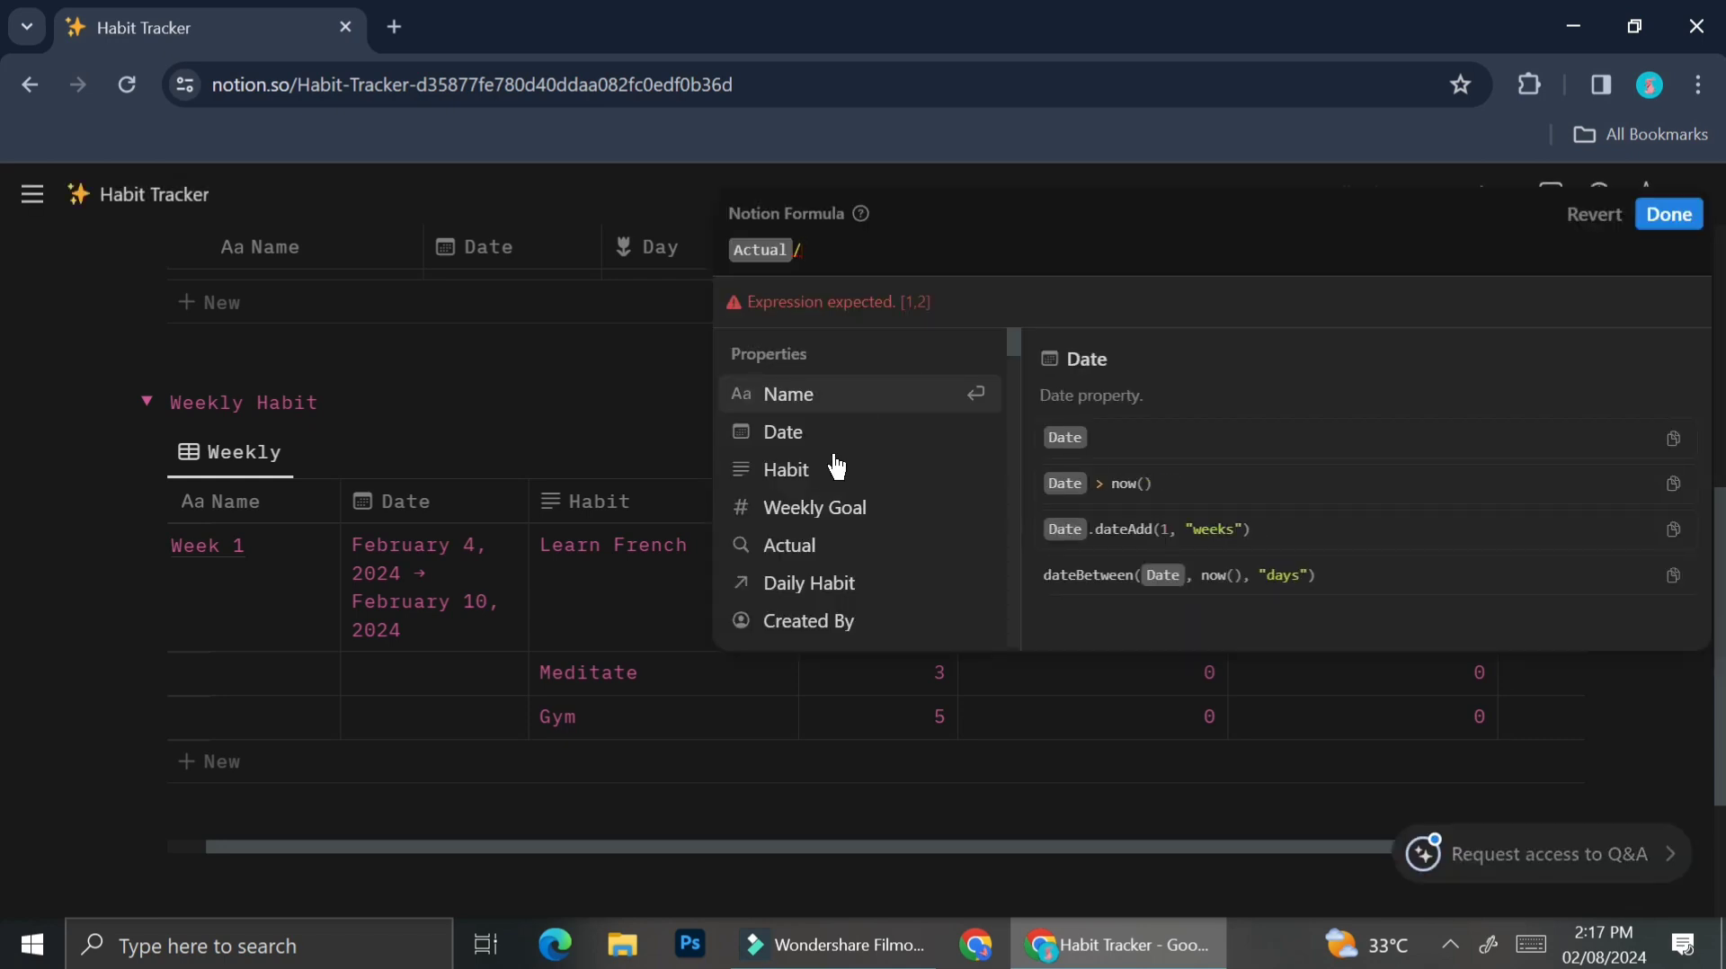
left_click(816, 509)
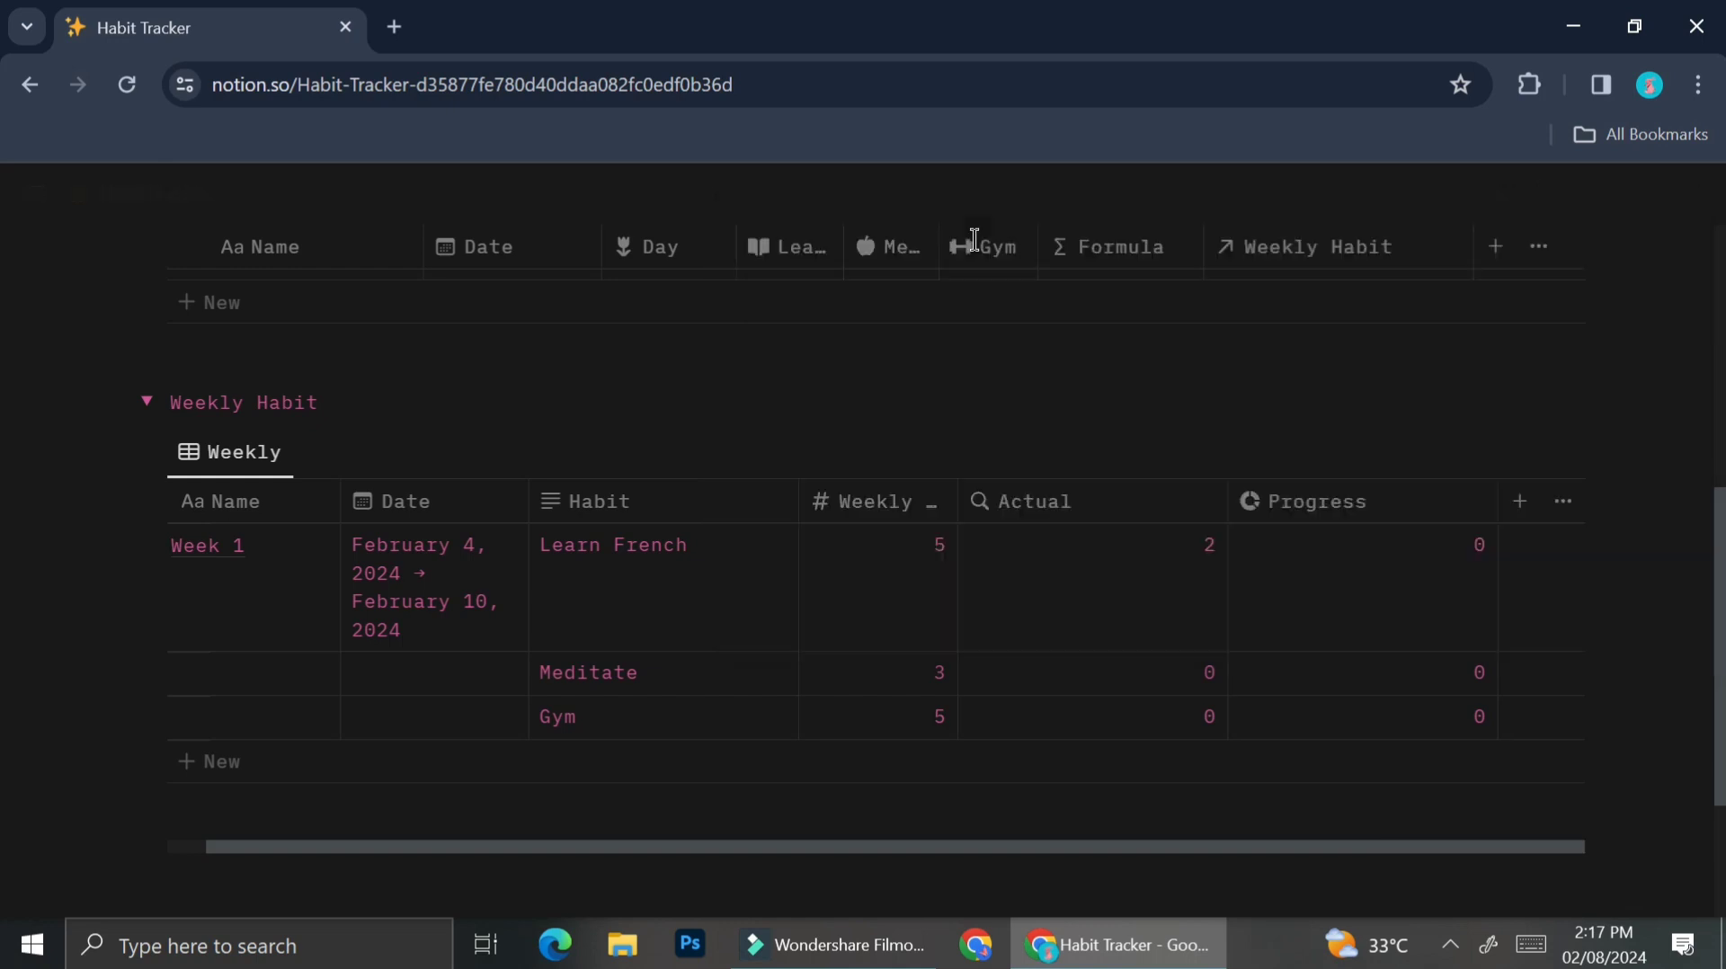
type(")")
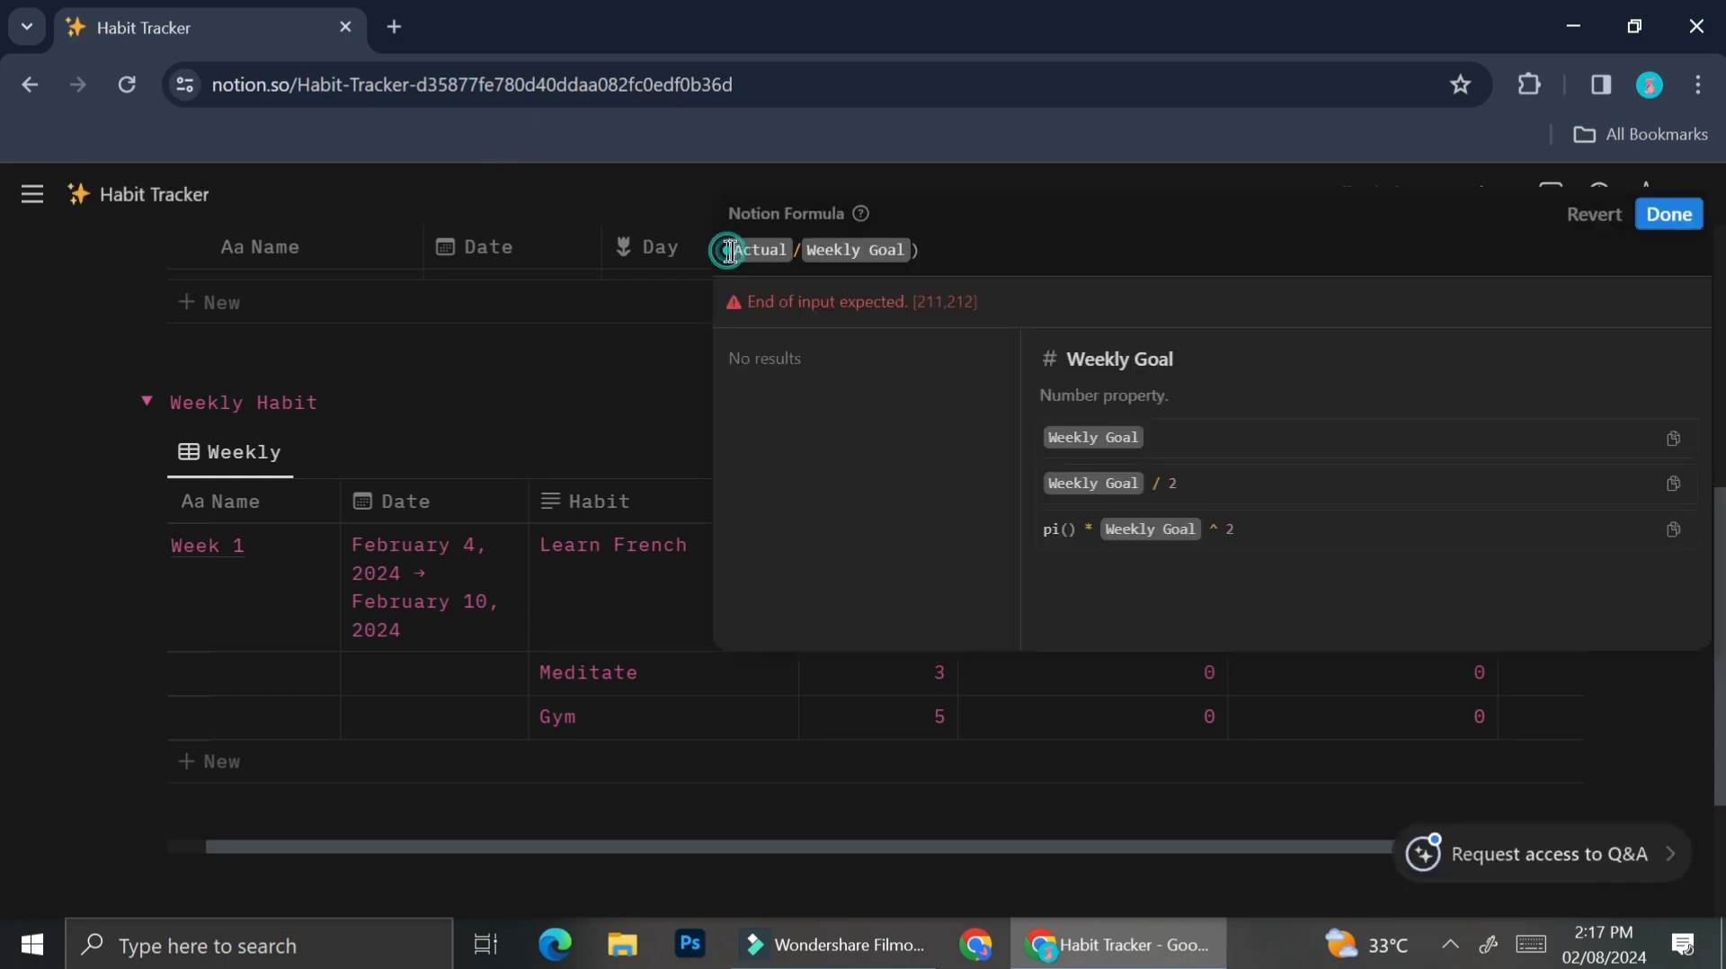
type("(")
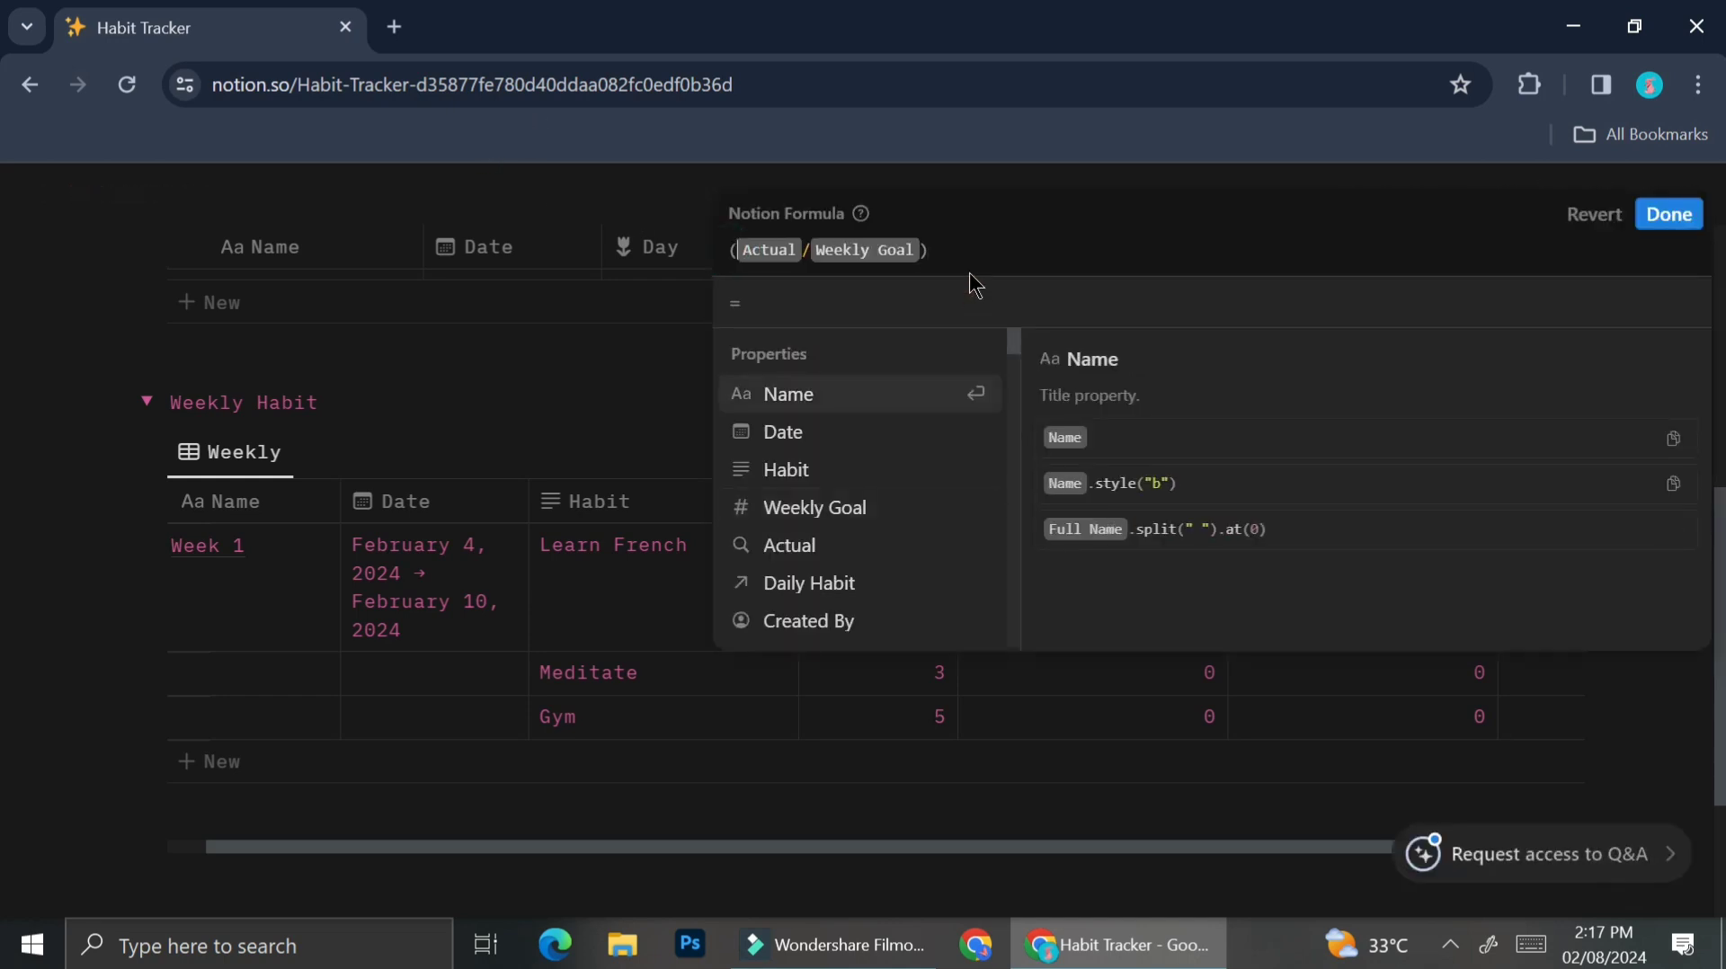
left_click(977, 252)
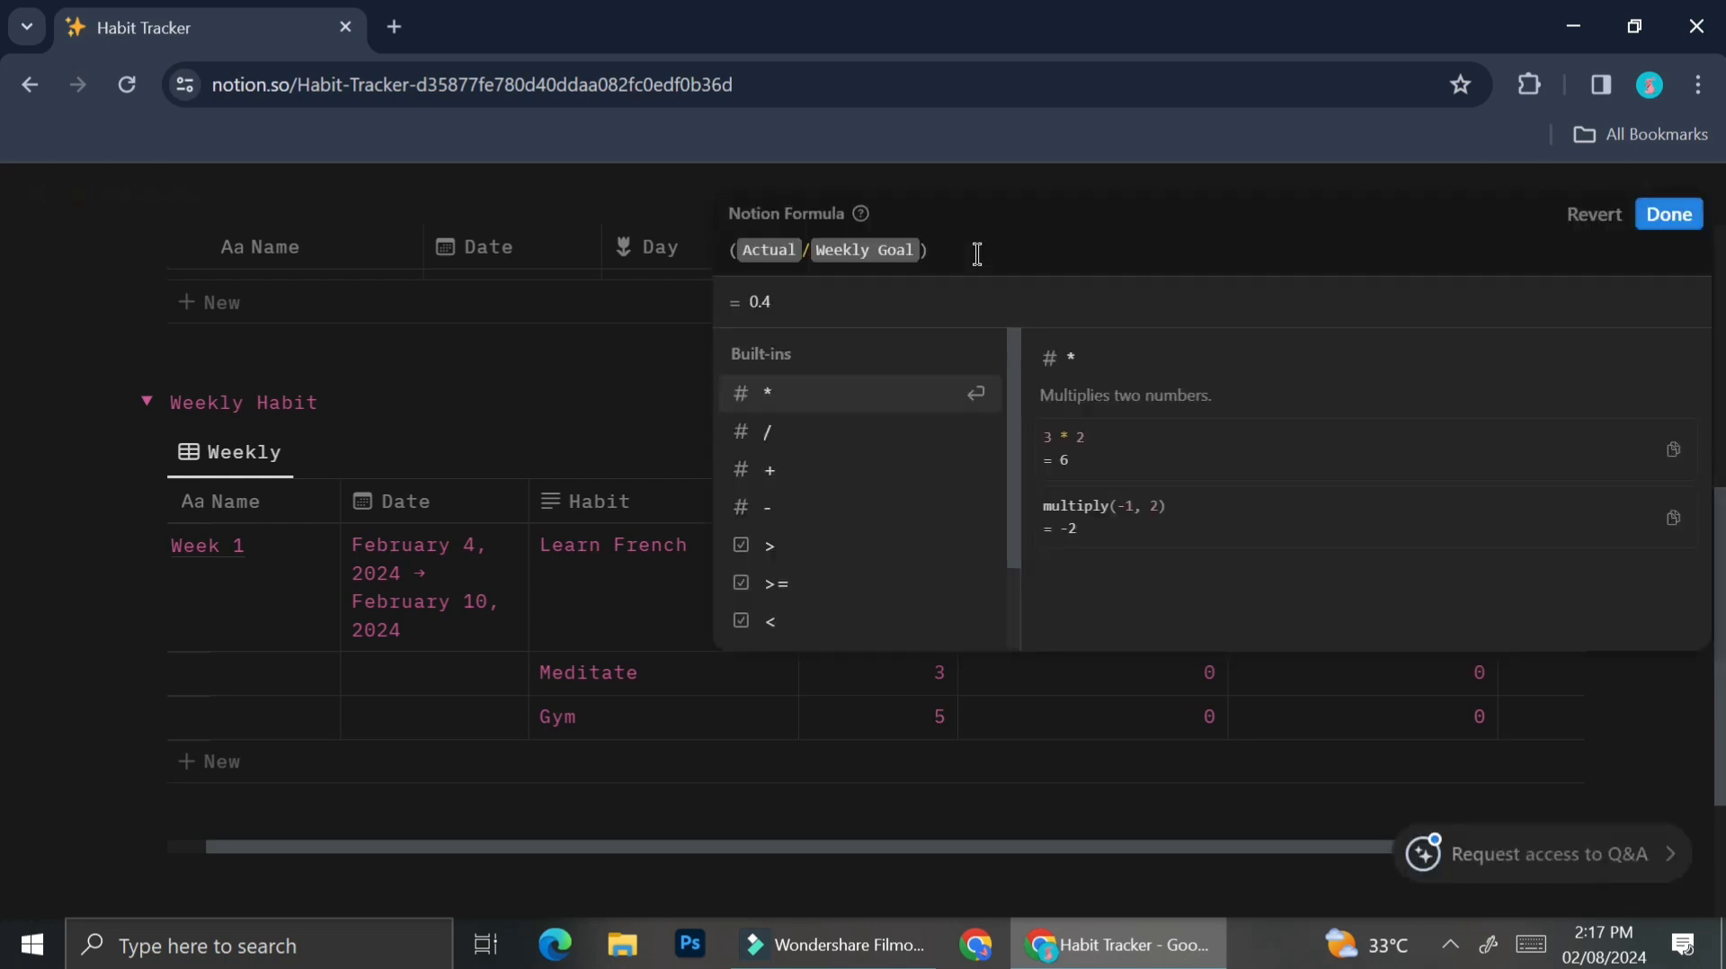
type("*100")
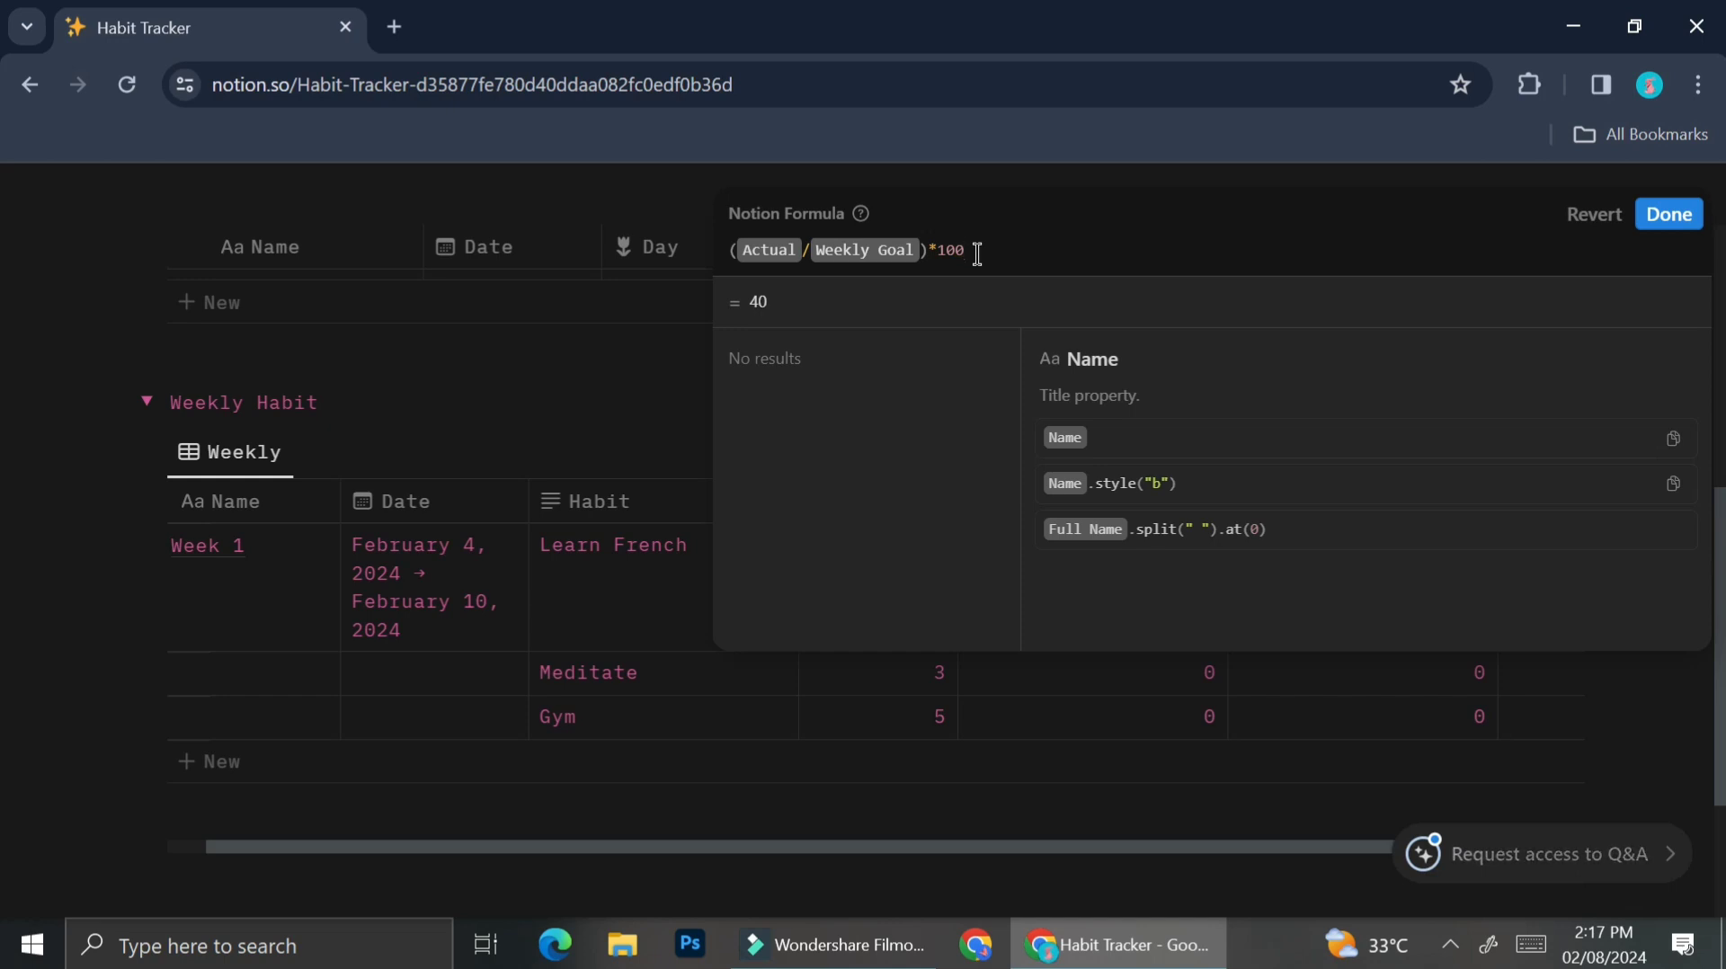
left_click(1669, 214)
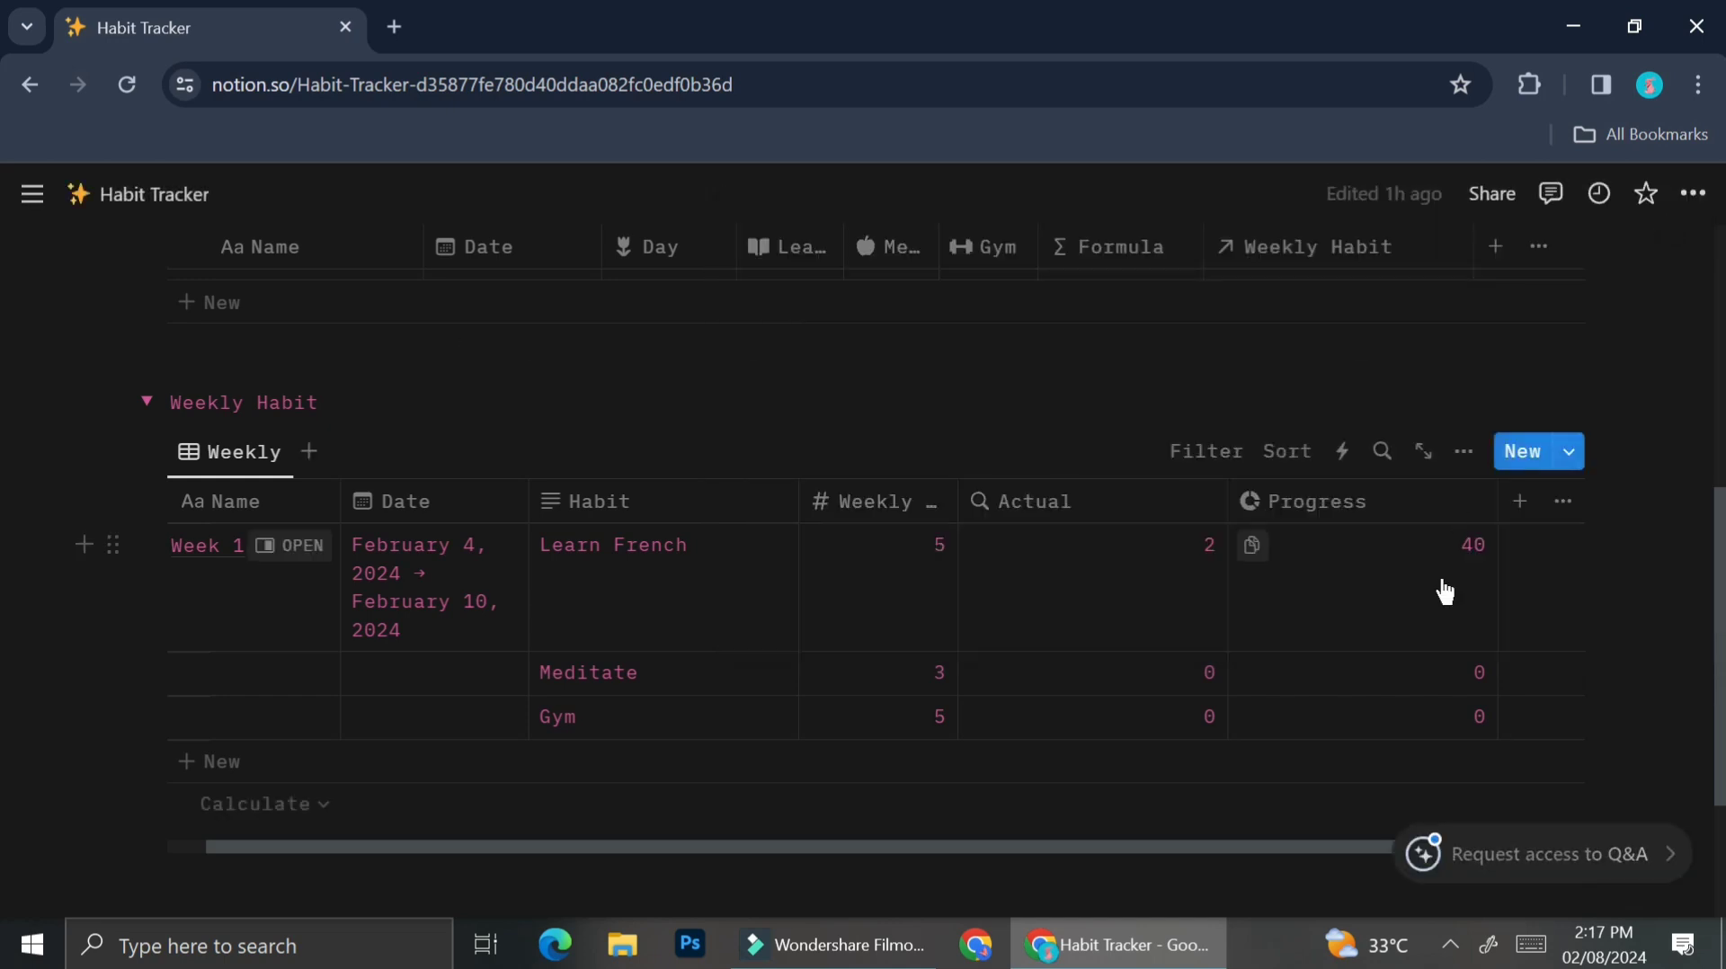
left_click(1464, 575)
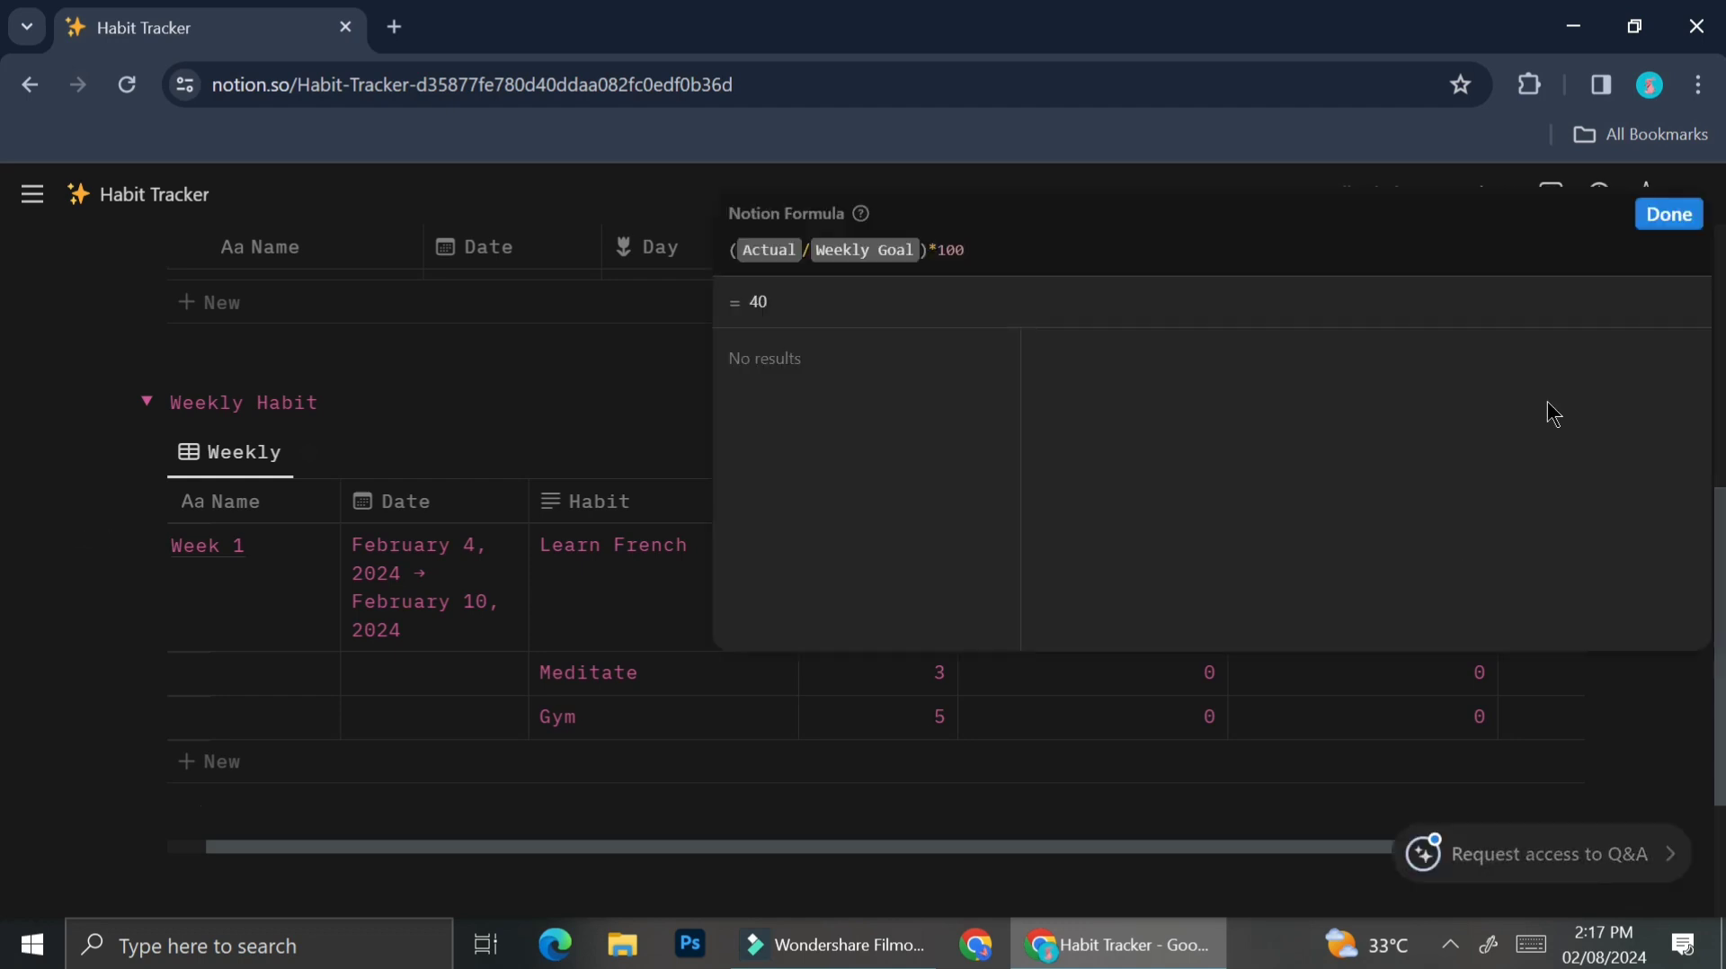
left_click(1664, 216)
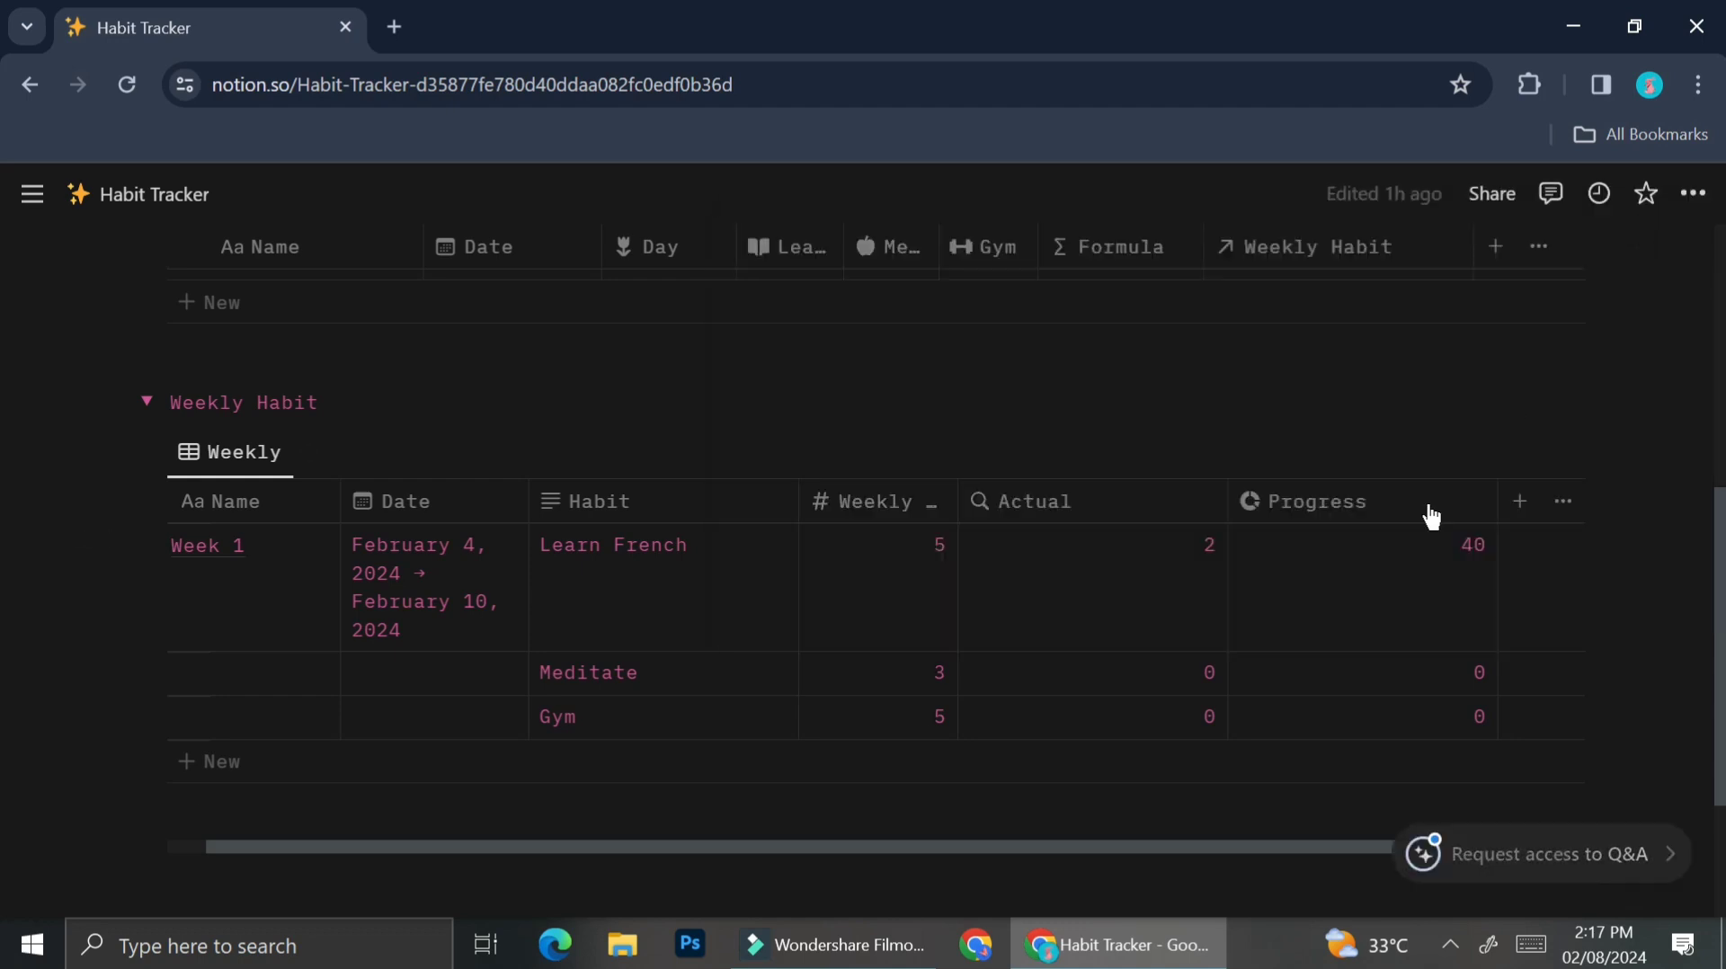
Display the Weekly table's Progress property as a bar and color it Pink.
left_click(1481, 503)
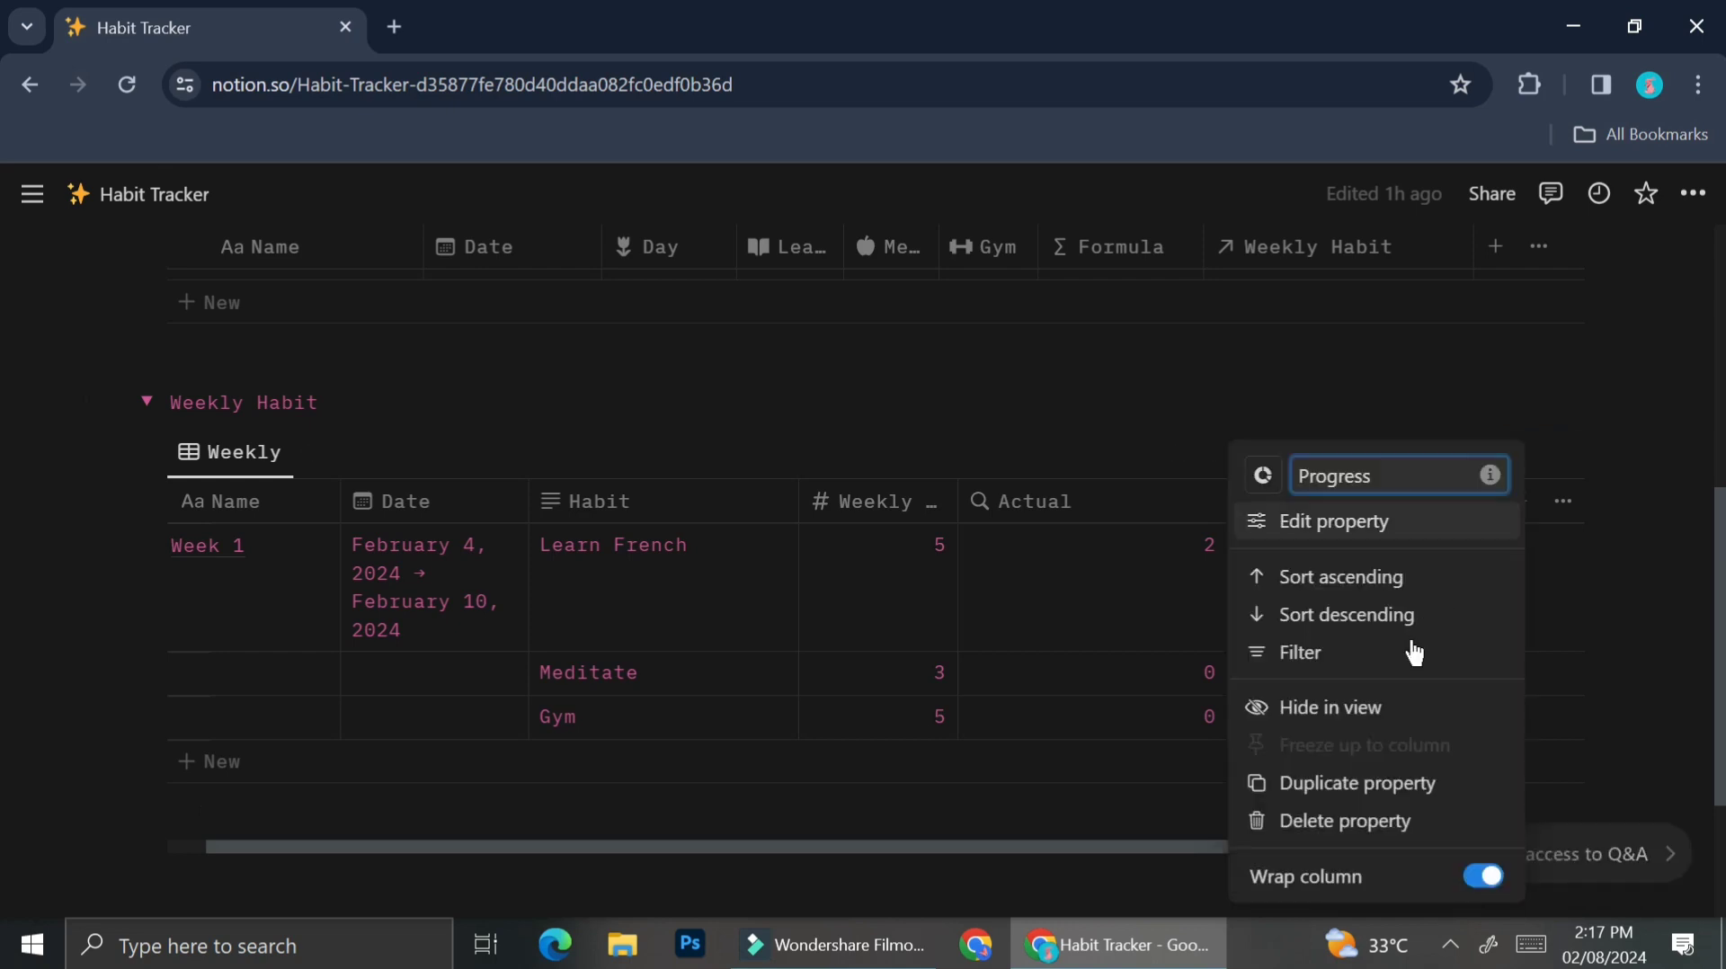
left_click(1396, 539)
scroll(1426, 501, "down", 3)
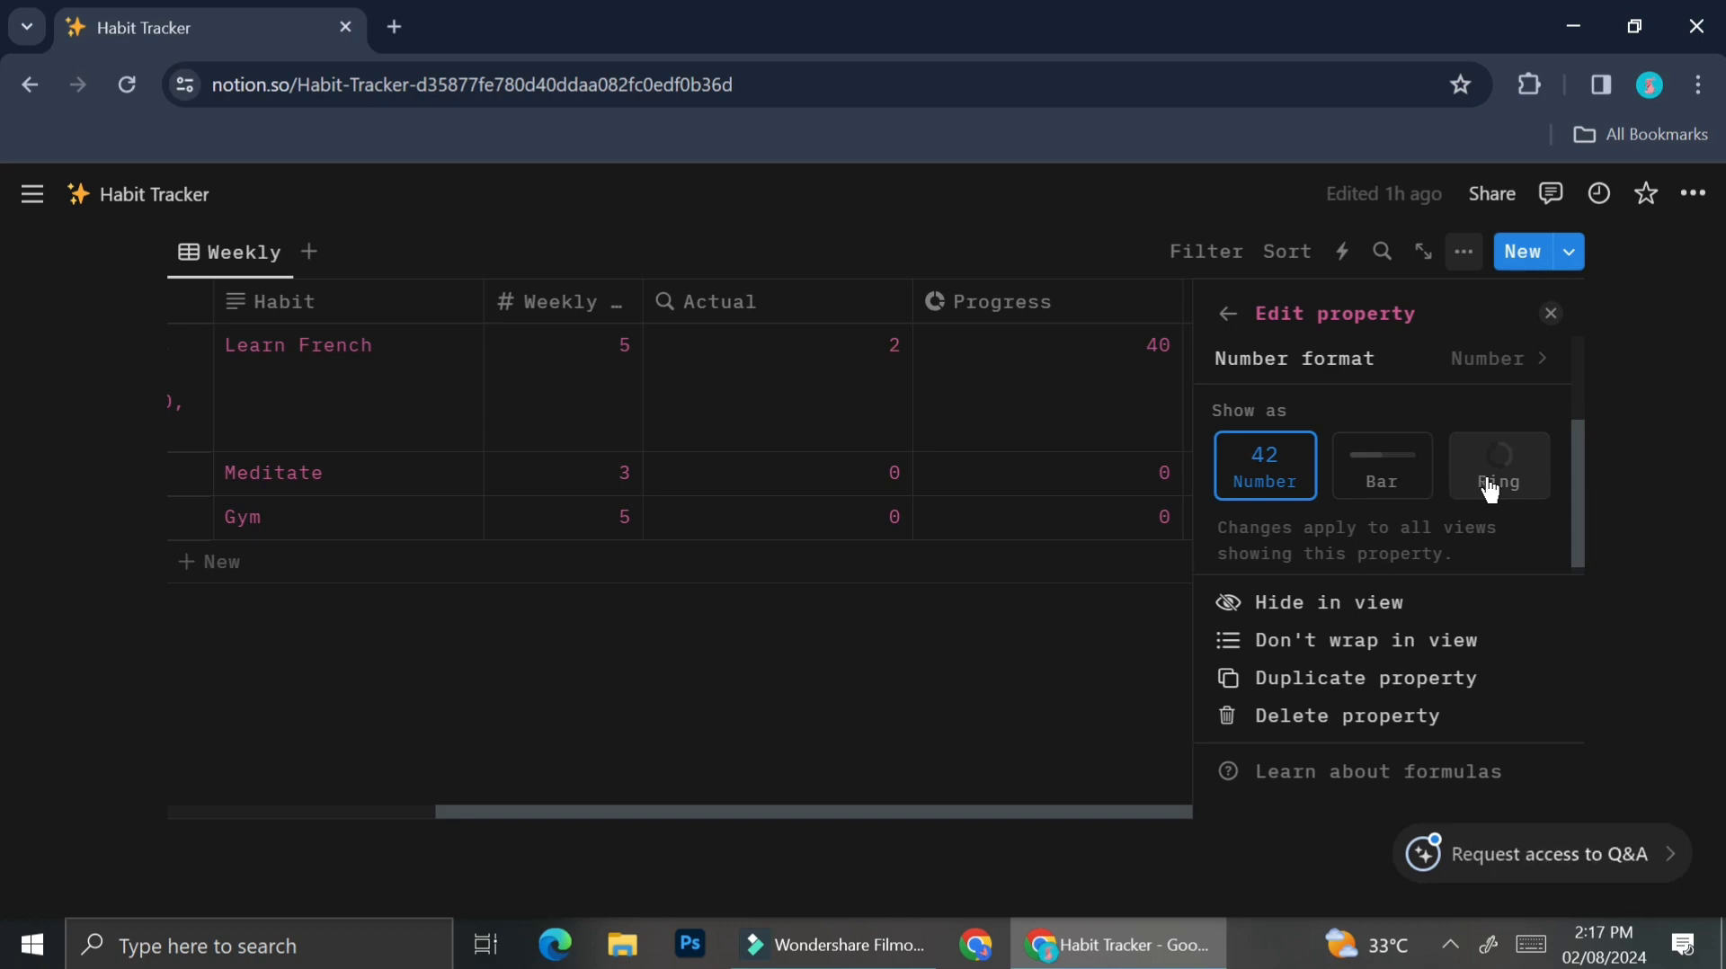
left_click(1426, 493)
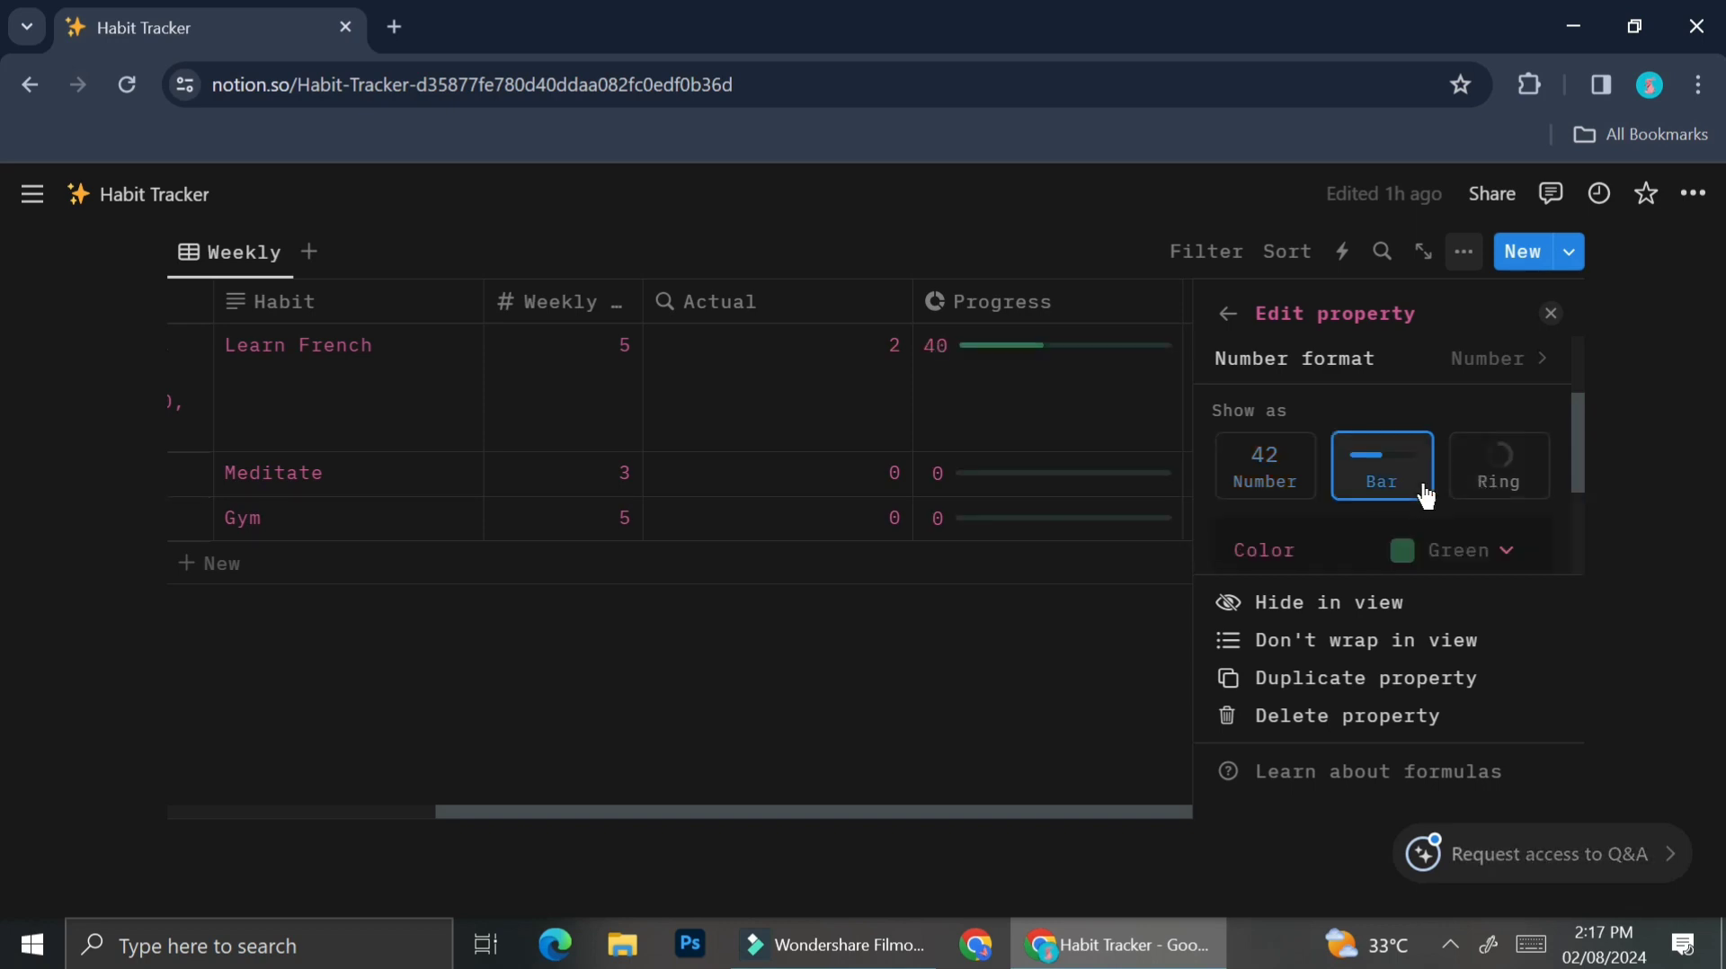
left_click(1464, 551)
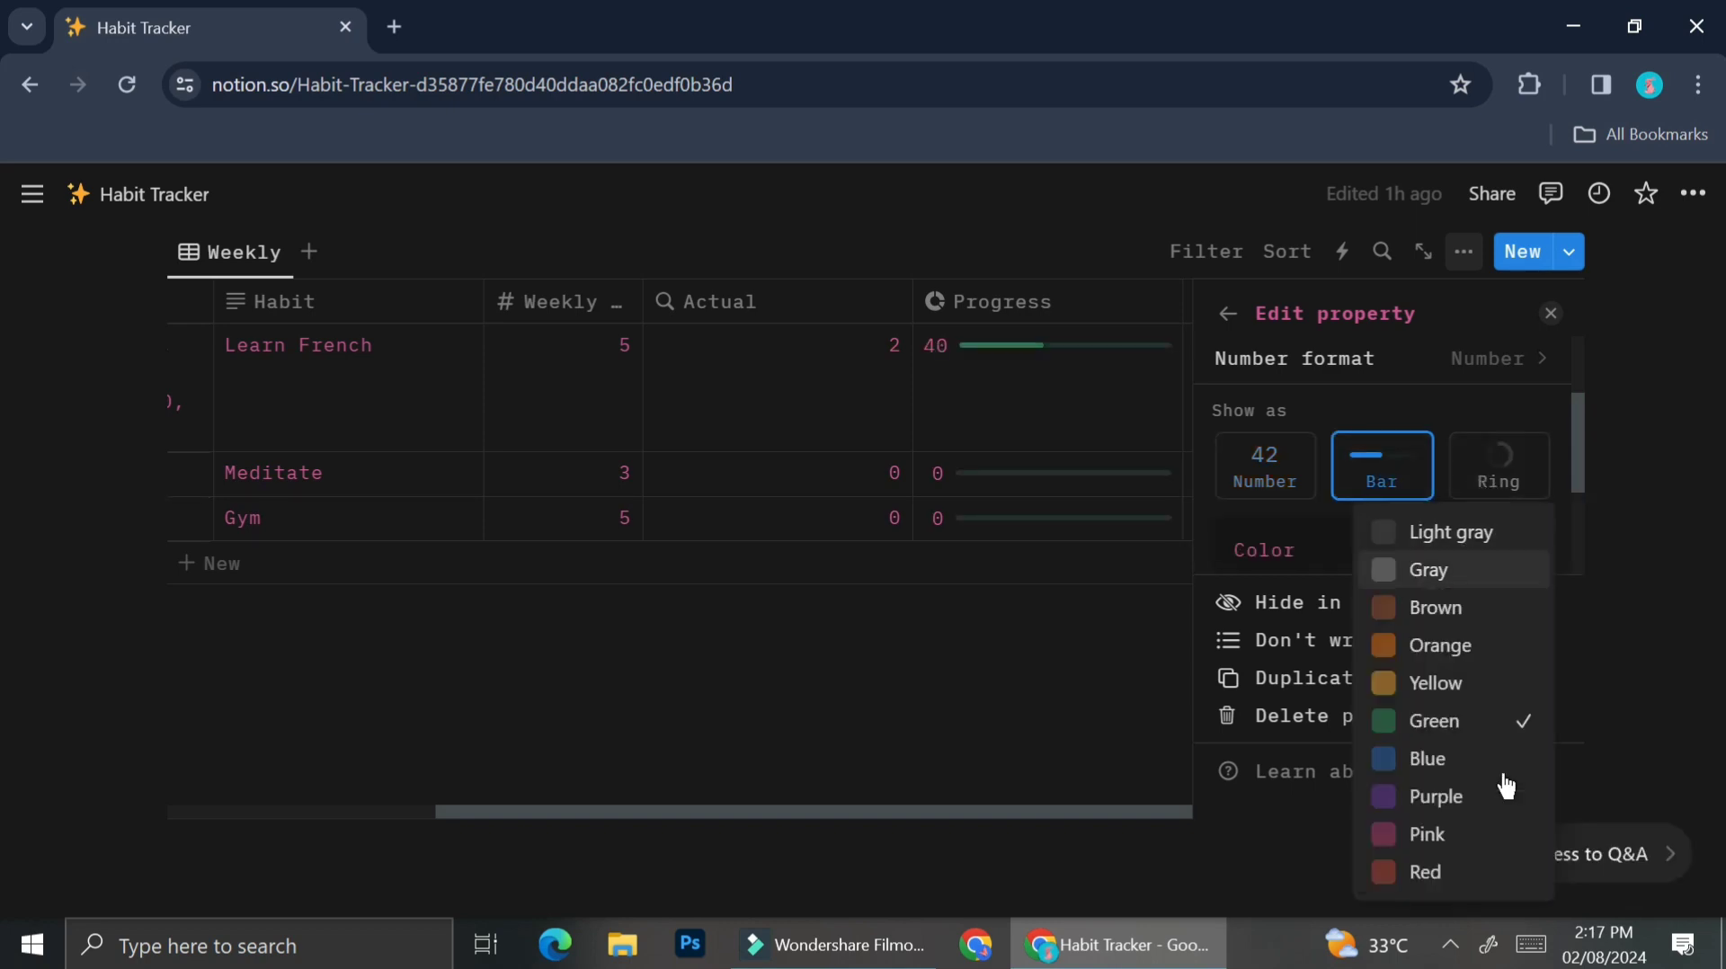
left_click(1438, 834)
scroll(1443, 453, "down", 2)
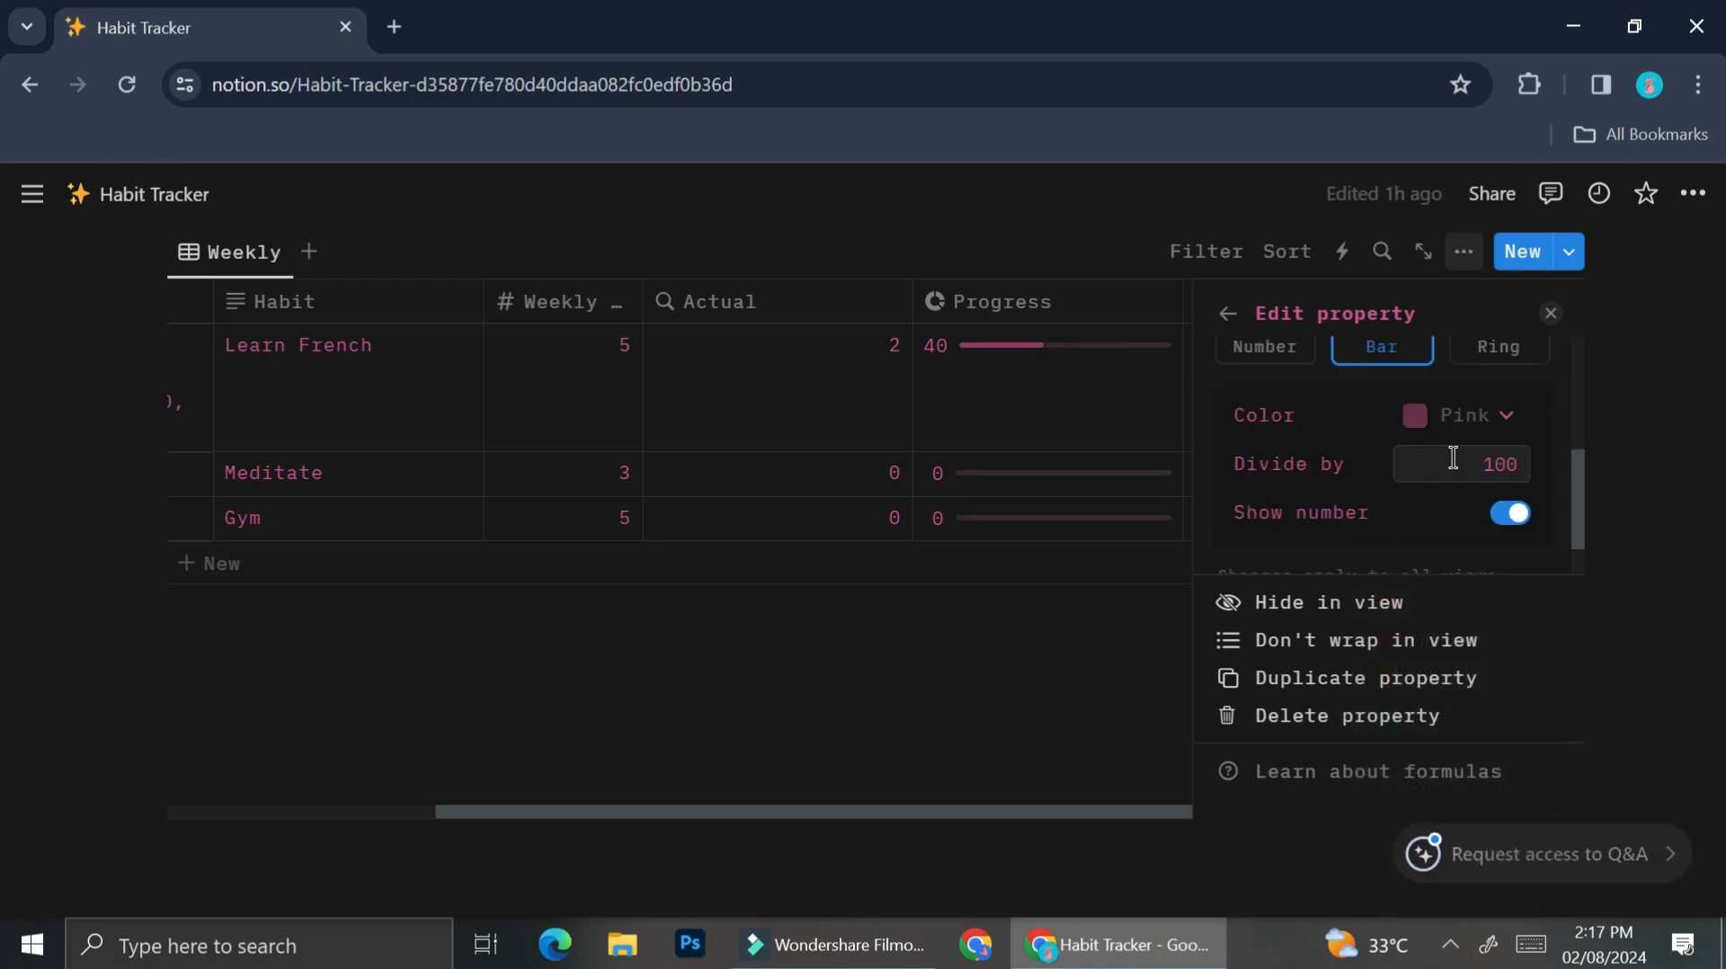
Turn off the number display on the Weekly table's Progress bar, leaving only the bar, and close the property settings.
left_click(1524, 525)
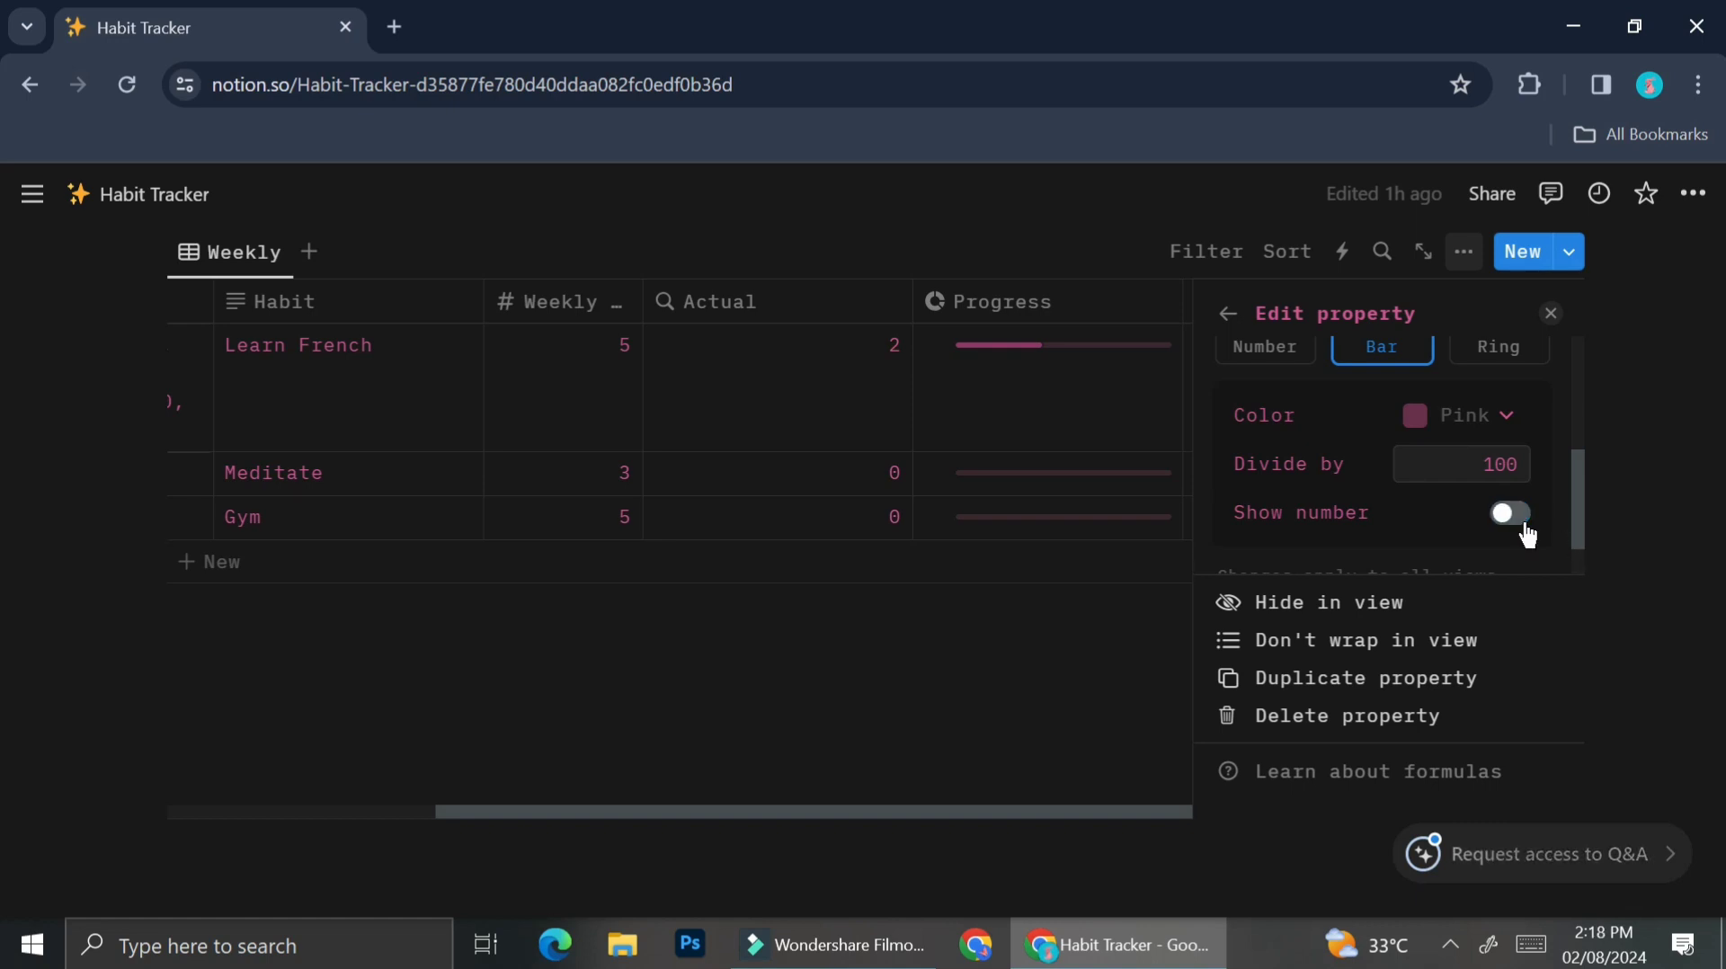
left_click(1108, 714)
scroll(1331, 467, "up", 2)
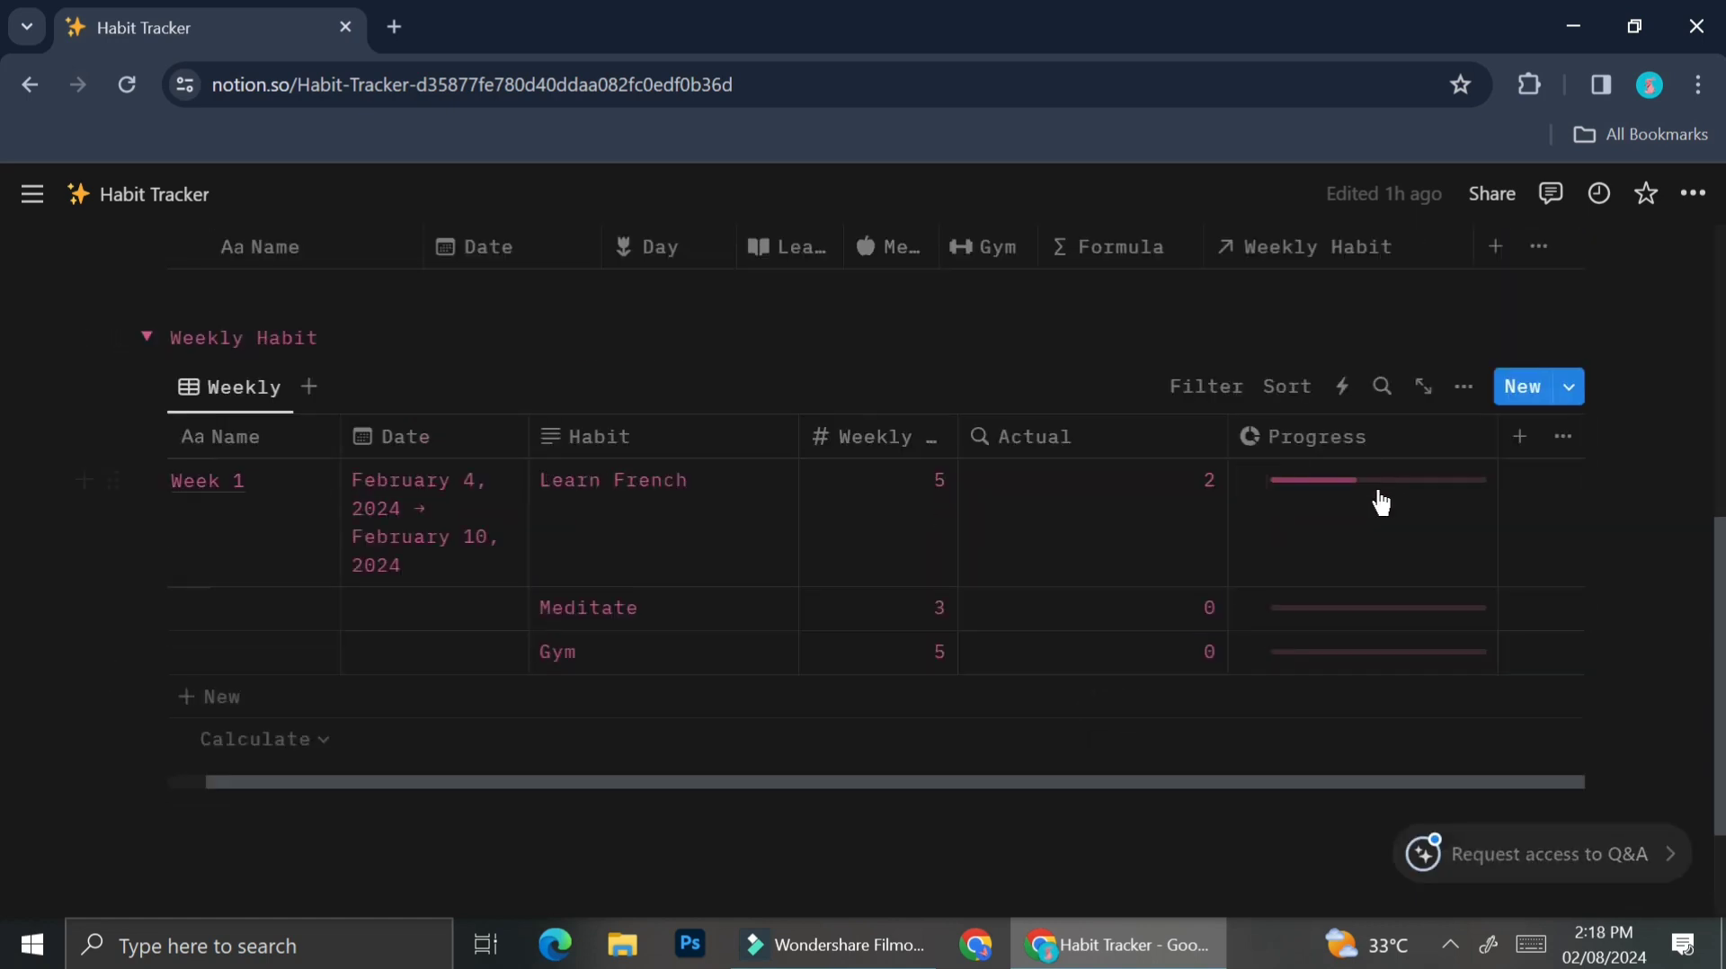
Collapse both the Weekly Habit and Daily Habit toggles on the Habit Tracker page.
scroll(1369, 490, "up", 4)
scroll(603, 689, "down", 2)
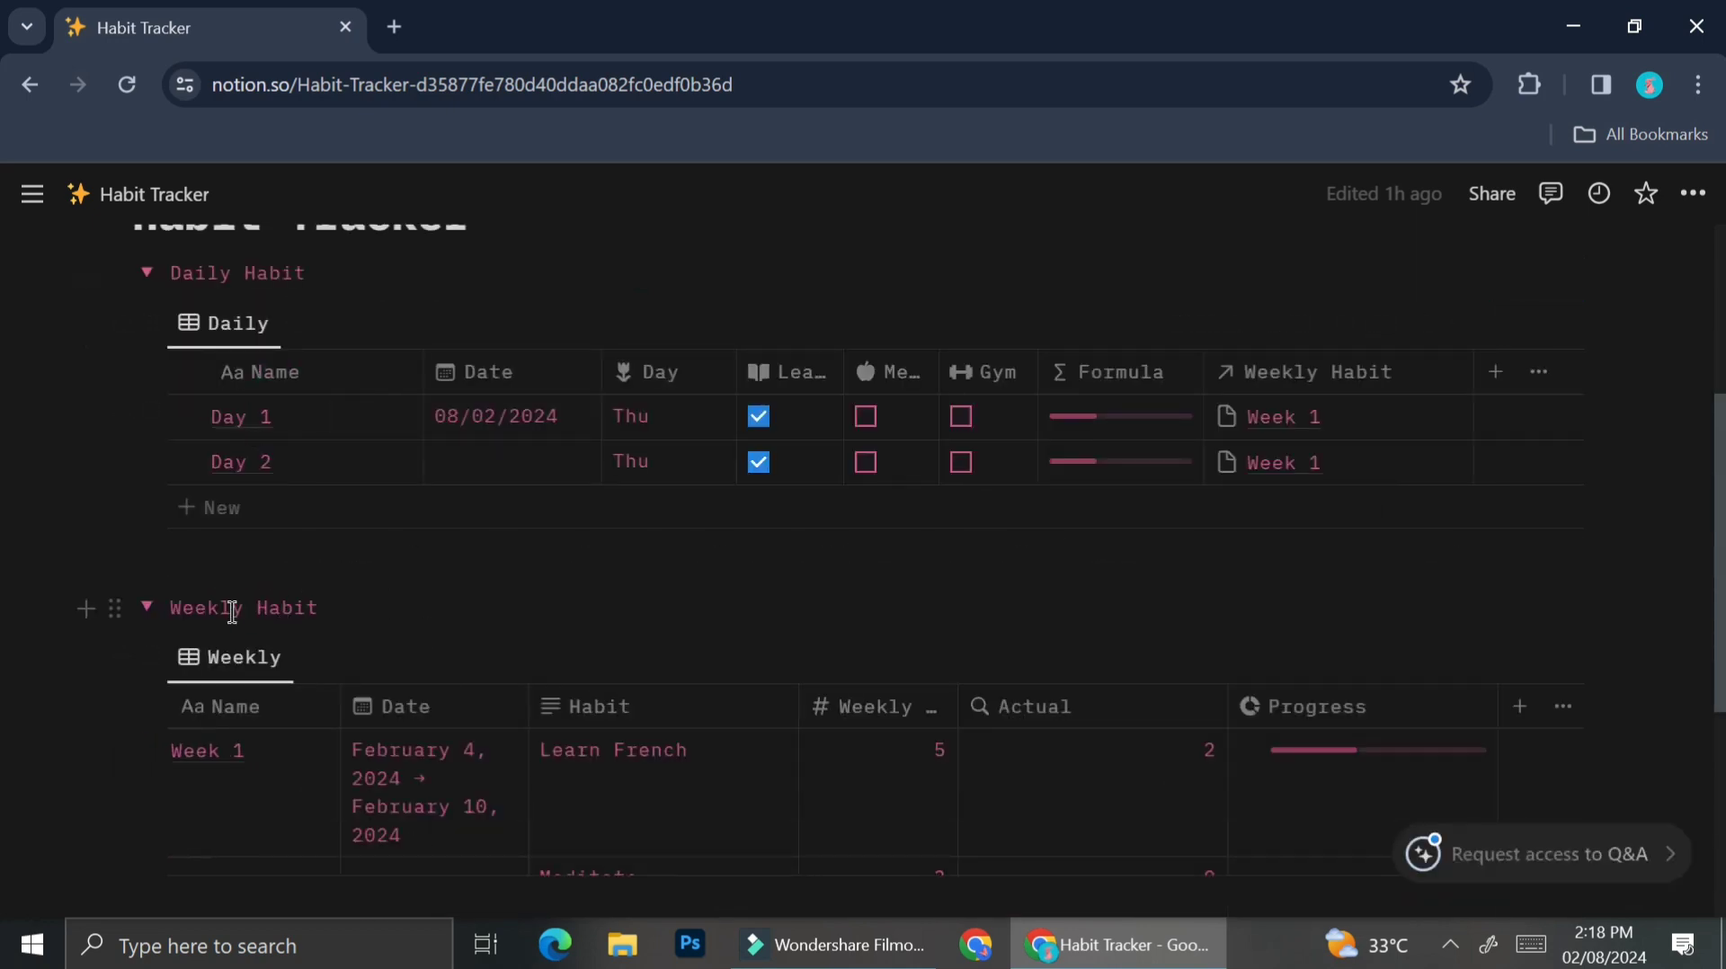
left_click(147, 608)
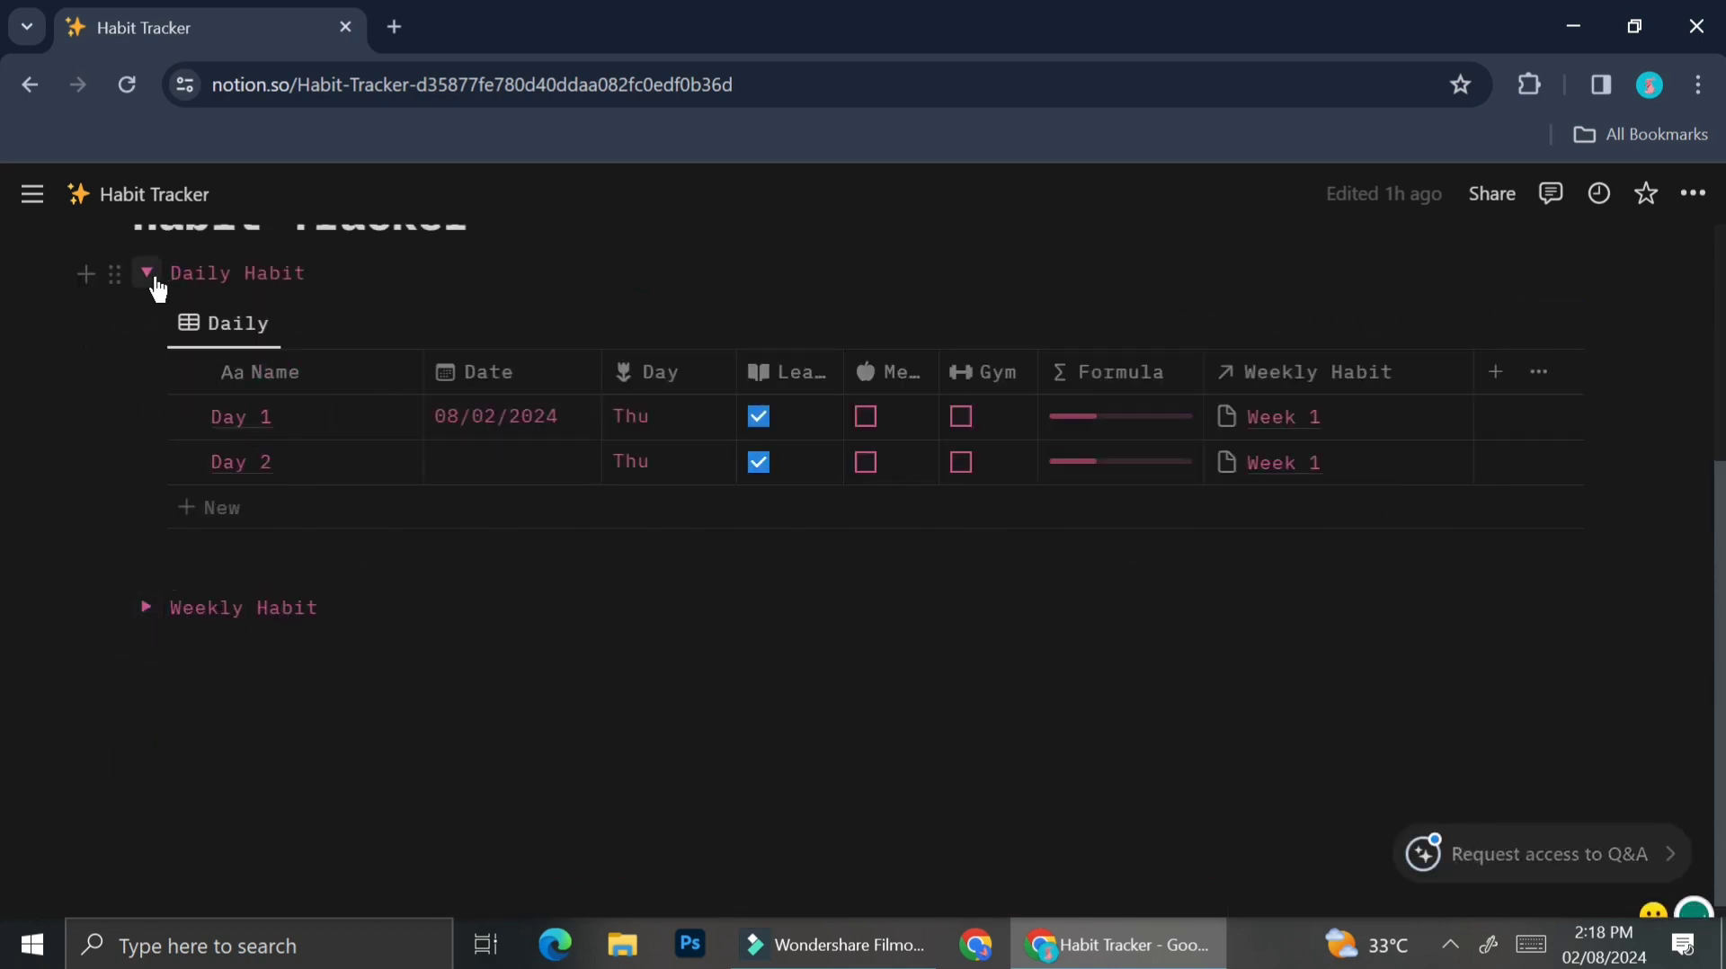
left_click(146, 274)
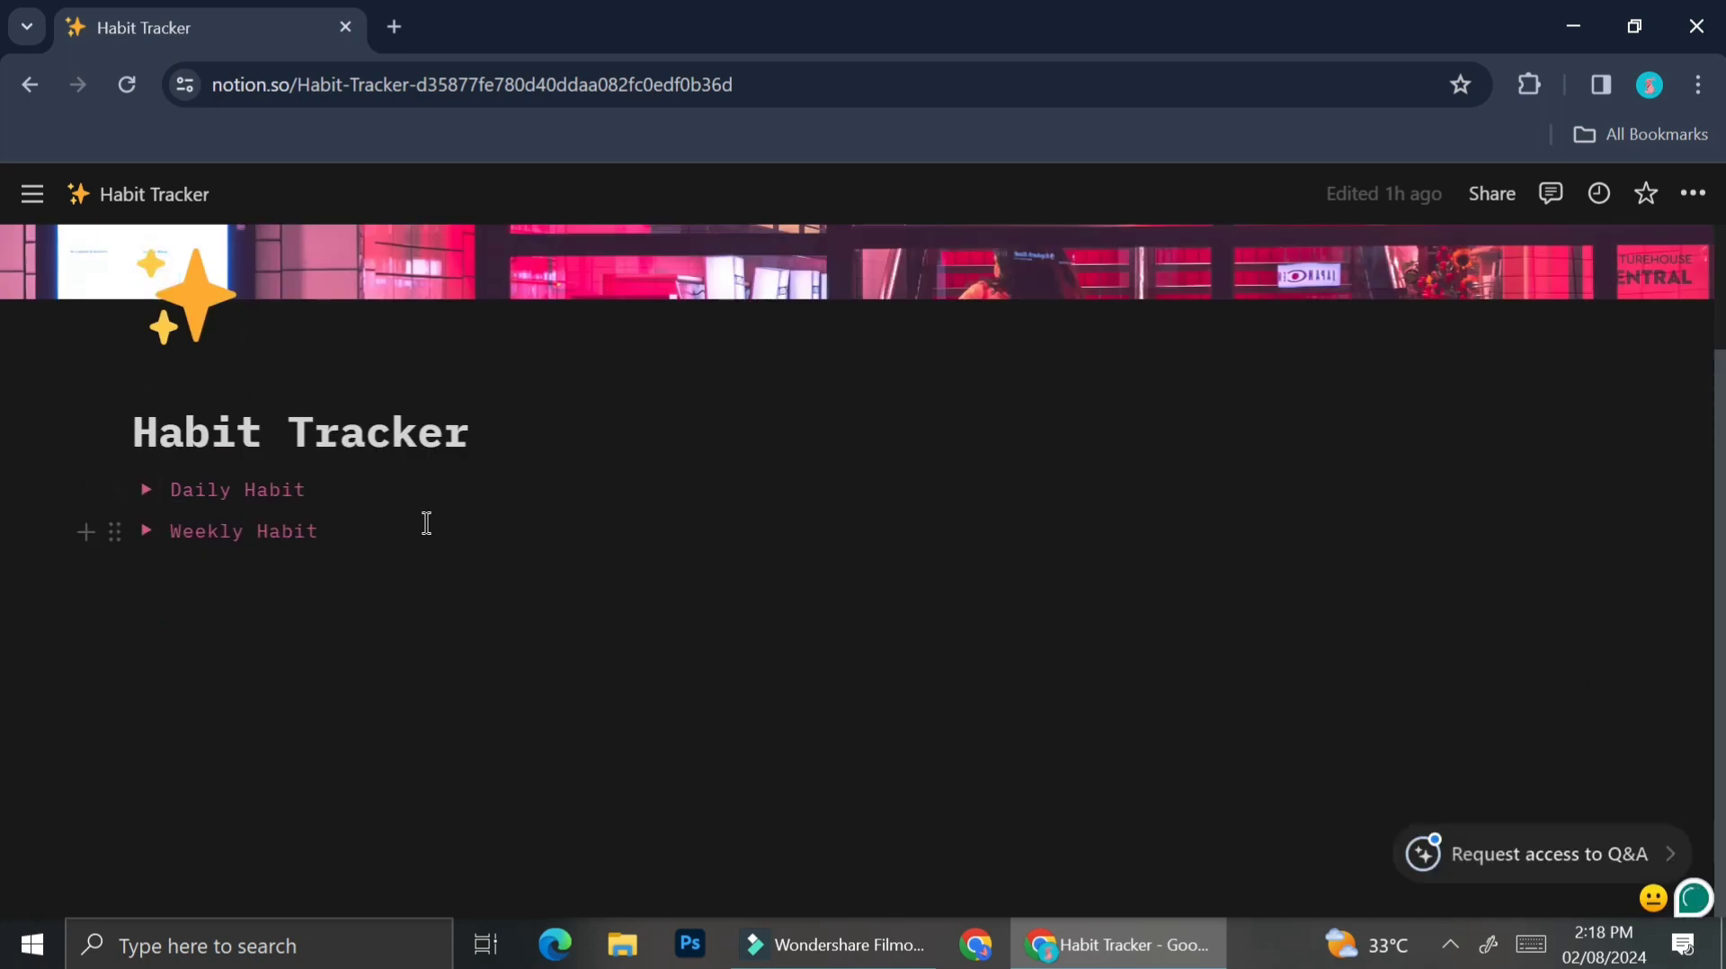
Insert a calendar database view below the Weekly Habit toggle, using the Weekly Habit database as its data source.
left_click(382, 564)
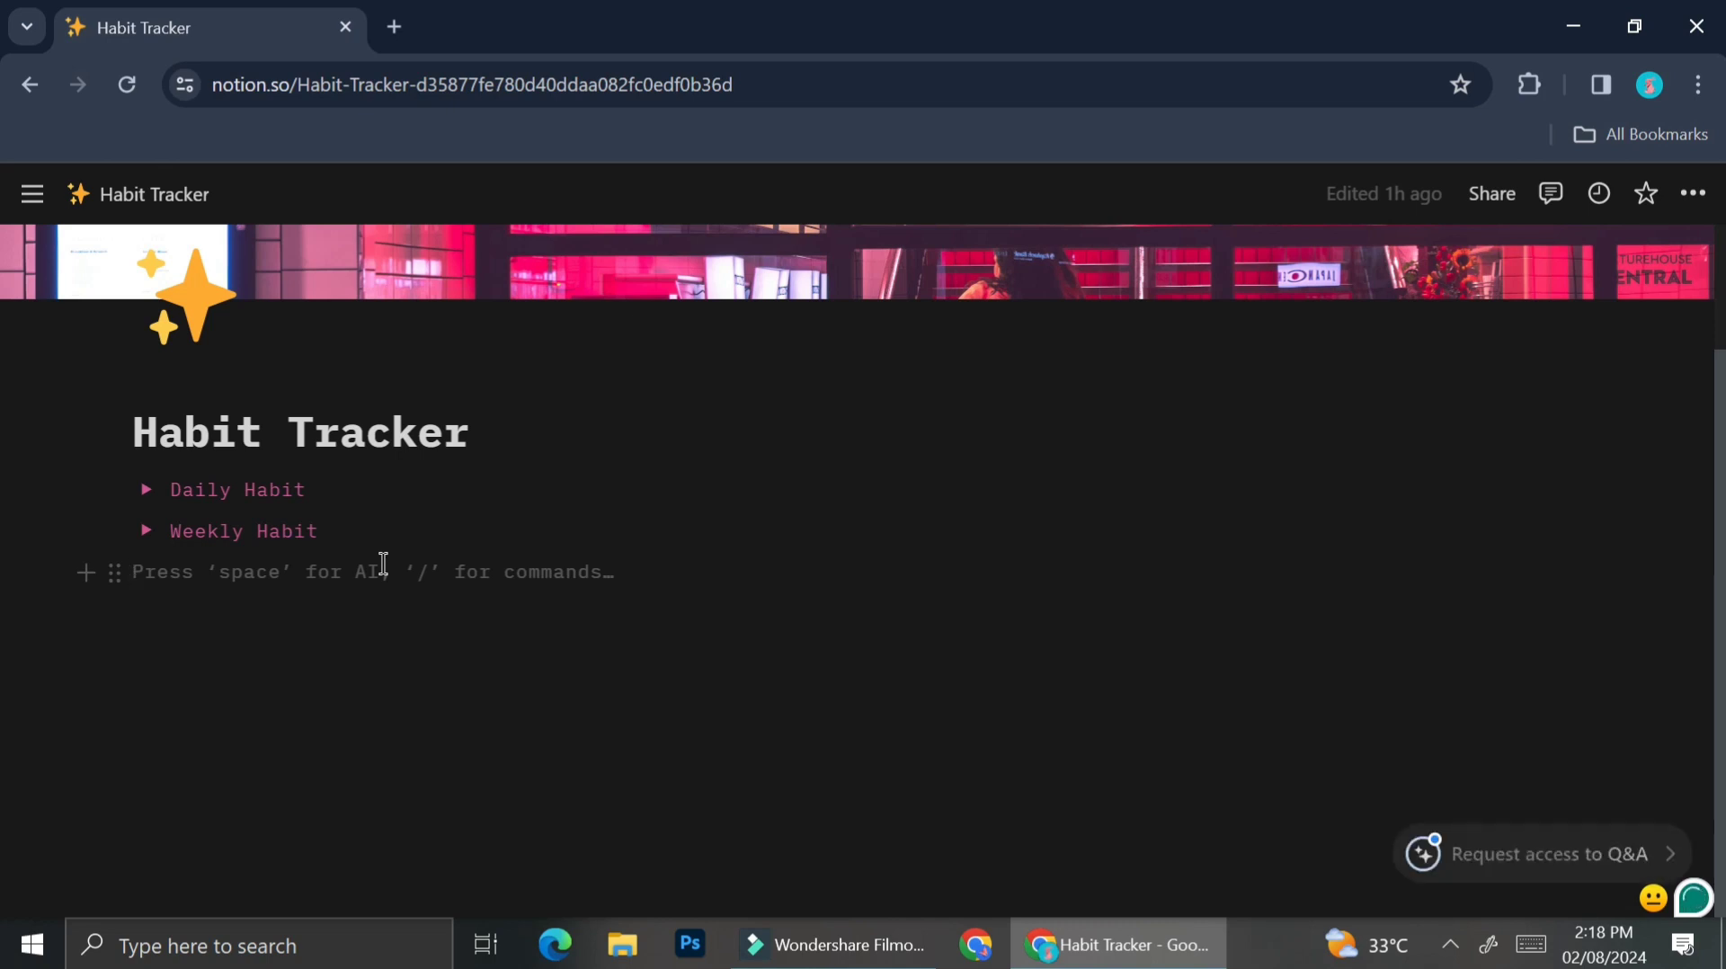
type("/c")
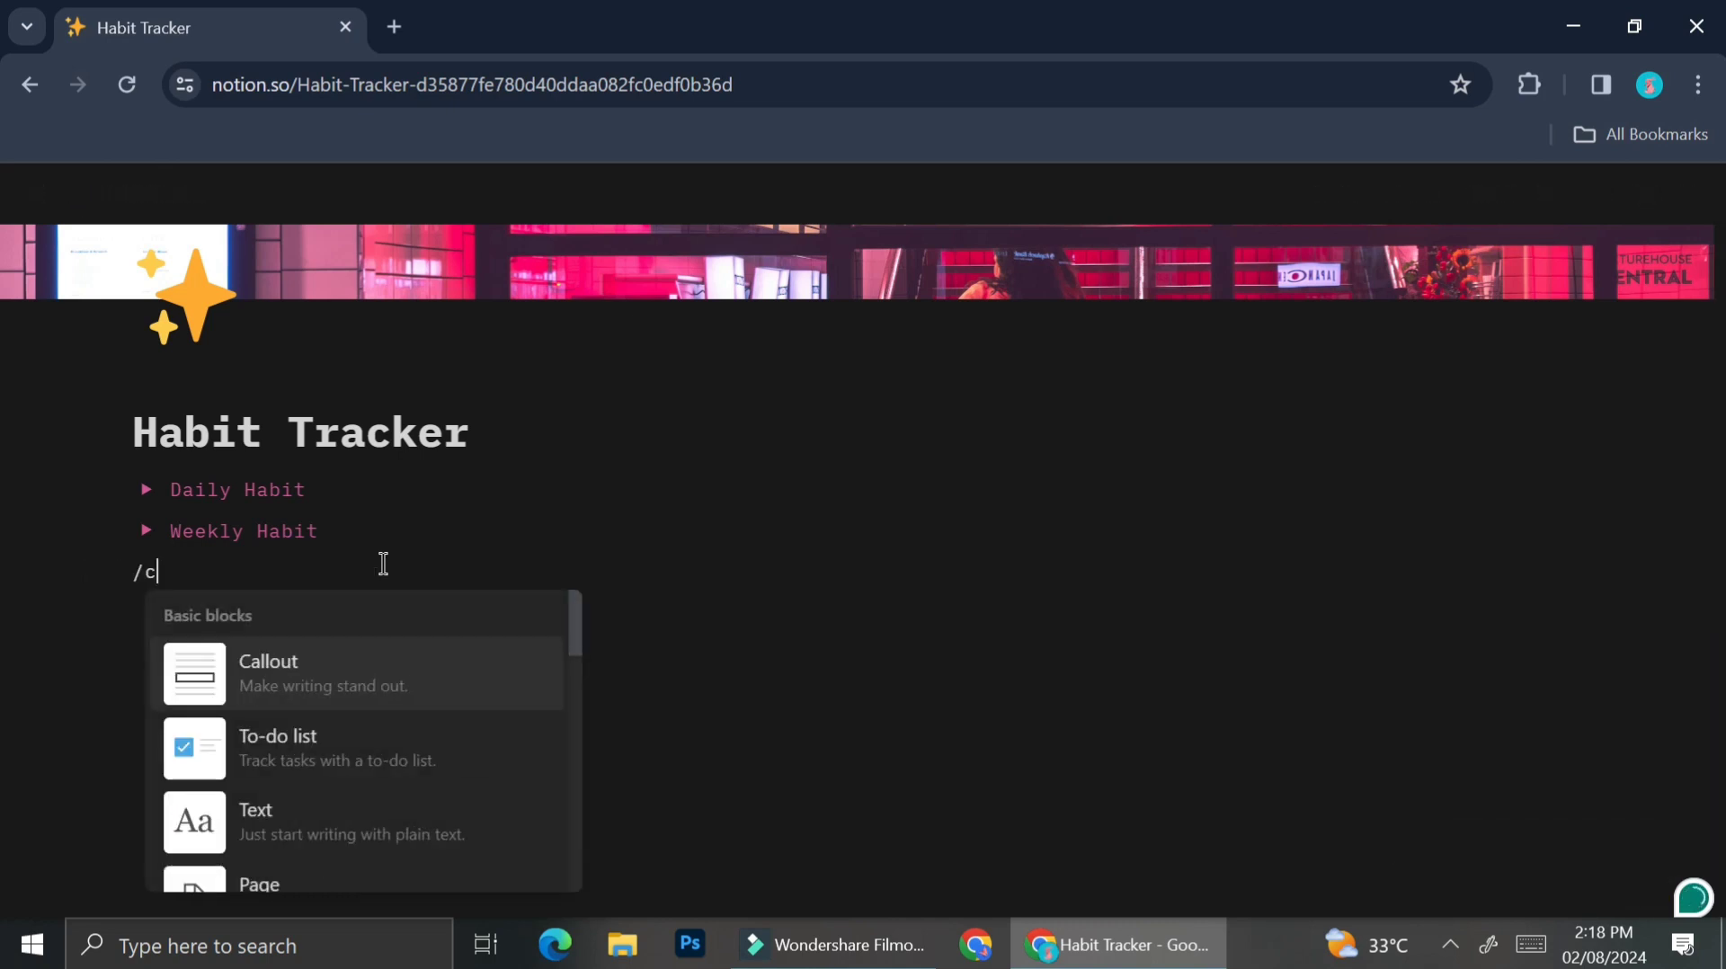
type("al")
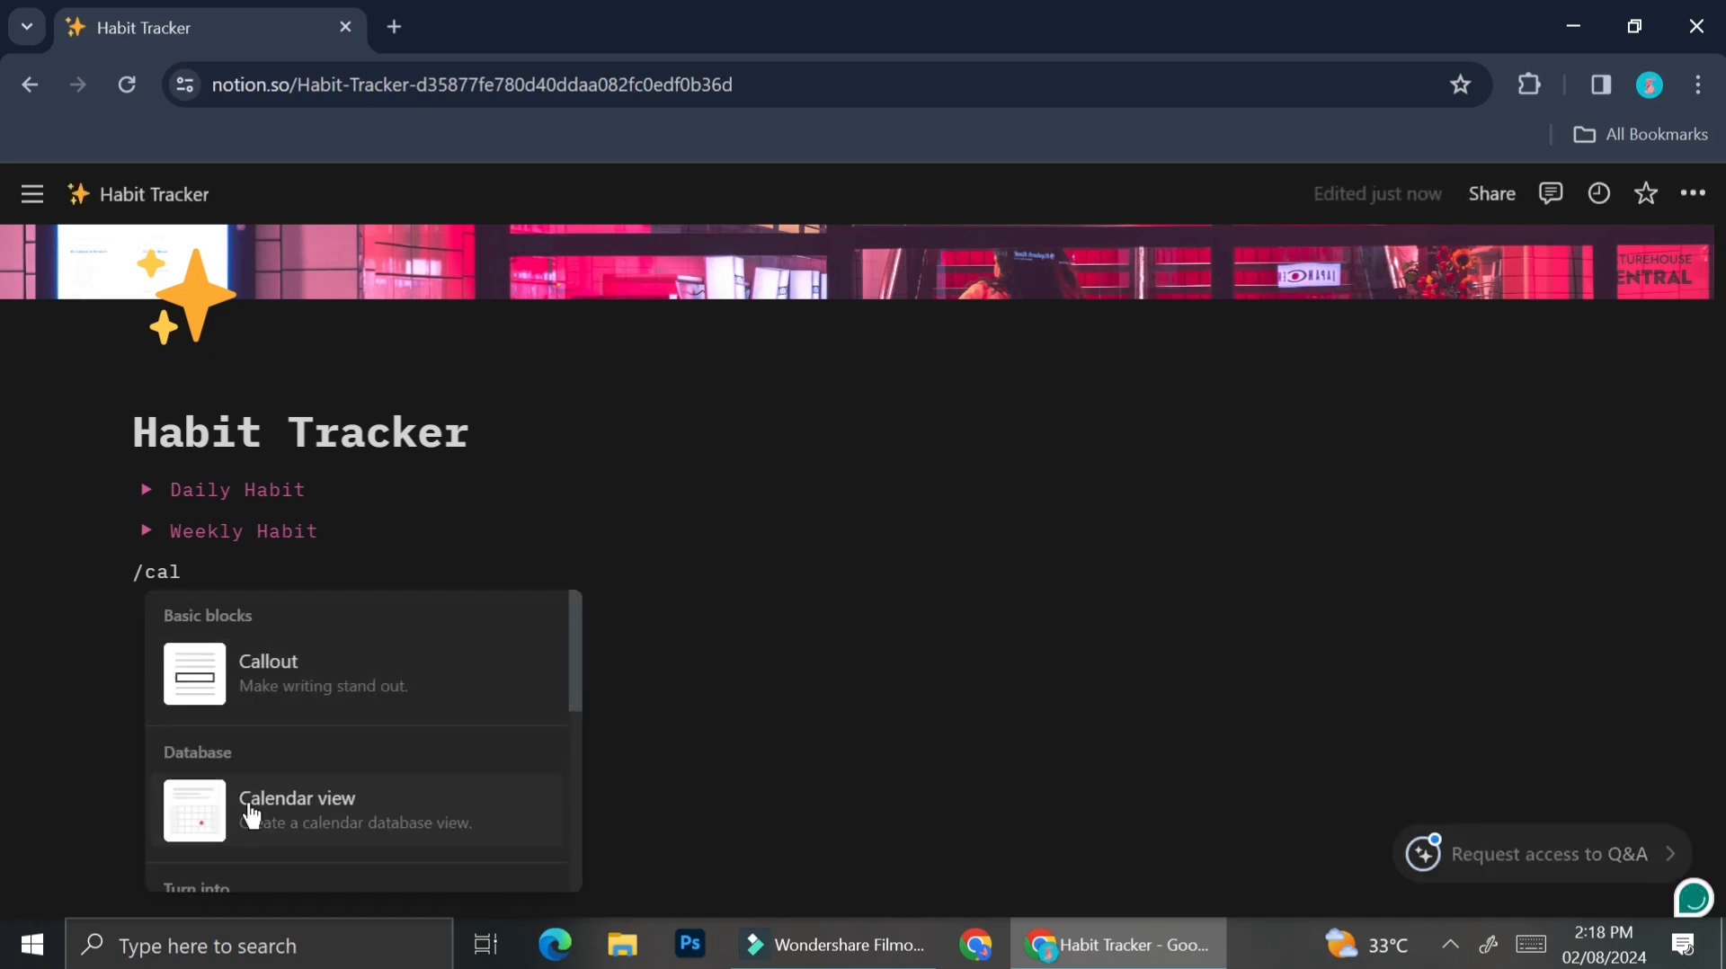
left_click(251, 814)
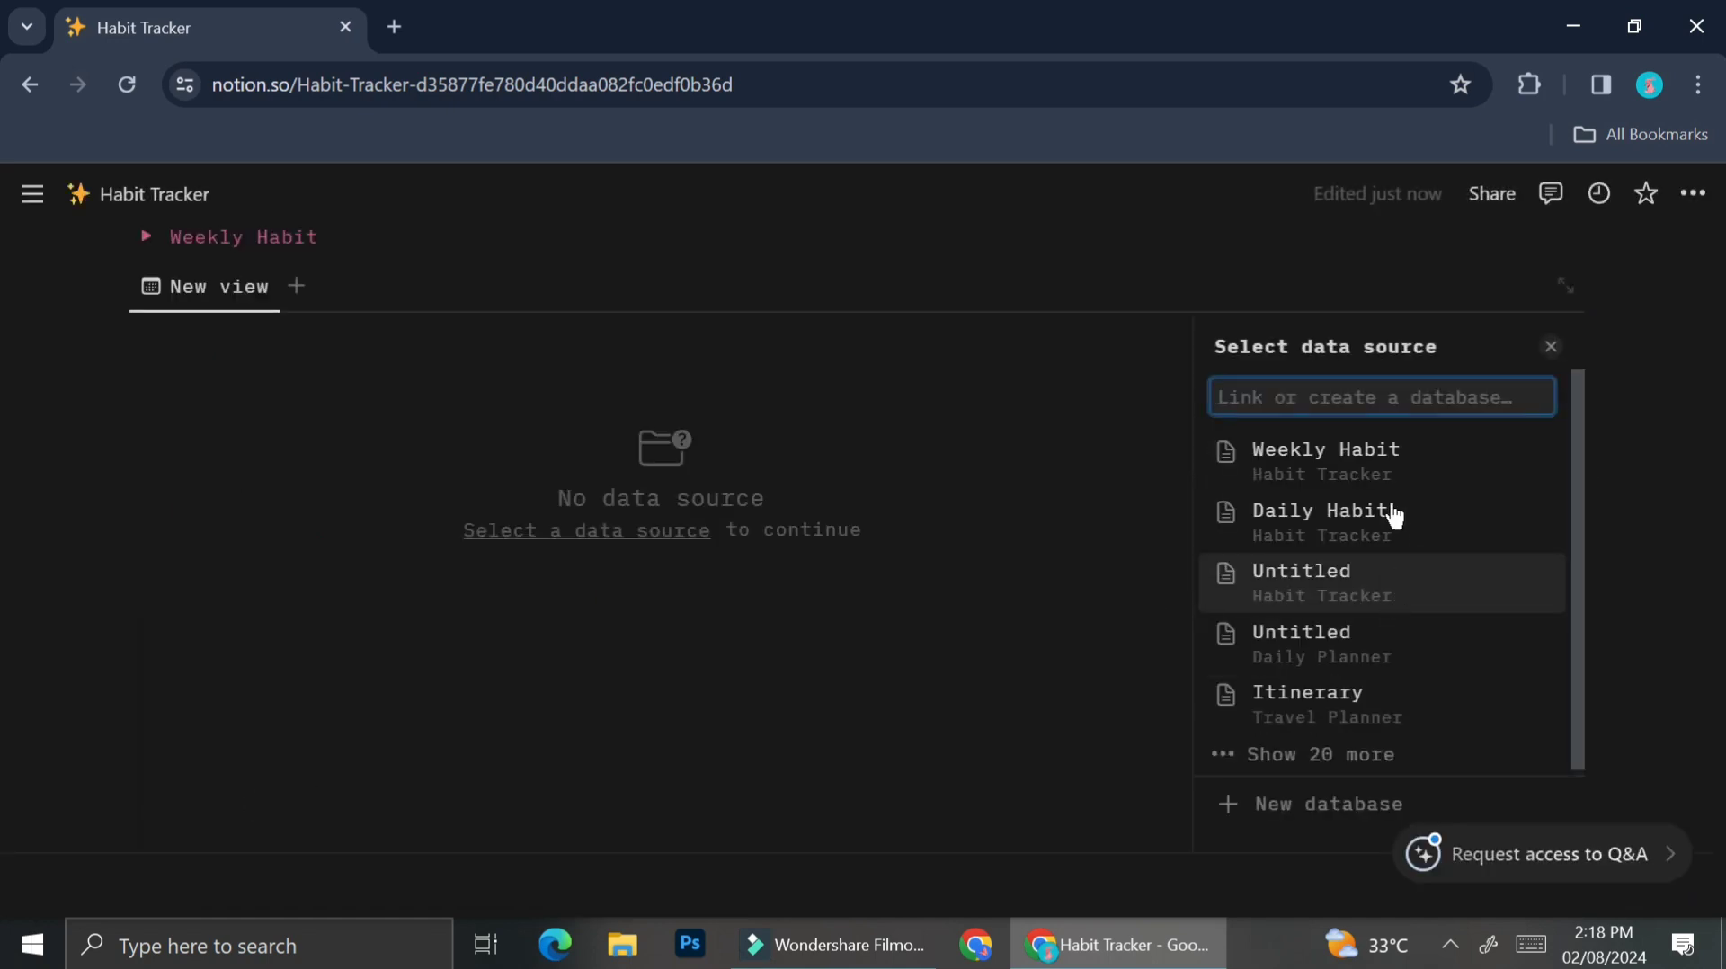
left_click(1385, 483)
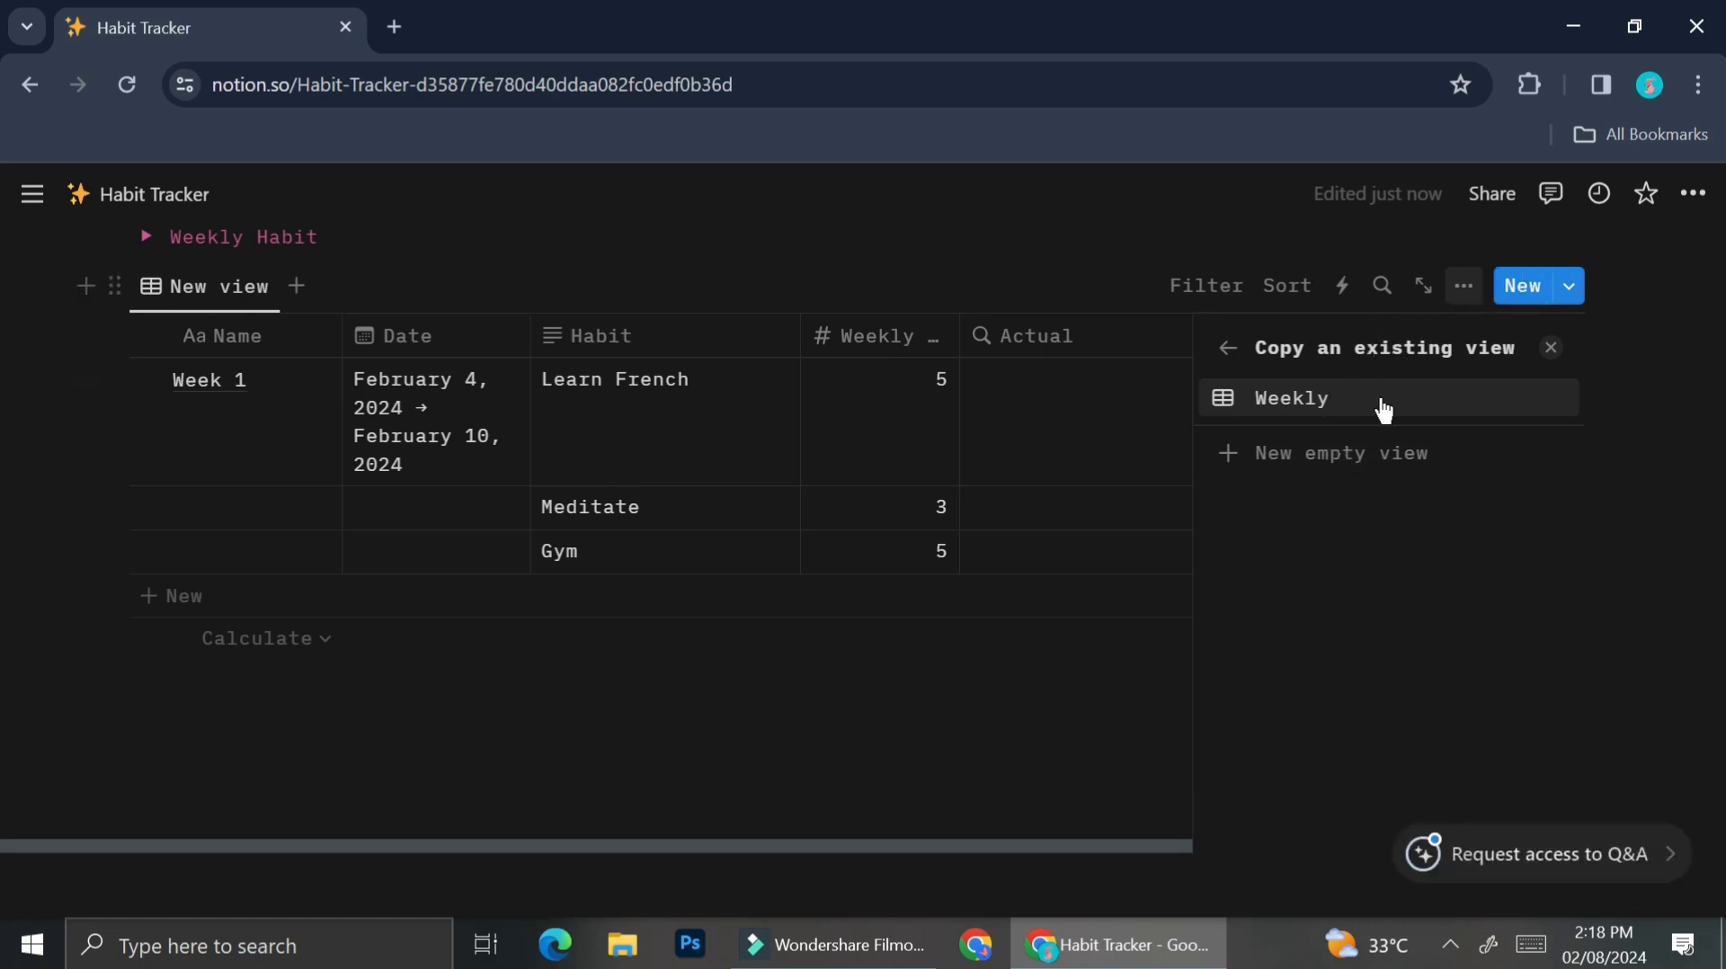
Copy the existing Weekly view into the new linked view and change its layout to Calendar.
left_click(1295, 401)
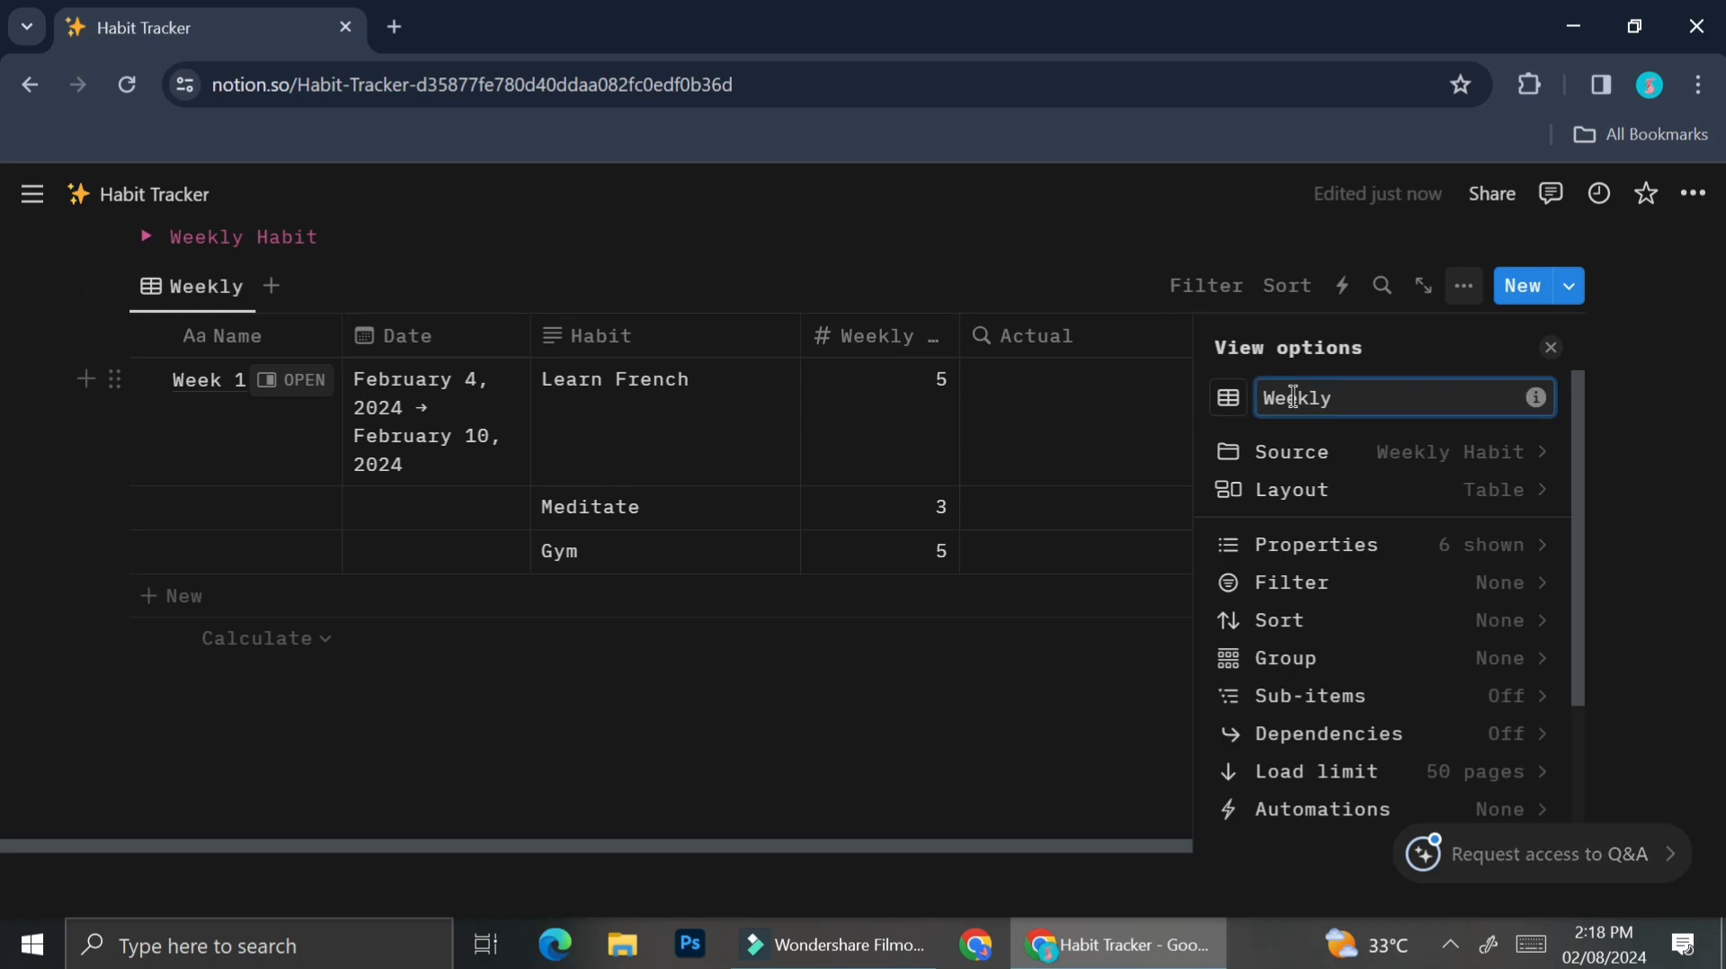
left_click(1358, 489)
left_click(1301, 516)
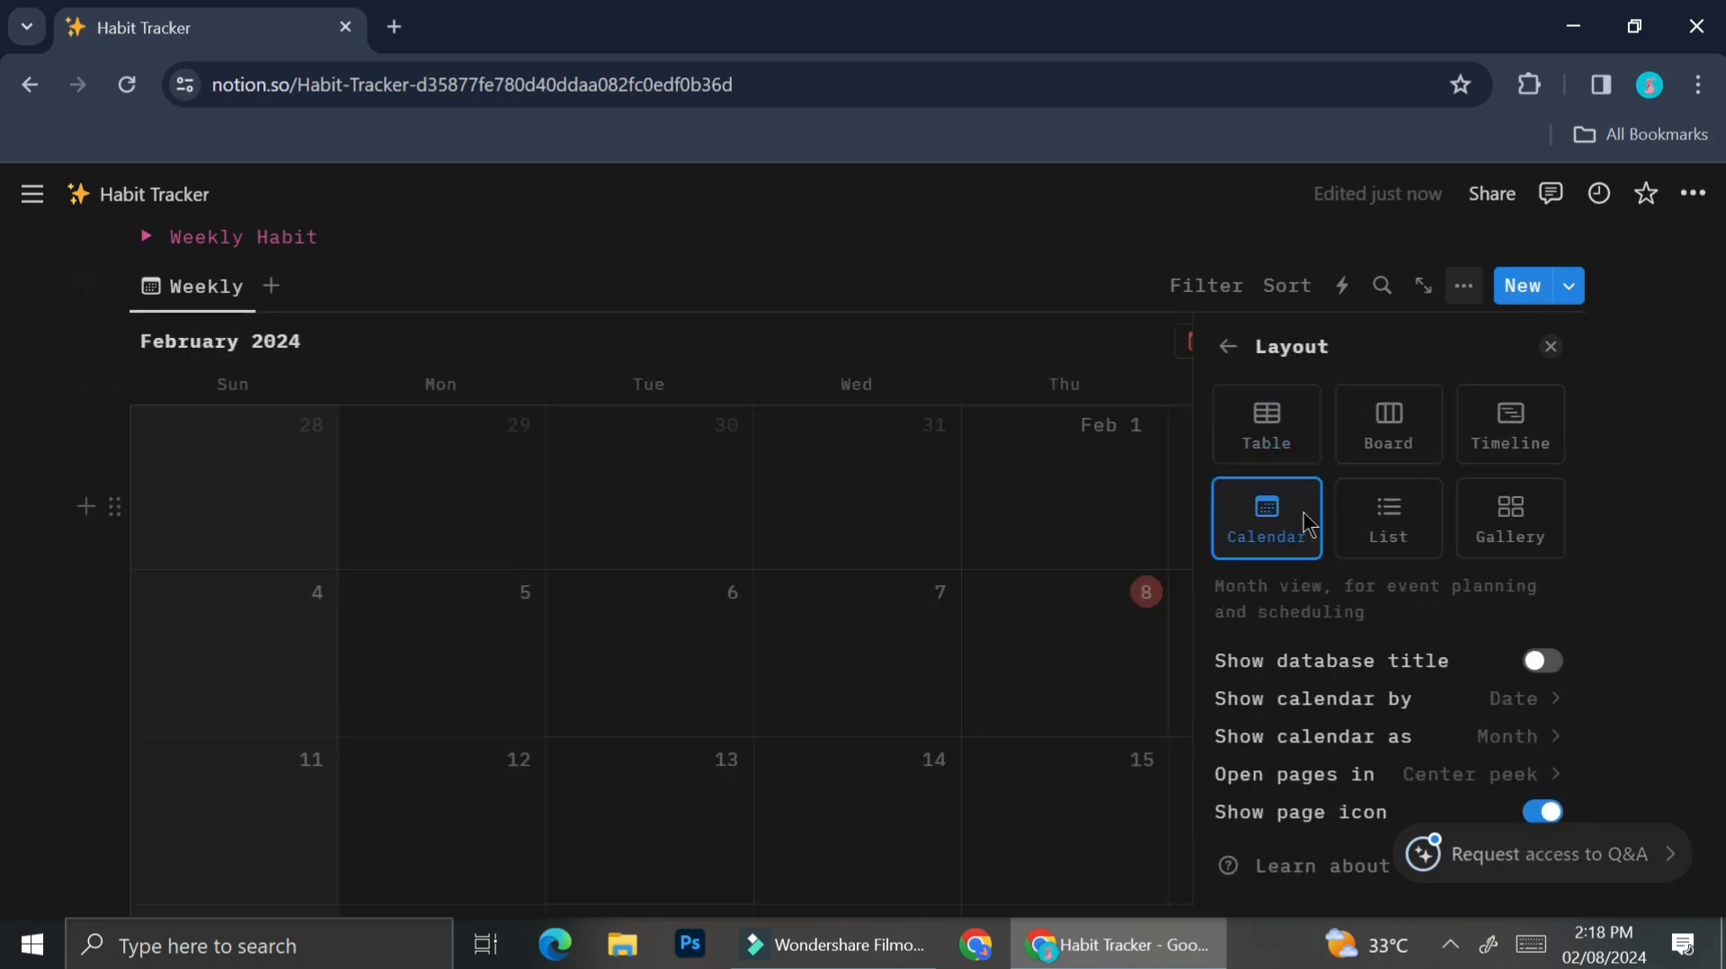
left_click(821, 238)
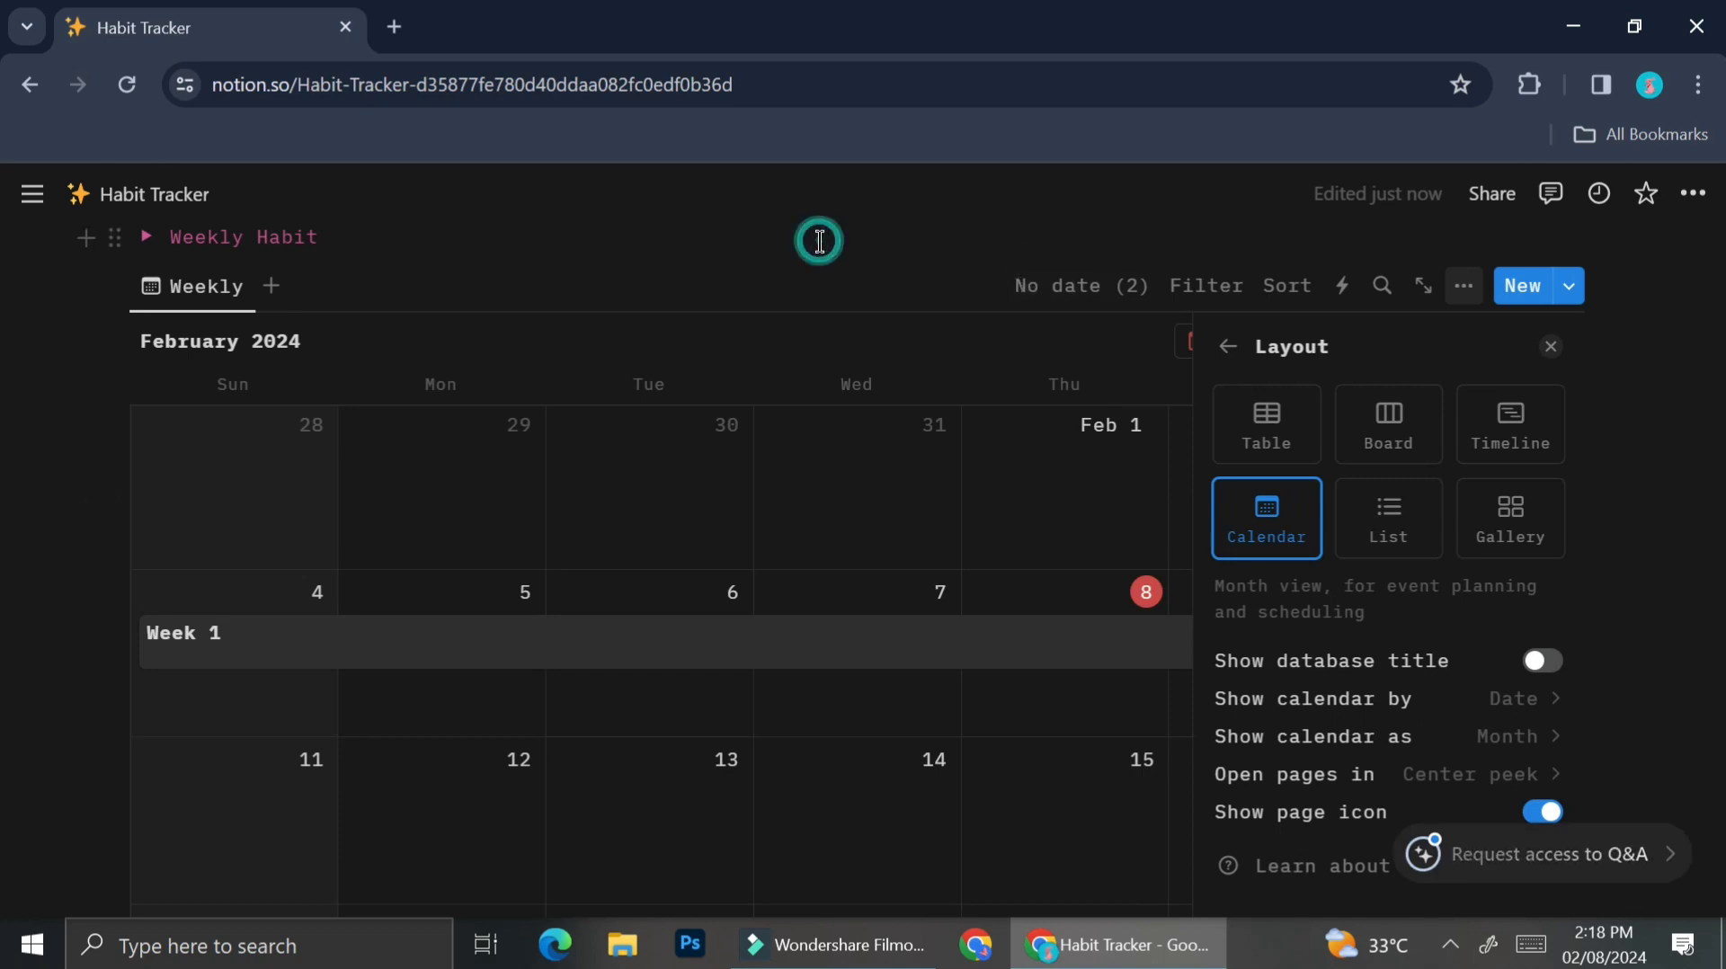
Open the Week 1 entry from the calendar, review its properties and close it.
left_click(833, 732)
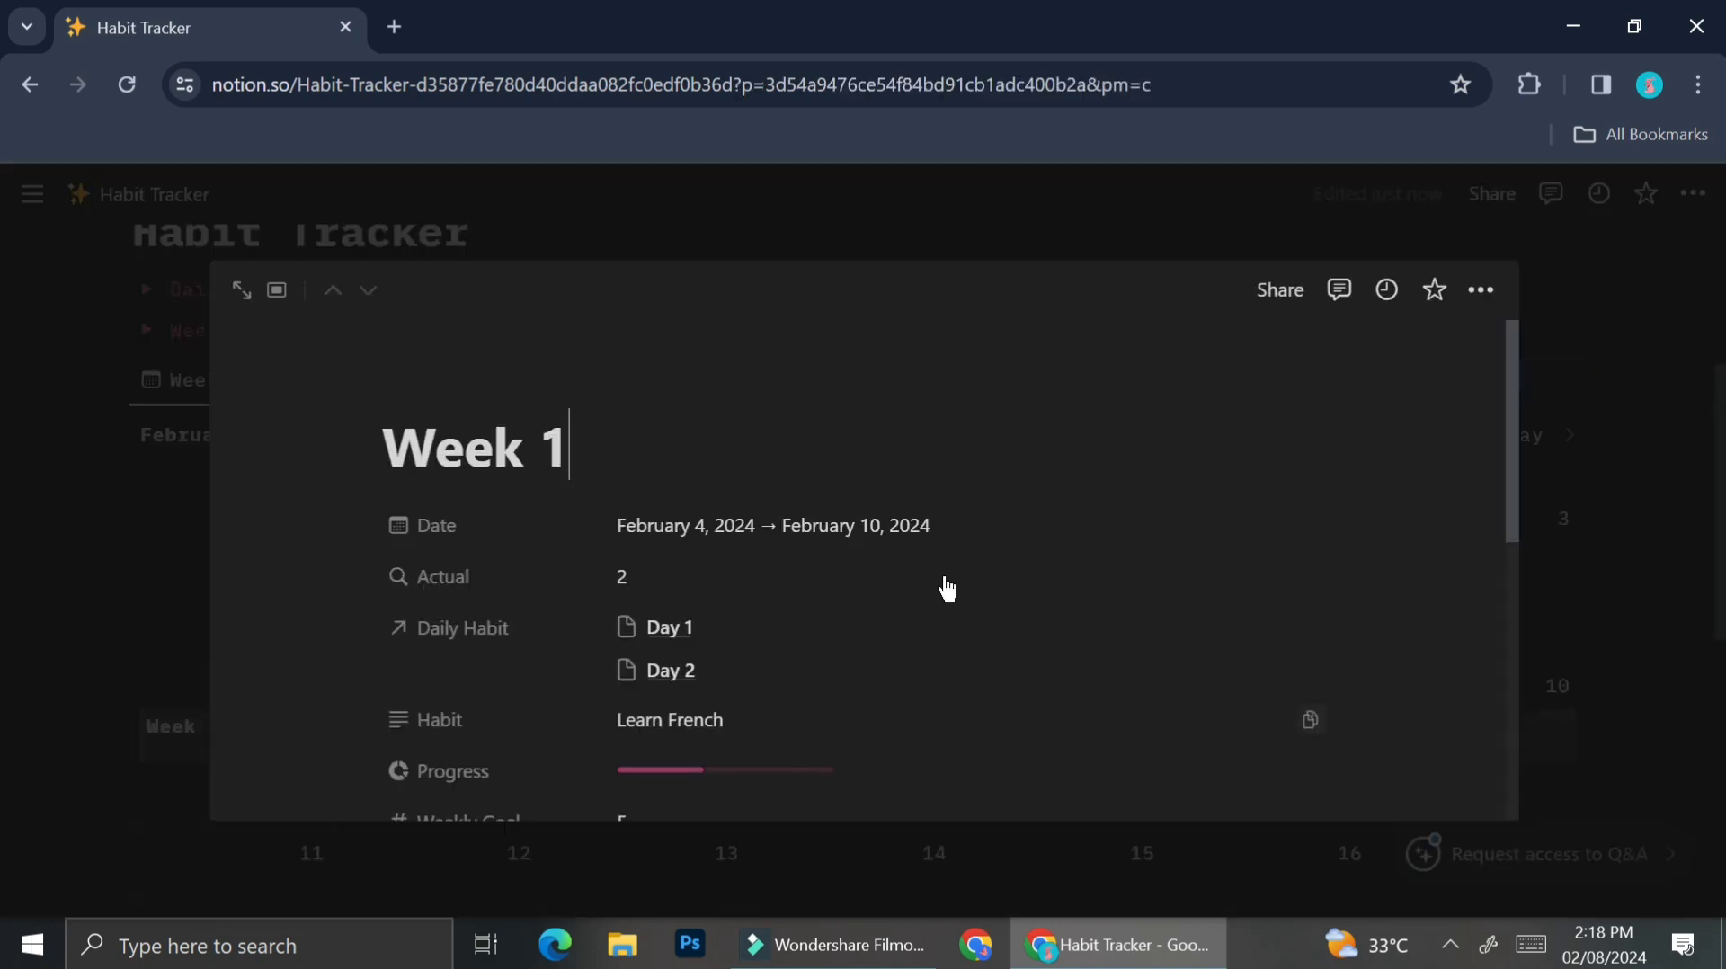
scroll(944, 590, "down", 3)
left_click(1590, 262)
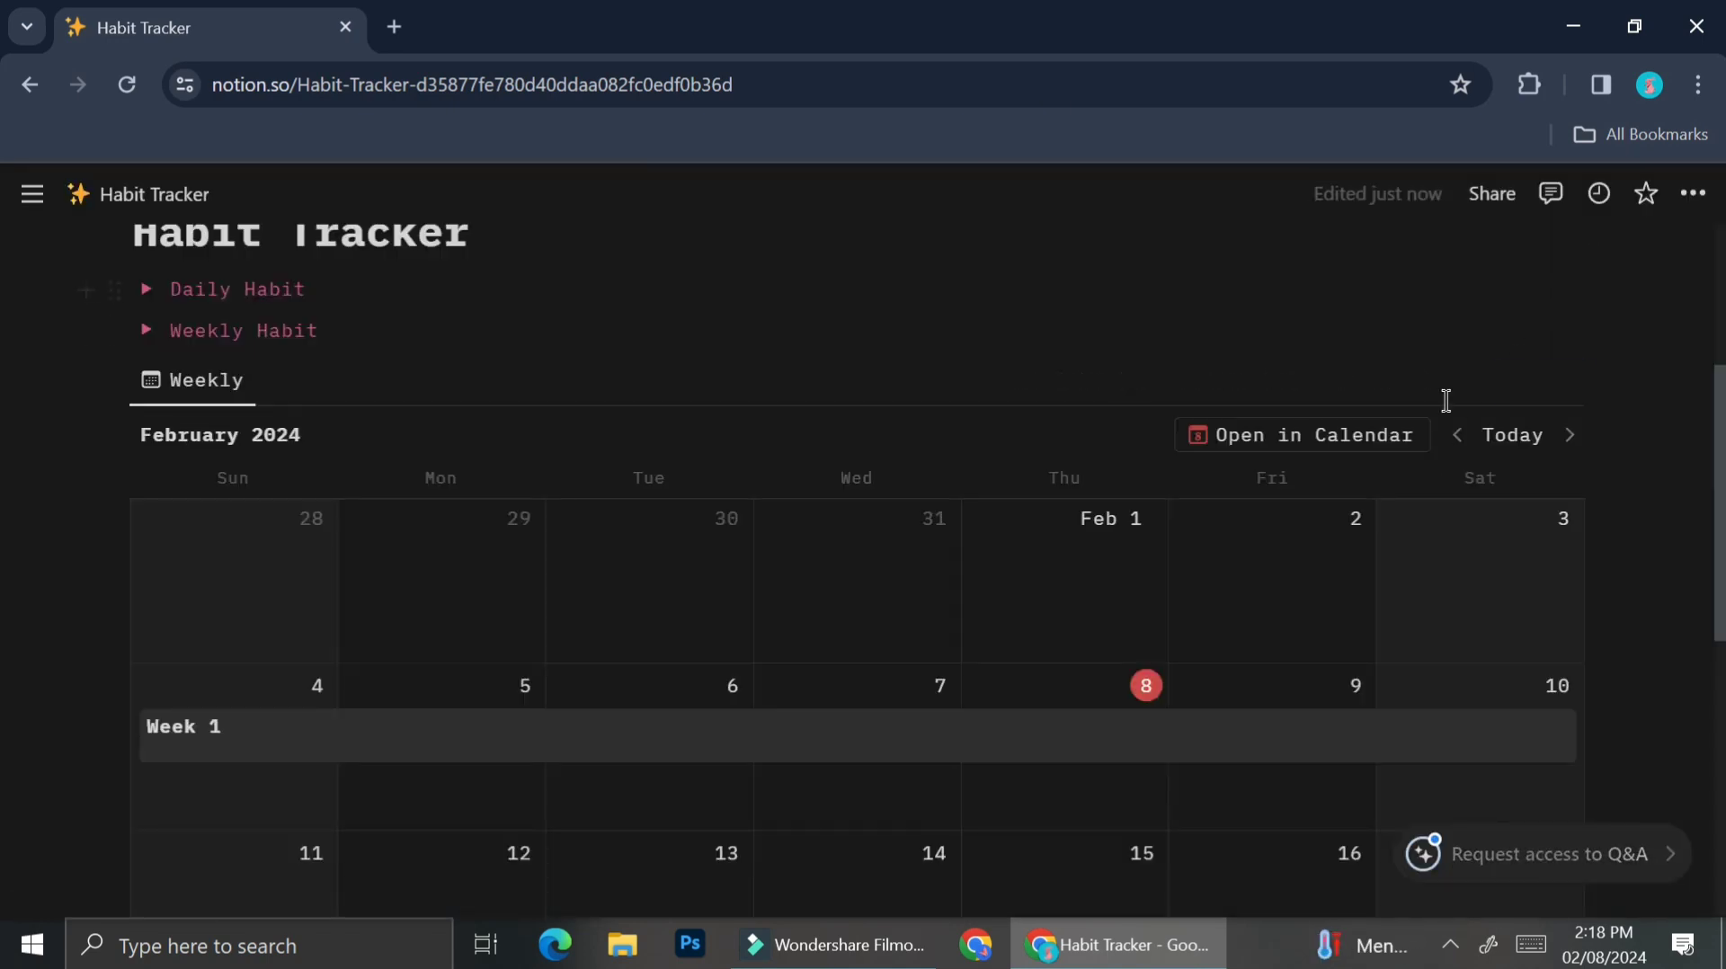
Open the property visibility settings of the Weekly calendar view.
left_click(1464, 380)
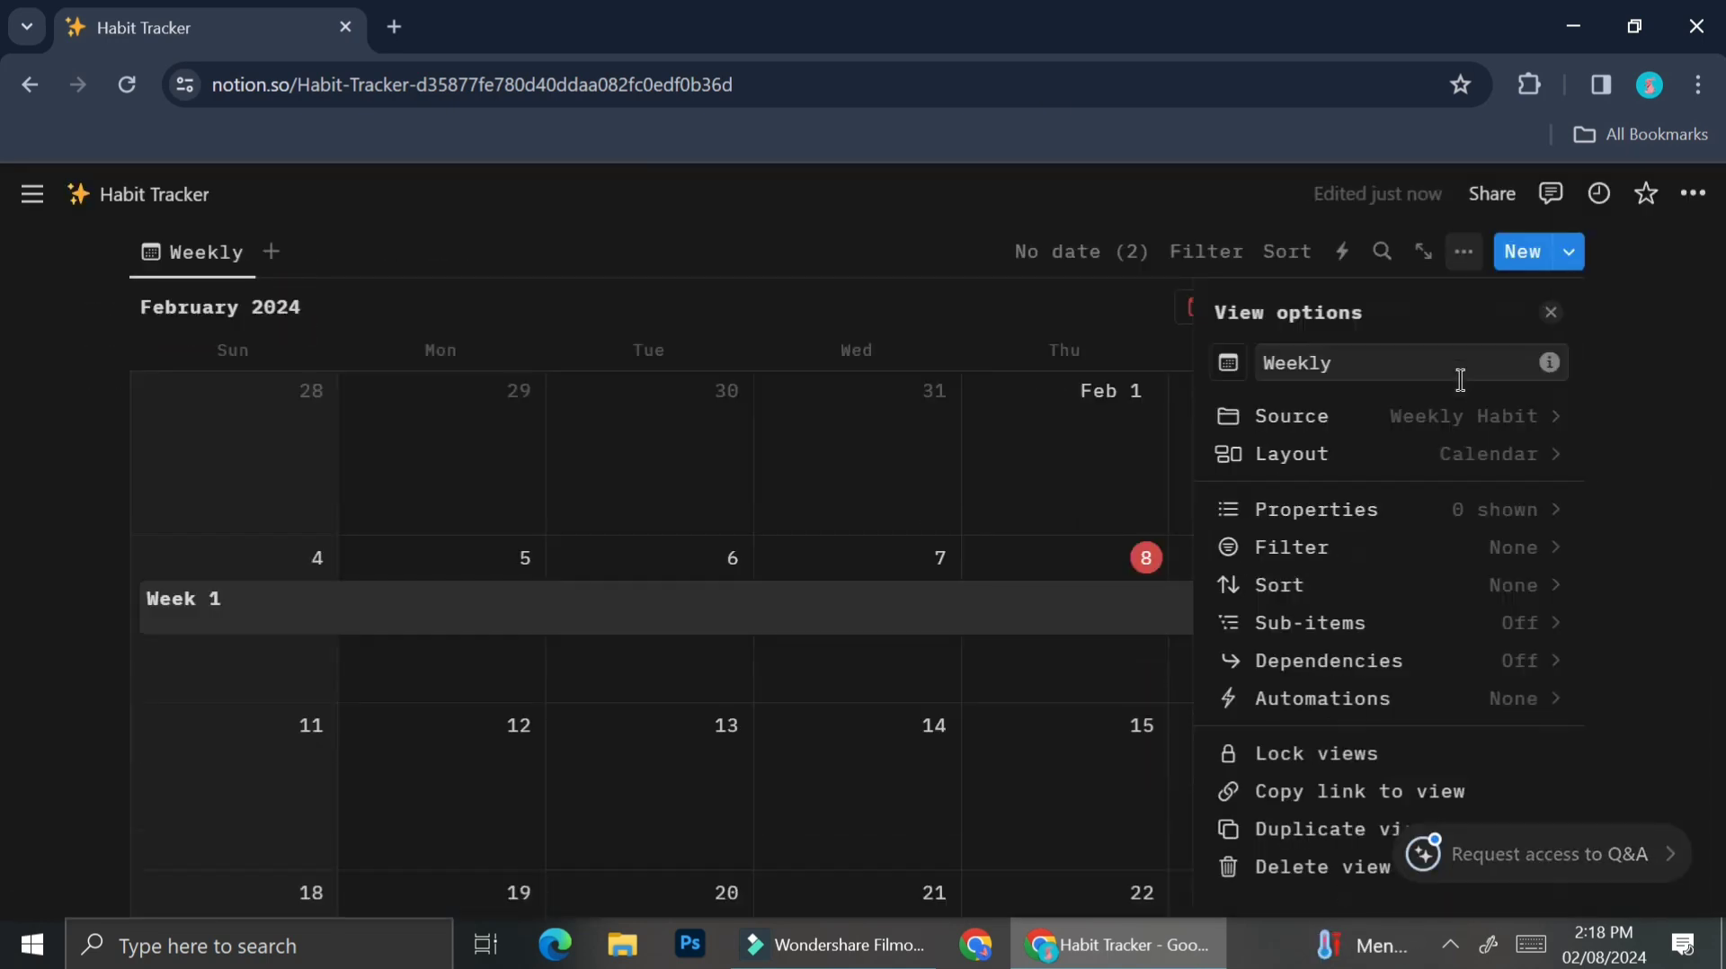
left_click(1411, 510)
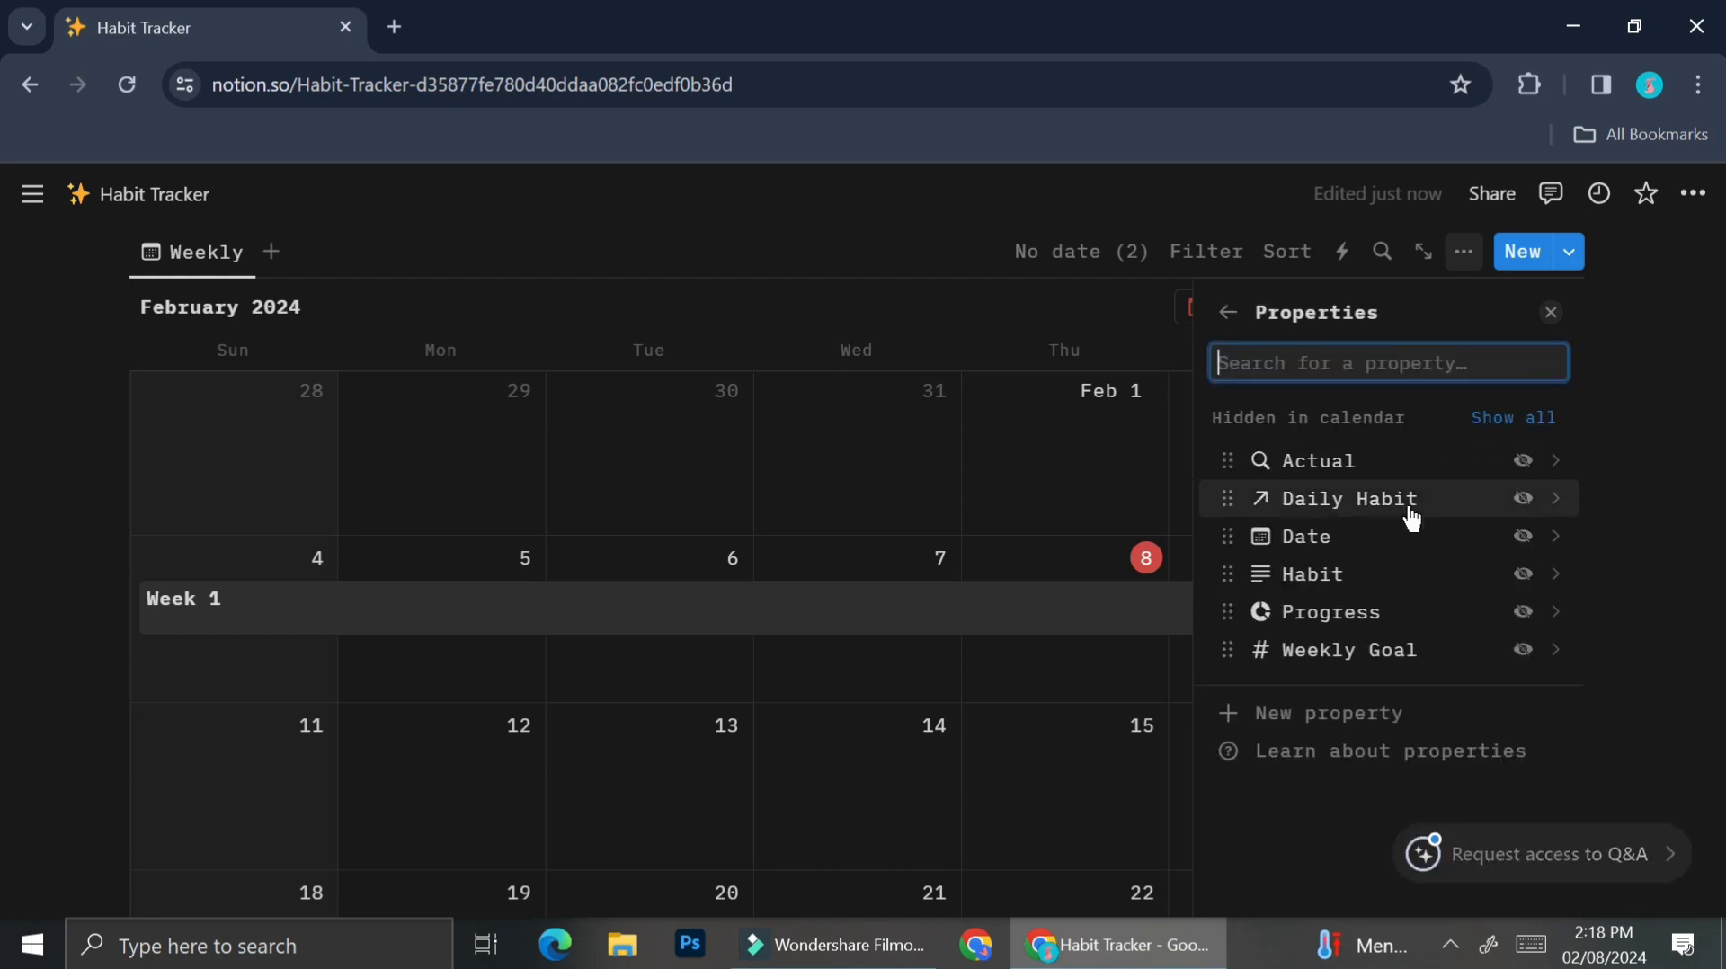
left_click(1523, 462)
left_click(1524, 463)
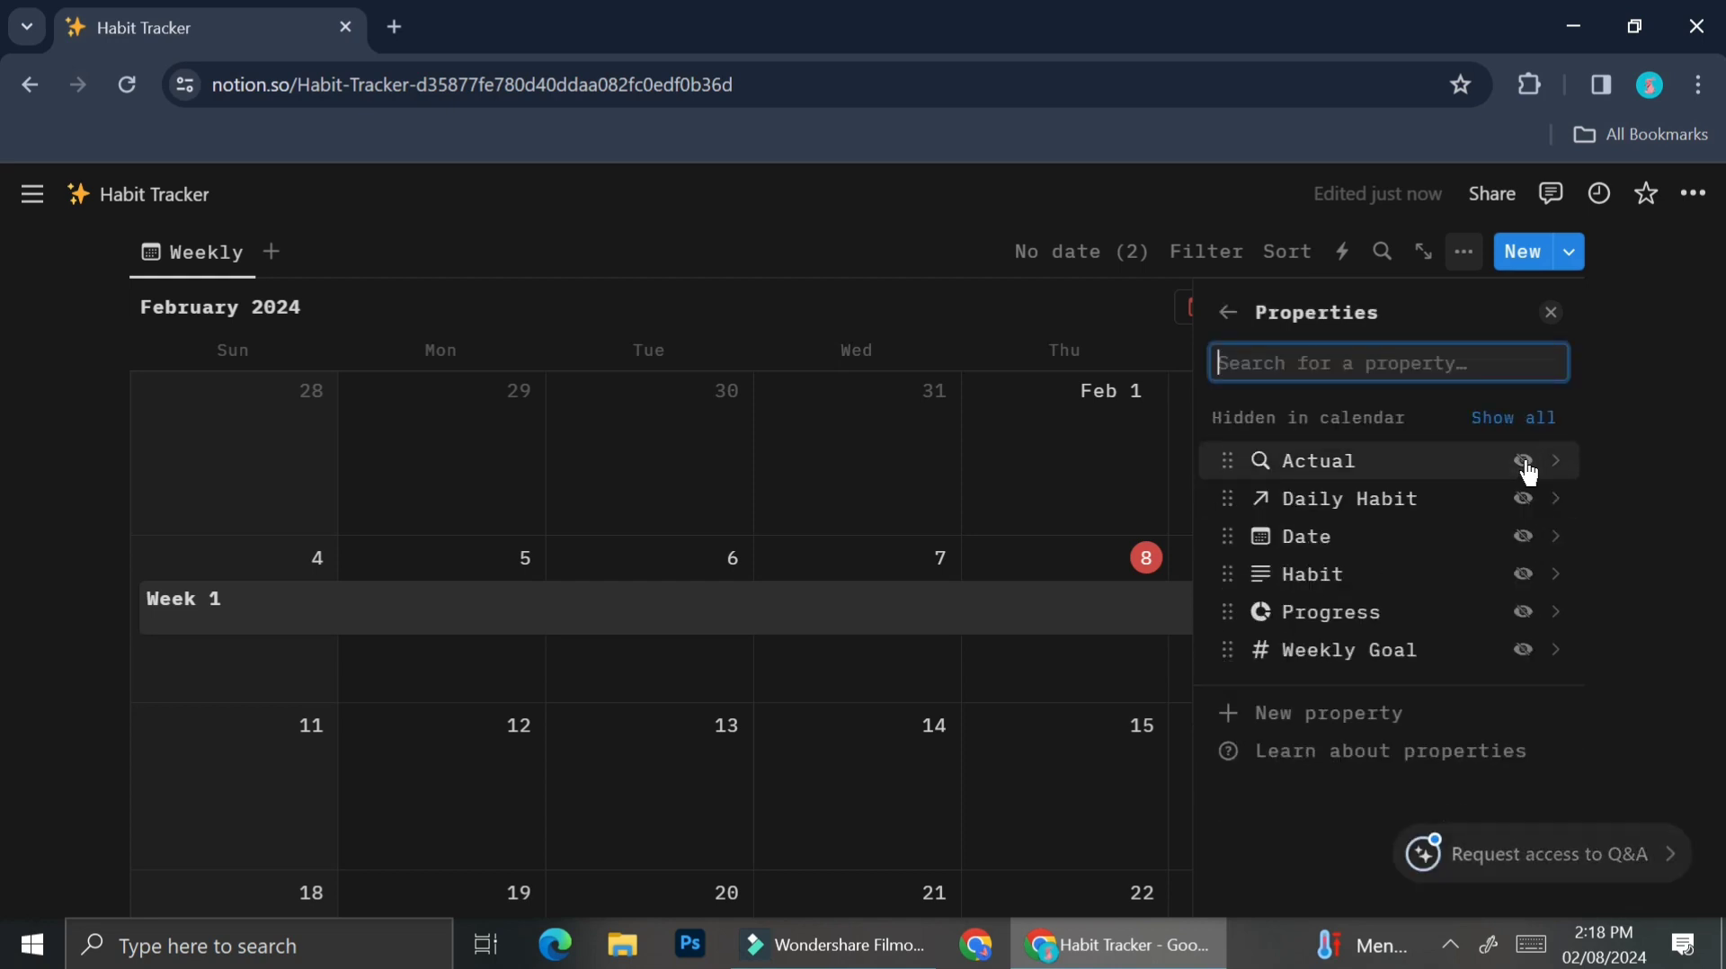
left_click(1523, 500)
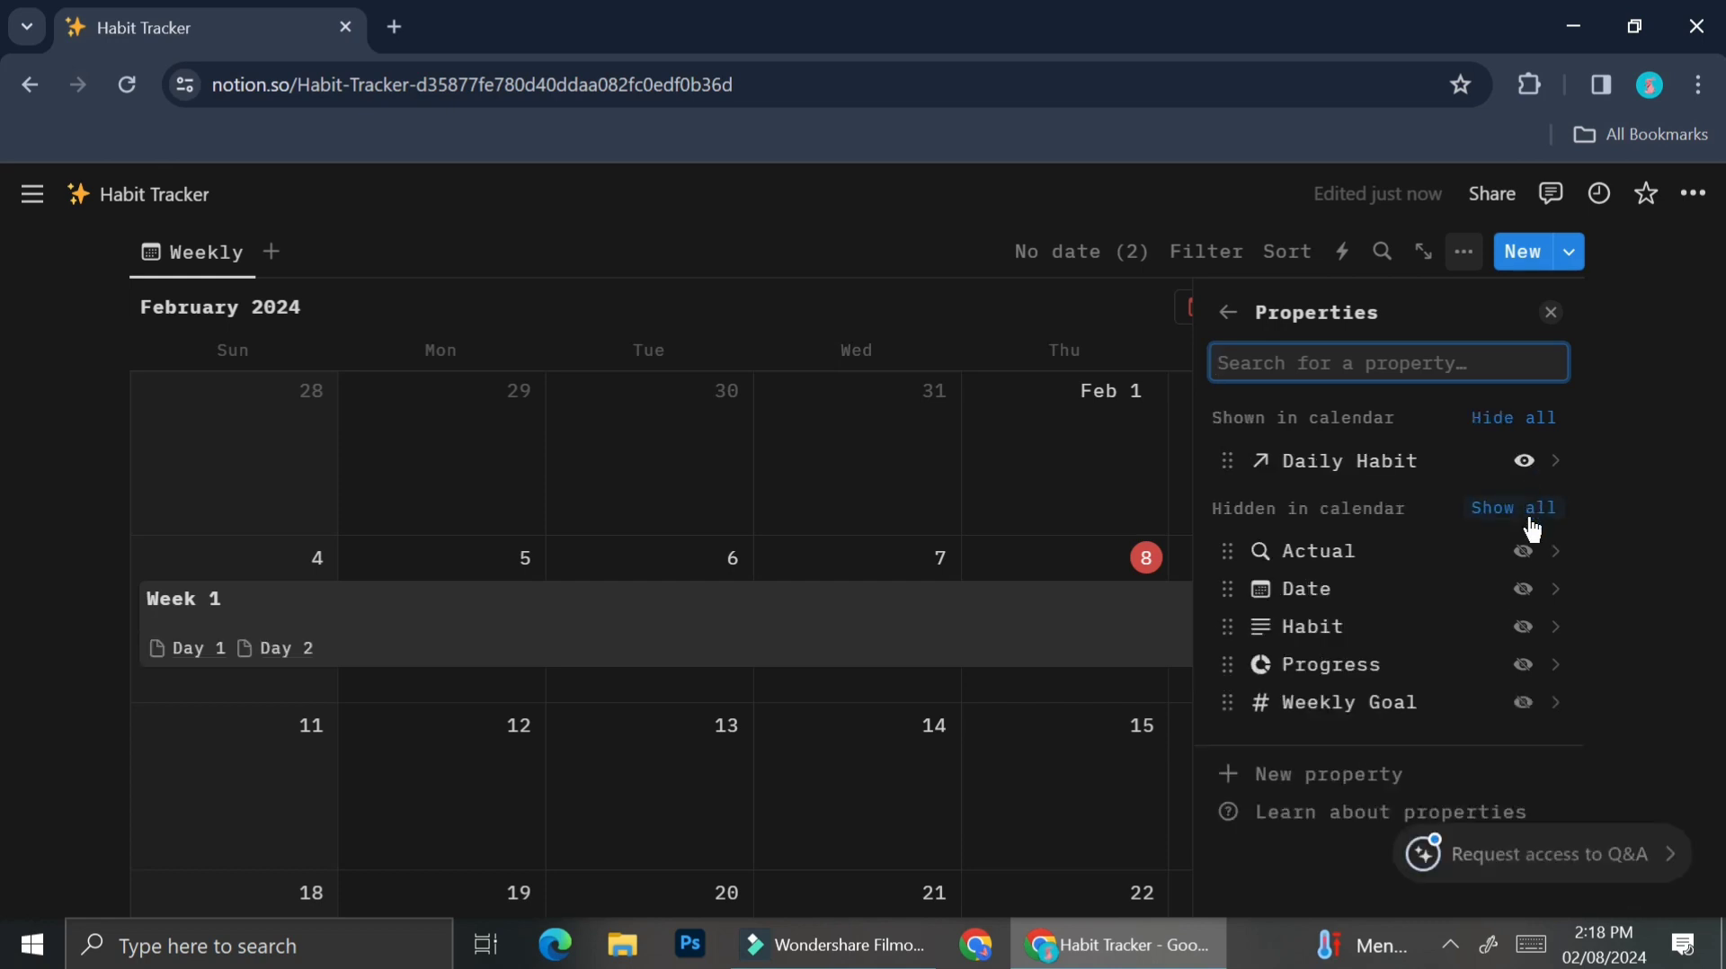
left_click(1524, 463)
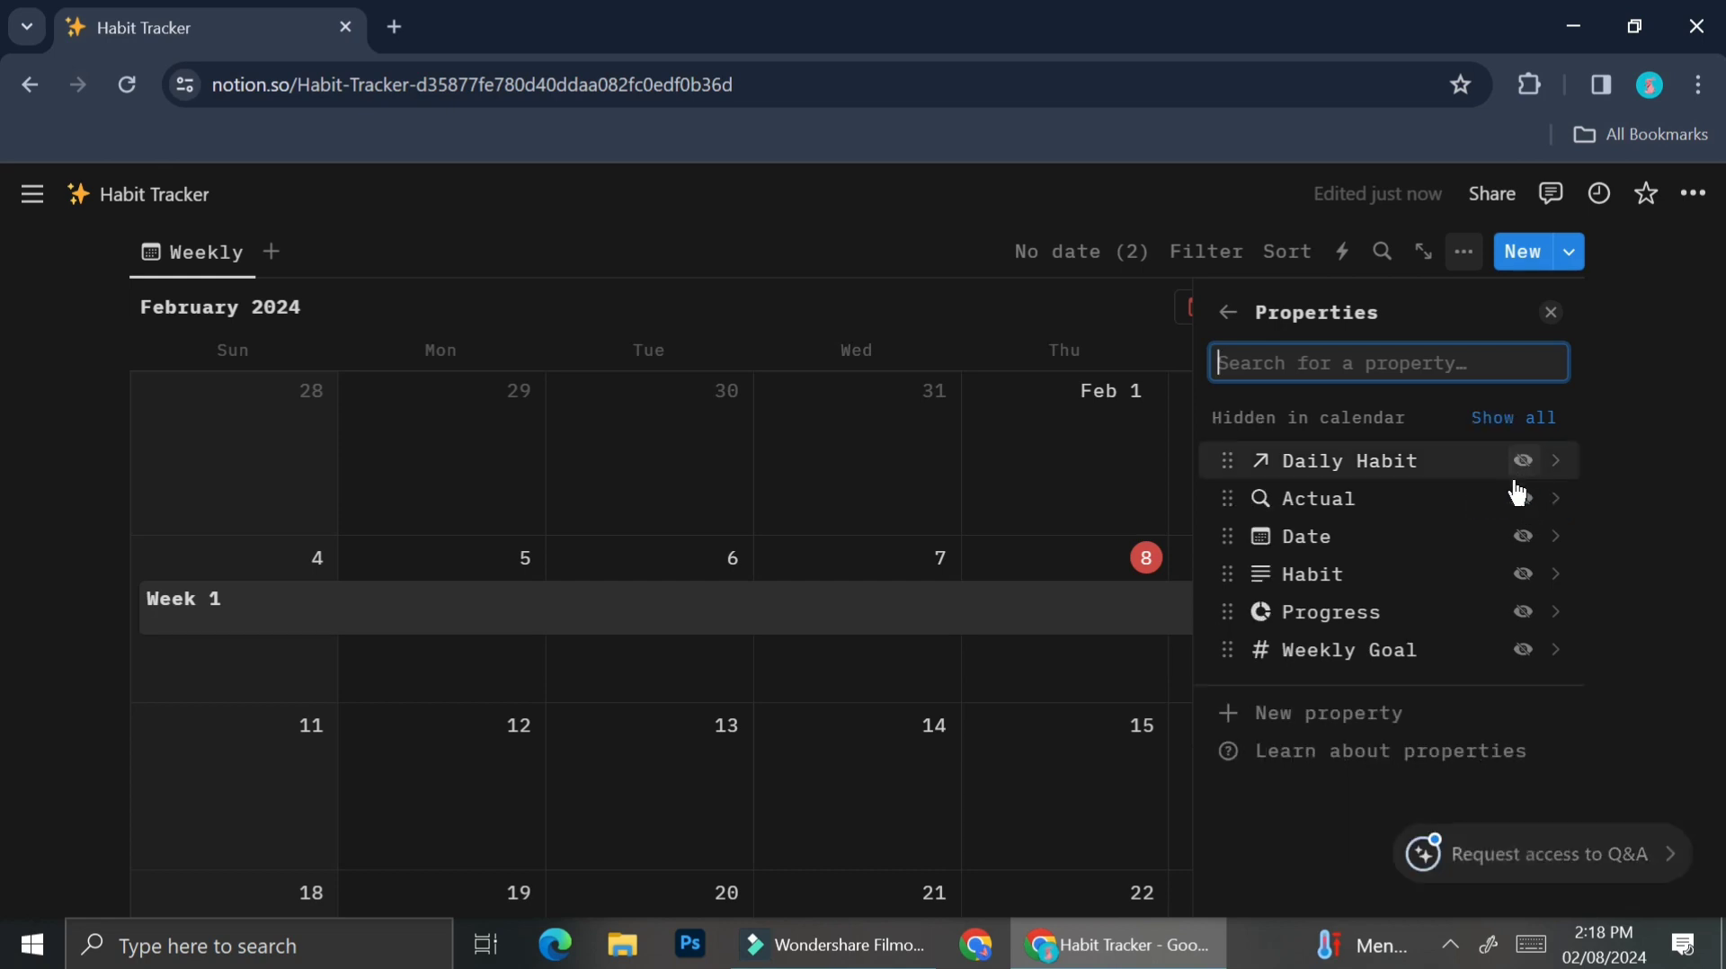
Show the Date, Habit, Progress and Weekly Goal properties on the calendar entries, keeping Actual and Daily Habit hidden, and close the settings.
left_click(1524, 537)
left_click(1524, 626)
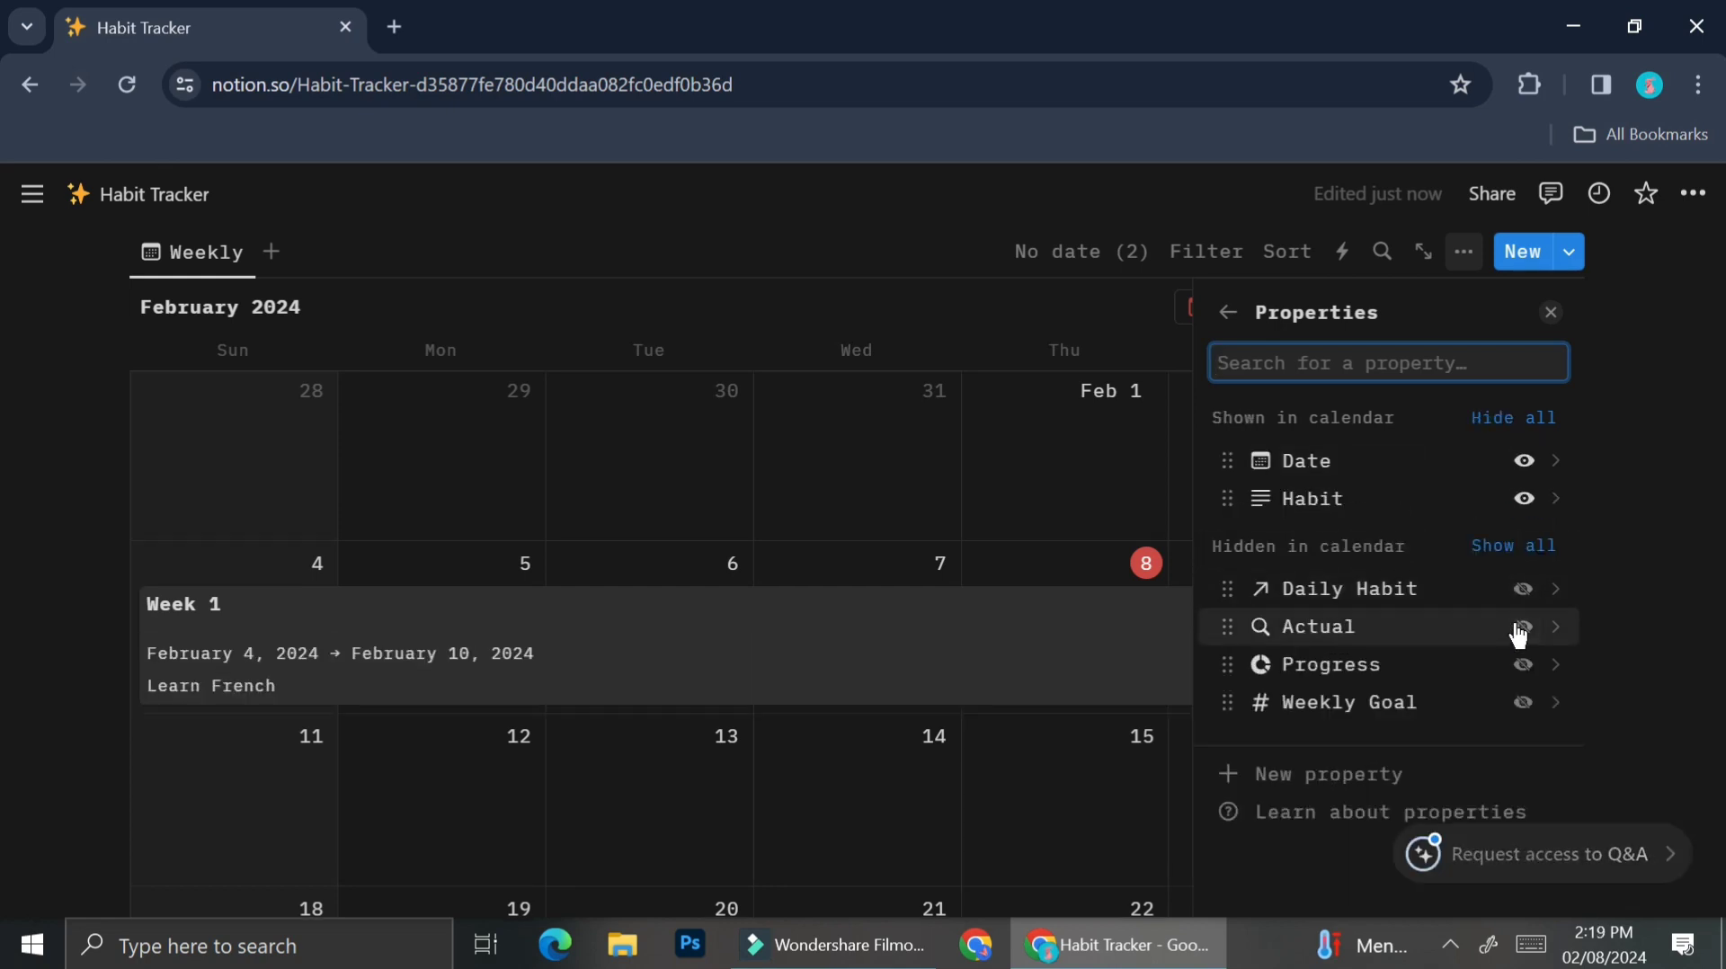
left_click(1524, 666)
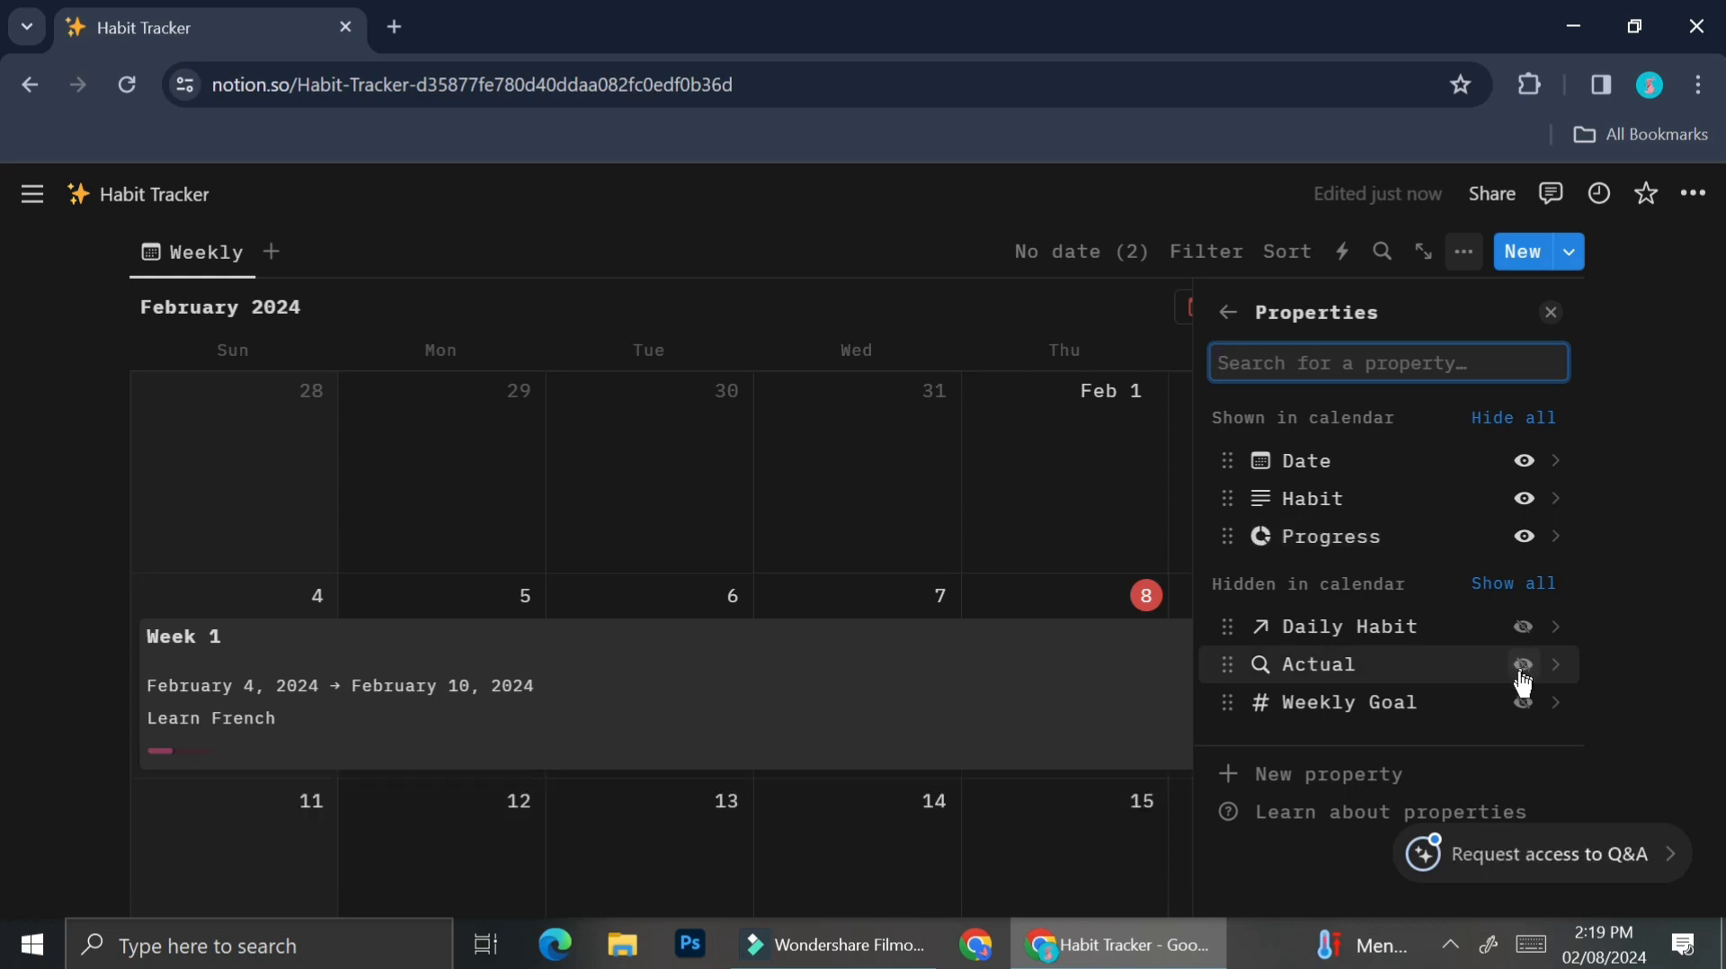
left_click(1524, 704)
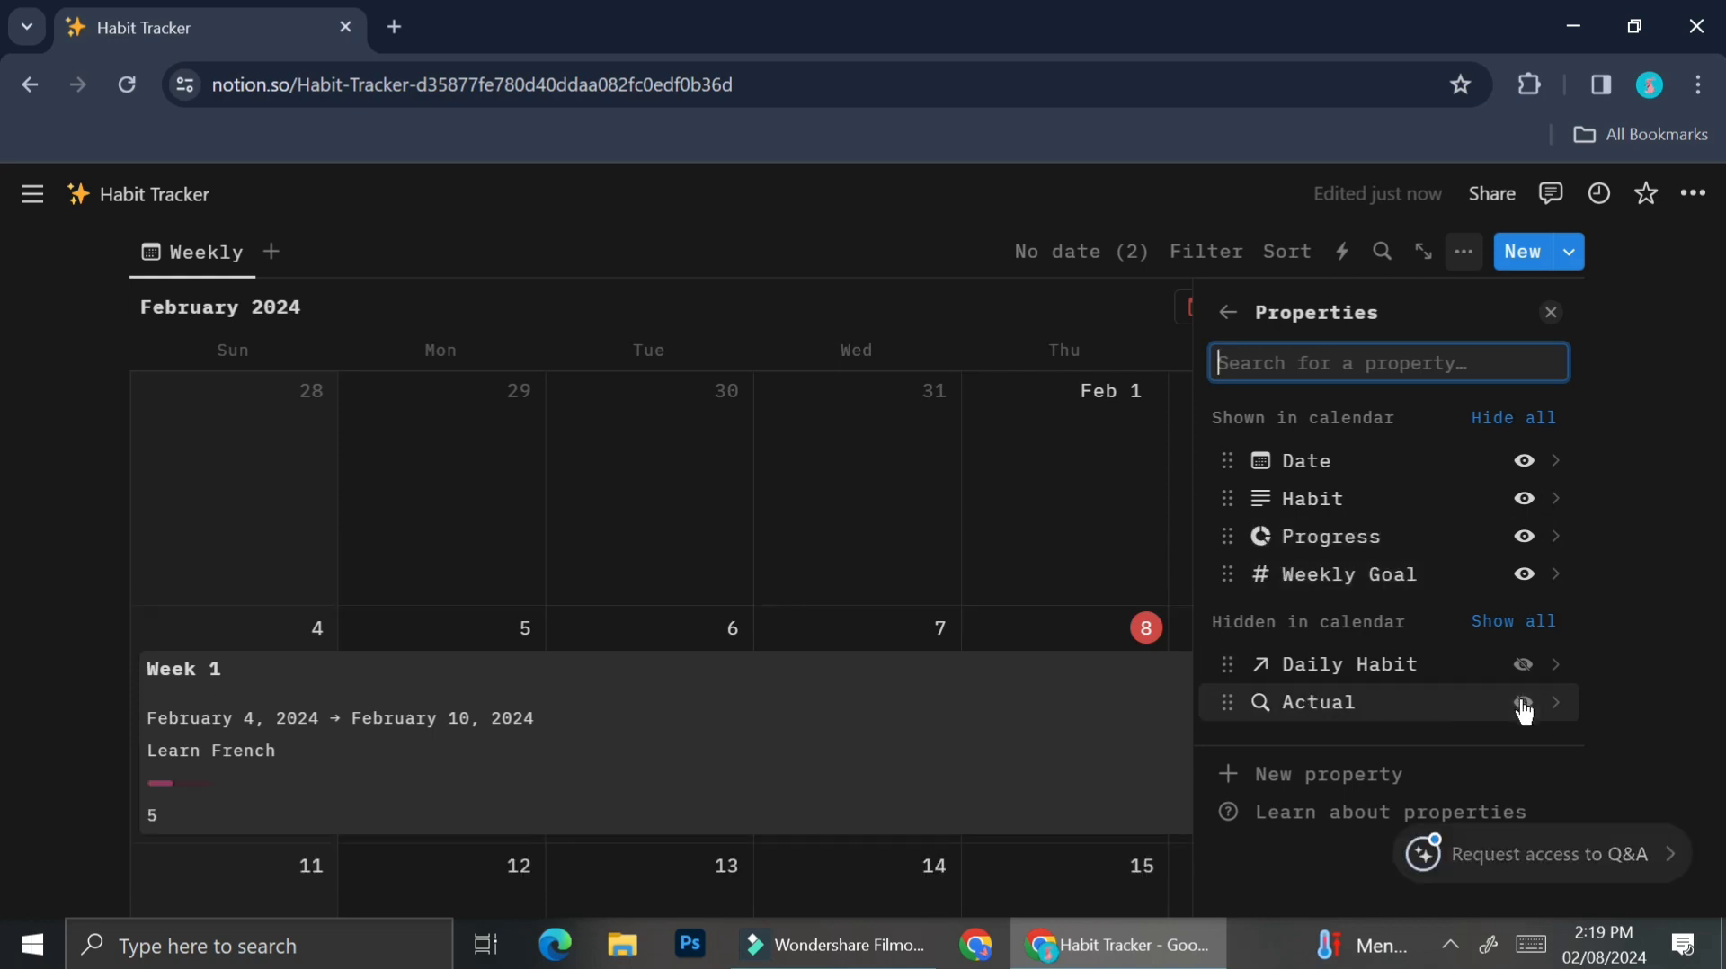
left_click(1523, 704)
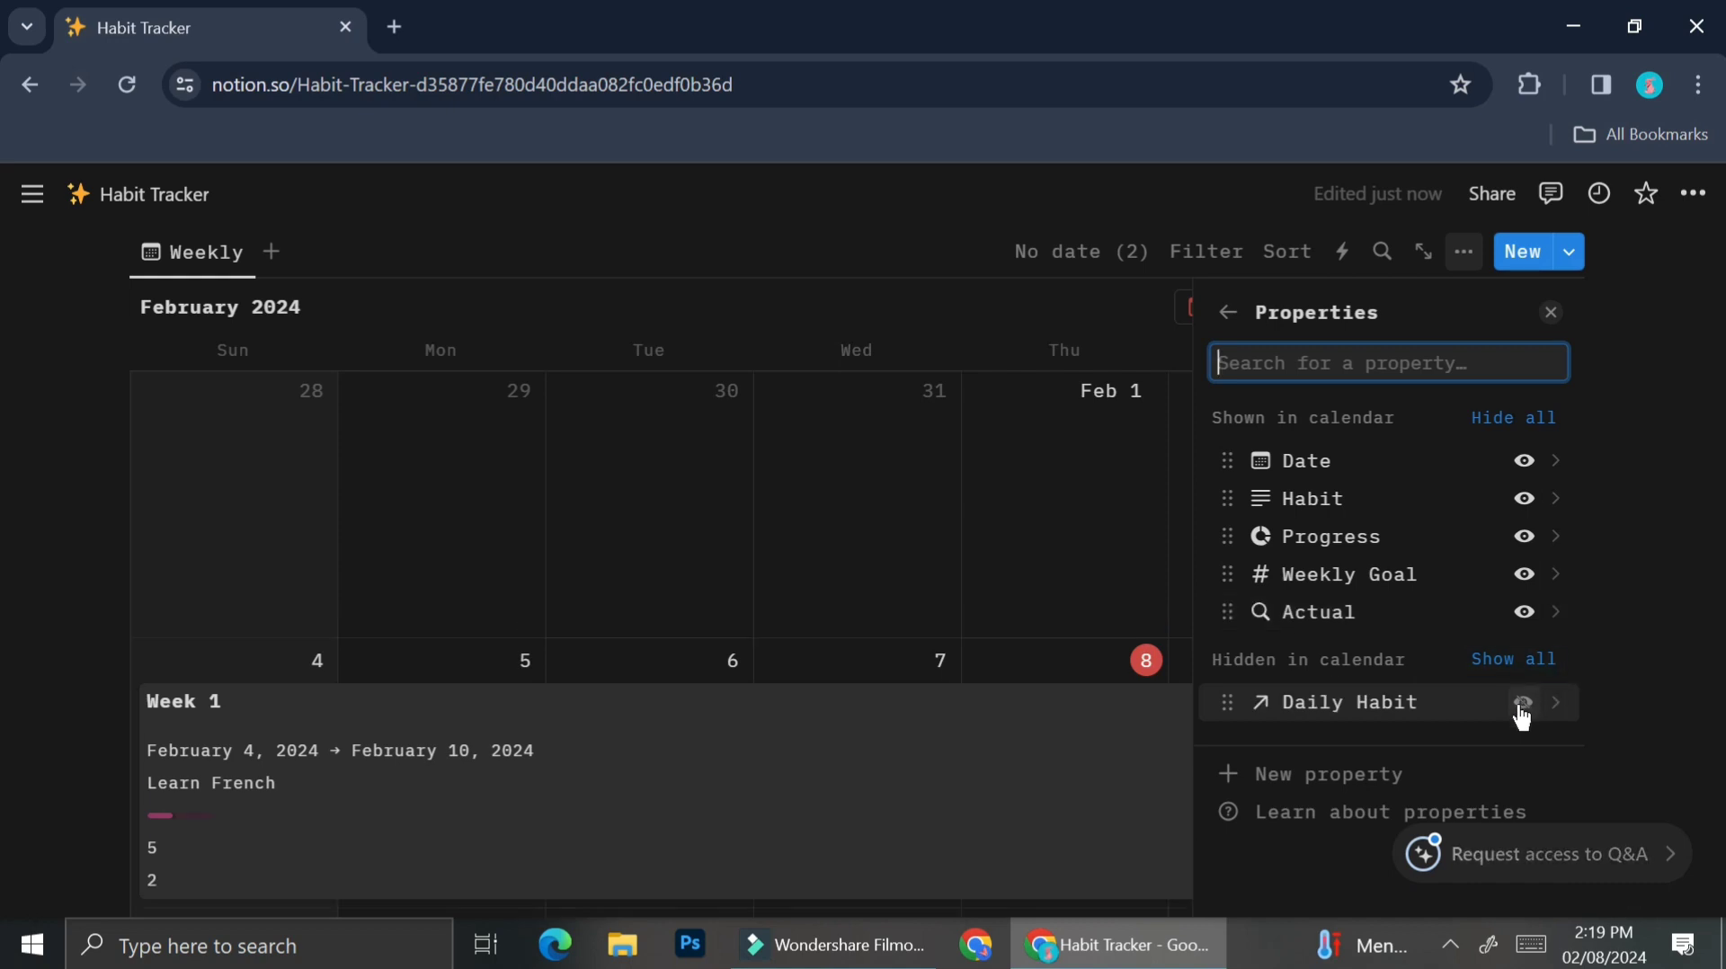
left_click(1525, 613)
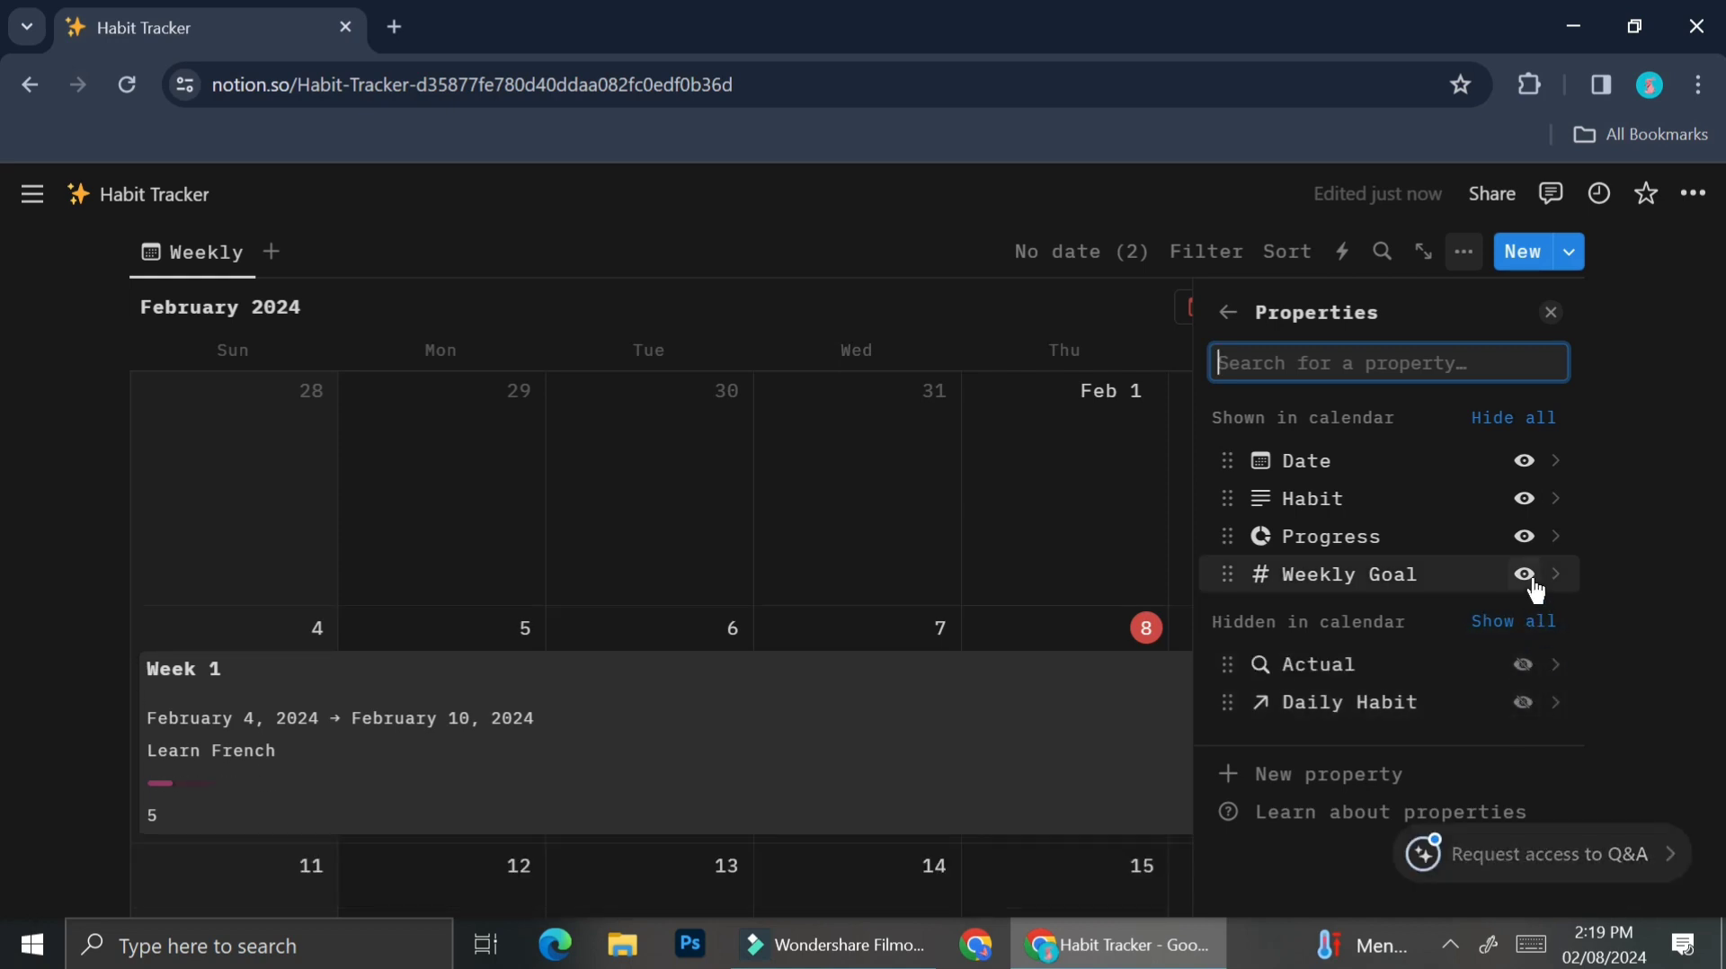
left_click(1526, 576)
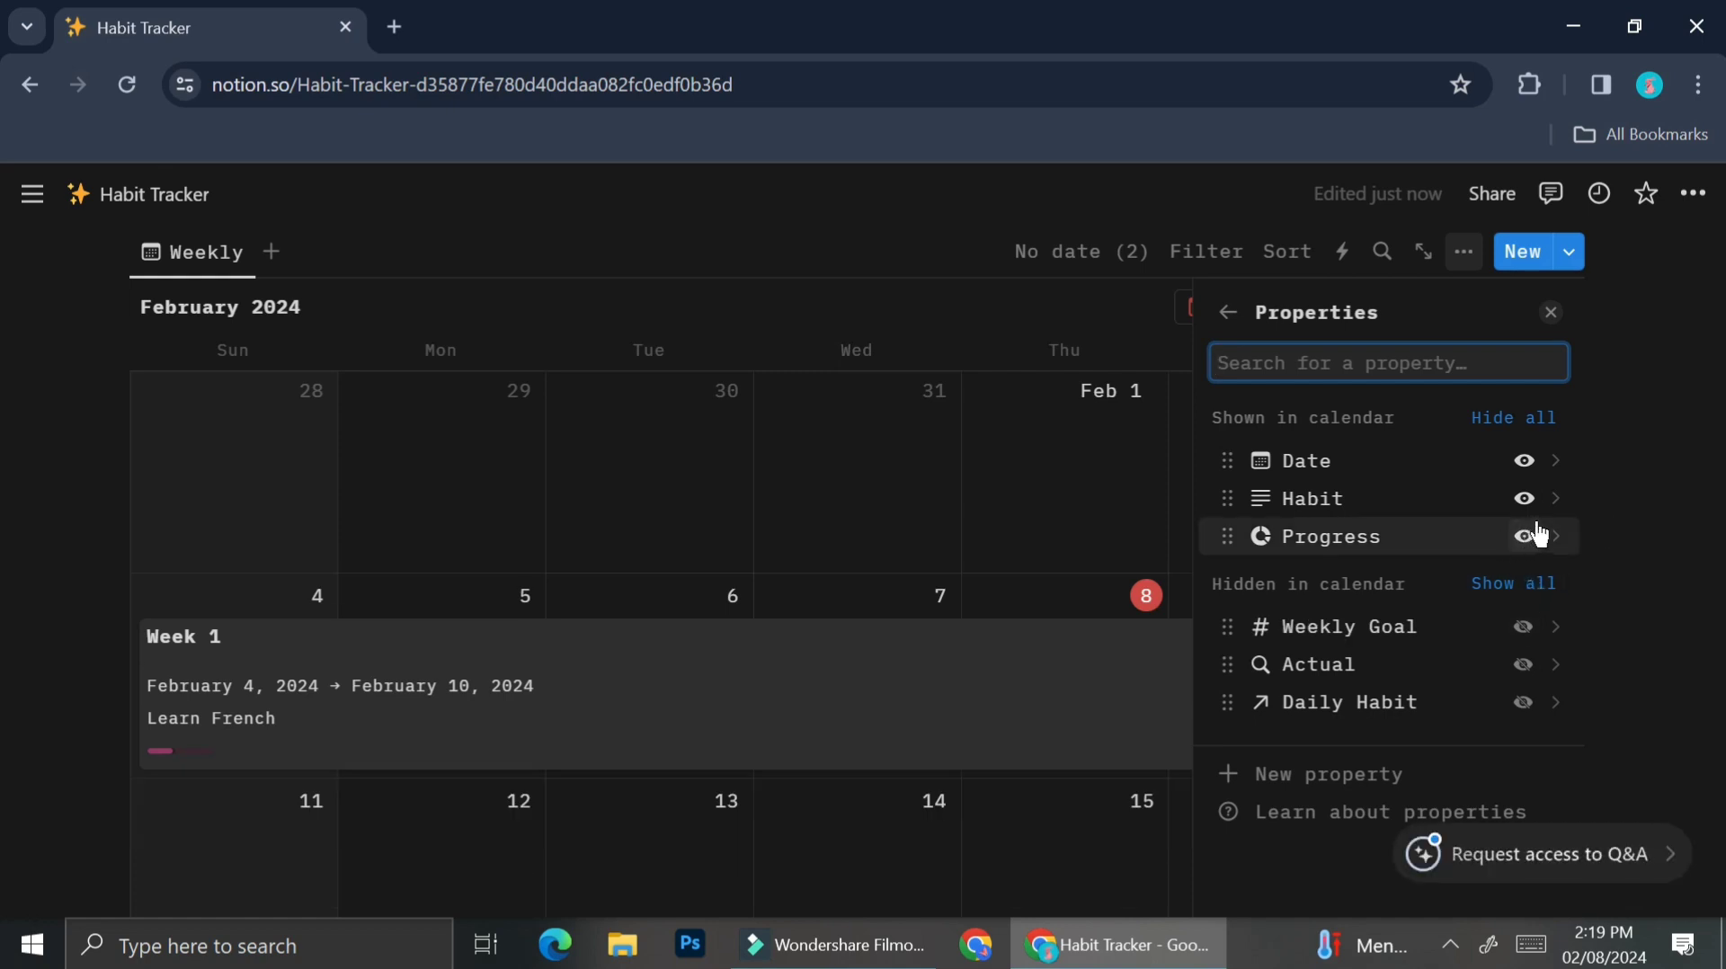
left_click(1524, 626)
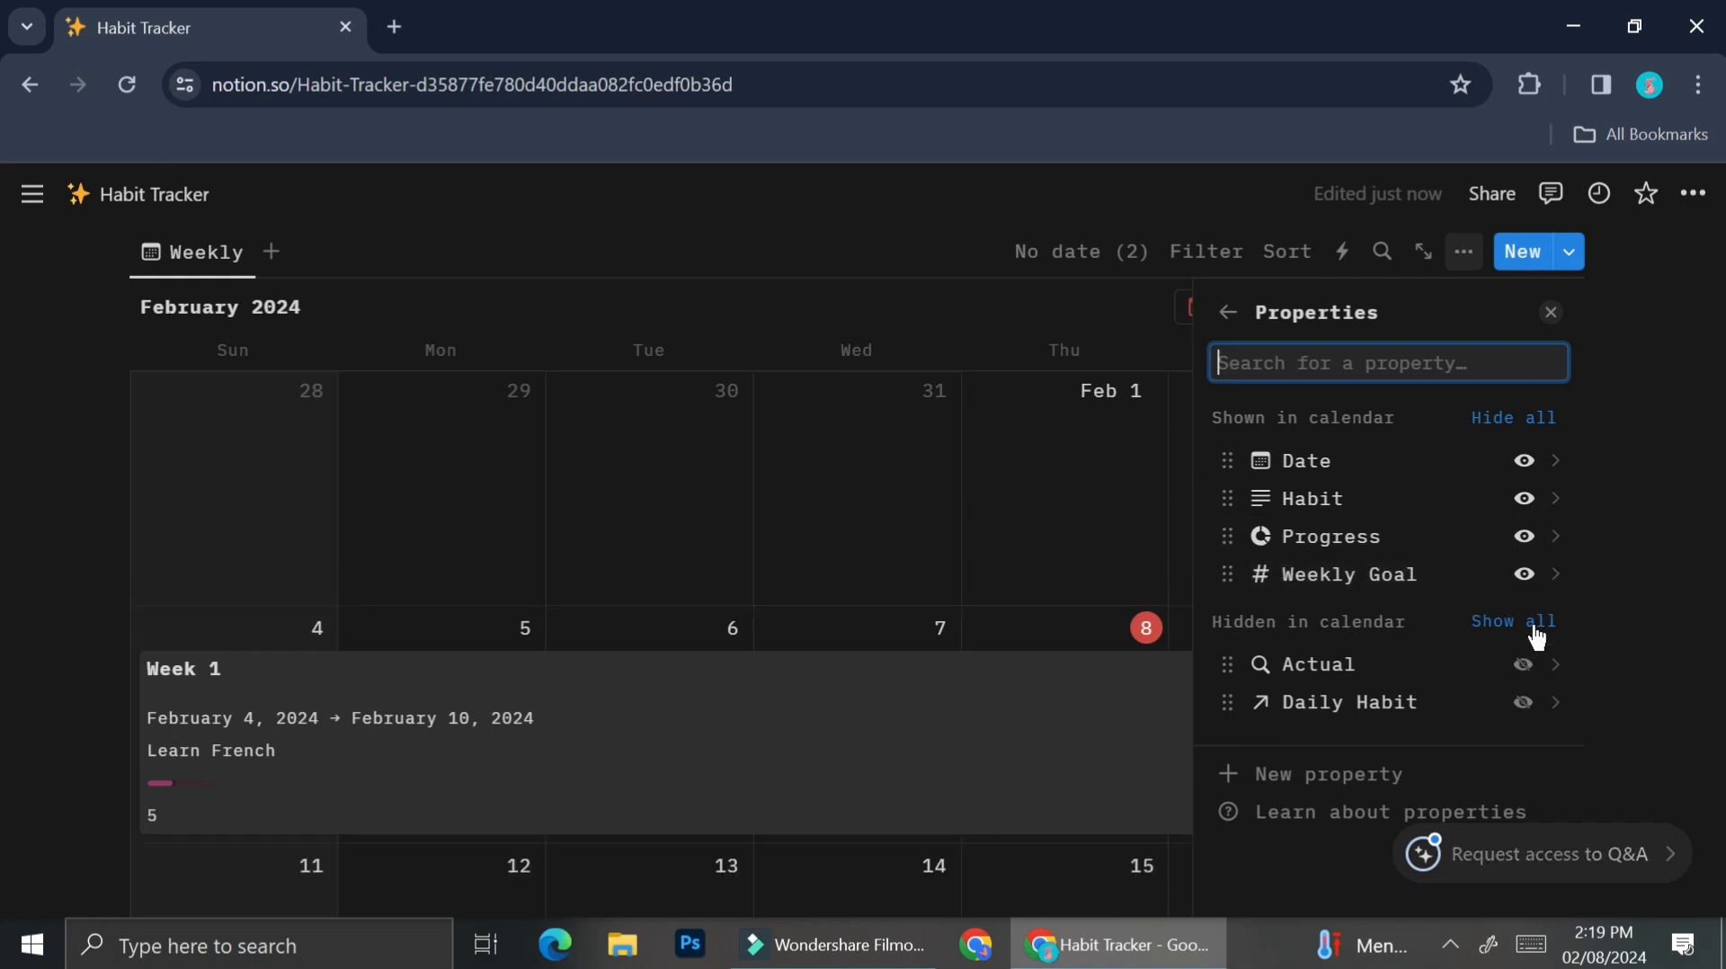
left_click(24, 635)
scroll(871, 585, "down", 3)
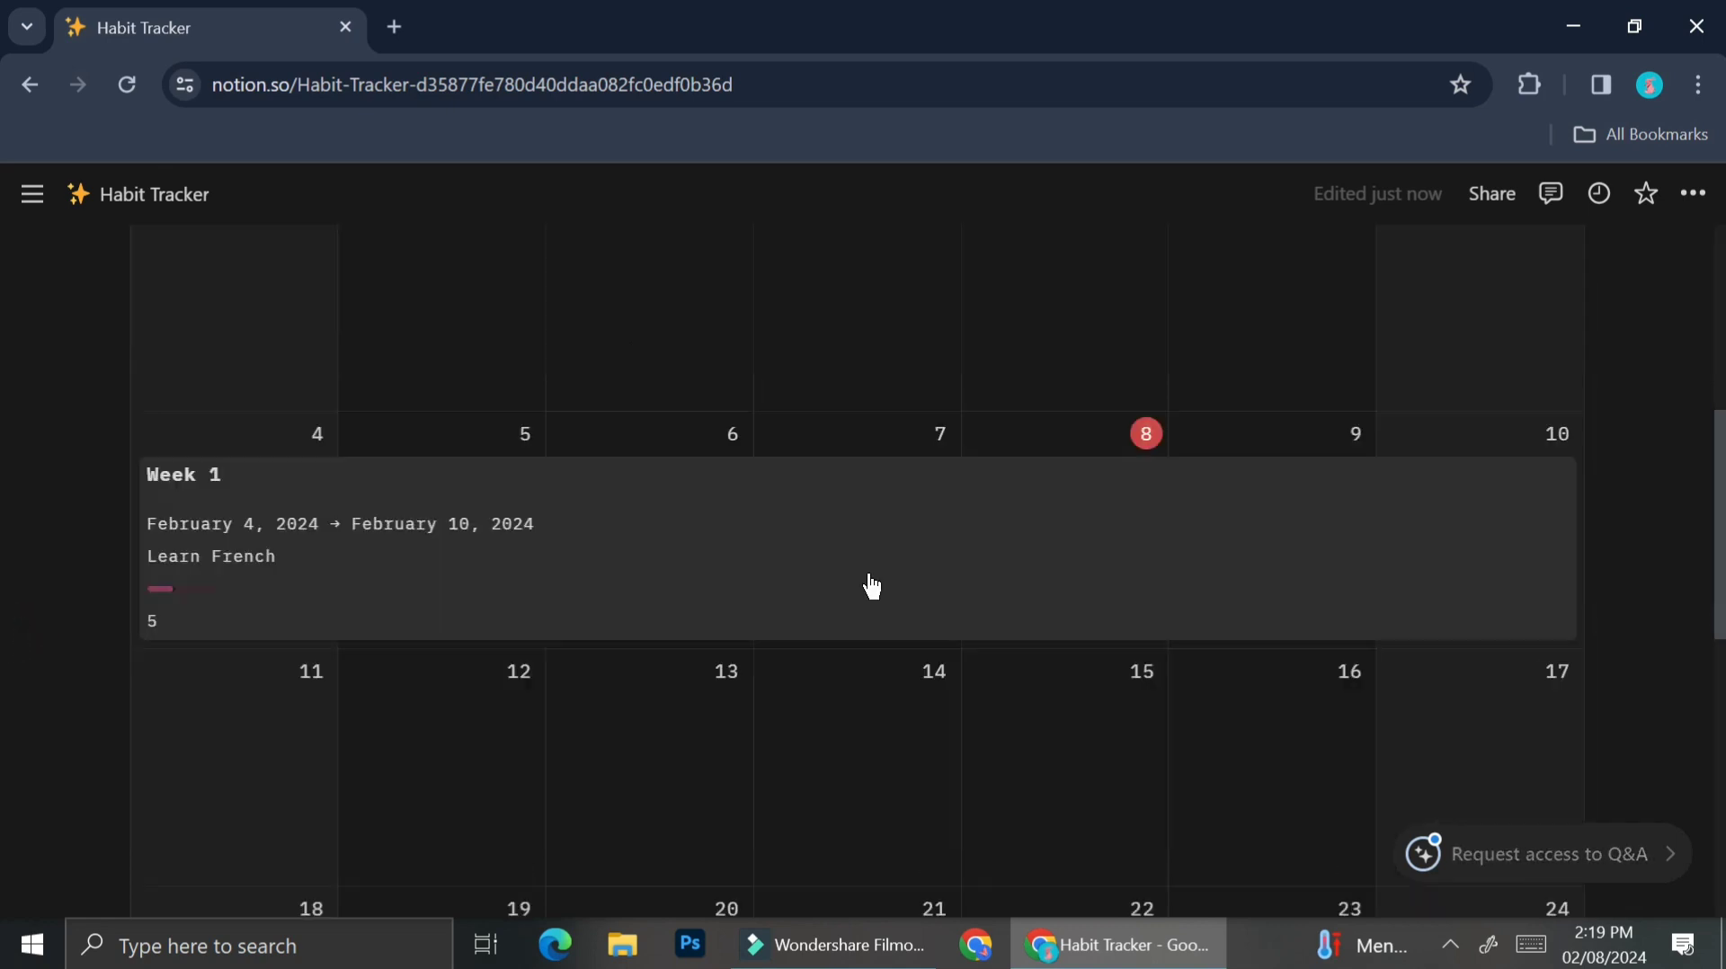